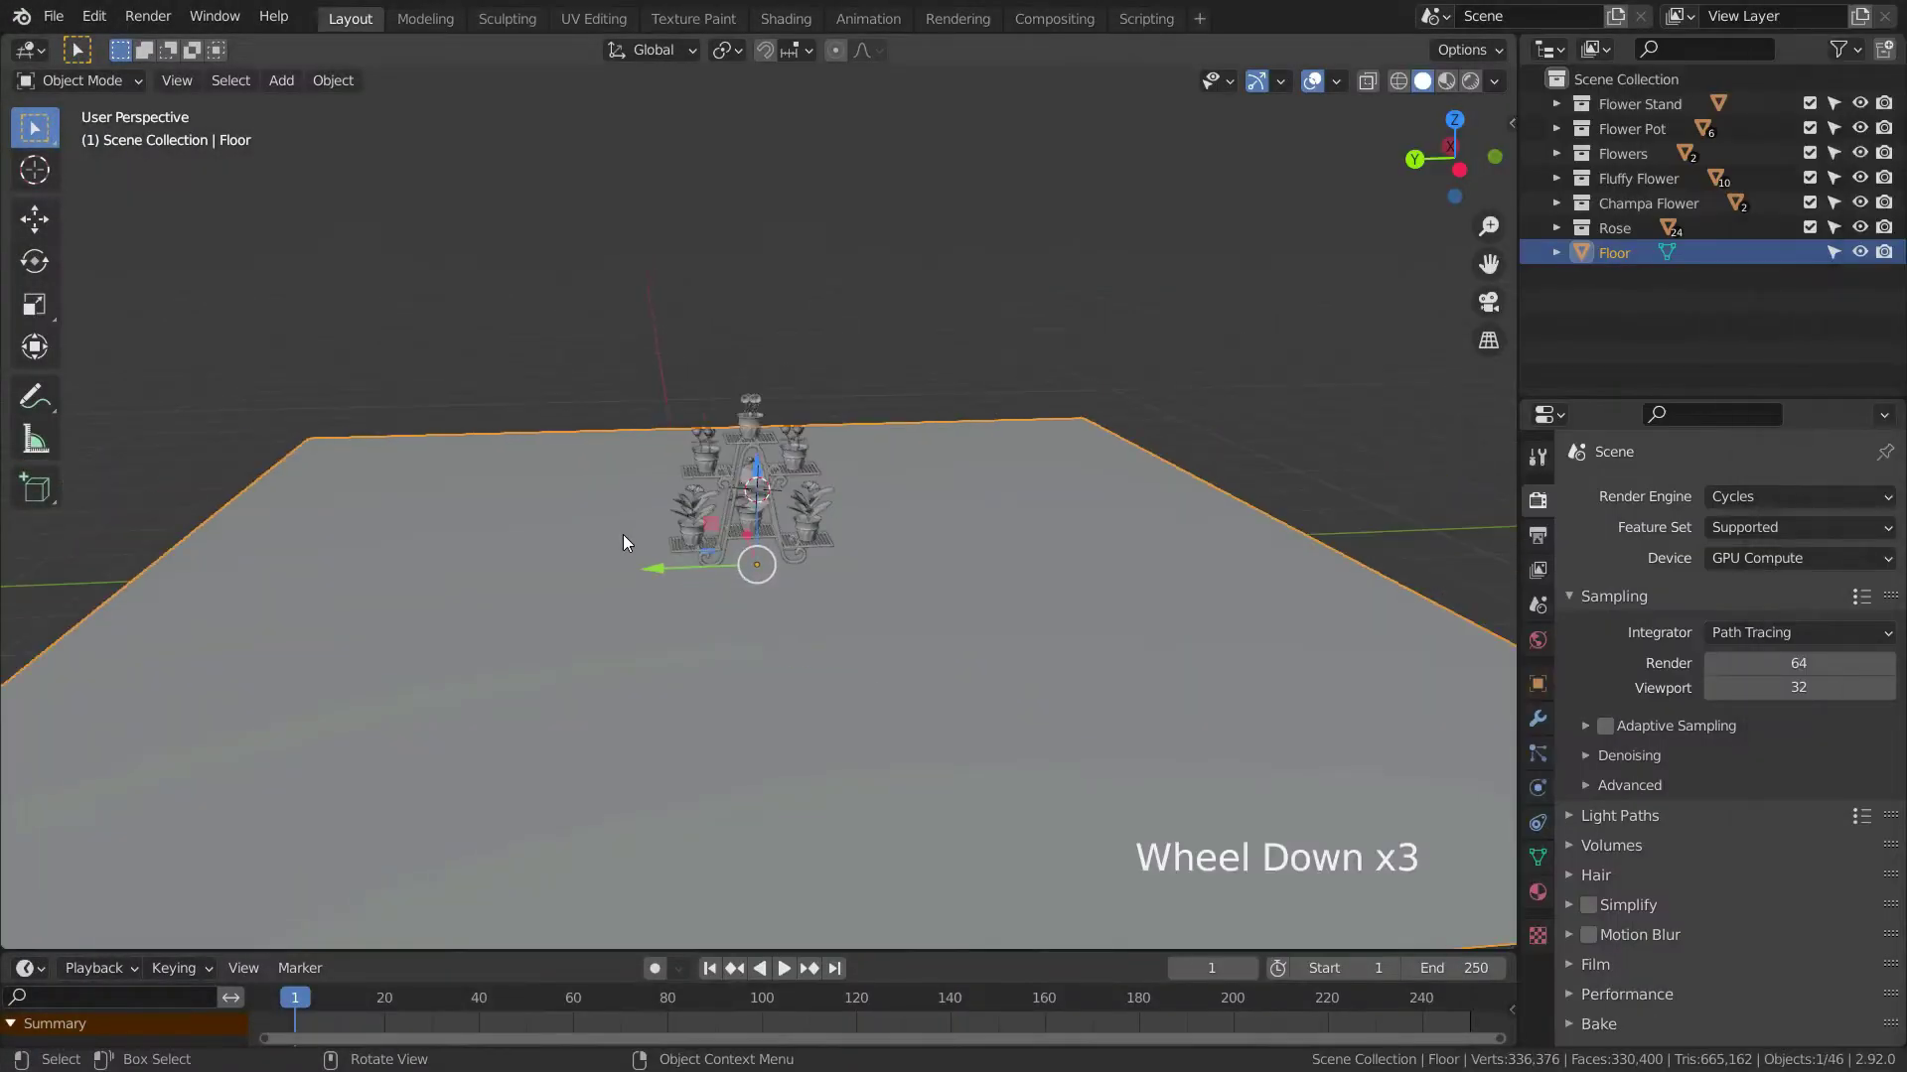
{"action": "scroll", "coordinate": [596, 551], "scroll_direction": "down", "scroll_amount": 4}
- Turn on Rendered shading for a live 32-sample Cycles preview and orbit around the flower stand
{"action": "scroll", "coordinate": [683, 556], "scroll_direction": "up", "scroll_amount": 9}
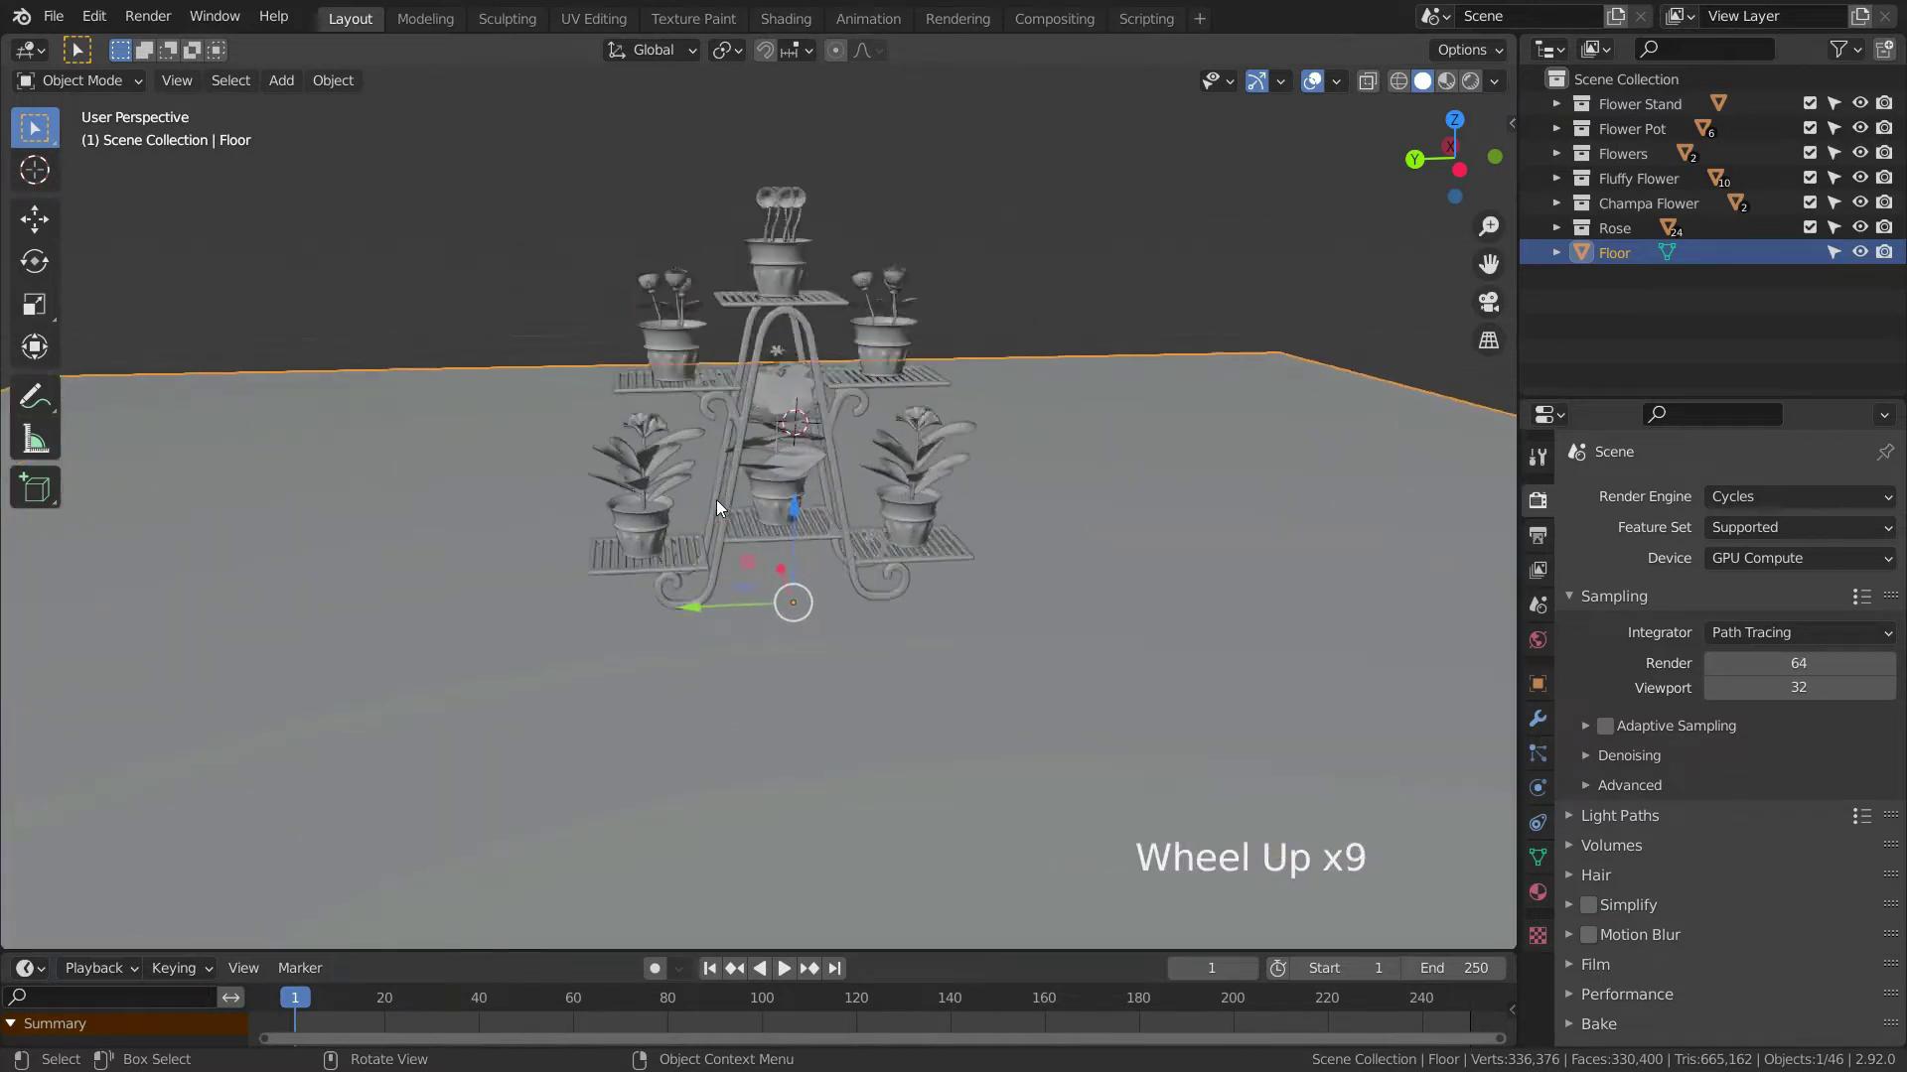
{"action": "scroll", "coordinate": [719, 507], "scroll_direction": "up", "scroll_amount": 1}
{"action": "mouse_move", "coordinate": [548, 641]}
{"action": "middle_mouse_down"}
{"action": "mouse_move", "coordinate": [1182, 665]}
{"action": "mouse_move", "coordinate": [1471, 635]}
{"action": "mouse_move", "coordinate": [100, 642]}
{"action": "mouse_move", "coordinate": [1171, 718]}
{"action": "mouse_move", "coordinate": [475, 667]}
{"action": "mouse_move", "coordinate": [575, 639]}
{"action": "middle_mouse_up"}
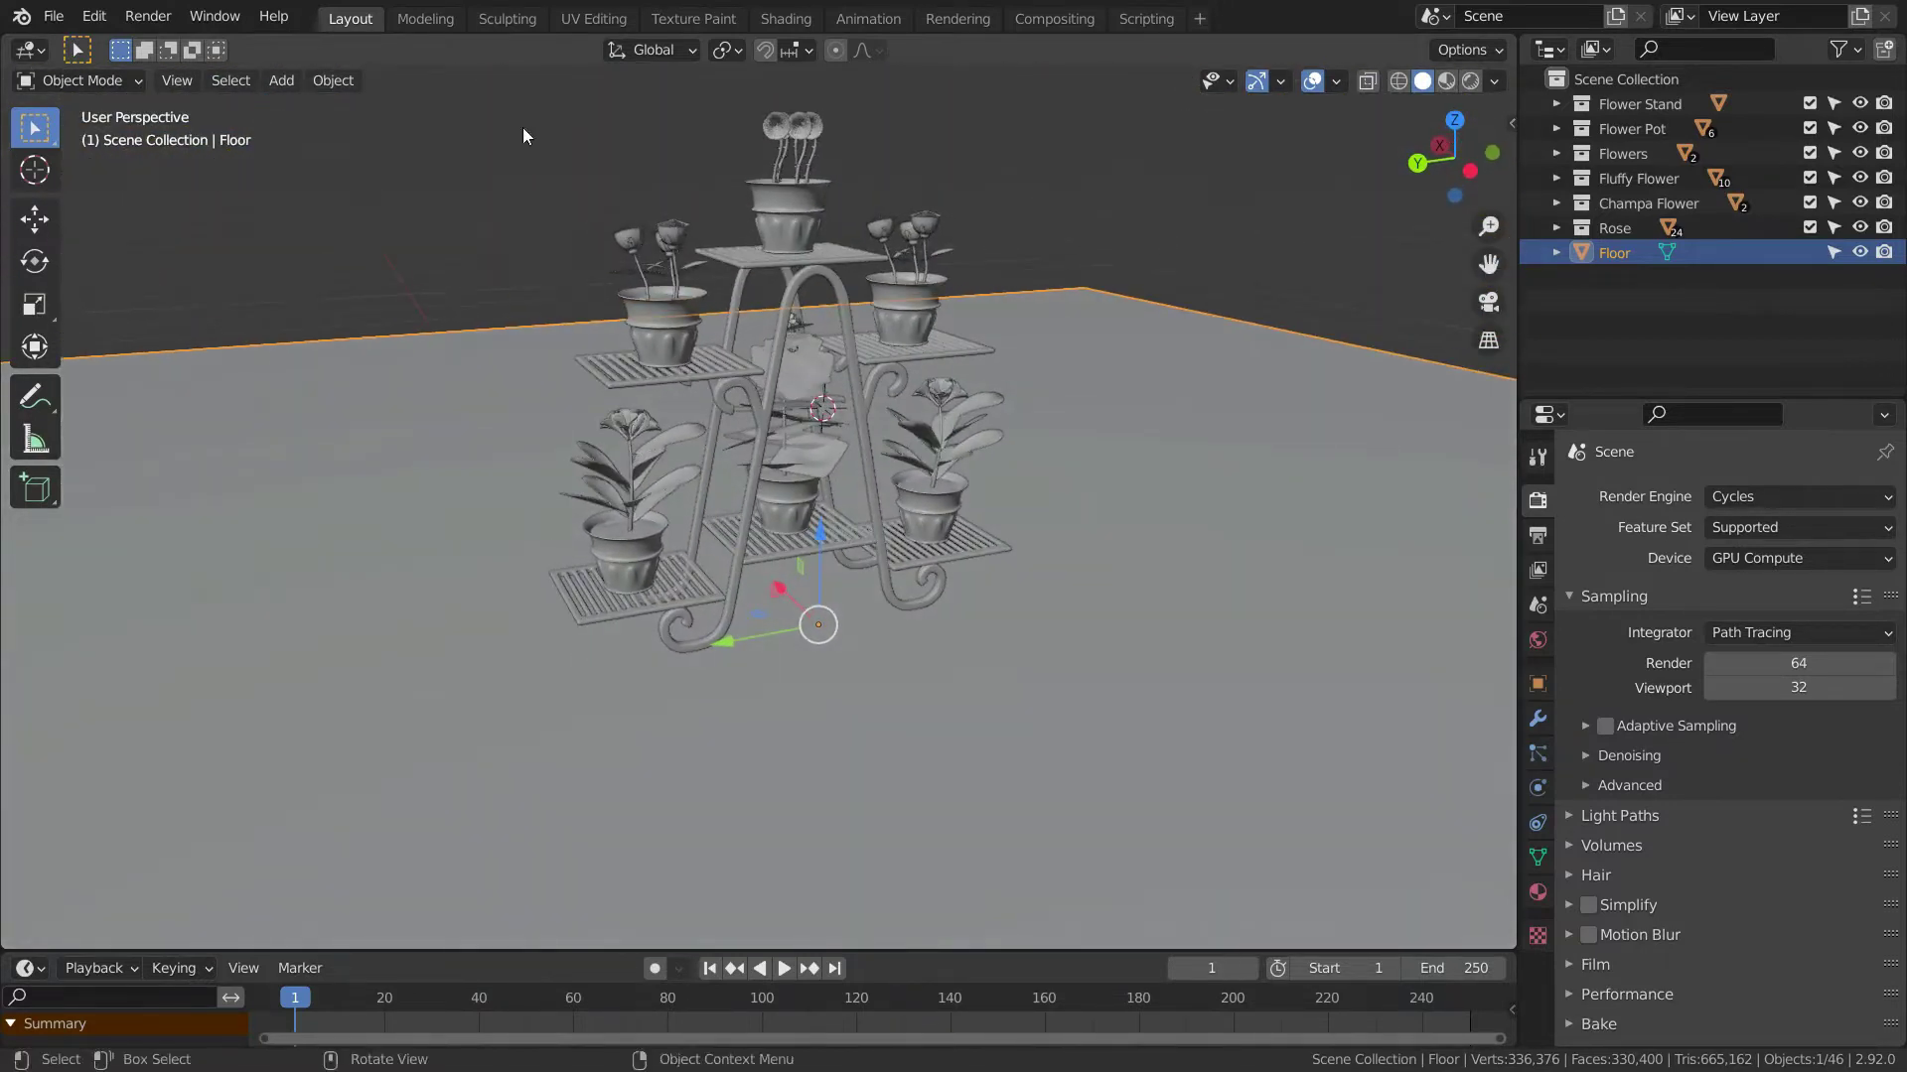
{"action": "left_click", "coordinate": [1472, 81]}
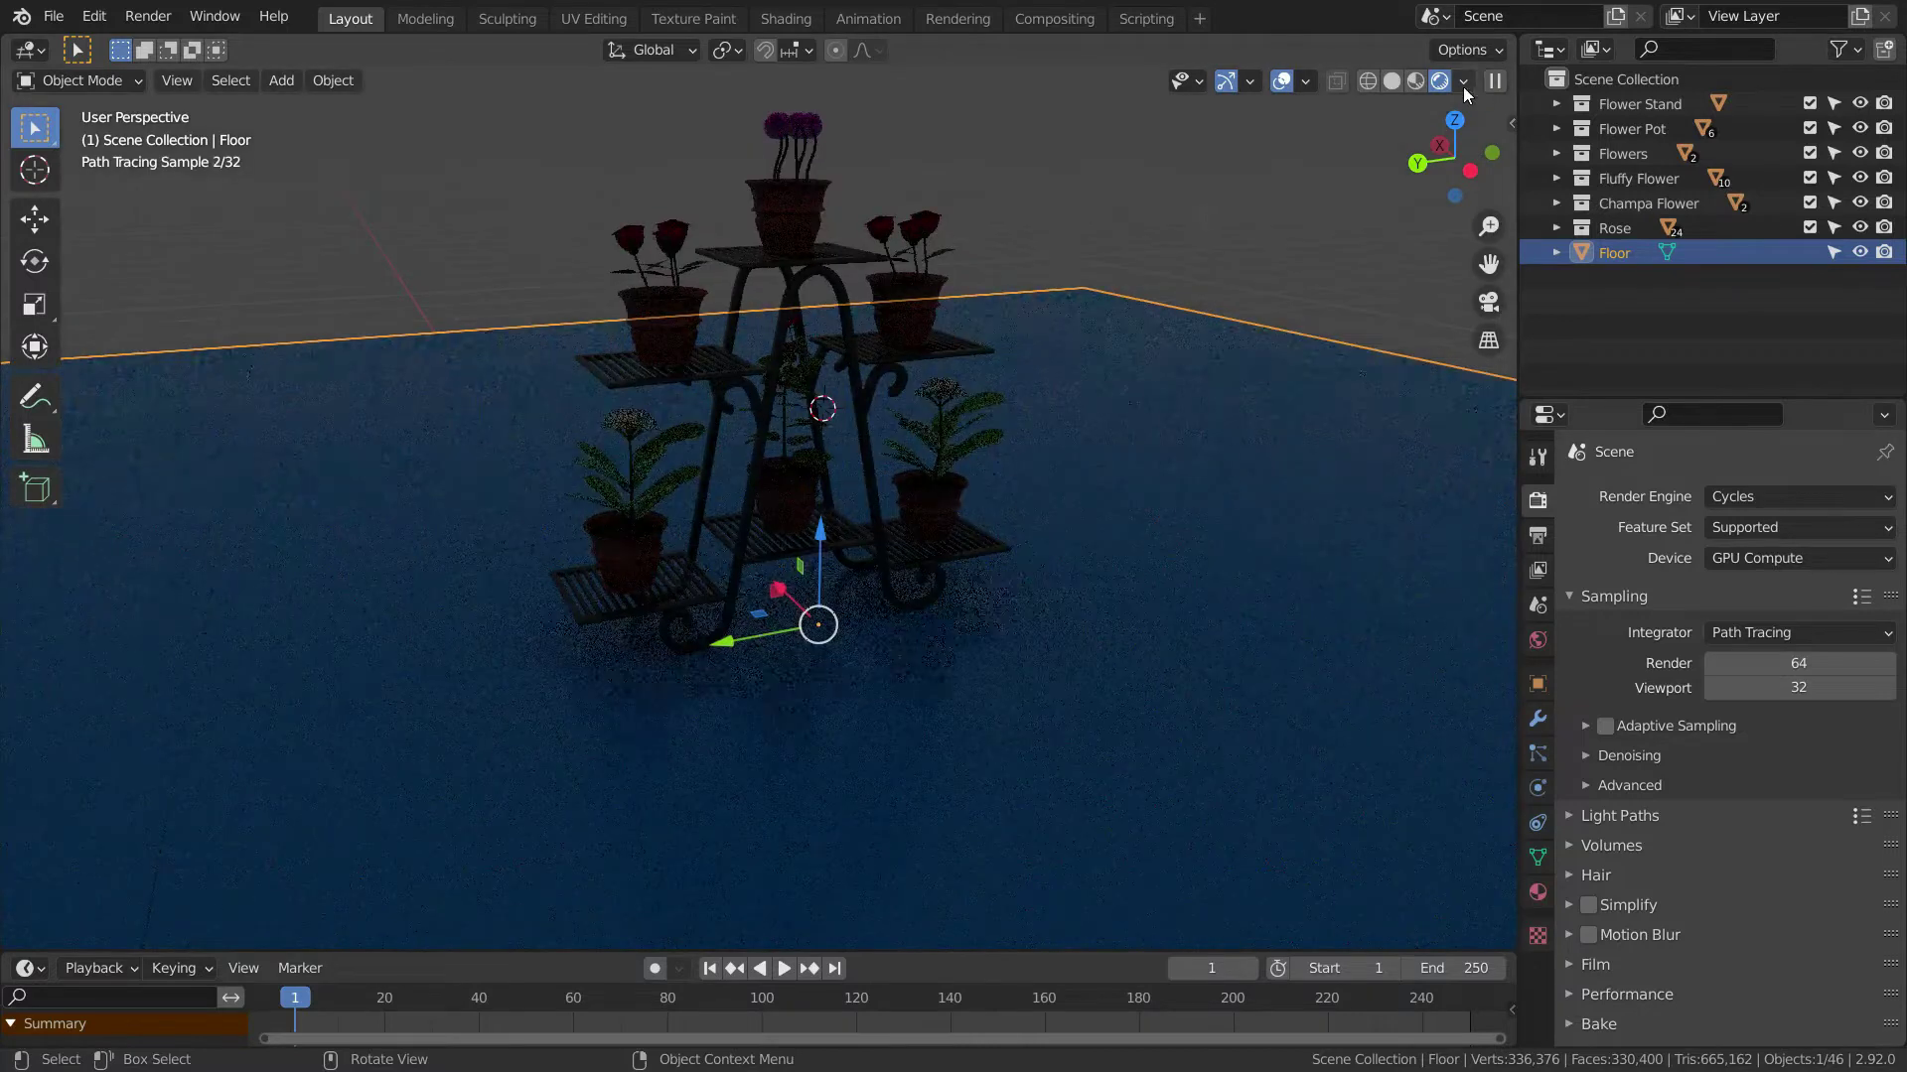
{"action": "middle_click_drag", "start_coordinate": [731, 648], "coordinate": [906, 654]}
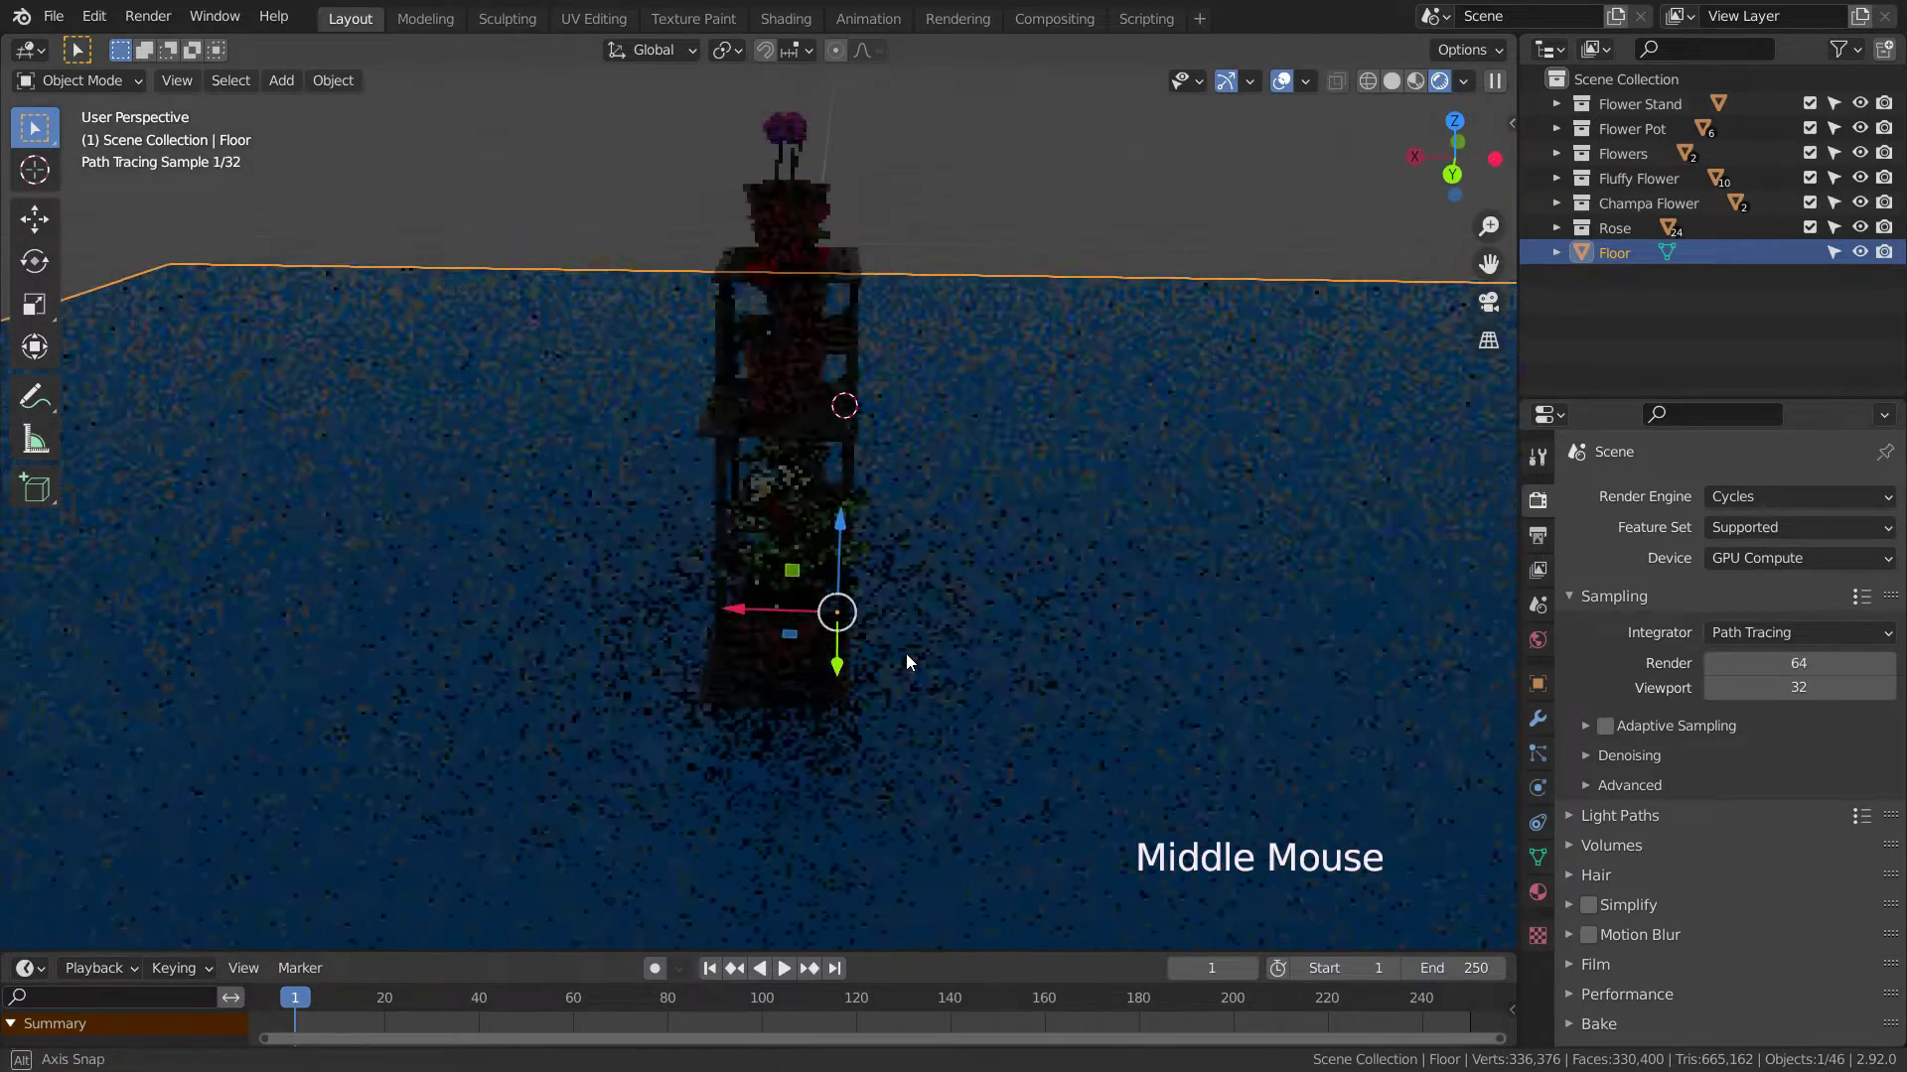
{"action": "middle_click_drag", "start_coordinate": [700, 645], "coordinate": [830, 648]}
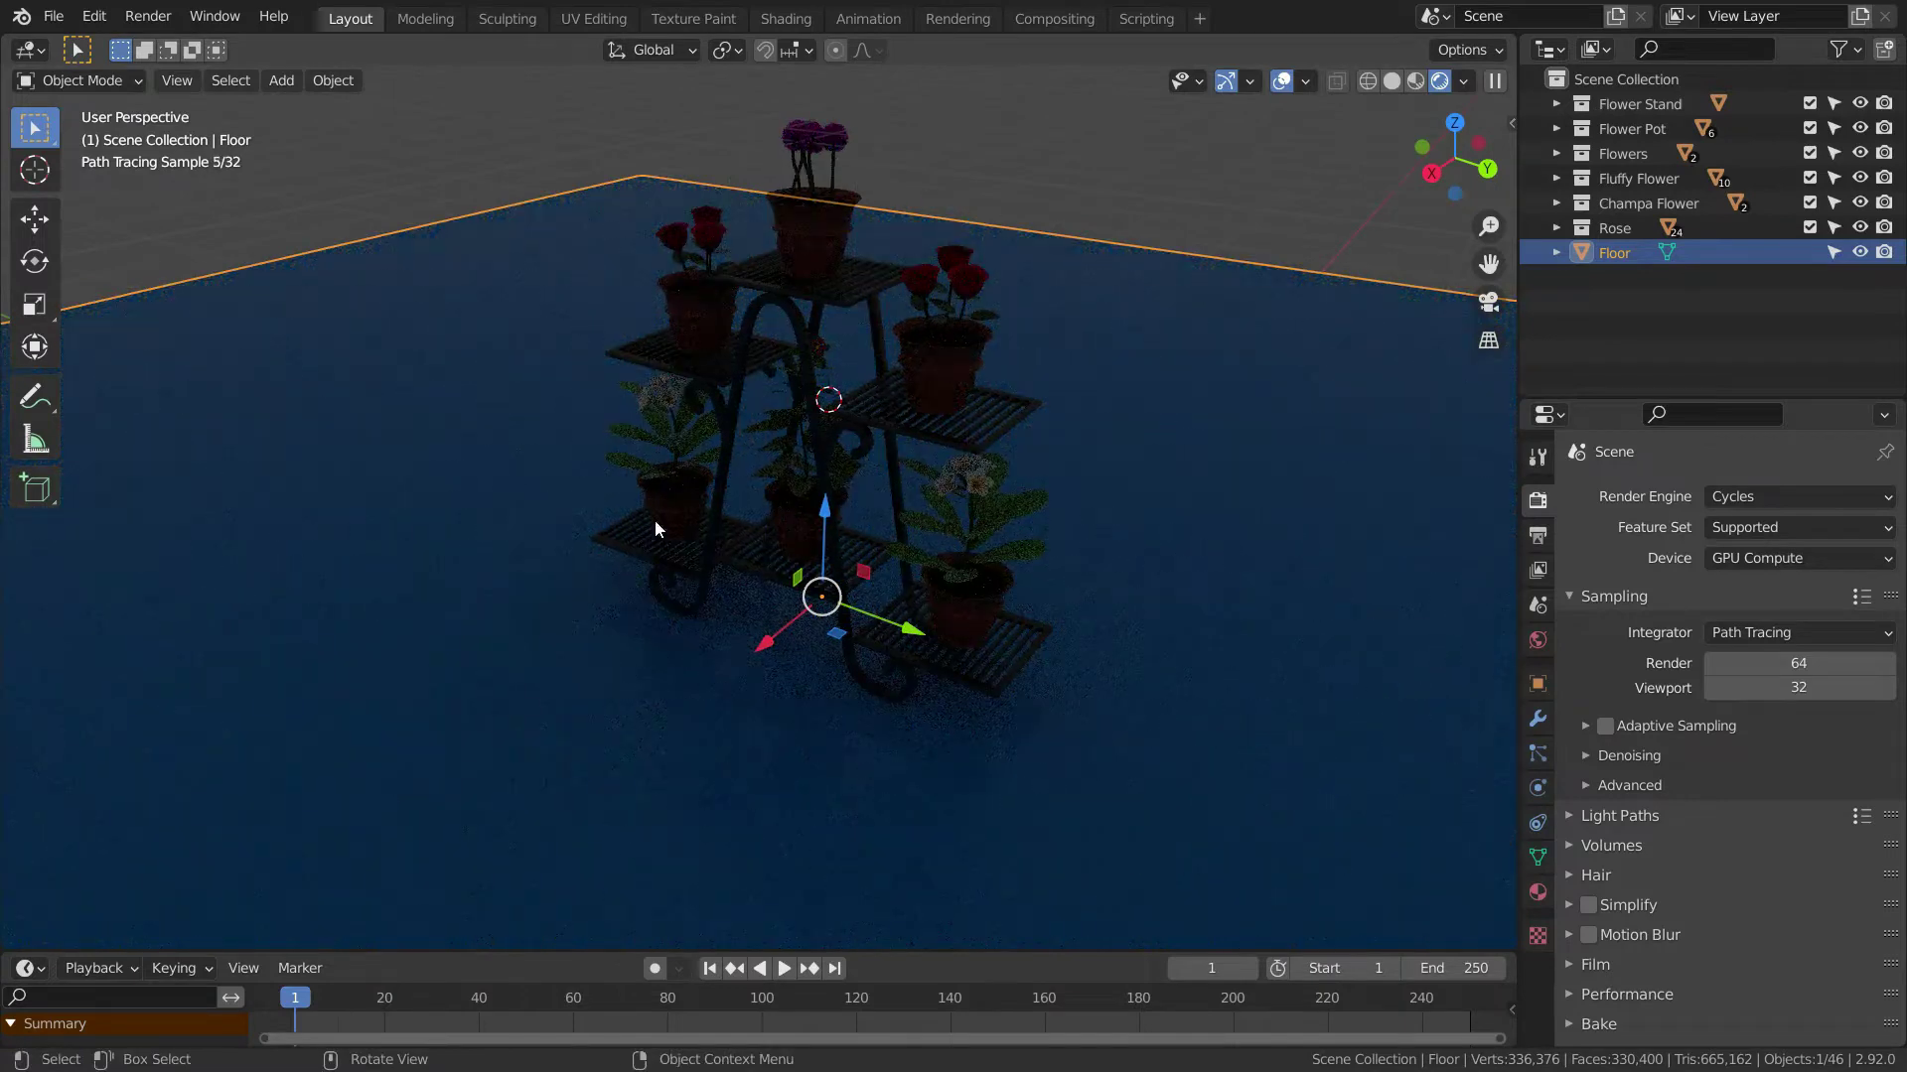
{"action": "middle_click_drag", "start_coordinate": [1091, 544], "coordinate": [709, 512]}
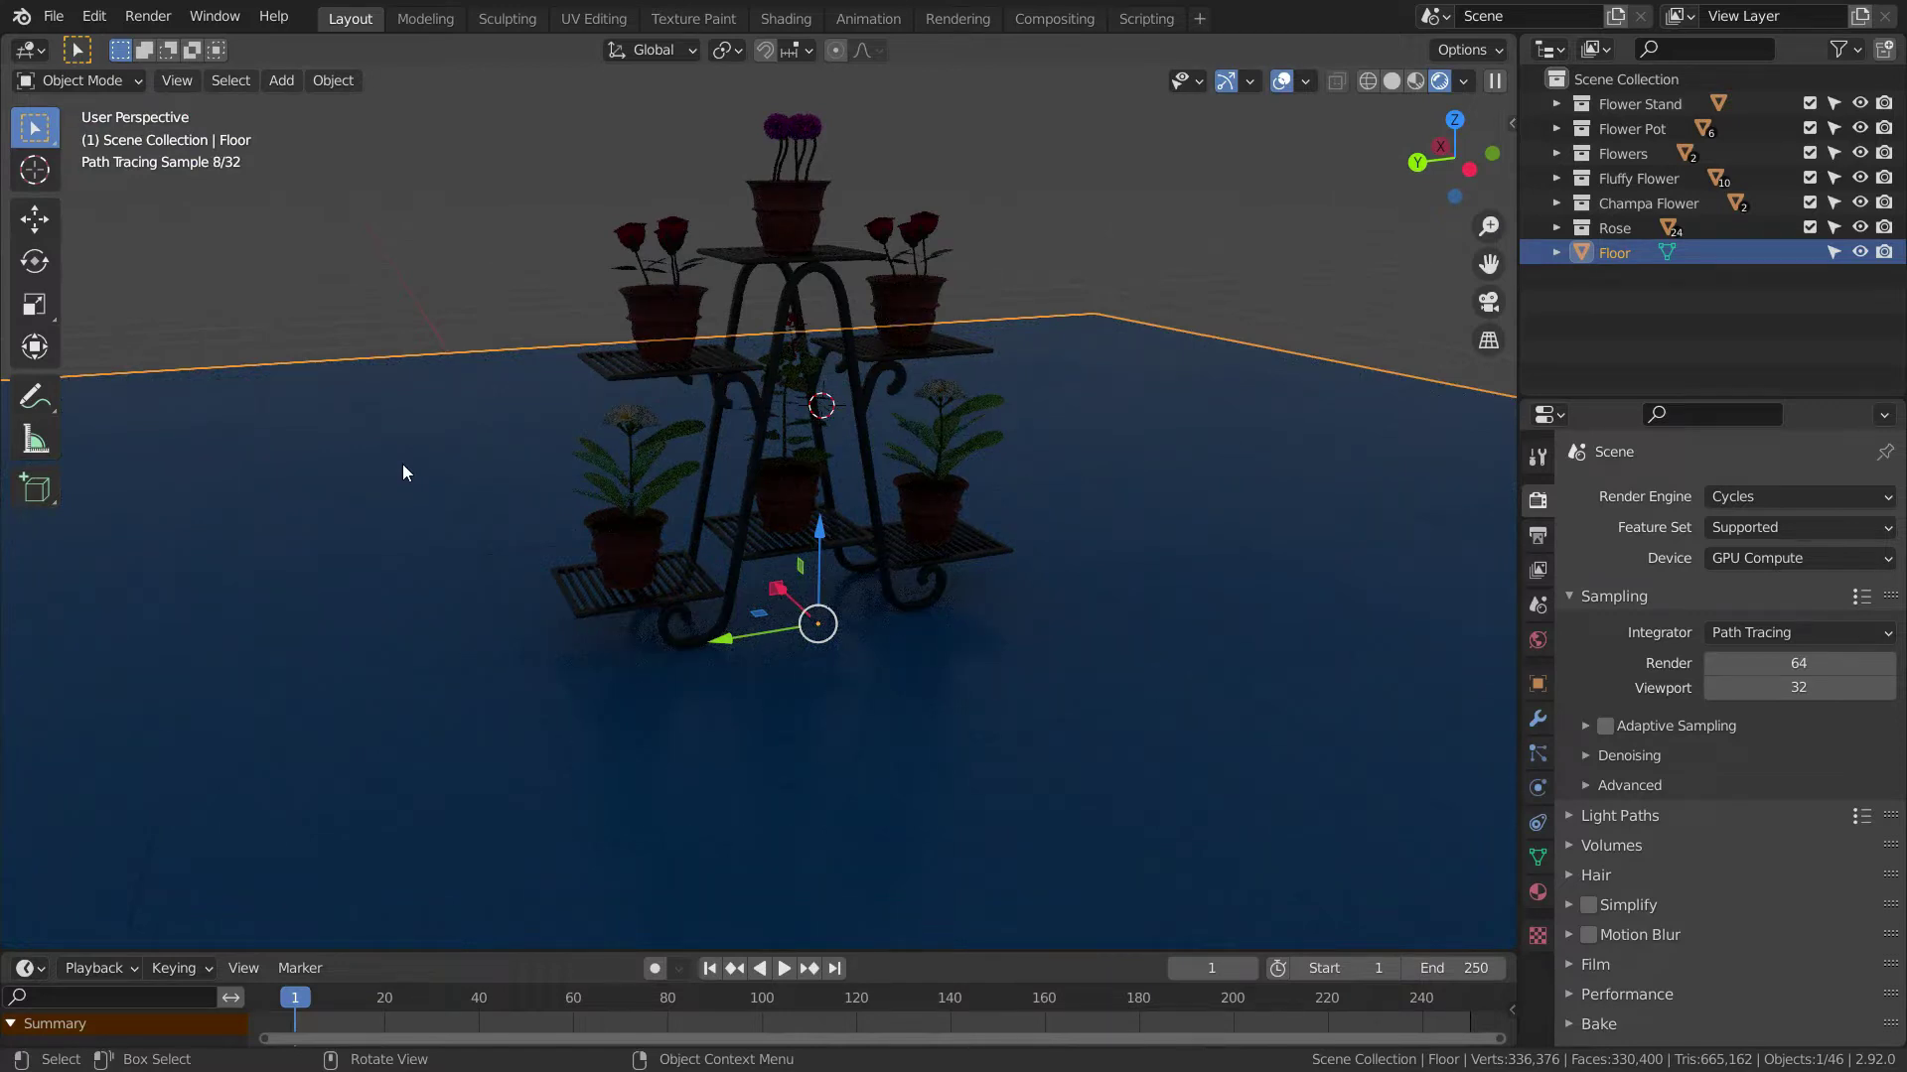
- Add a Sun light and raise its strength to 3.870
{"action": "key", "text": "shift+a"}
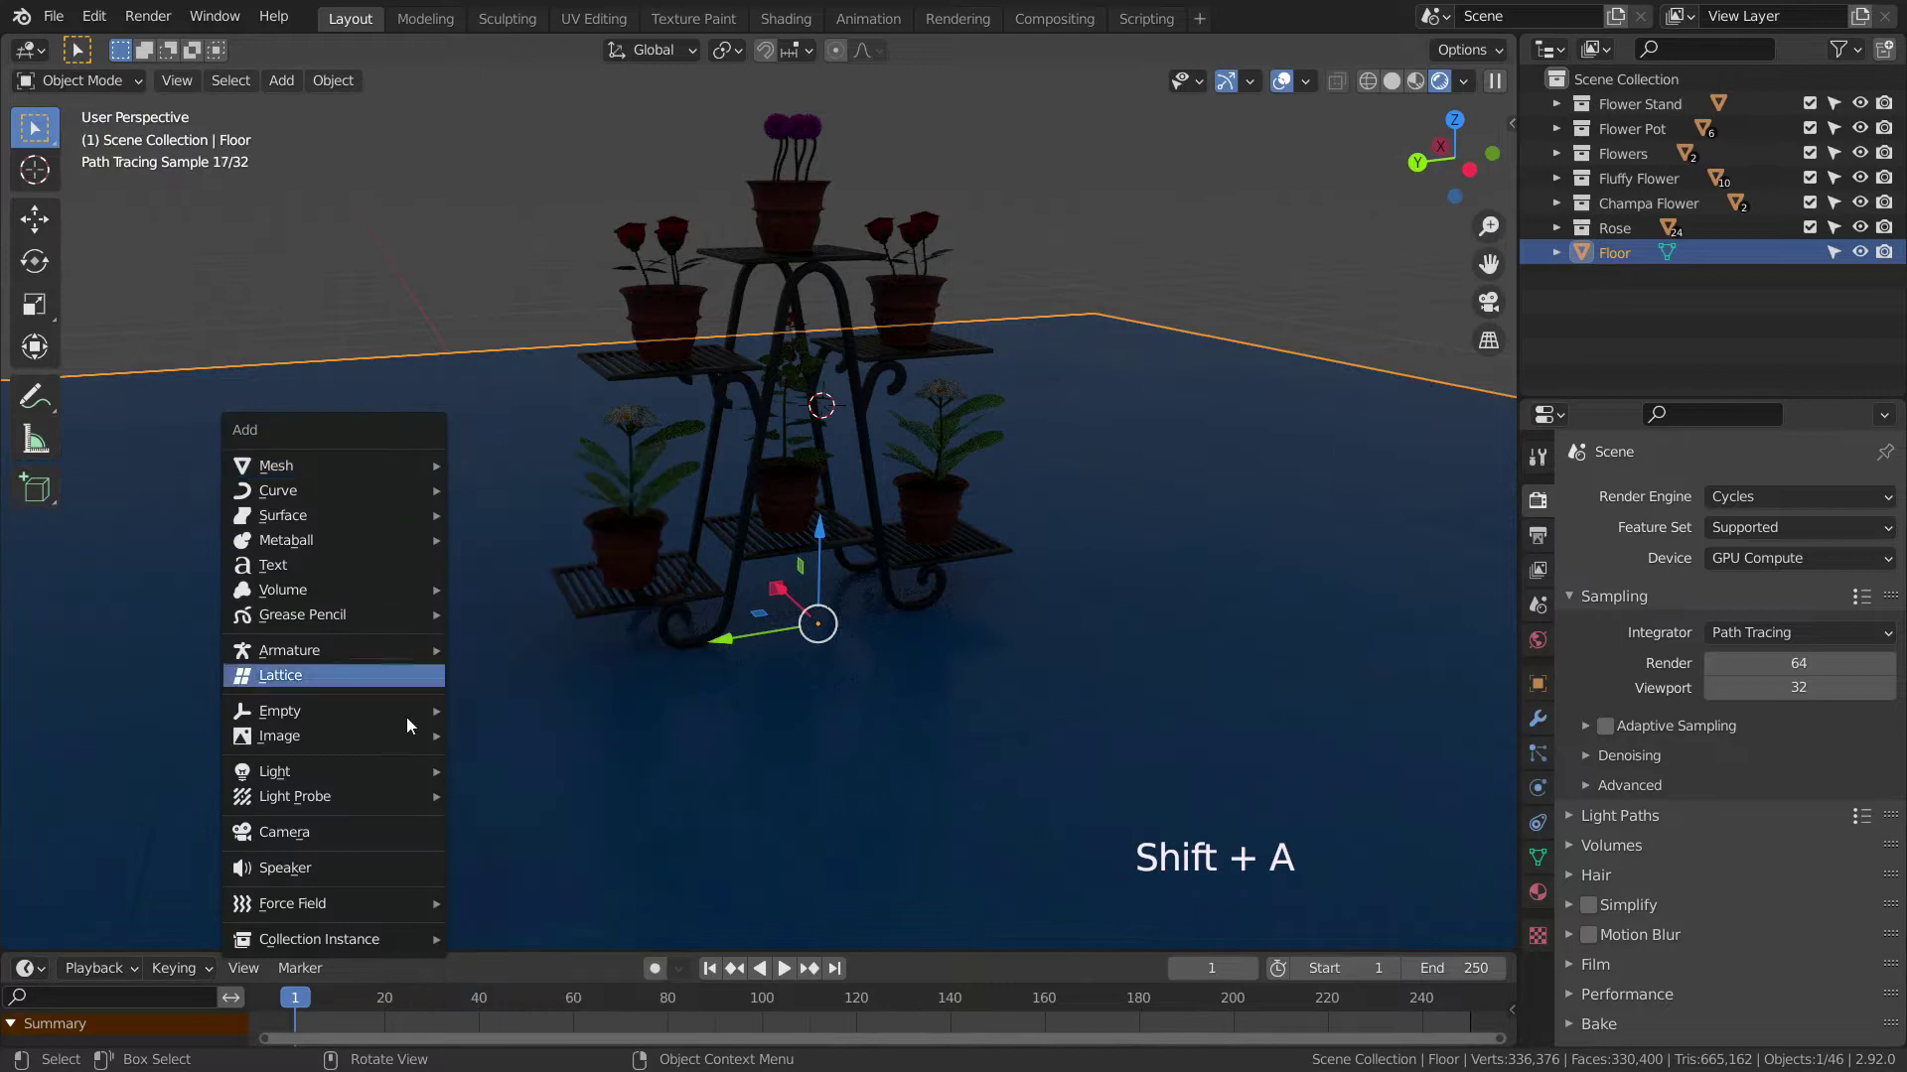
{"action": "mouse_move", "coordinate": [425, 776]}
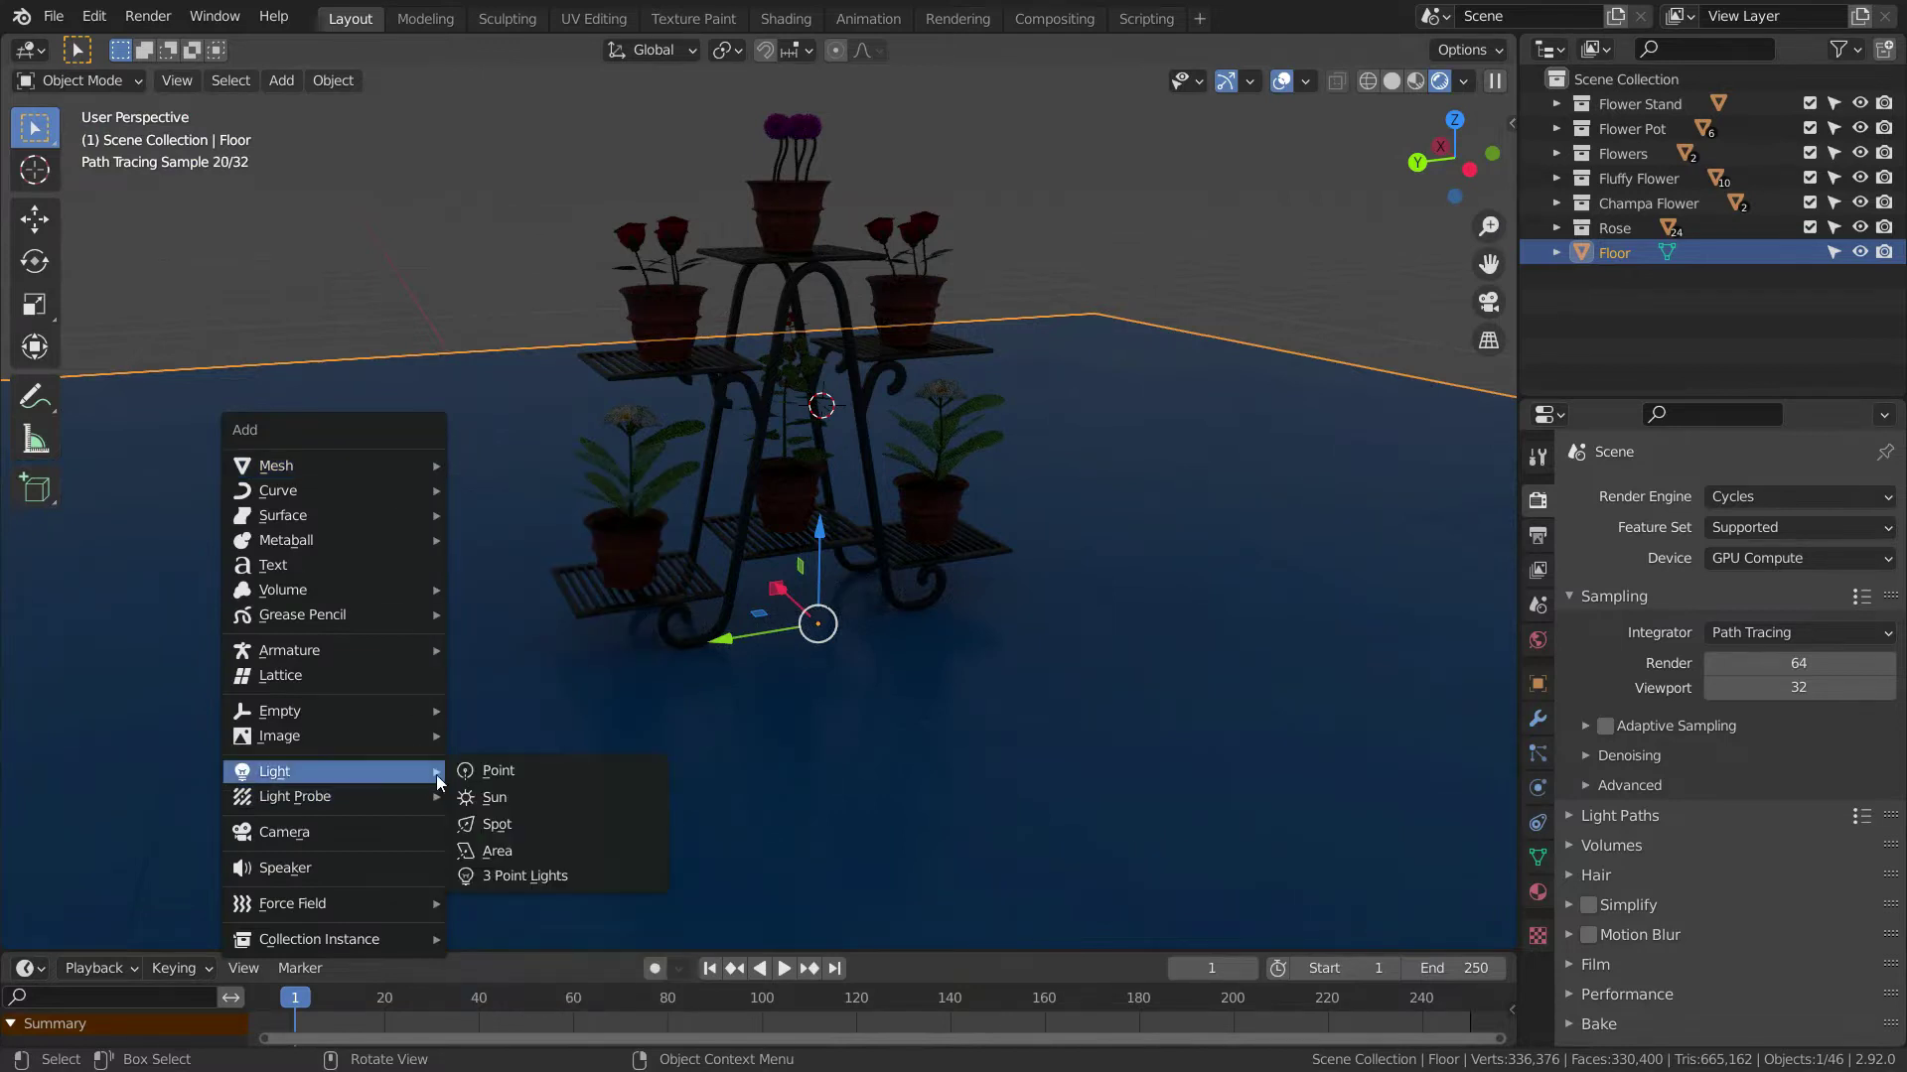
{"action": "left_click", "coordinate": [518, 796]}
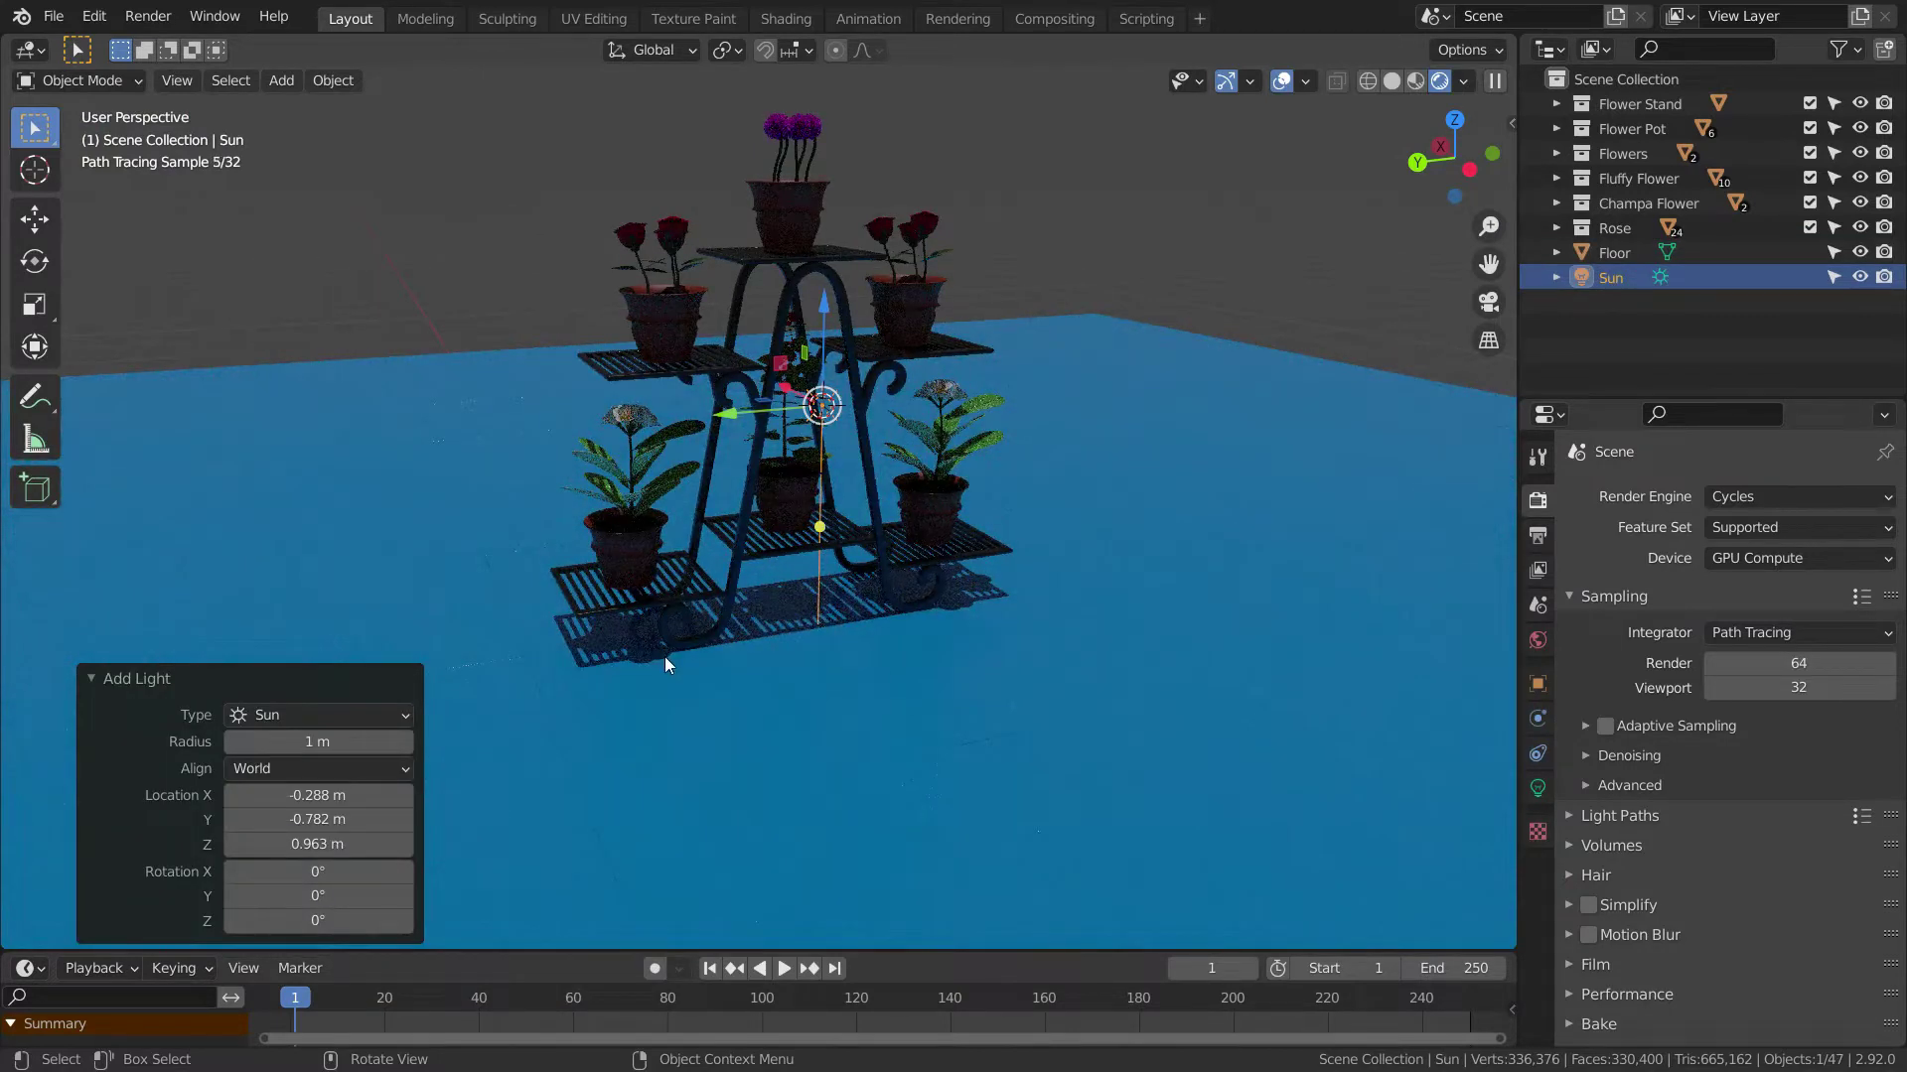
{"action": "scroll", "coordinate": [666, 659], "scroll_direction": "down", "scroll_amount": 2}
{"action": "scroll", "coordinate": [786, 410], "scroll_direction": "up", "scroll_amount": 1}
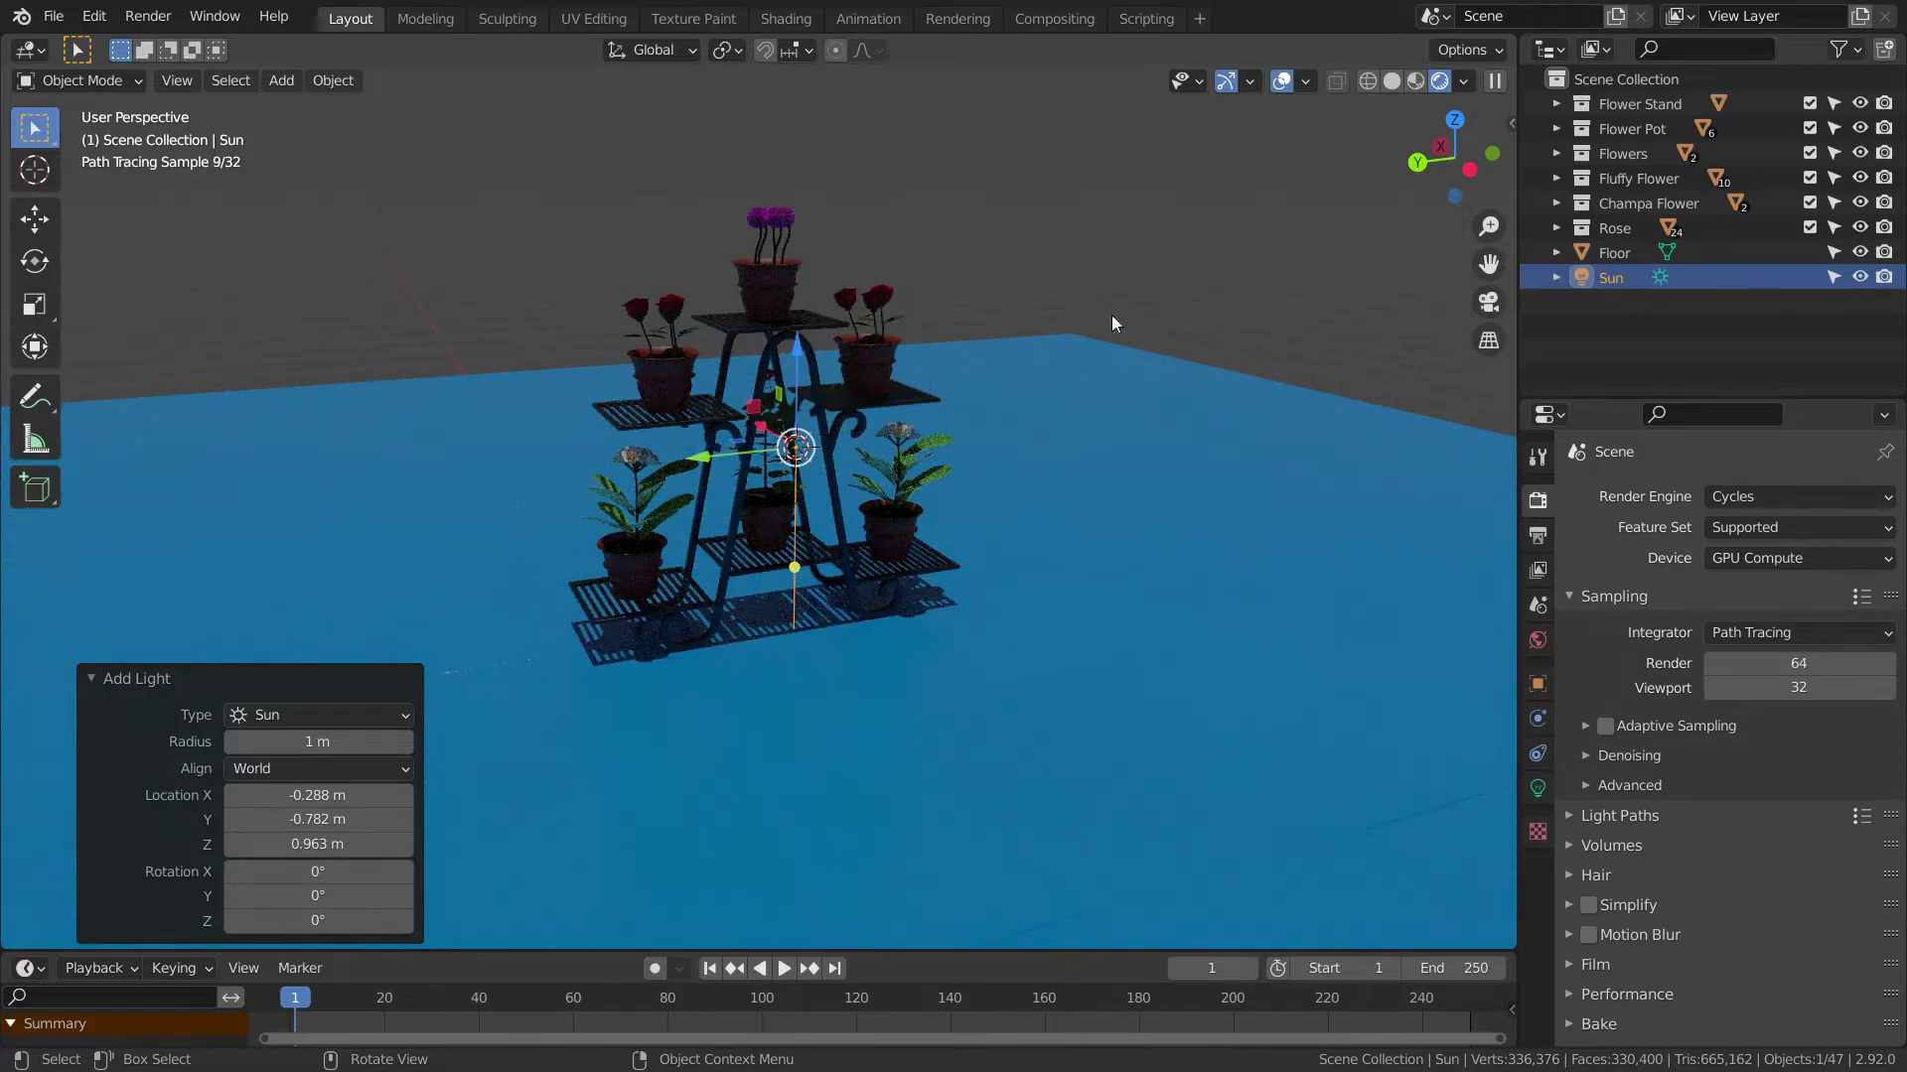
{"action": "left_click", "coordinate": [1537, 788]}
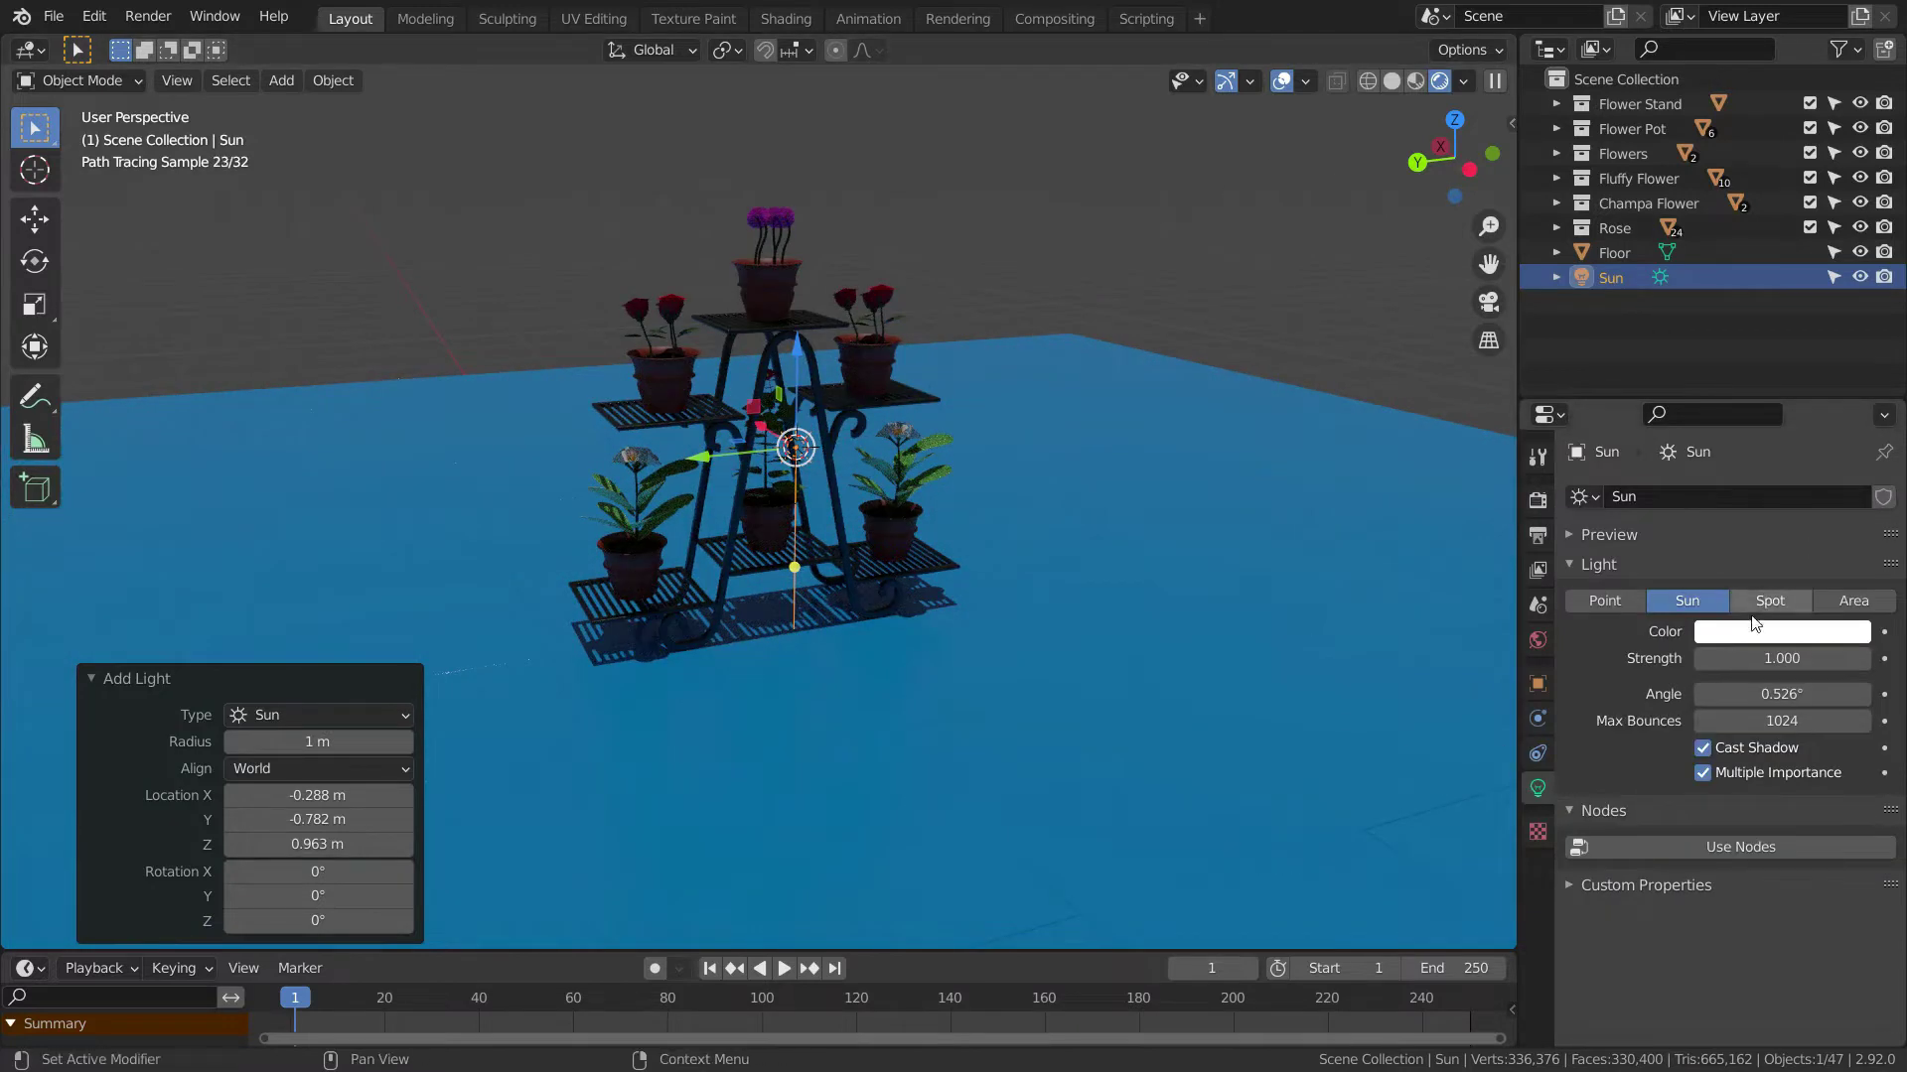
{"action": "left_click_drag", "start_coordinate": [1781, 658], "coordinate": [1851, 658]}
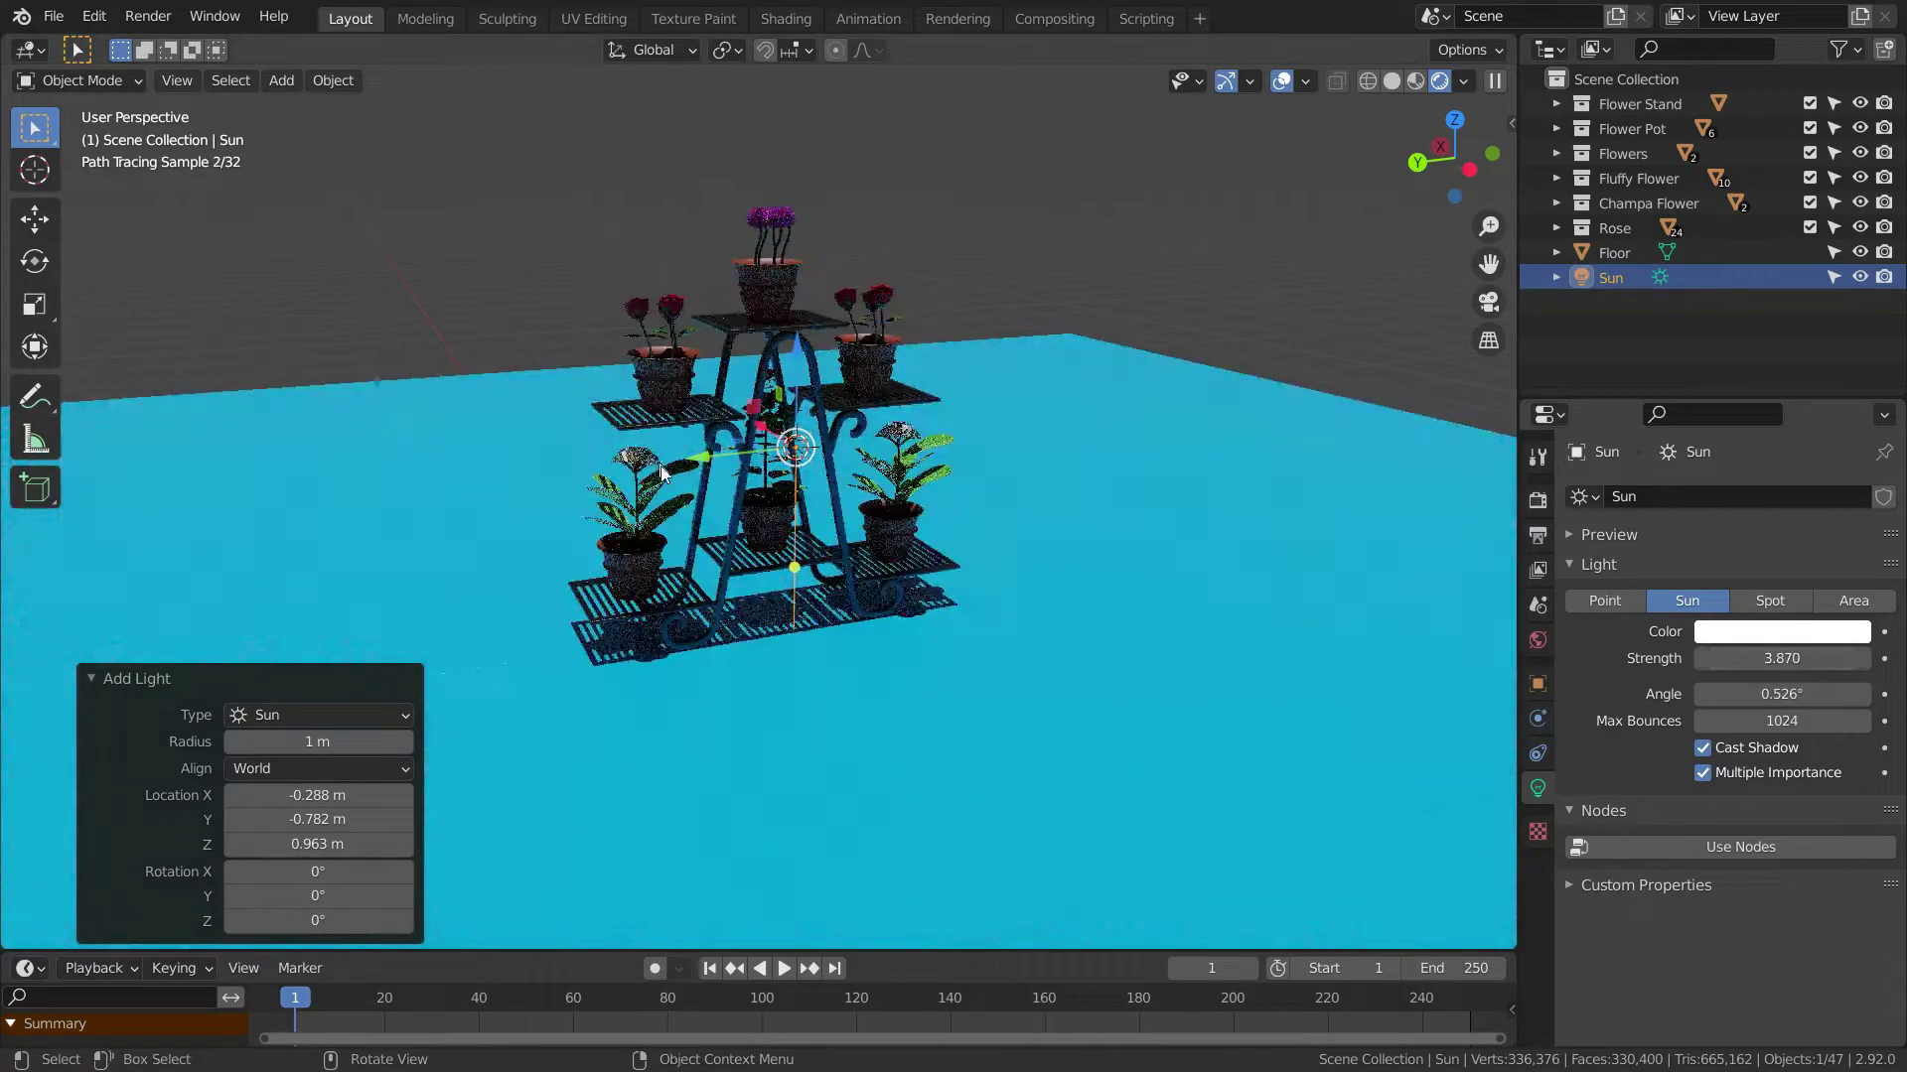
{"action": "scroll", "coordinate": [911, 455], "scroll_direction": "up", "scroll_amount": 3}
{"action": "scroll", "coordinate": [911, 455], "scroll_direction": "down", "scroll_amount": 3}
- Lift the Sun above the stand and tilt it so shadows fall lower-left
{"action": "left_click_drag", "start_coordinate": [911, 454], "coordinate": [912, 94]}
{"action": "scroll", "coordinate": [953, 298], "scroll_direction": "down", "scroll_amount": 1}
{"action": "middle_click_drag", "start_coordinate": [953, 297], "coordinate": [993, 400]}
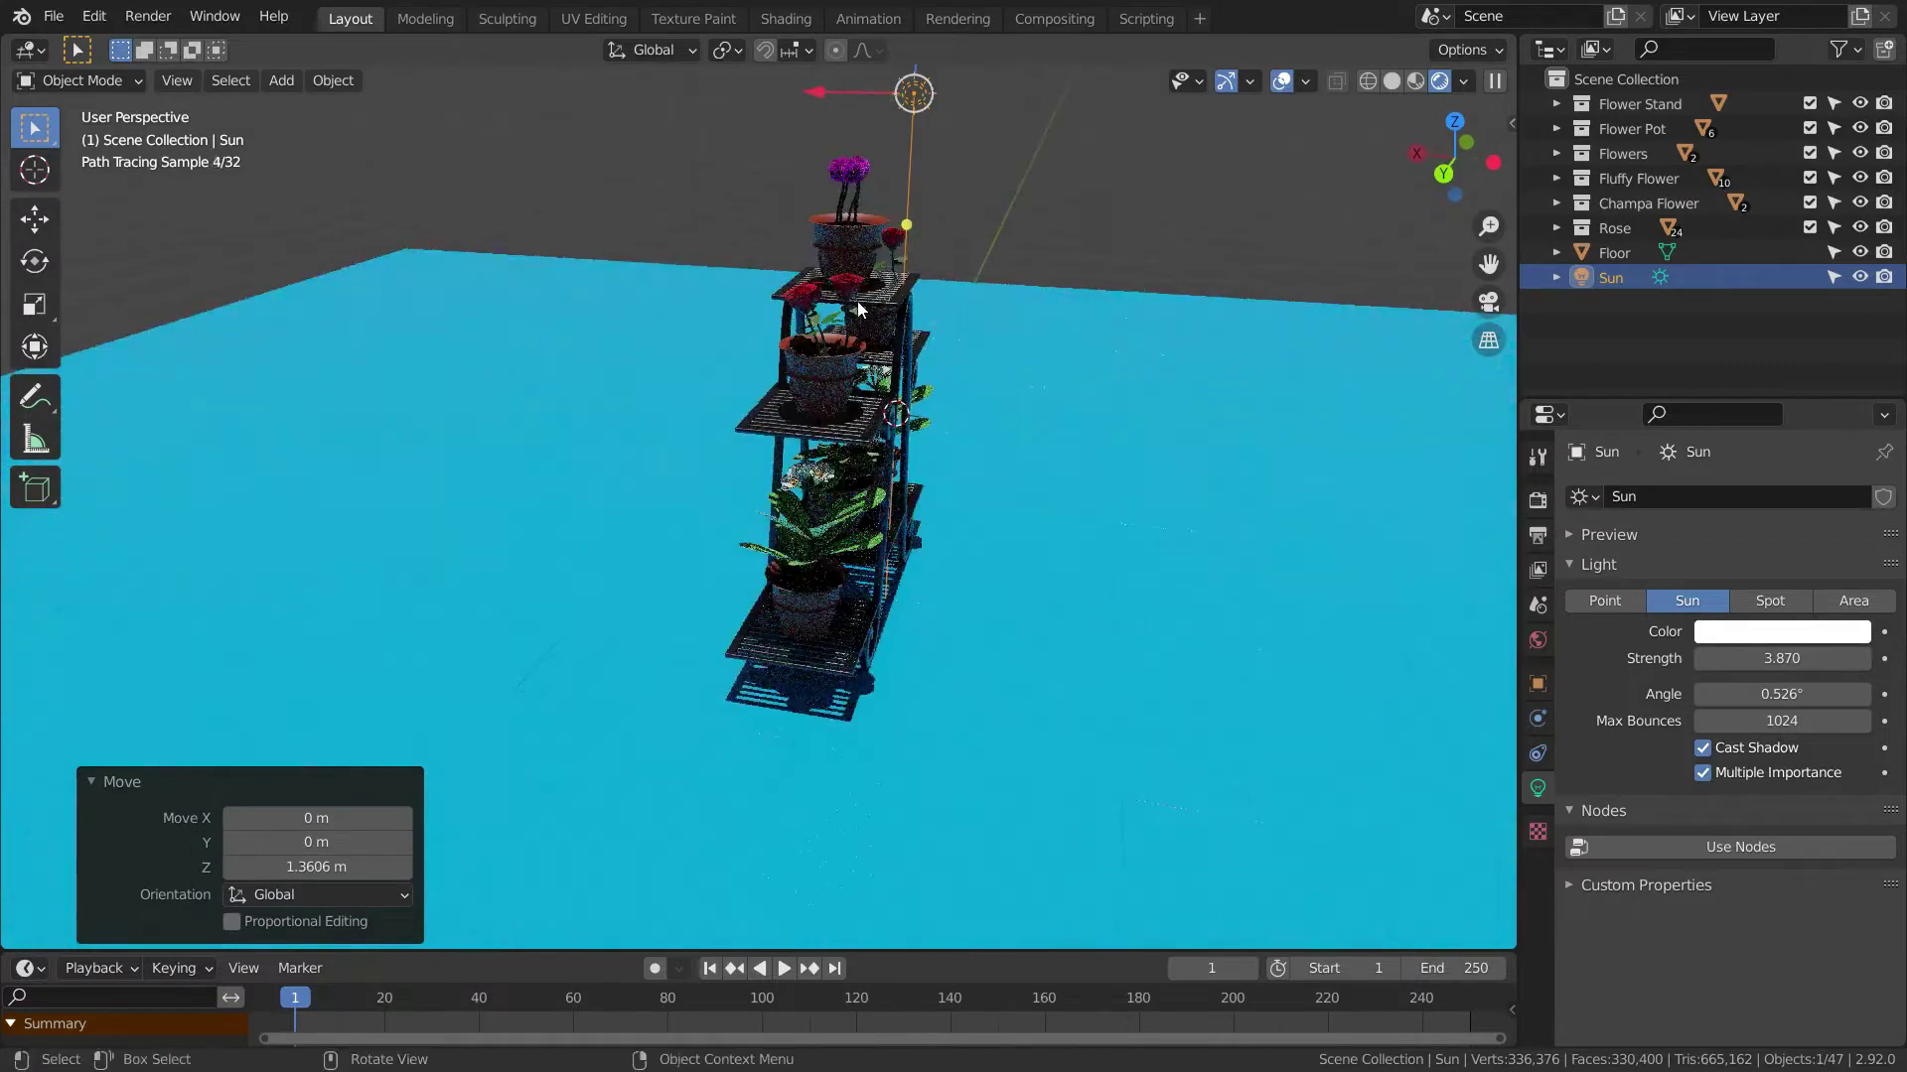
{"action": "scroll", "coordinate": [993, 400], "scroll_direction": "up", "scroll_amount": 1}
{"action": "left_click_drag", "start_coordinate": [907, 225], "coordinate": [730, 246]}
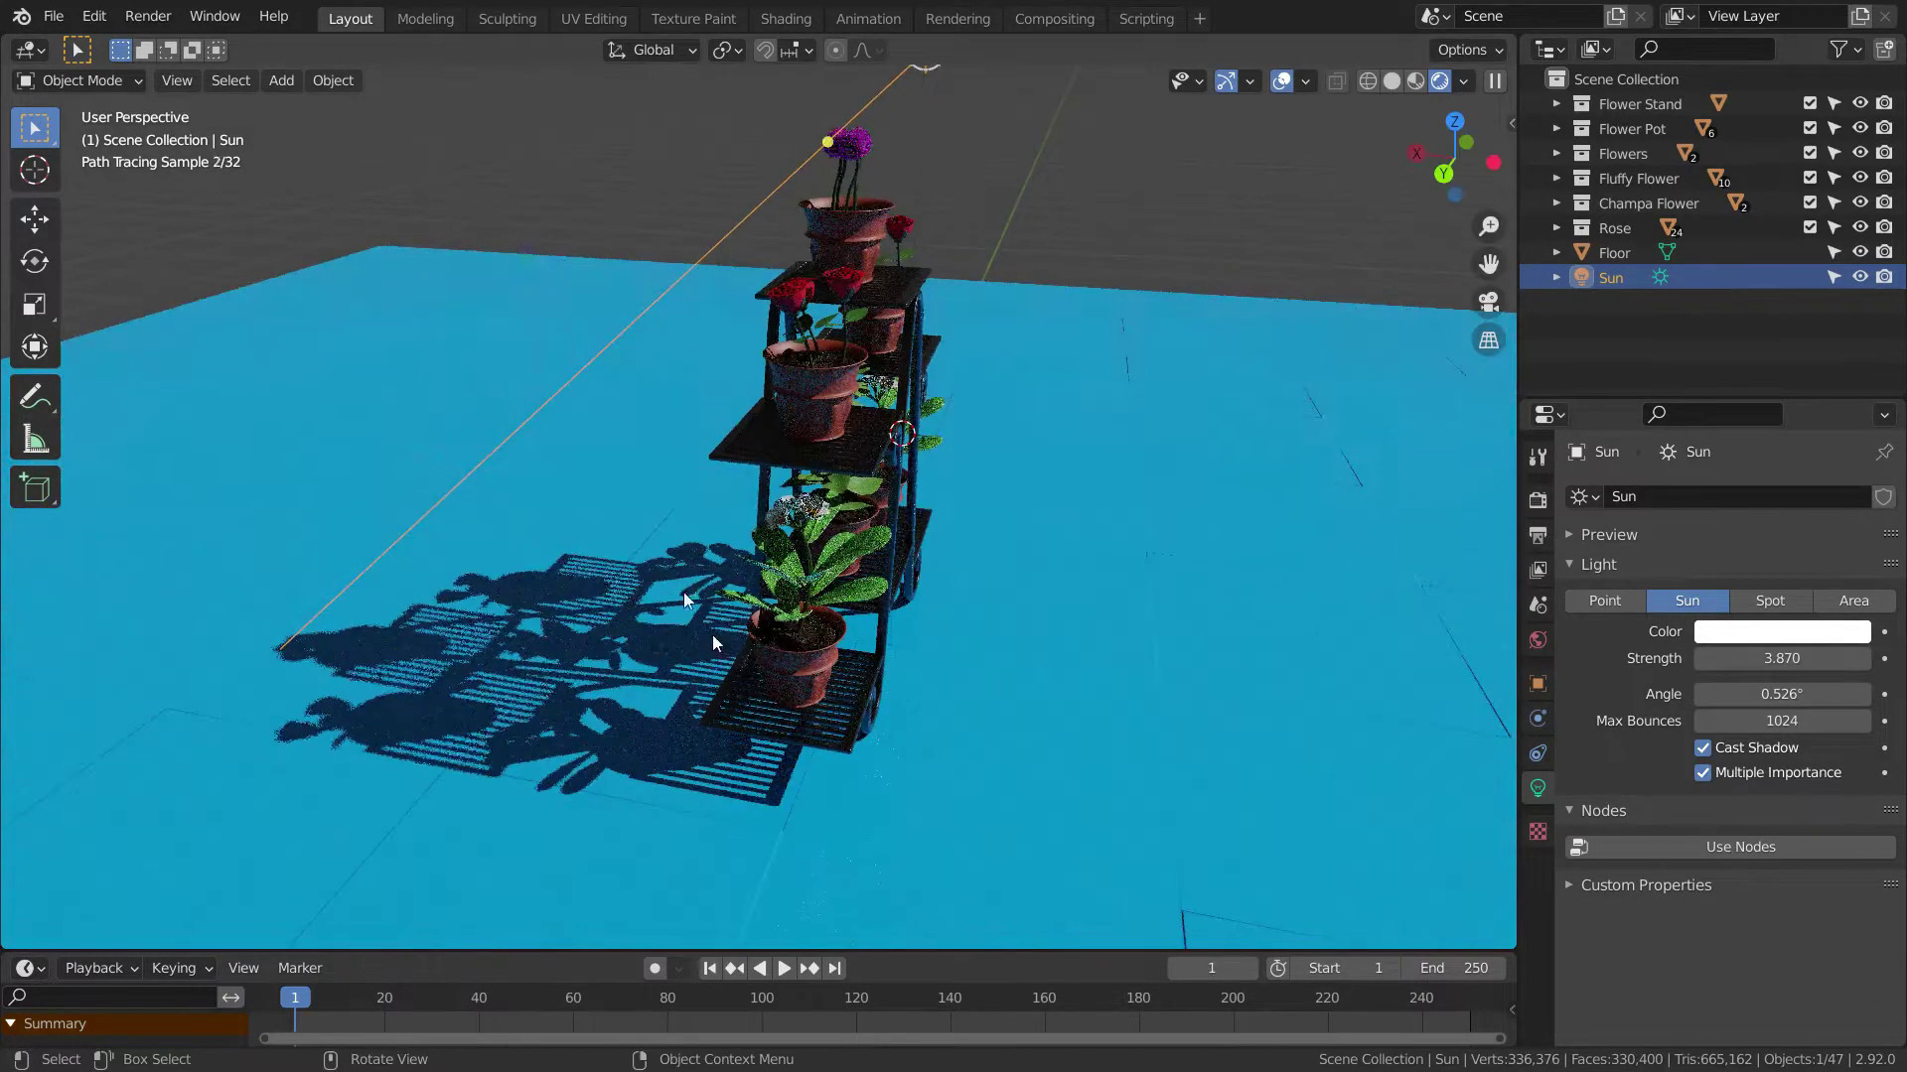
{"action": "middle_click_drag", "start_coordinate": [735, 680], "coordinate": [923, 347]}
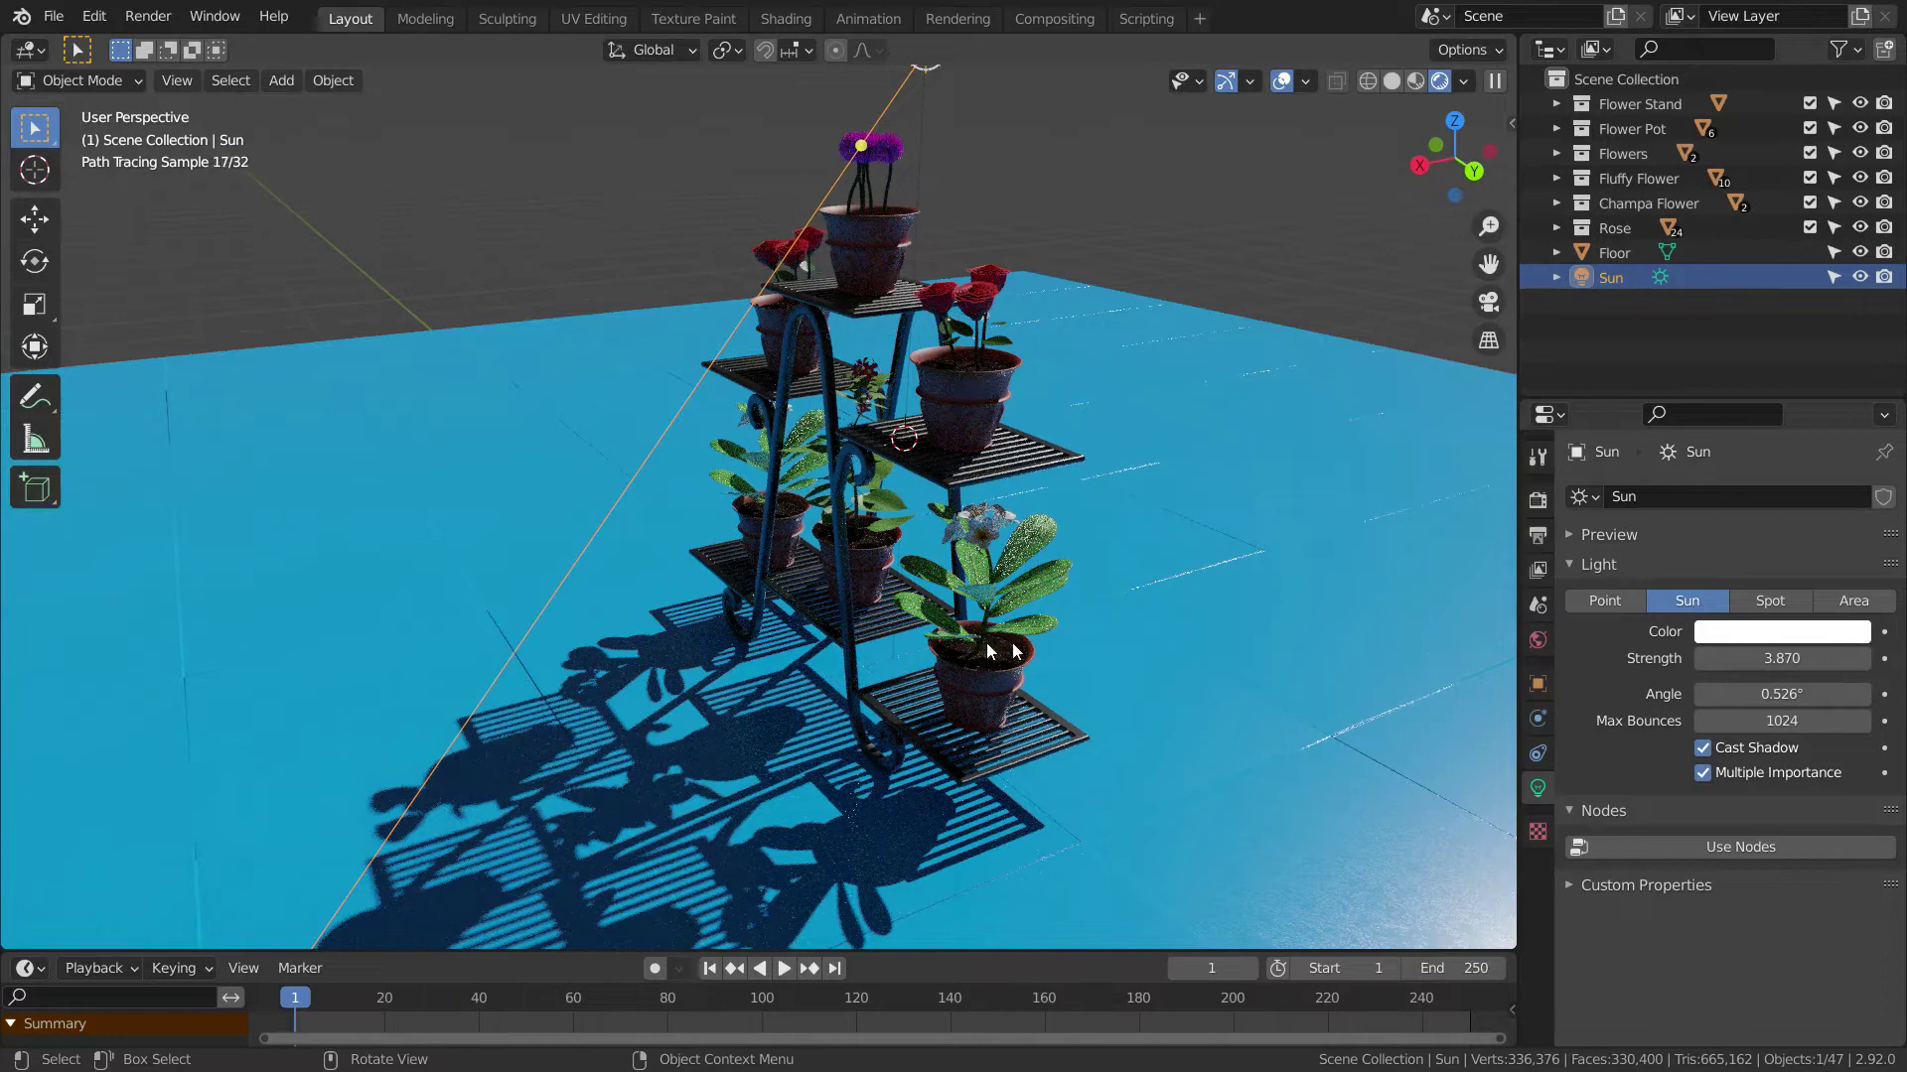
{"action": "mouse_move", "coordinate": [996, 654]}
{"action": "middle_mouse_down"}
{"action": "mouse_move", "coordinate": [1047, 659]}
{"action": "mouse_move", "coordinate": [1099, 583]}
{"action": "middle_mouse_up"}
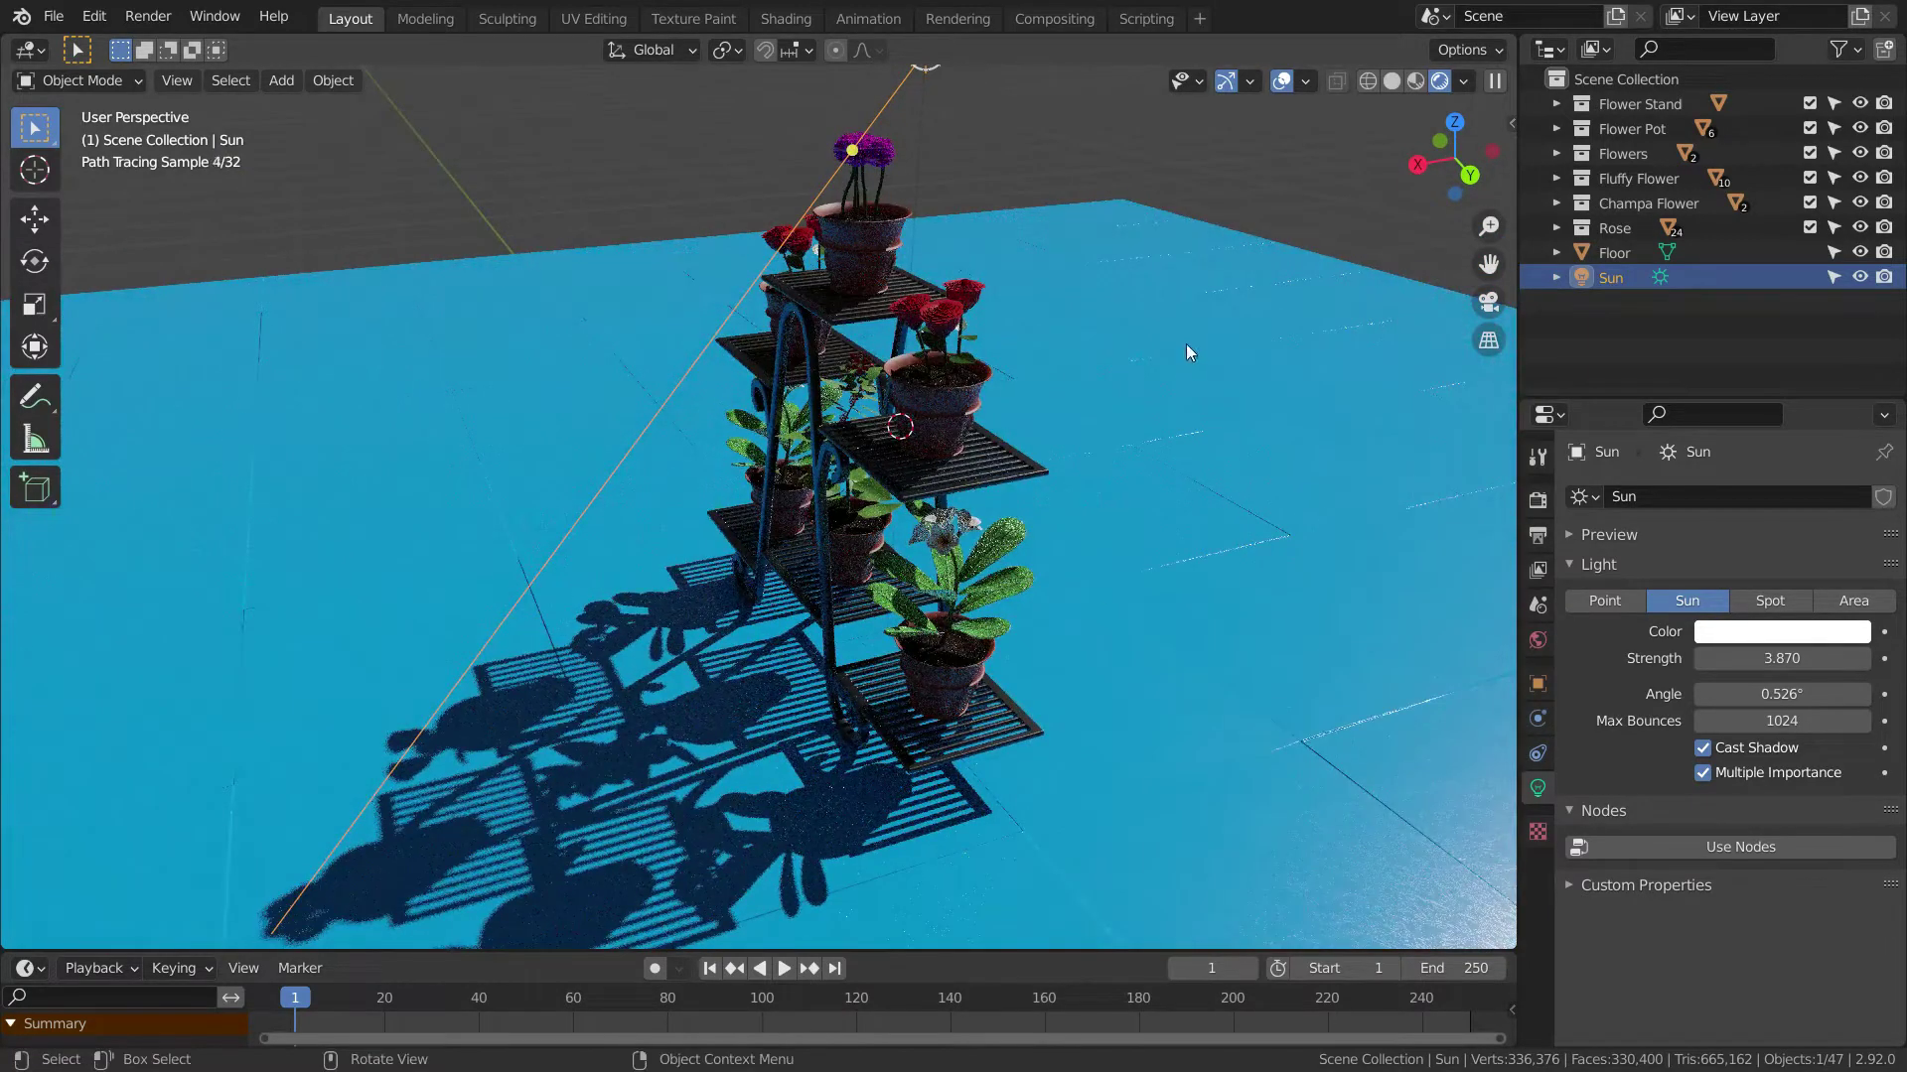
{"action": "scroll", "coordinate": [1092, 484], "scroll_direction": "down", "scroll_amount": 3}
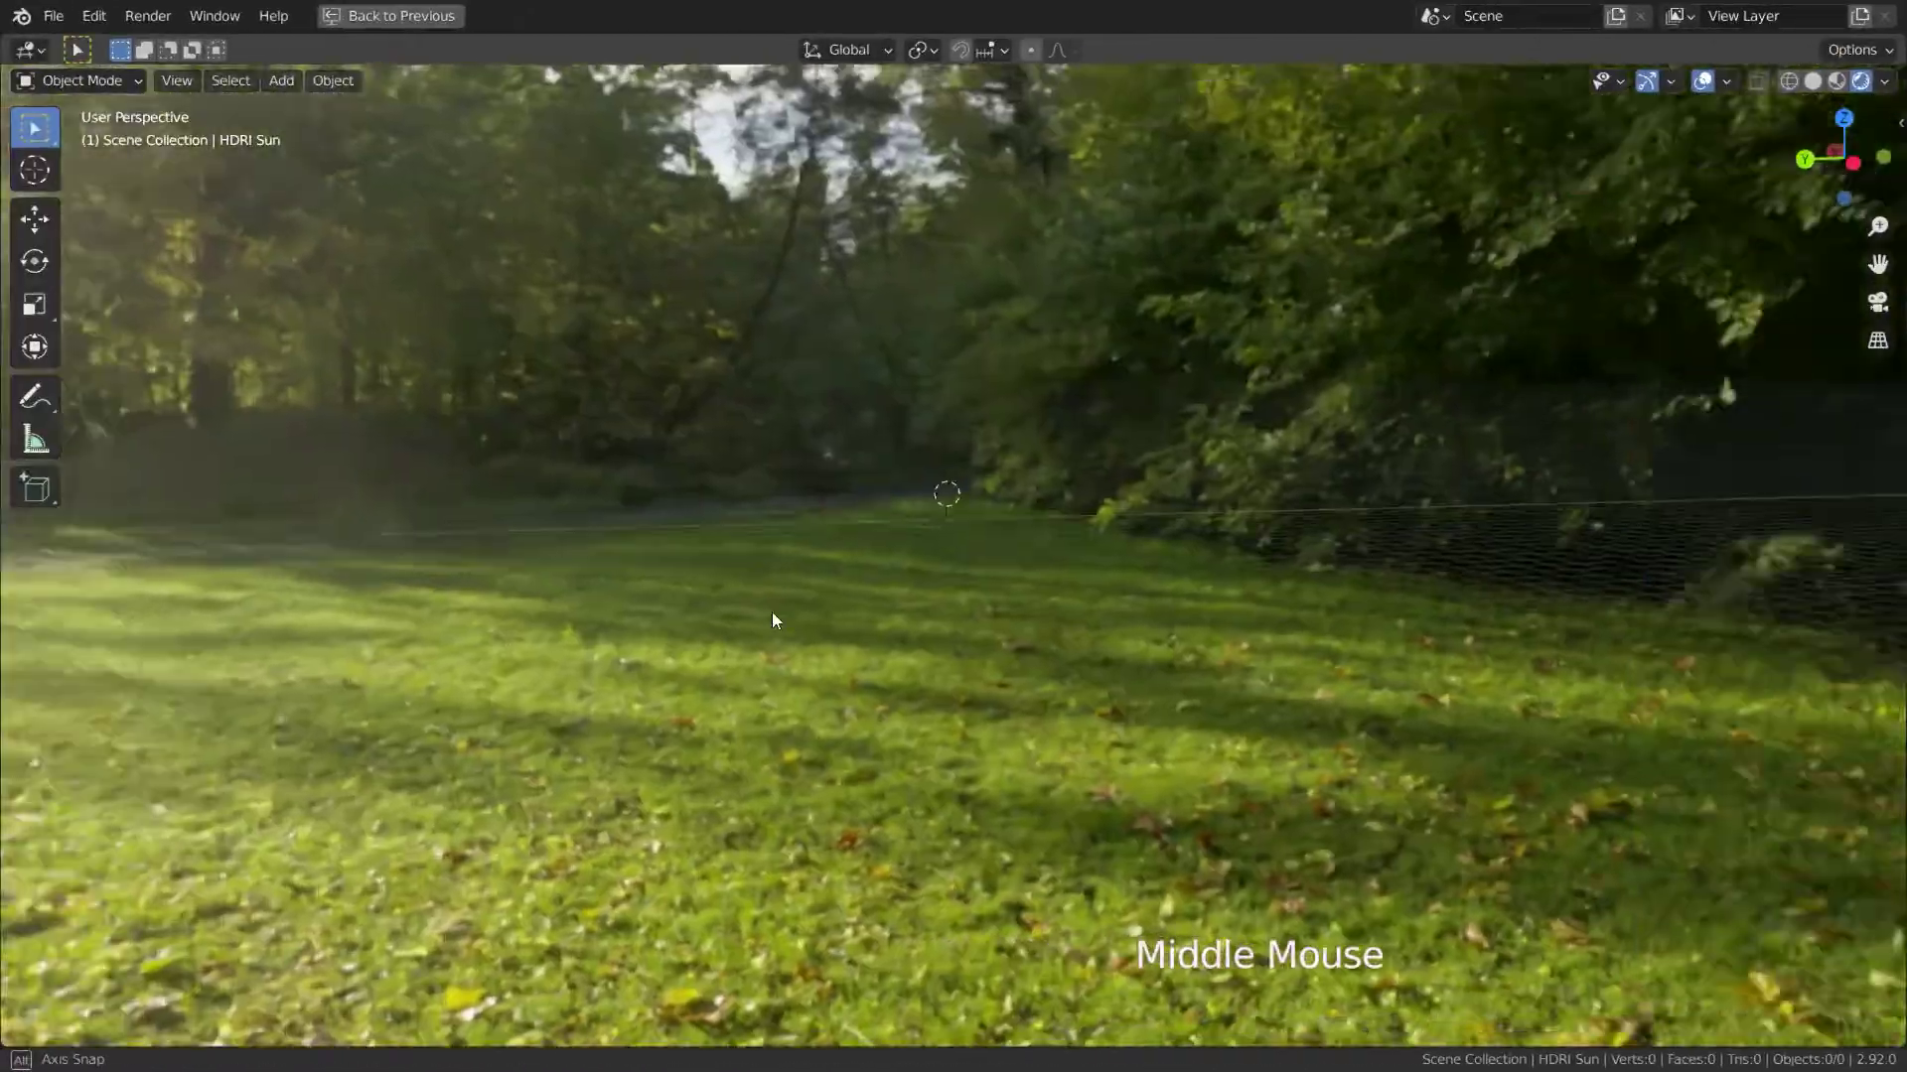
{"action": "middle_click_drag", "start_coordinate": [772, 611], "coordinate": [1689, 592]}
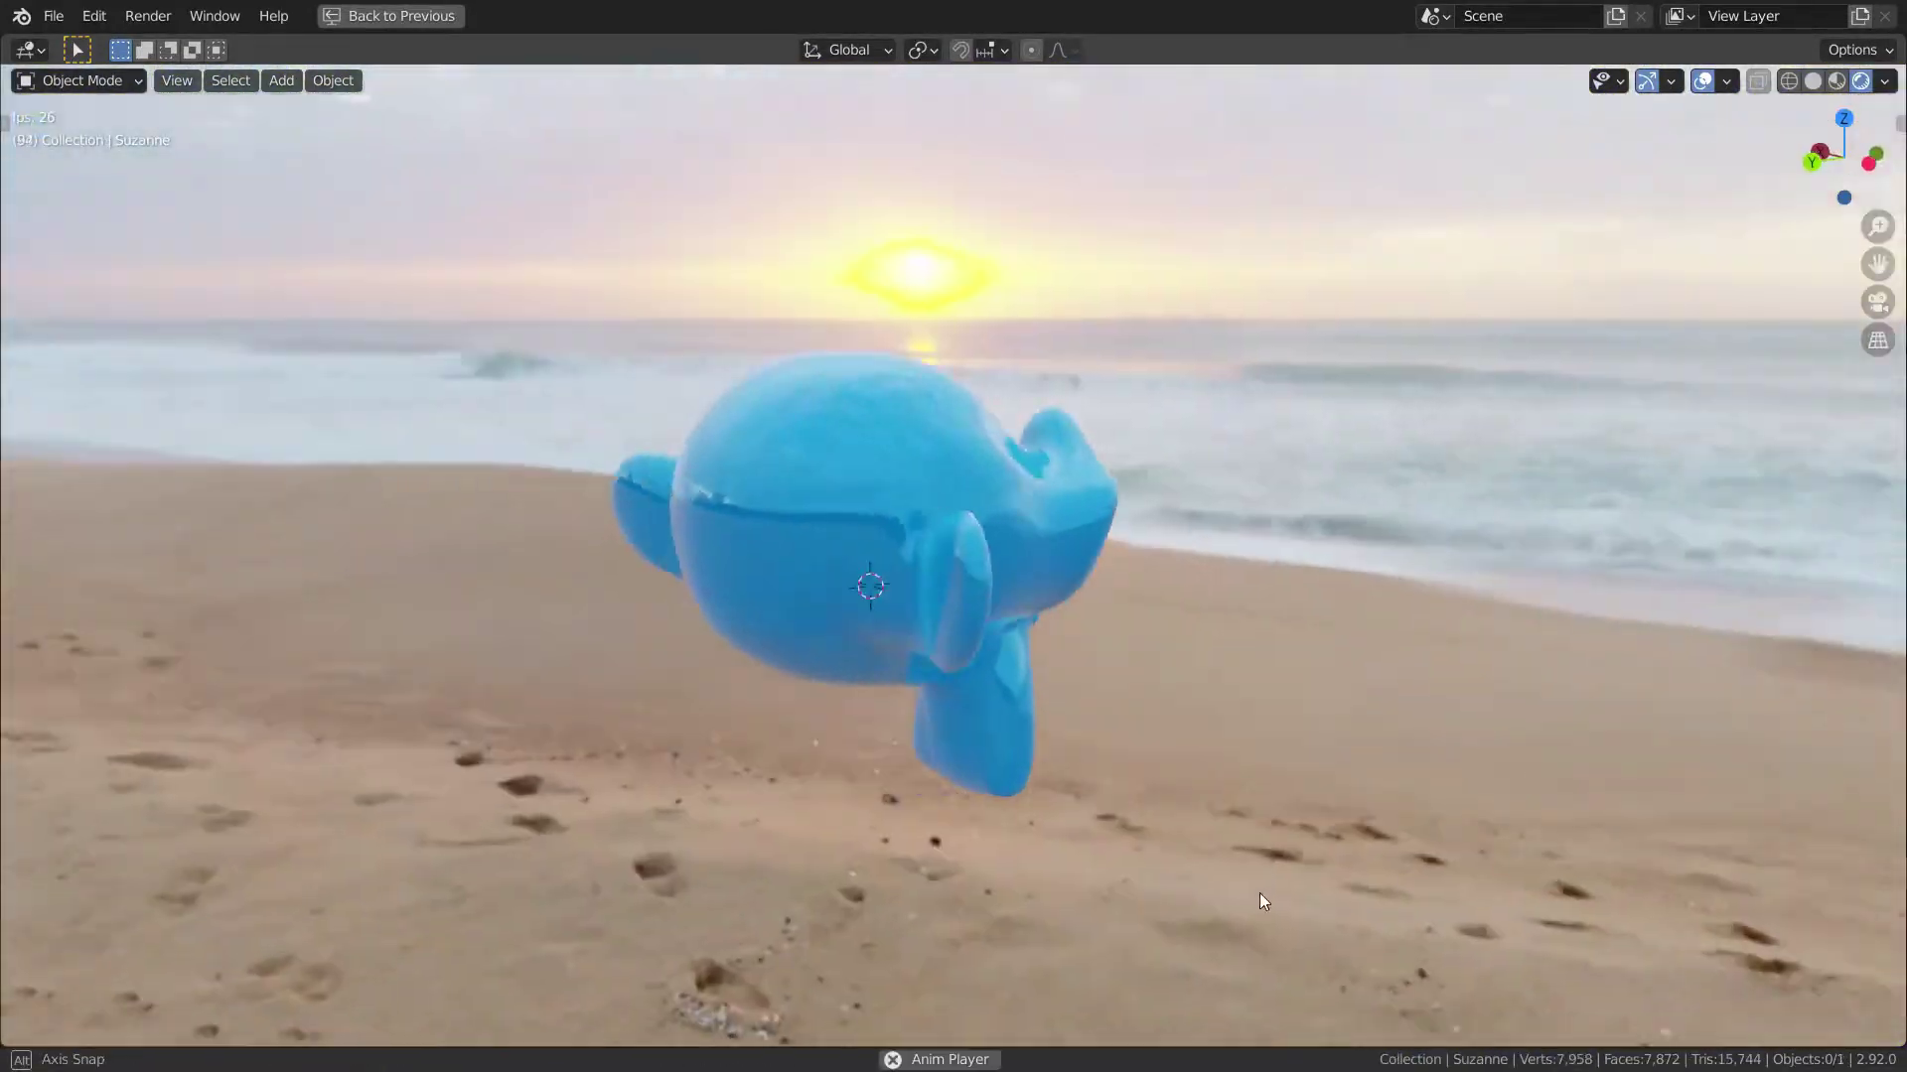
{"action": "middle_click_drag", "start_coordinate": [1259, 892], "coordinate": [397, 885]}
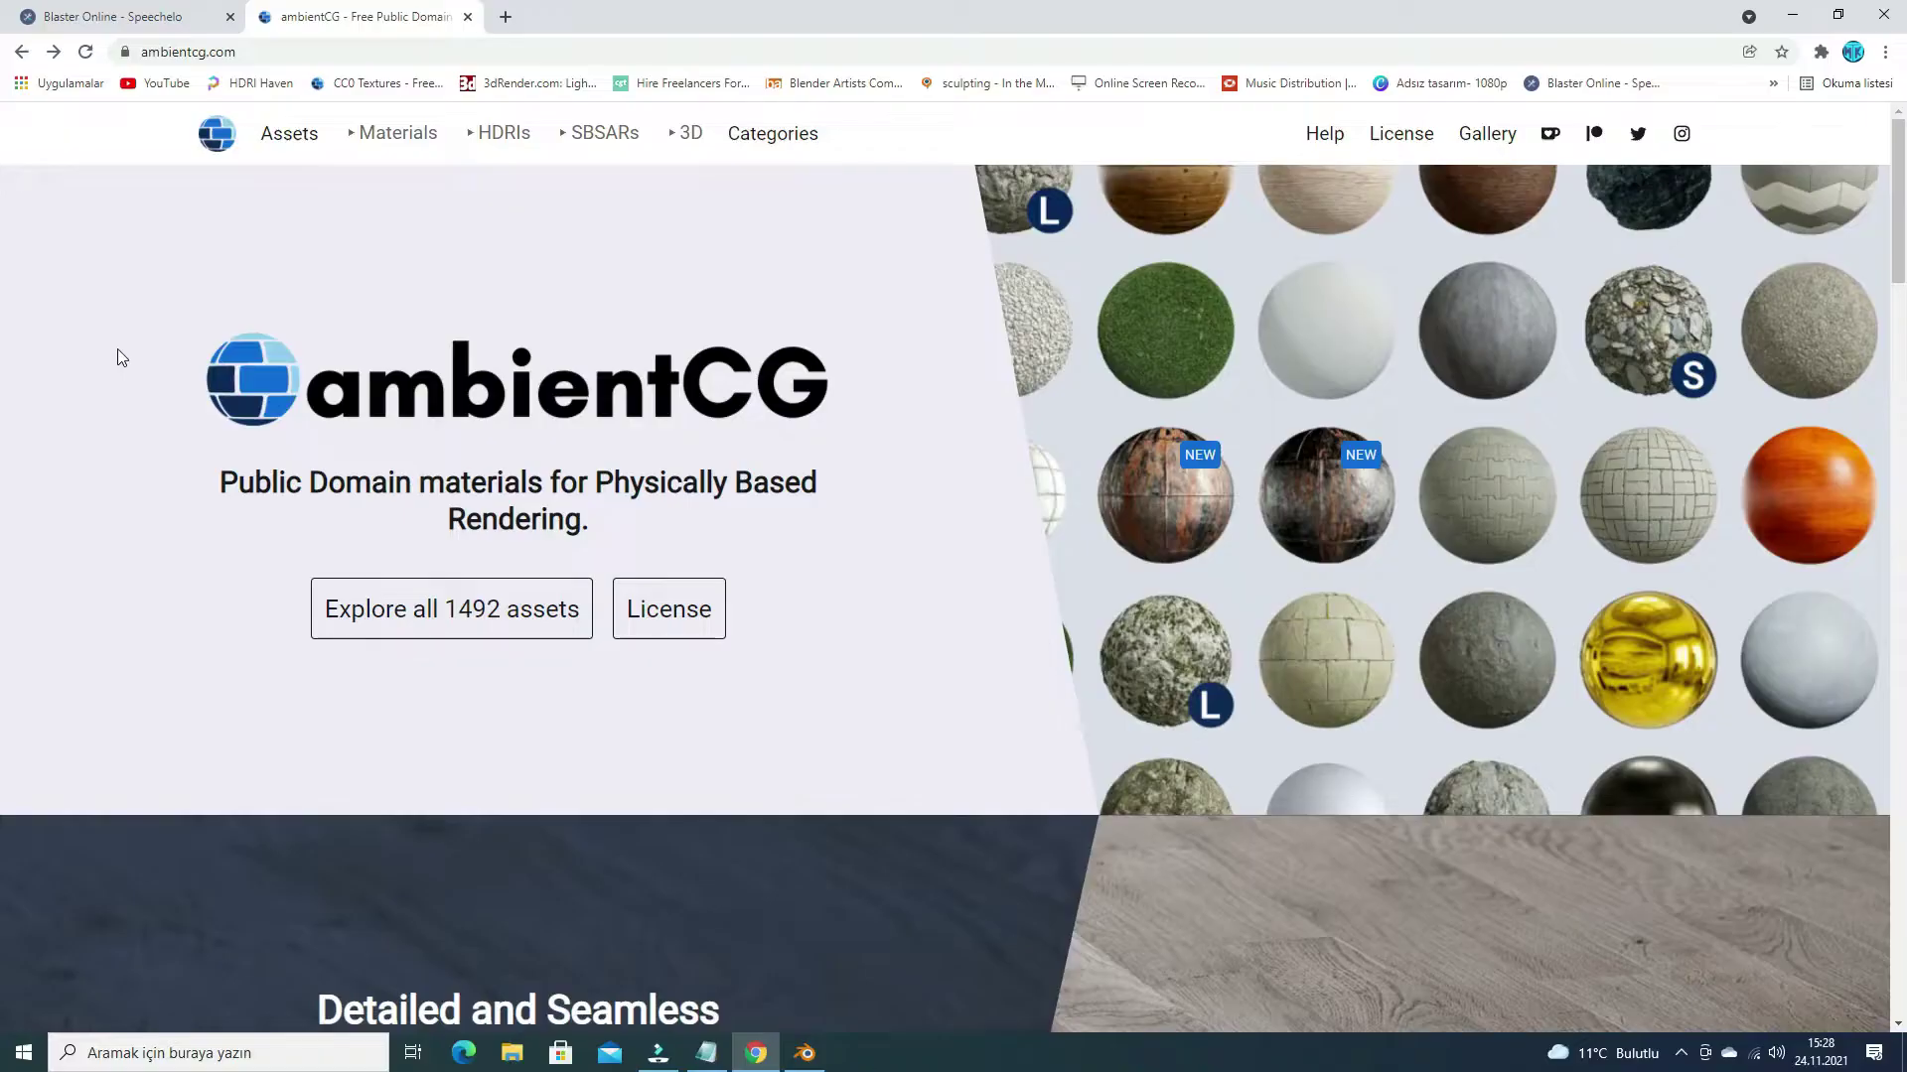
{"action": "scroll", "coordinate": [117, 349], "scroll_direction": "down", "scroll_amount": 15}
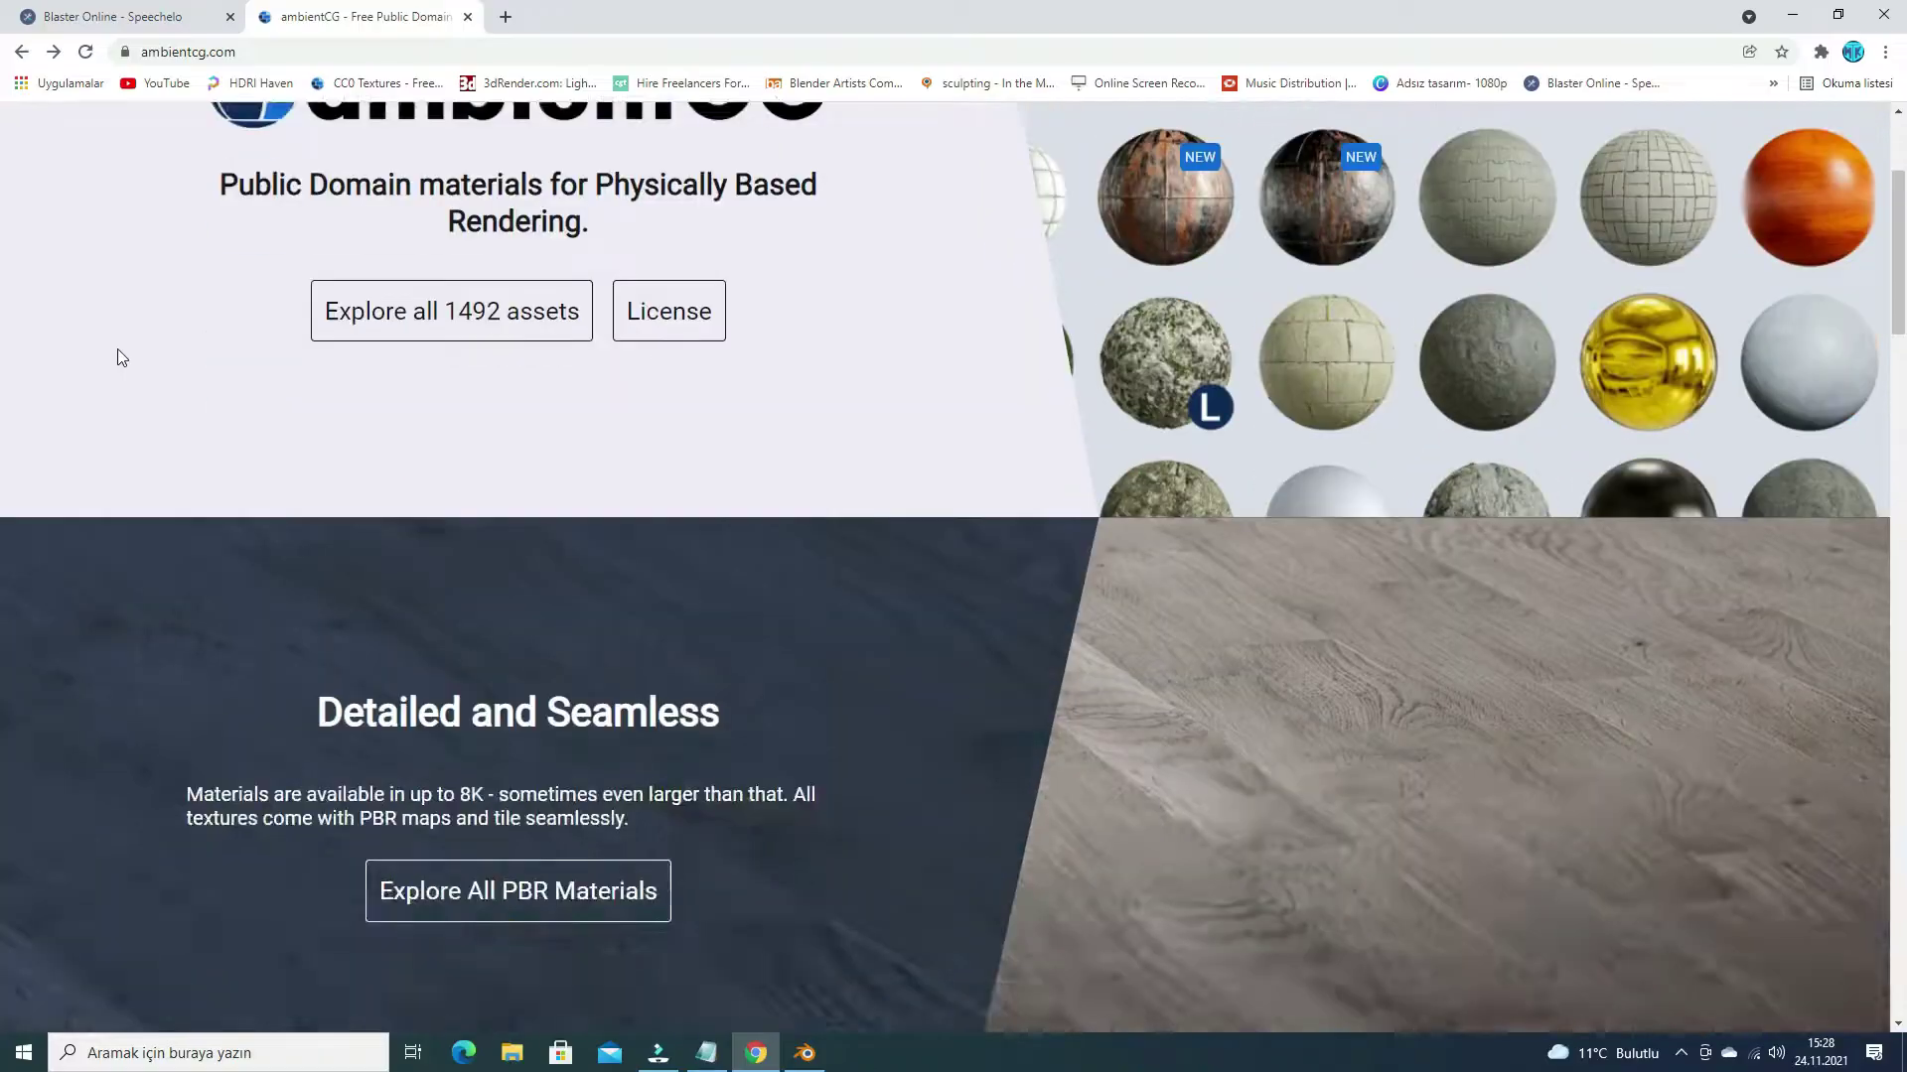
{"action": "scroll", "coordinate": [117, 357], "scroll_direction": "up", "scroll_amount": 3}
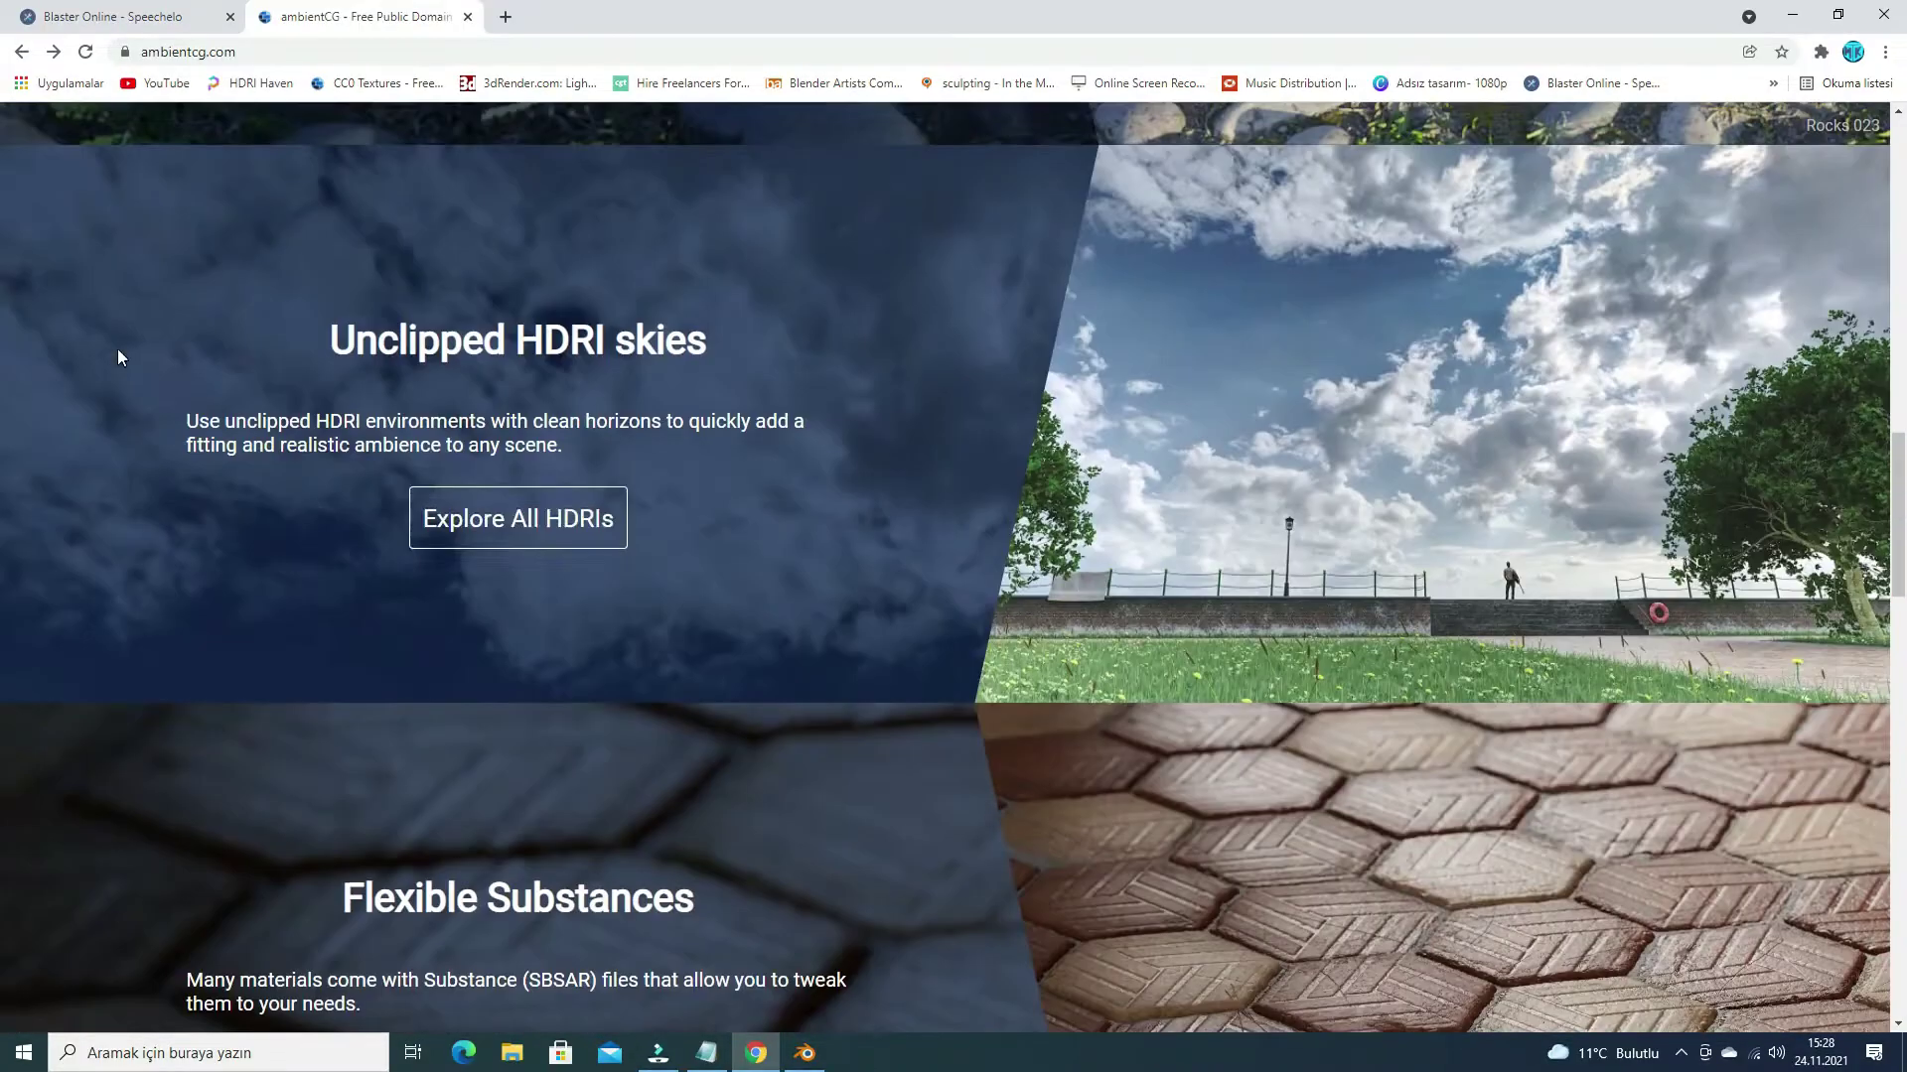
{"action": "left_click", "coordinate": [482, 515]}
{"action": "scroll", "coordinate": [328, 452], "scroll_direction": "down", "scroll_amount": 6}
{"action": "scroll", "coordinate": [320, 466], "scroll_direction": "down", "scroll_amount": 8}
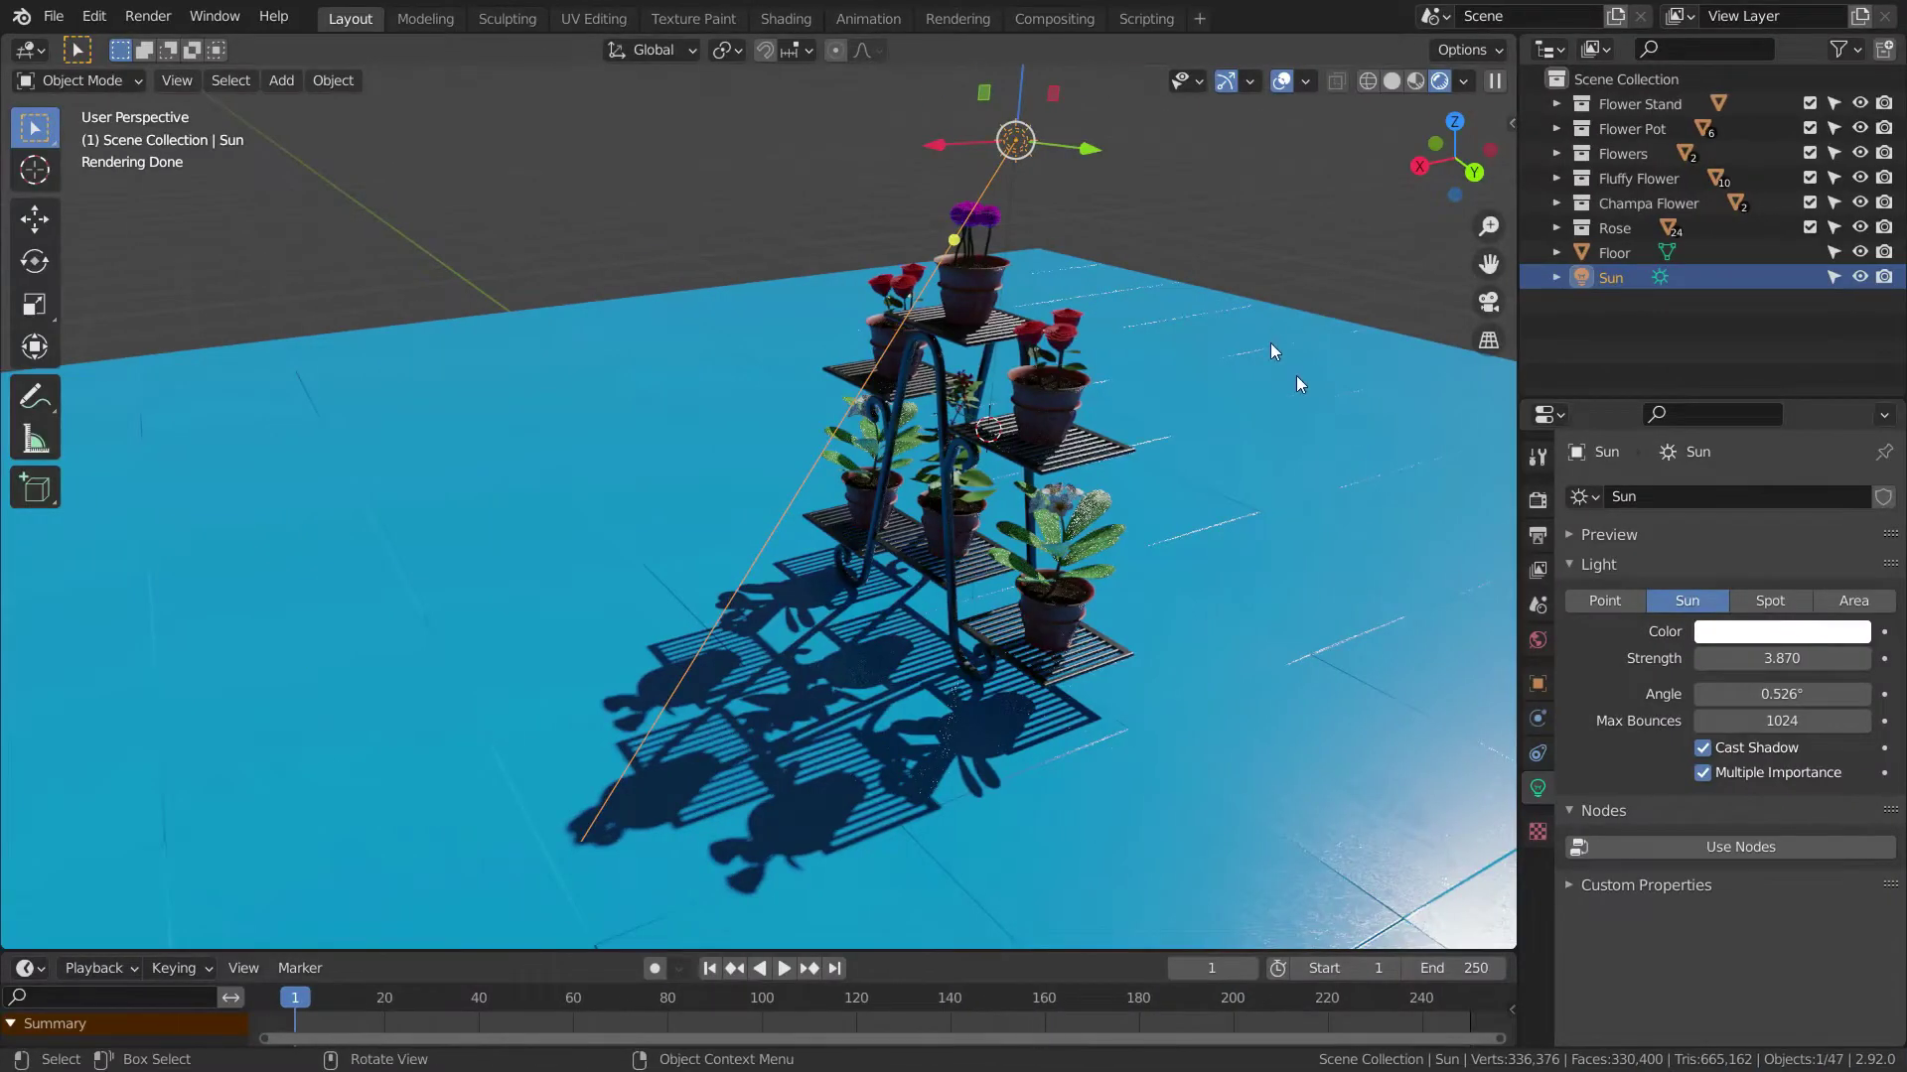
- Delete the Sun light and open the input choices for the World Surface Color
{"action": "right_click", "coordinate": [1713, 279]}
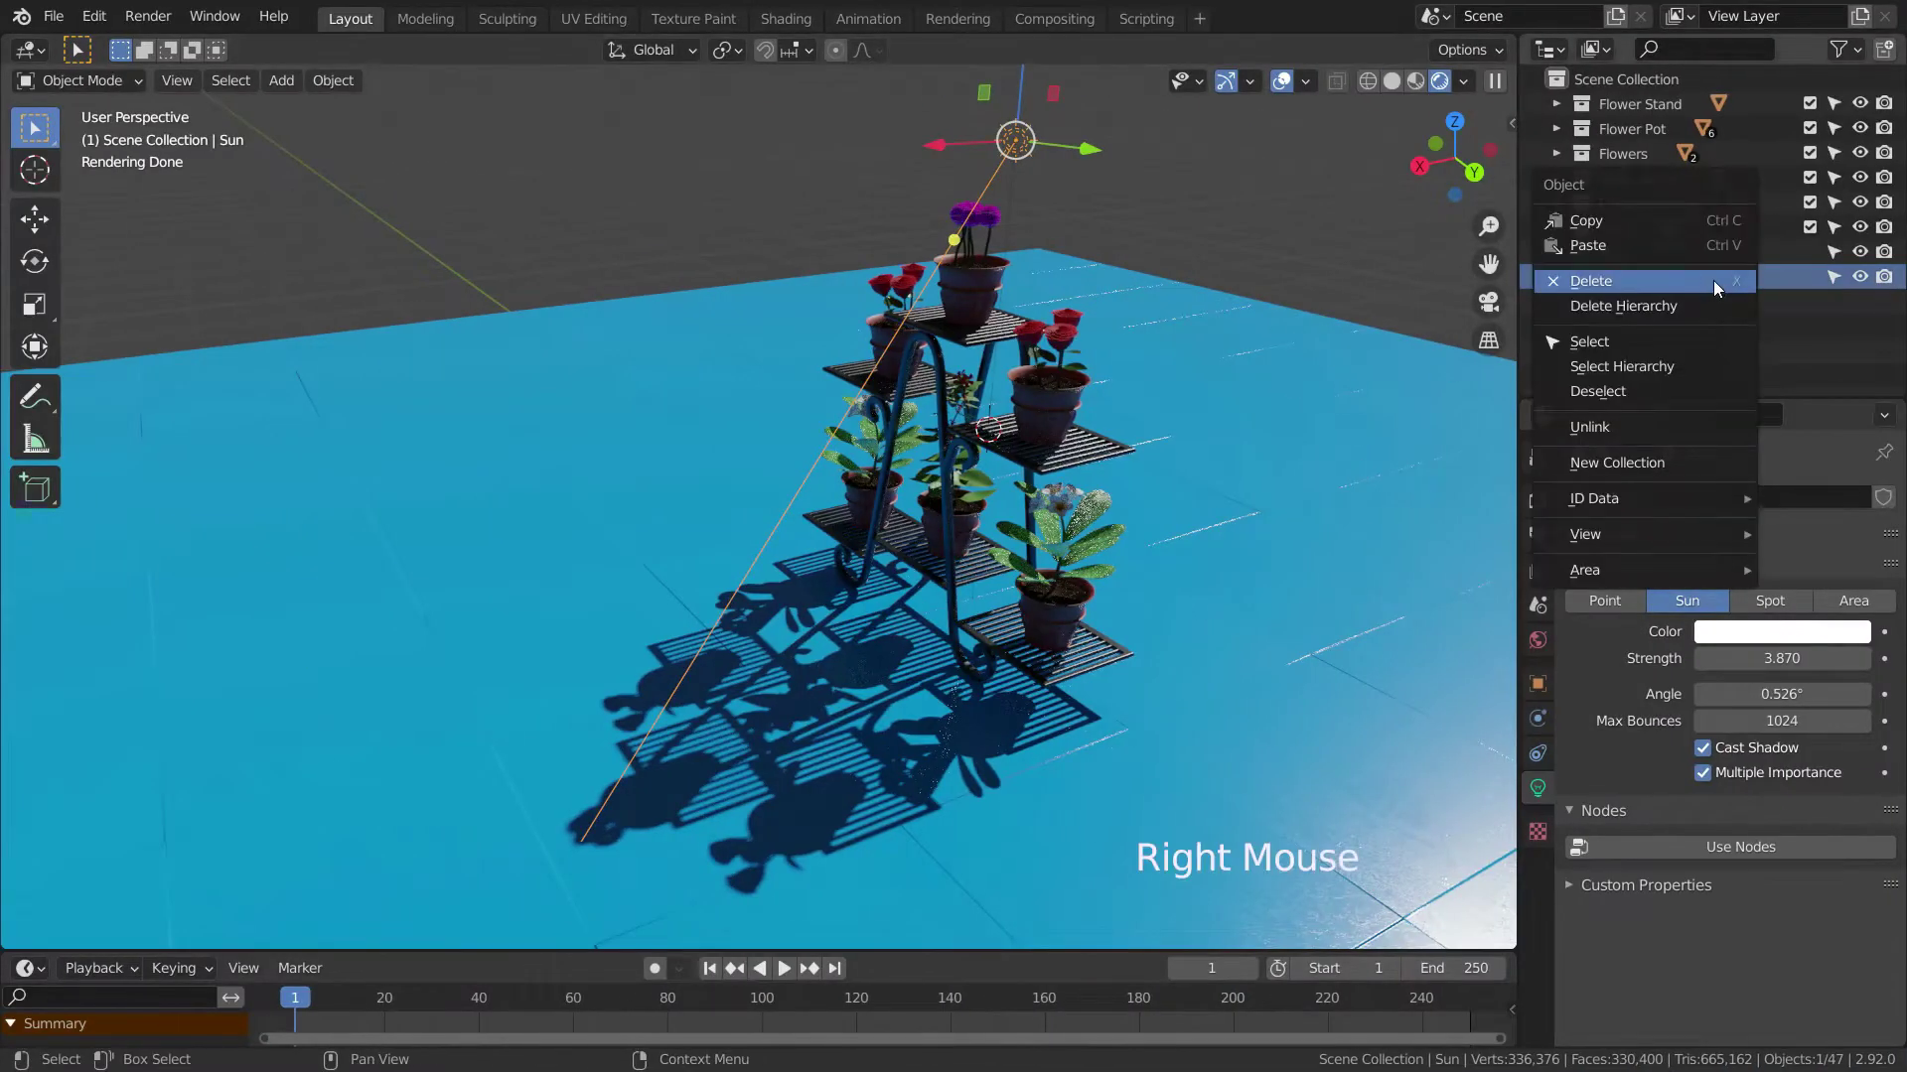
{"action": "left_click", "coordinate": [1637, 280]}
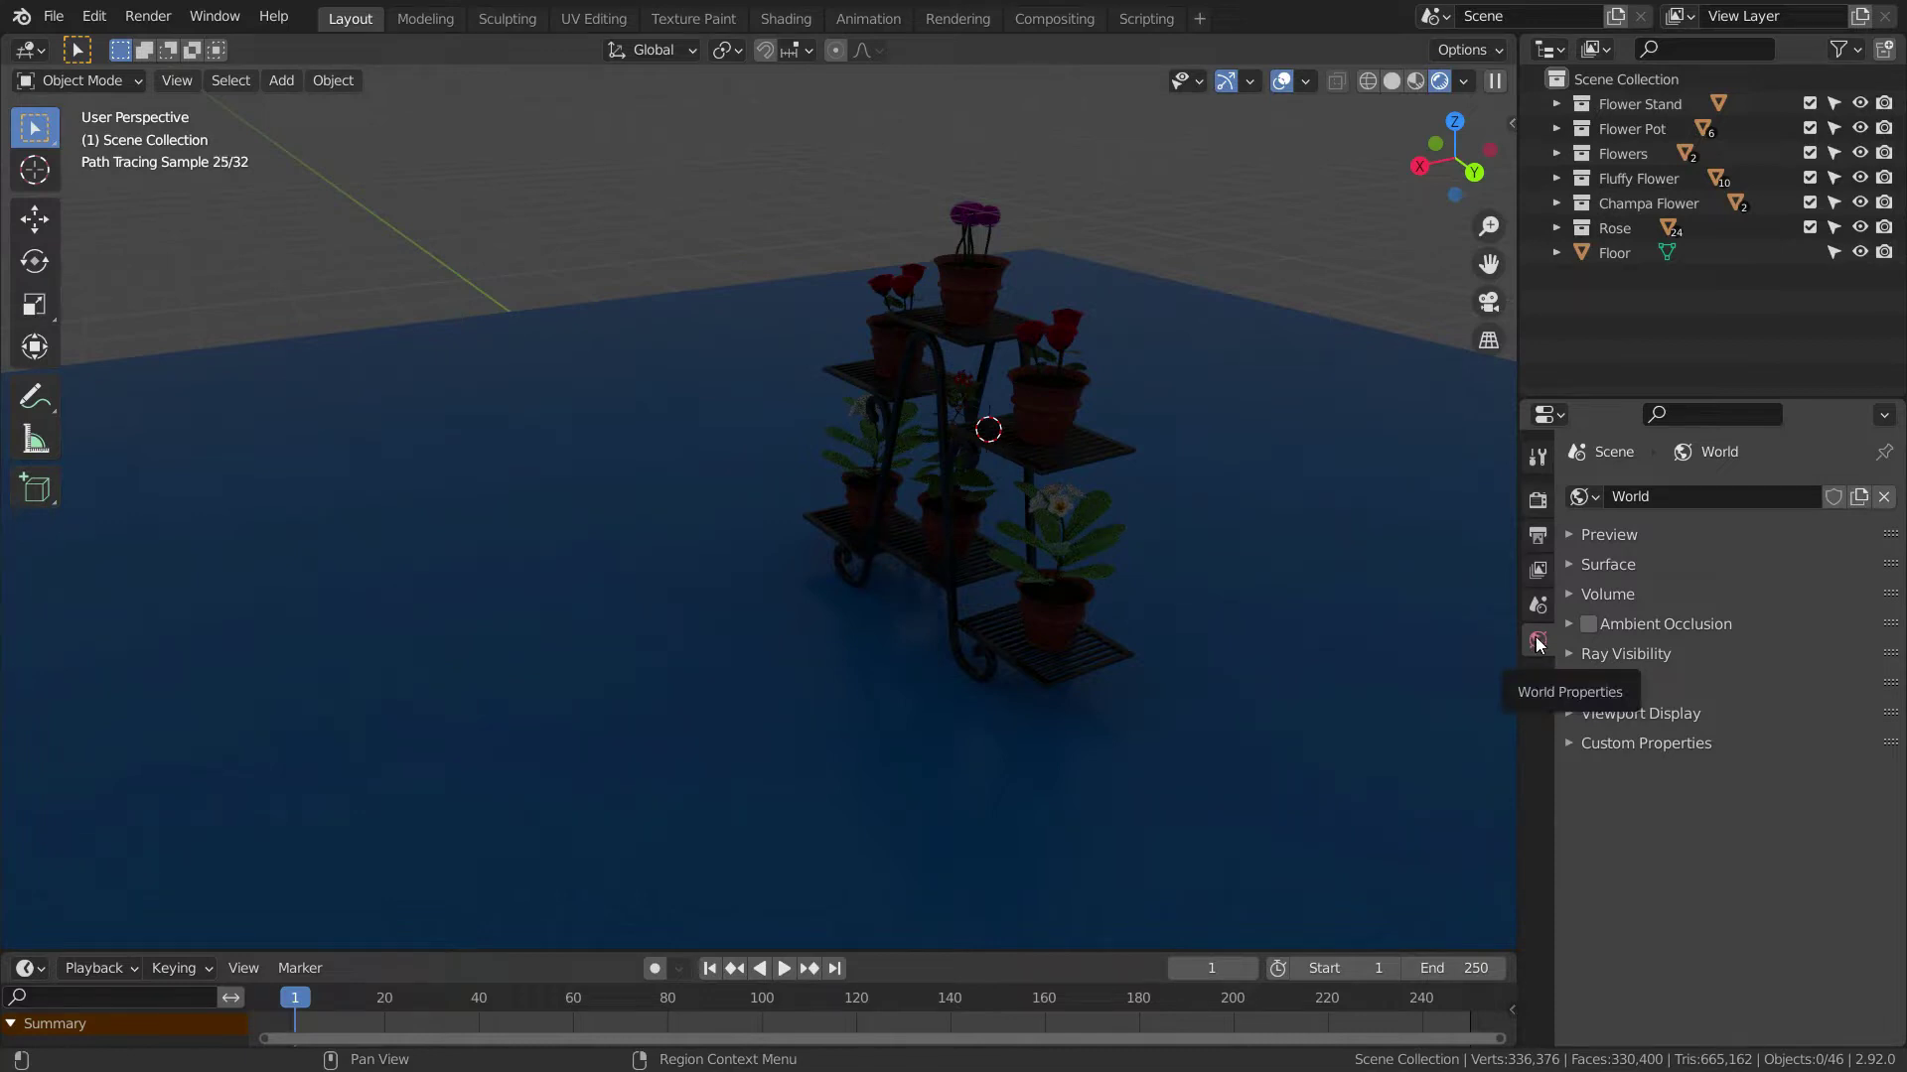
{"action": "left_click", "coordinate": [1571, 565]}
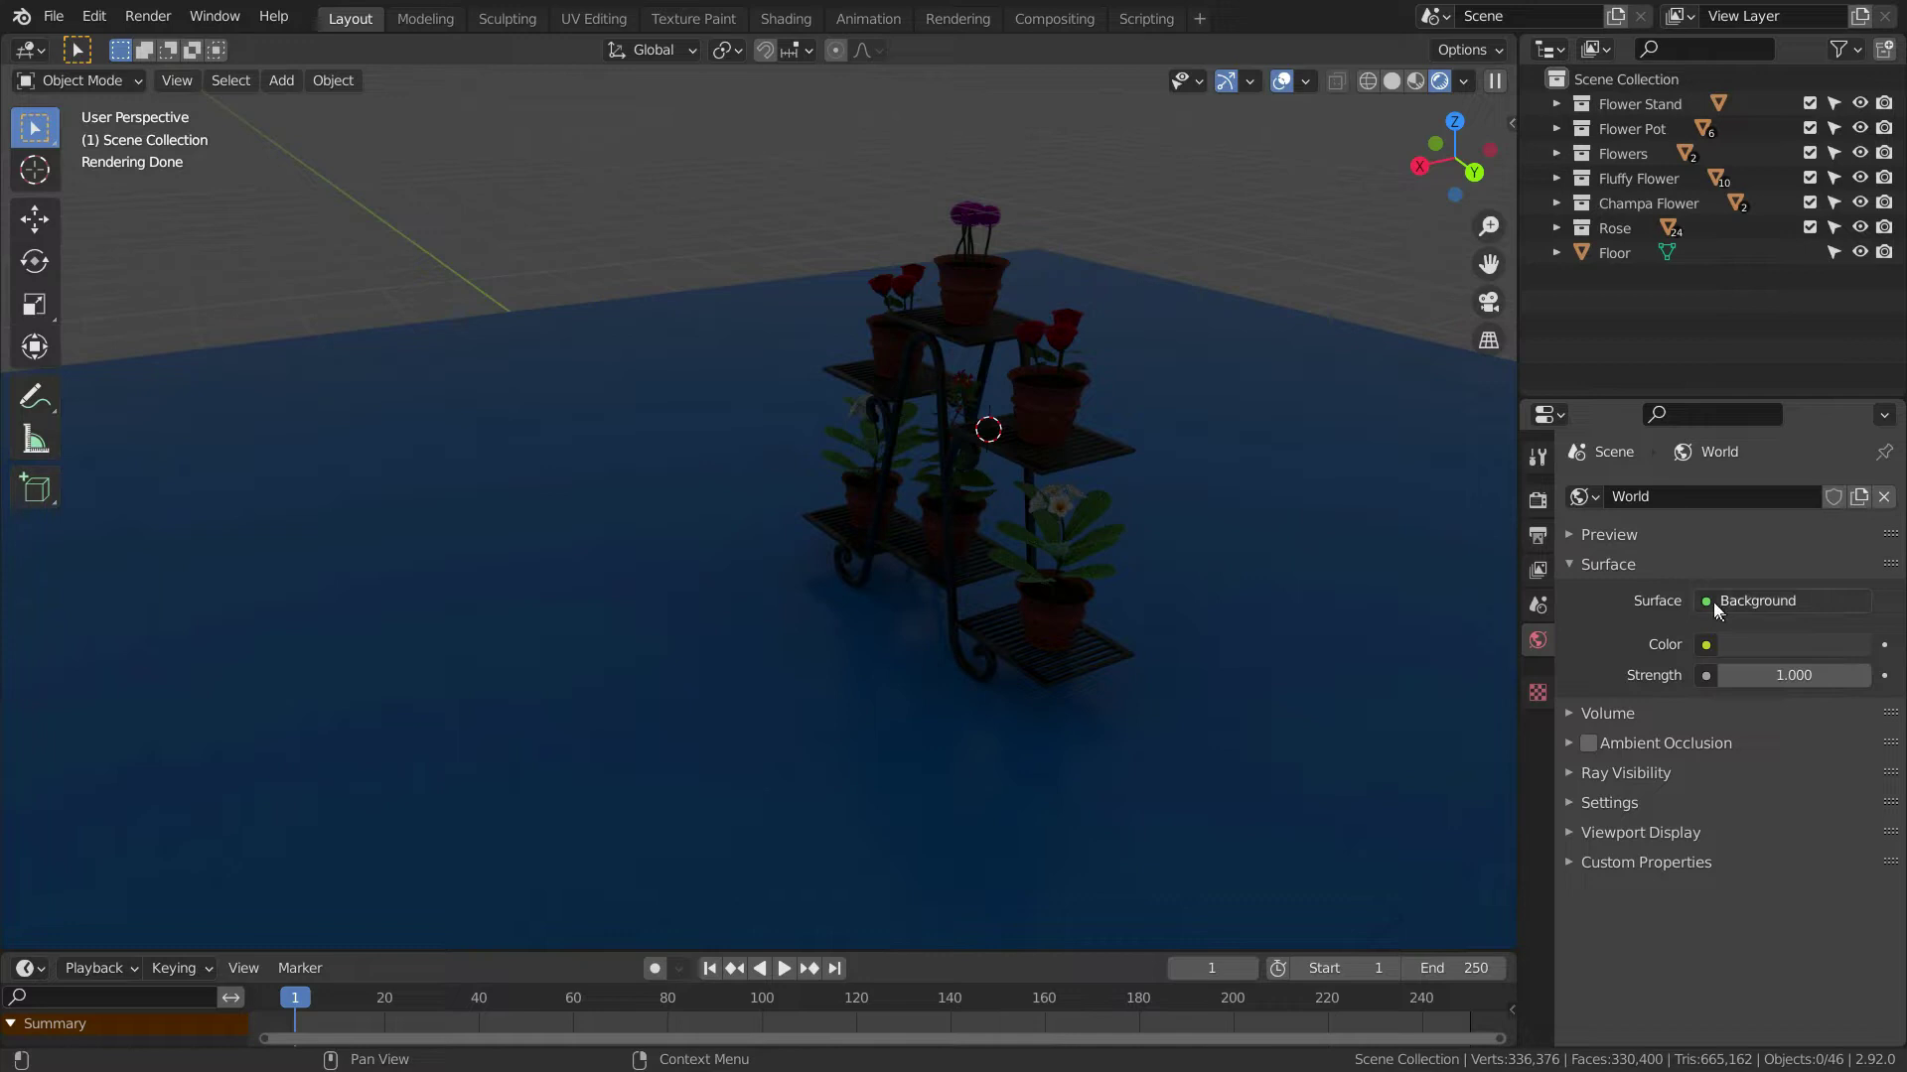
{"action": "left_click", "coordinate": [1707, 646]}
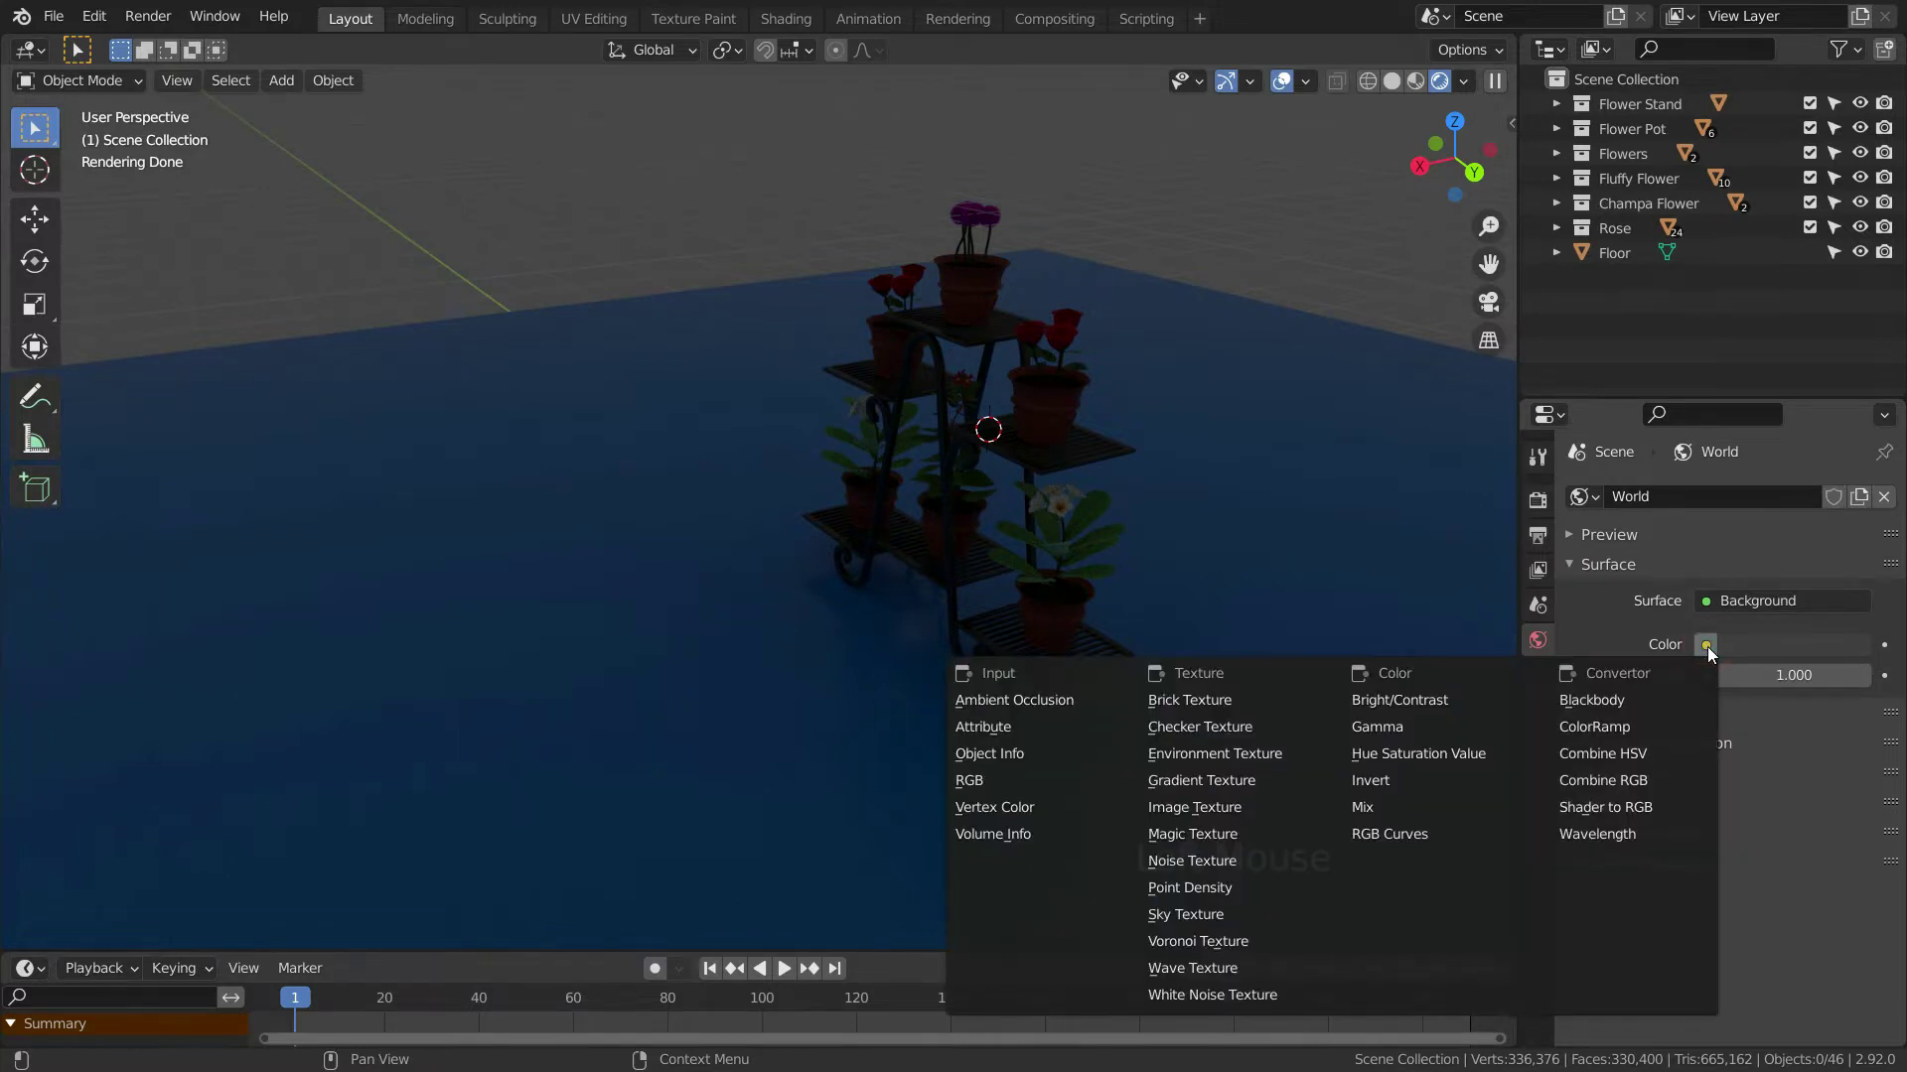
- Use an Environment Texture loaded with sunny_vondelpark_4k.hdr as the world colour
{"action": "left_click", "coordinate": [1278, 755]}
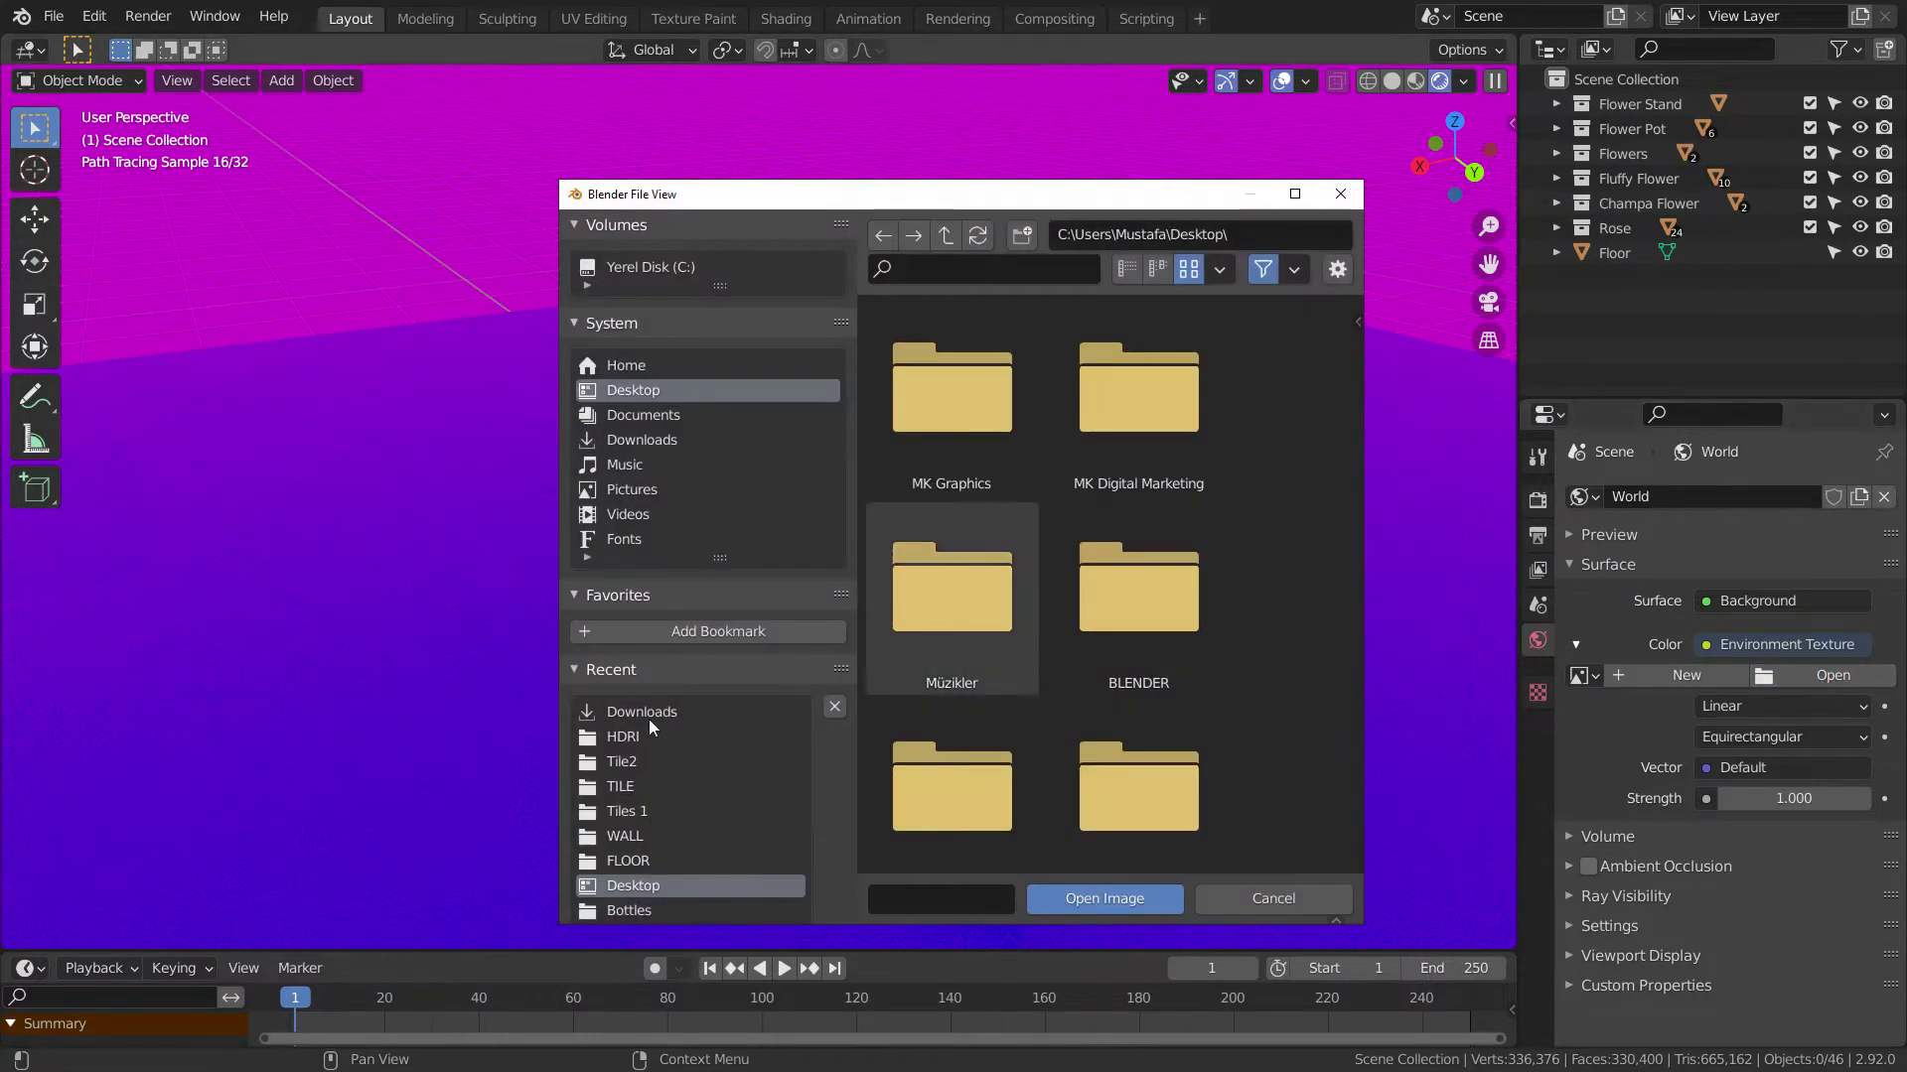
{"action": "left_click", "coordinate": [663, 739]}
{"action": "left_click", "coordinate": [968, 405]}
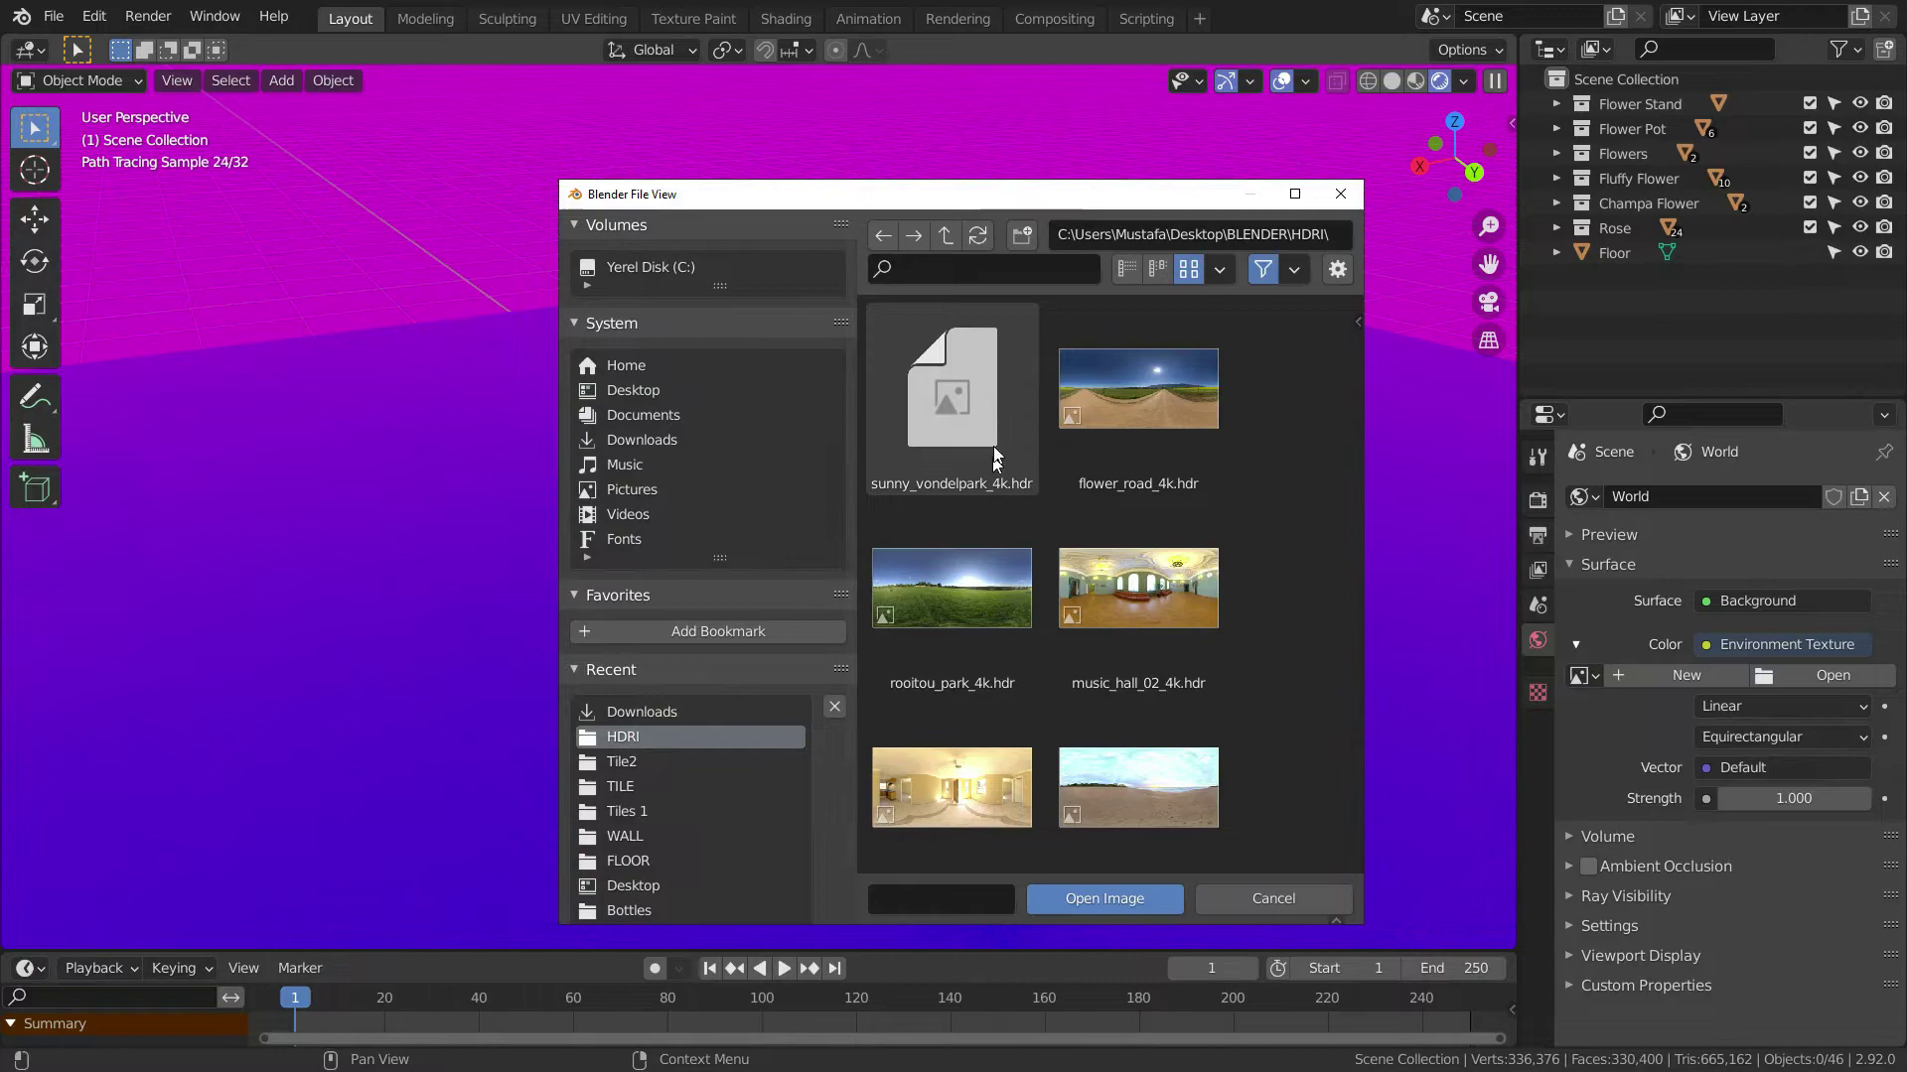
{"action": "left_click", "coordinate": [1130, 901]}
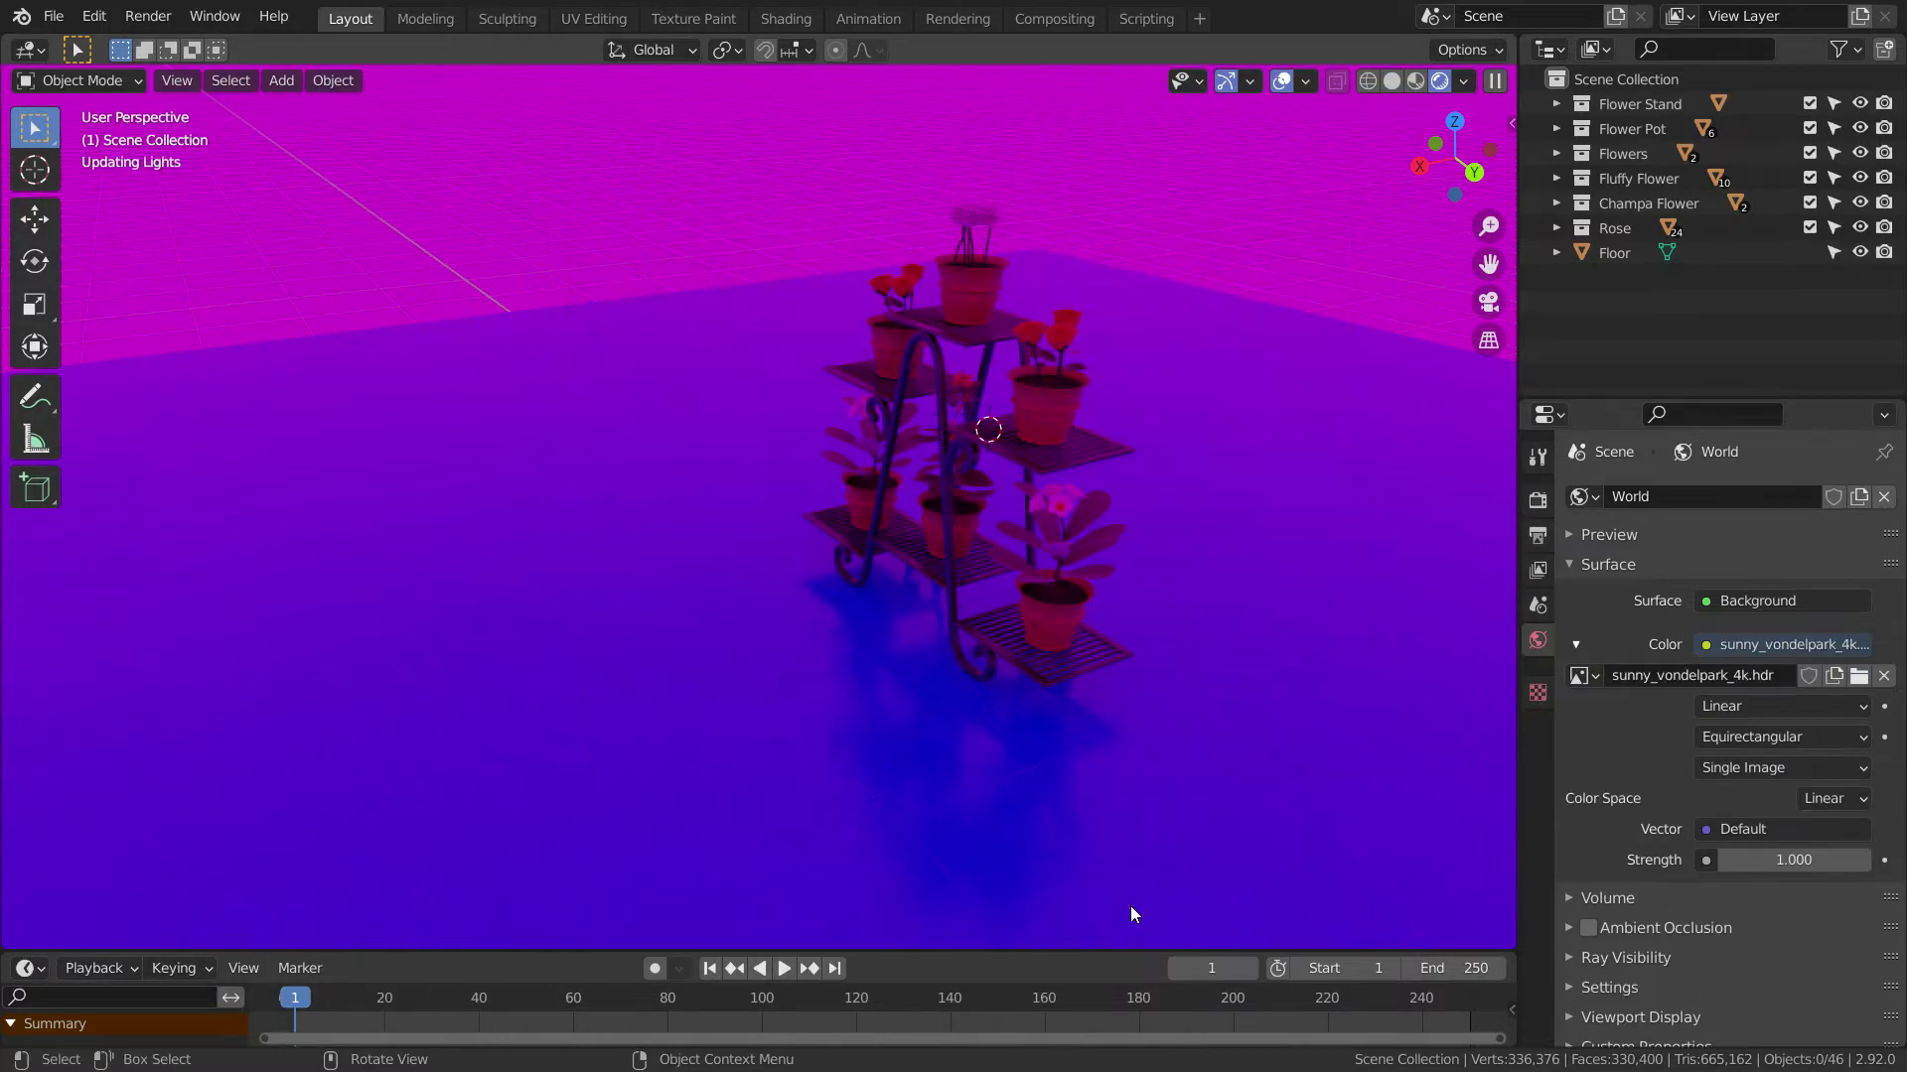
{"action": "scroll", "coordinate": [635, 665], "scroll_direction": "down", "scroll_amount": 4}
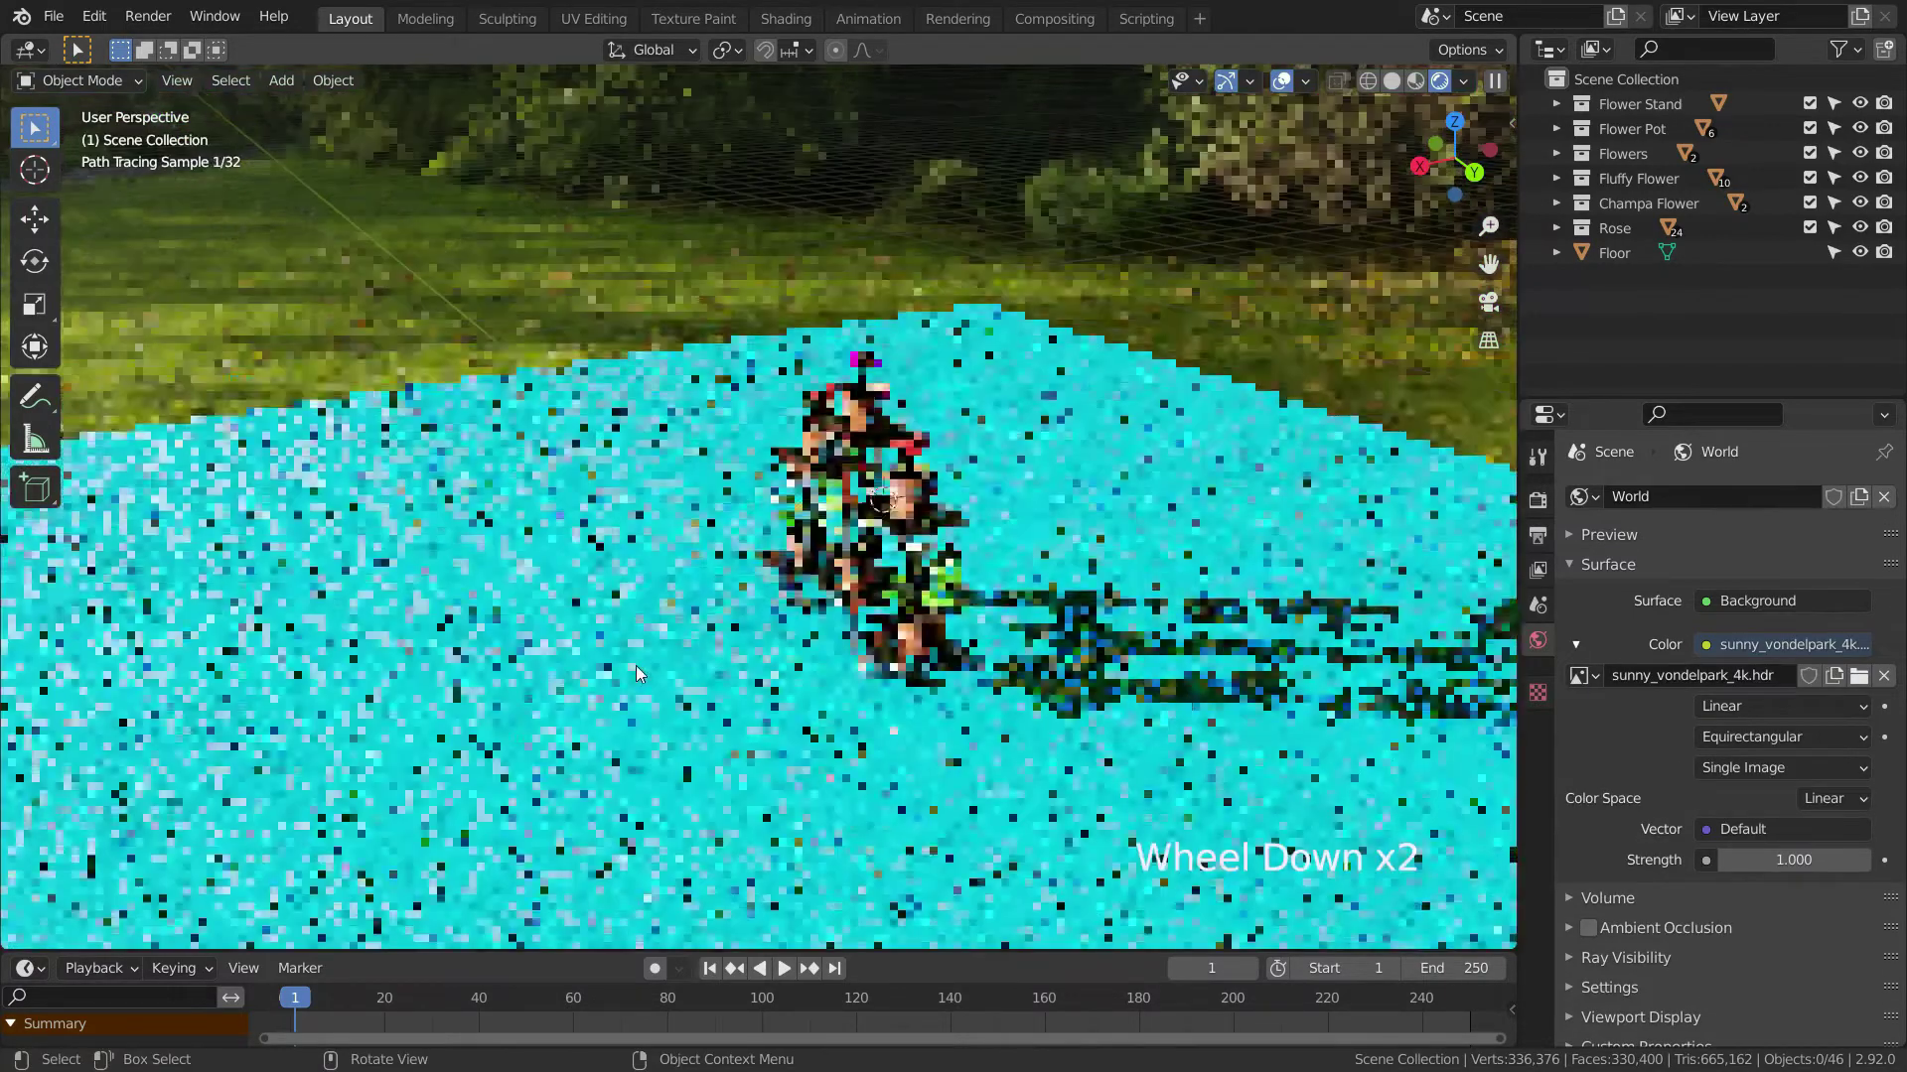
{"action": "scroll", "coordinate": [616, 626], "scroll_direction": "down", "scroll_amount": 3}
{"action": "scroll", "coordinate": [695, 616], "scroll_direction": "up", "scroll_amount": 3}
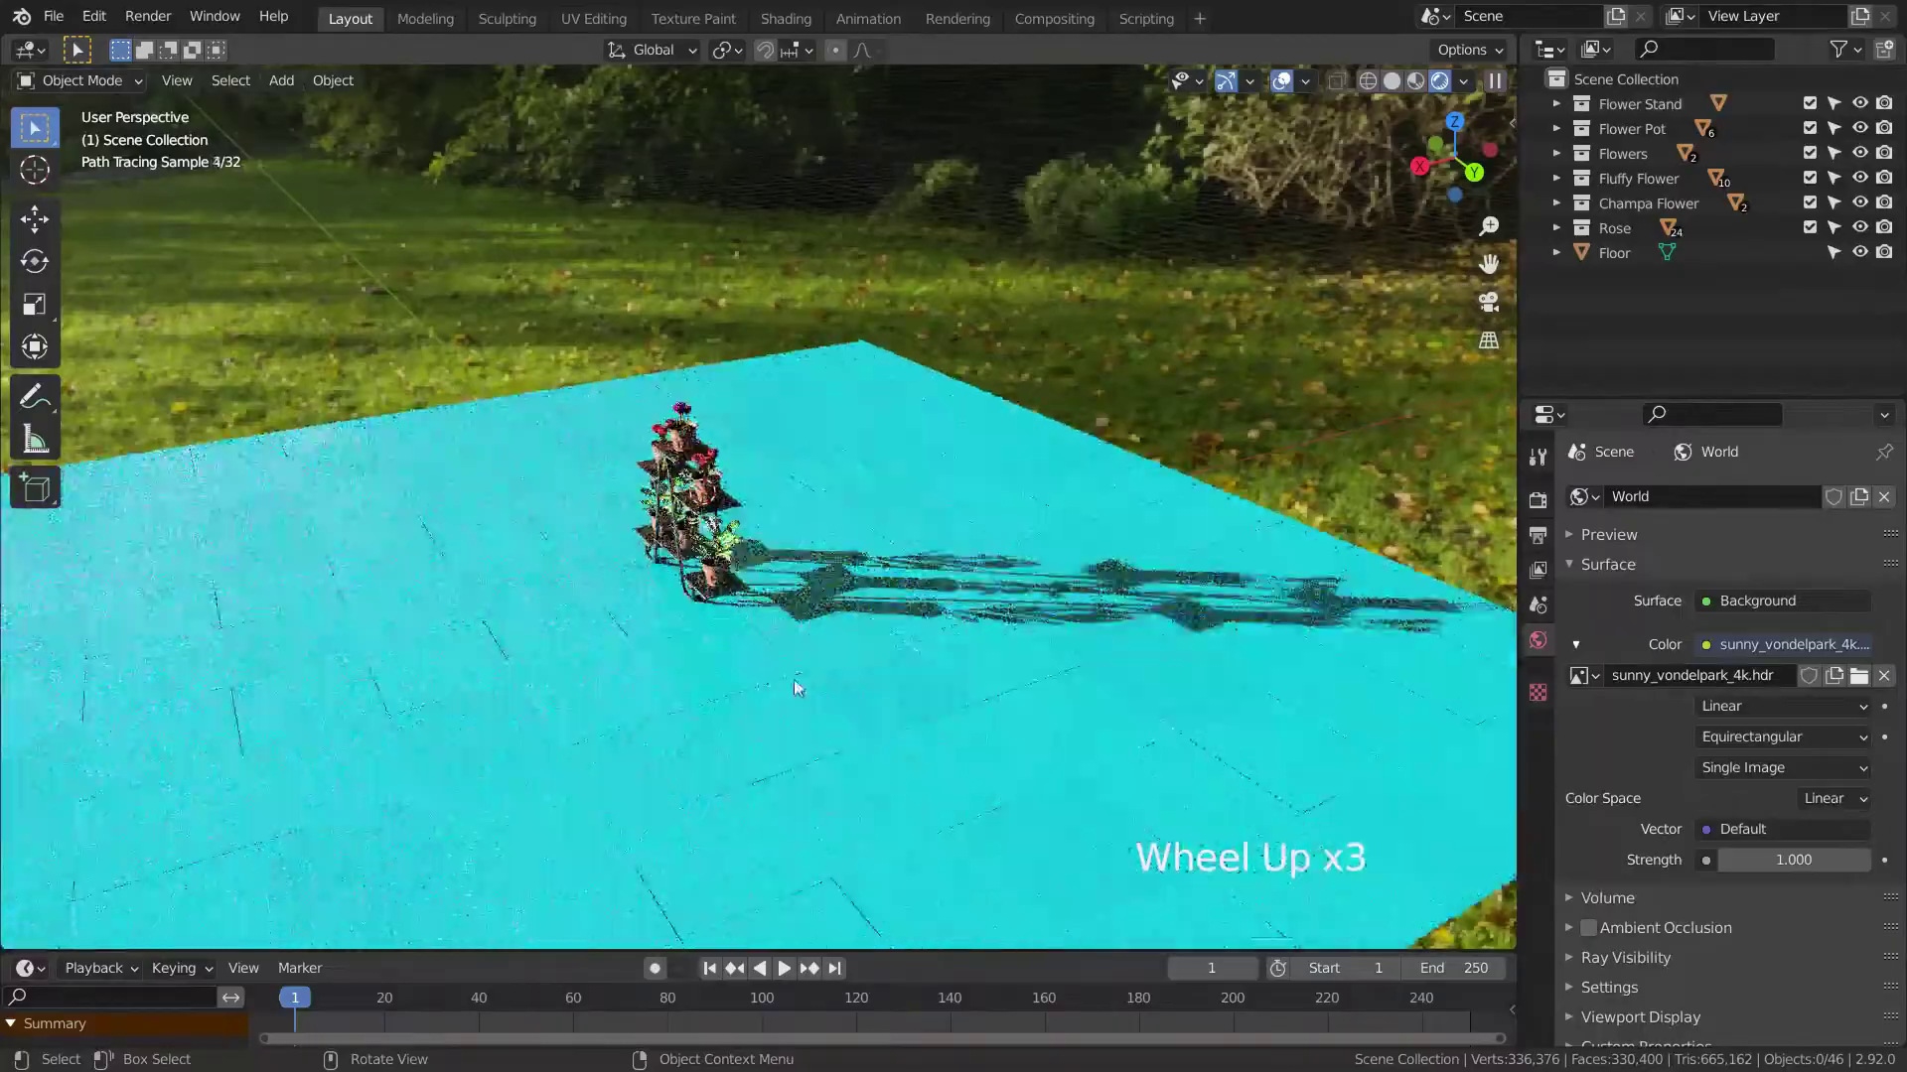
{"action": "middle_click_drag", "start_coordinate": [795, 679], "coordinate": [938, 666]}
{"action": "scroll", "coordinate": [503, 697], "scroll_direction": "up", "scroll_amount": 4}
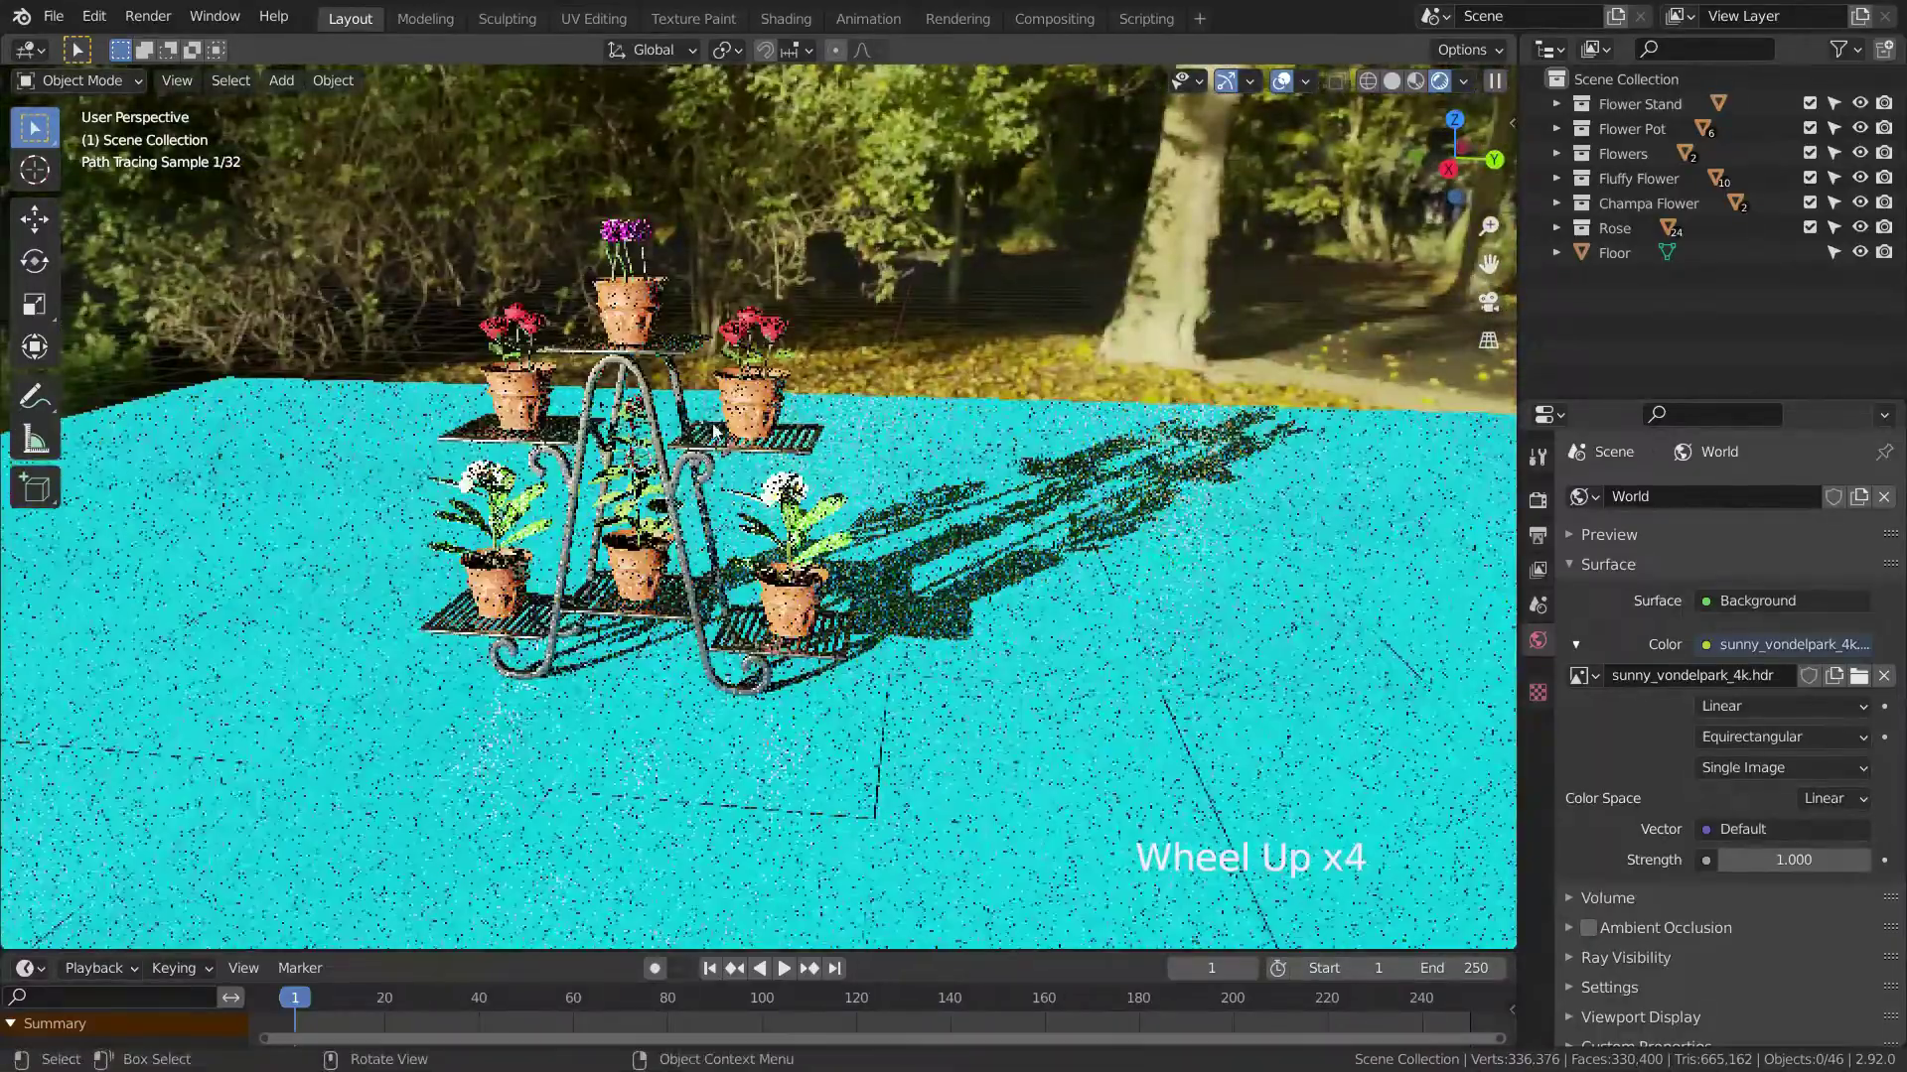
{"action": "middle_click_drag", "start_coordinate": [503, 697], "coordinate": [467, 800]}
{"action": "scroll", "coordinate": [467, 800], "scroll_direction": "down", "scroll_amount": 5}
{"action": "scroll", "coordinate": [794, 646], "scroll_direction": "up", "scroll_amount": 3}
{"action": "middle_click_drag", "start_coordinate": [794, 645], "coordinate": [922, 320]}
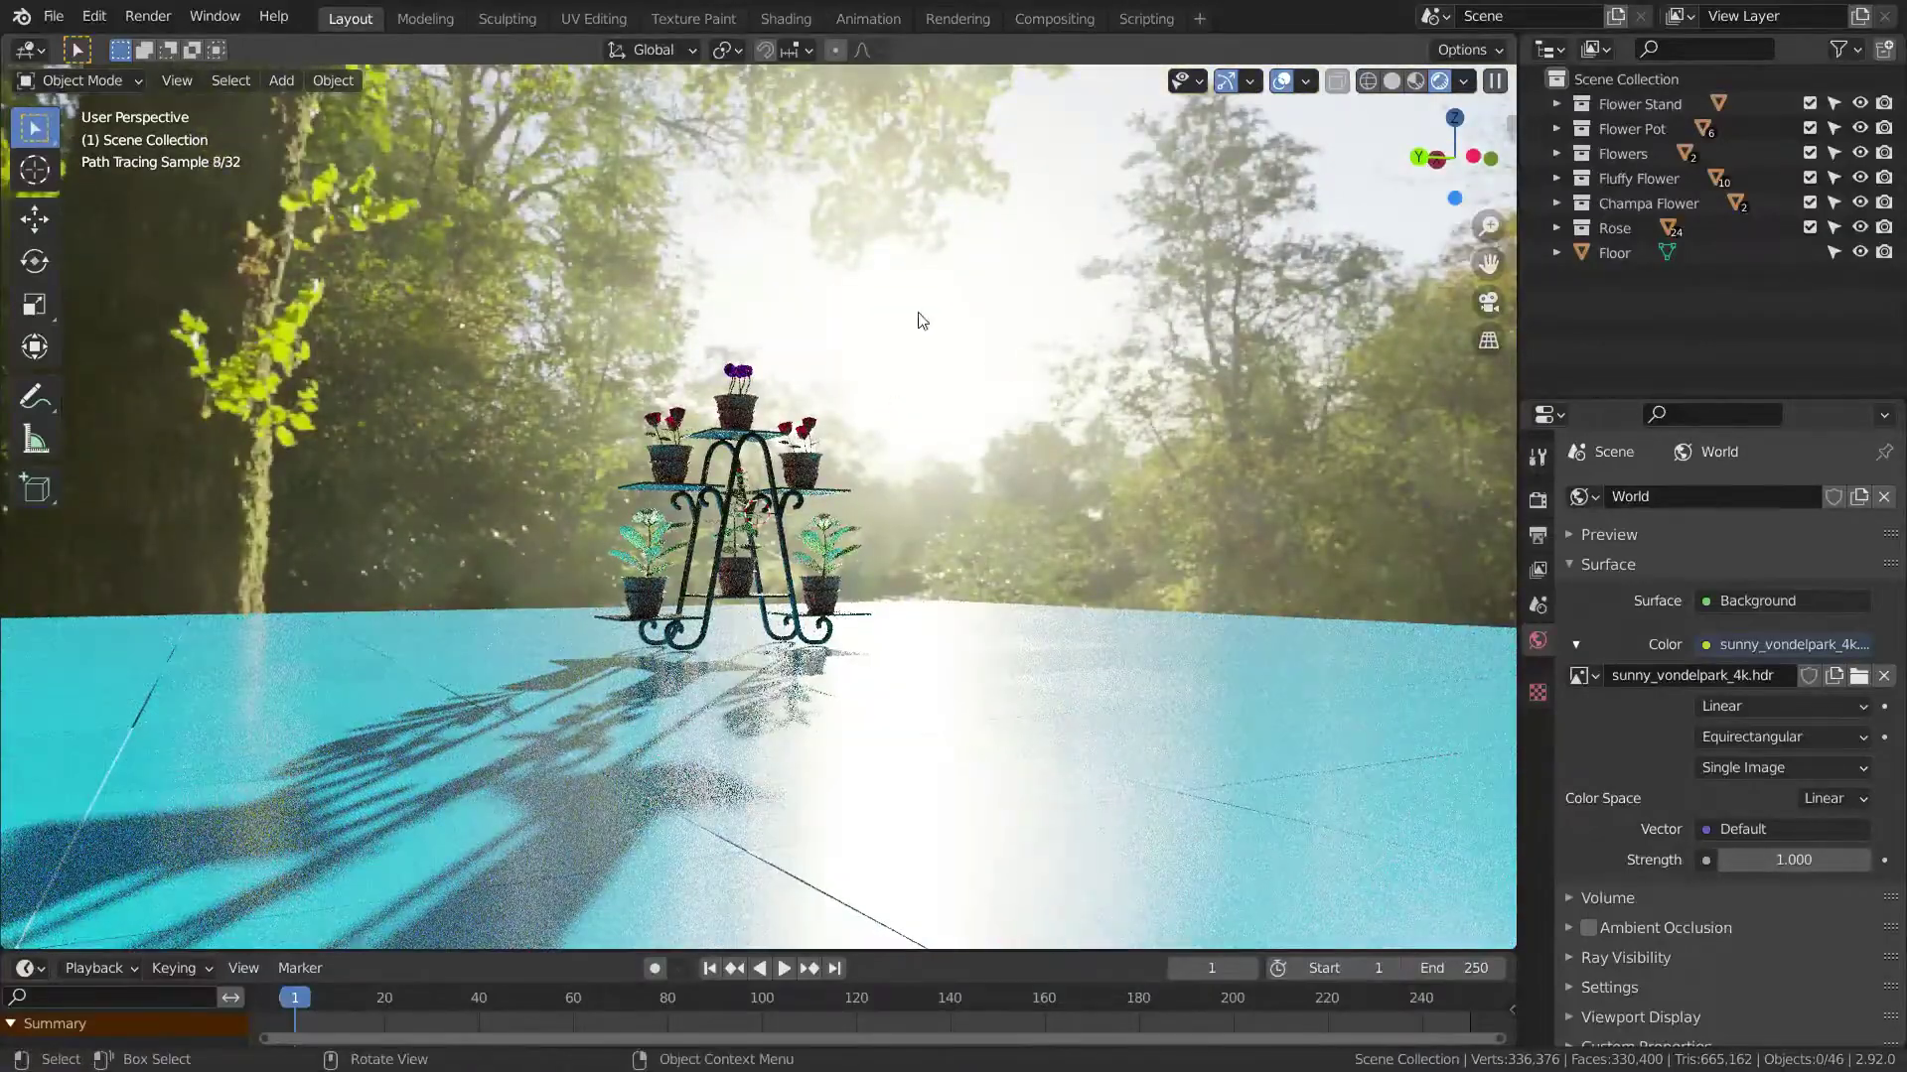
{"action": "middle_click_drag", "start_coordinate": [795, 677], "coordinate": [824, 671]}
{"action": "scroll", "coordinate": [830, 668], "scroll_direction": "up", "scroll_amount": 3}
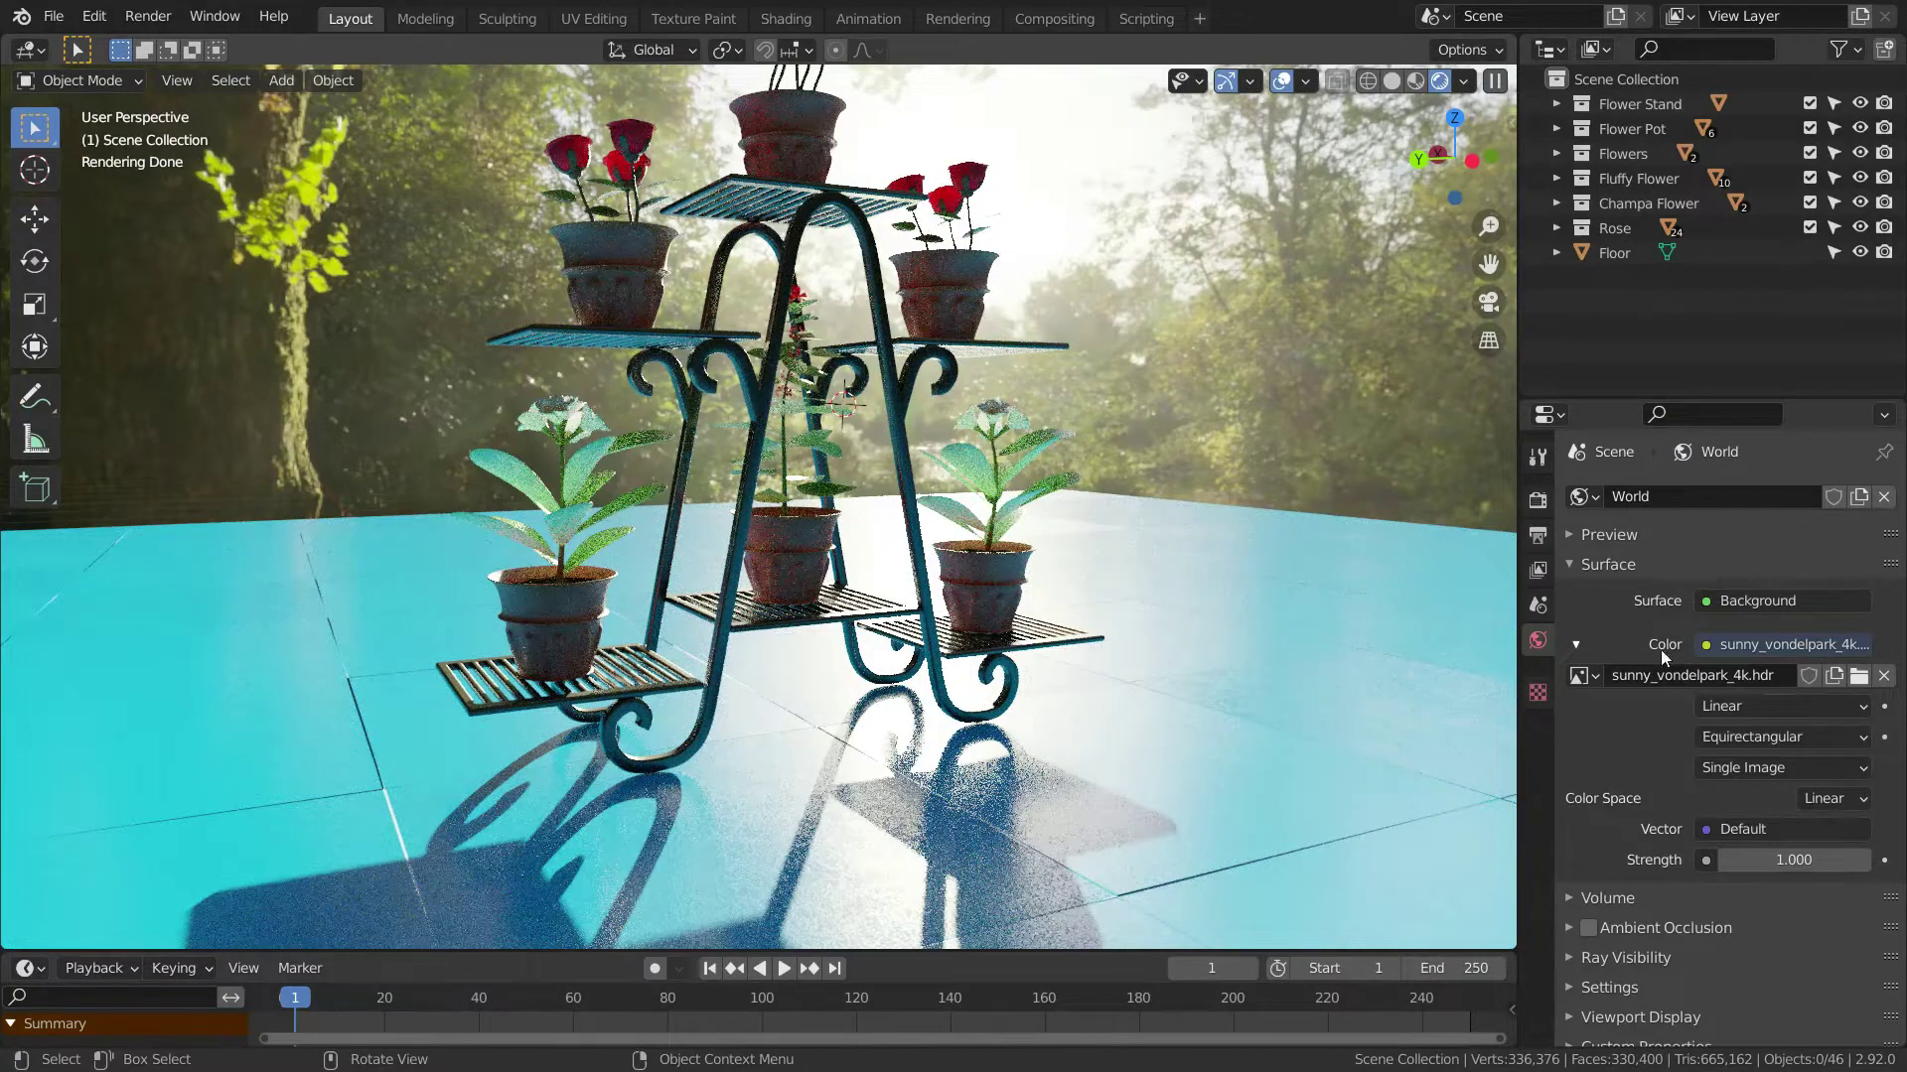
- Unlink the HDR image and remove the Environment Texture from the world Color
{"action": "left_click", "coordinate": [1887, 679]}
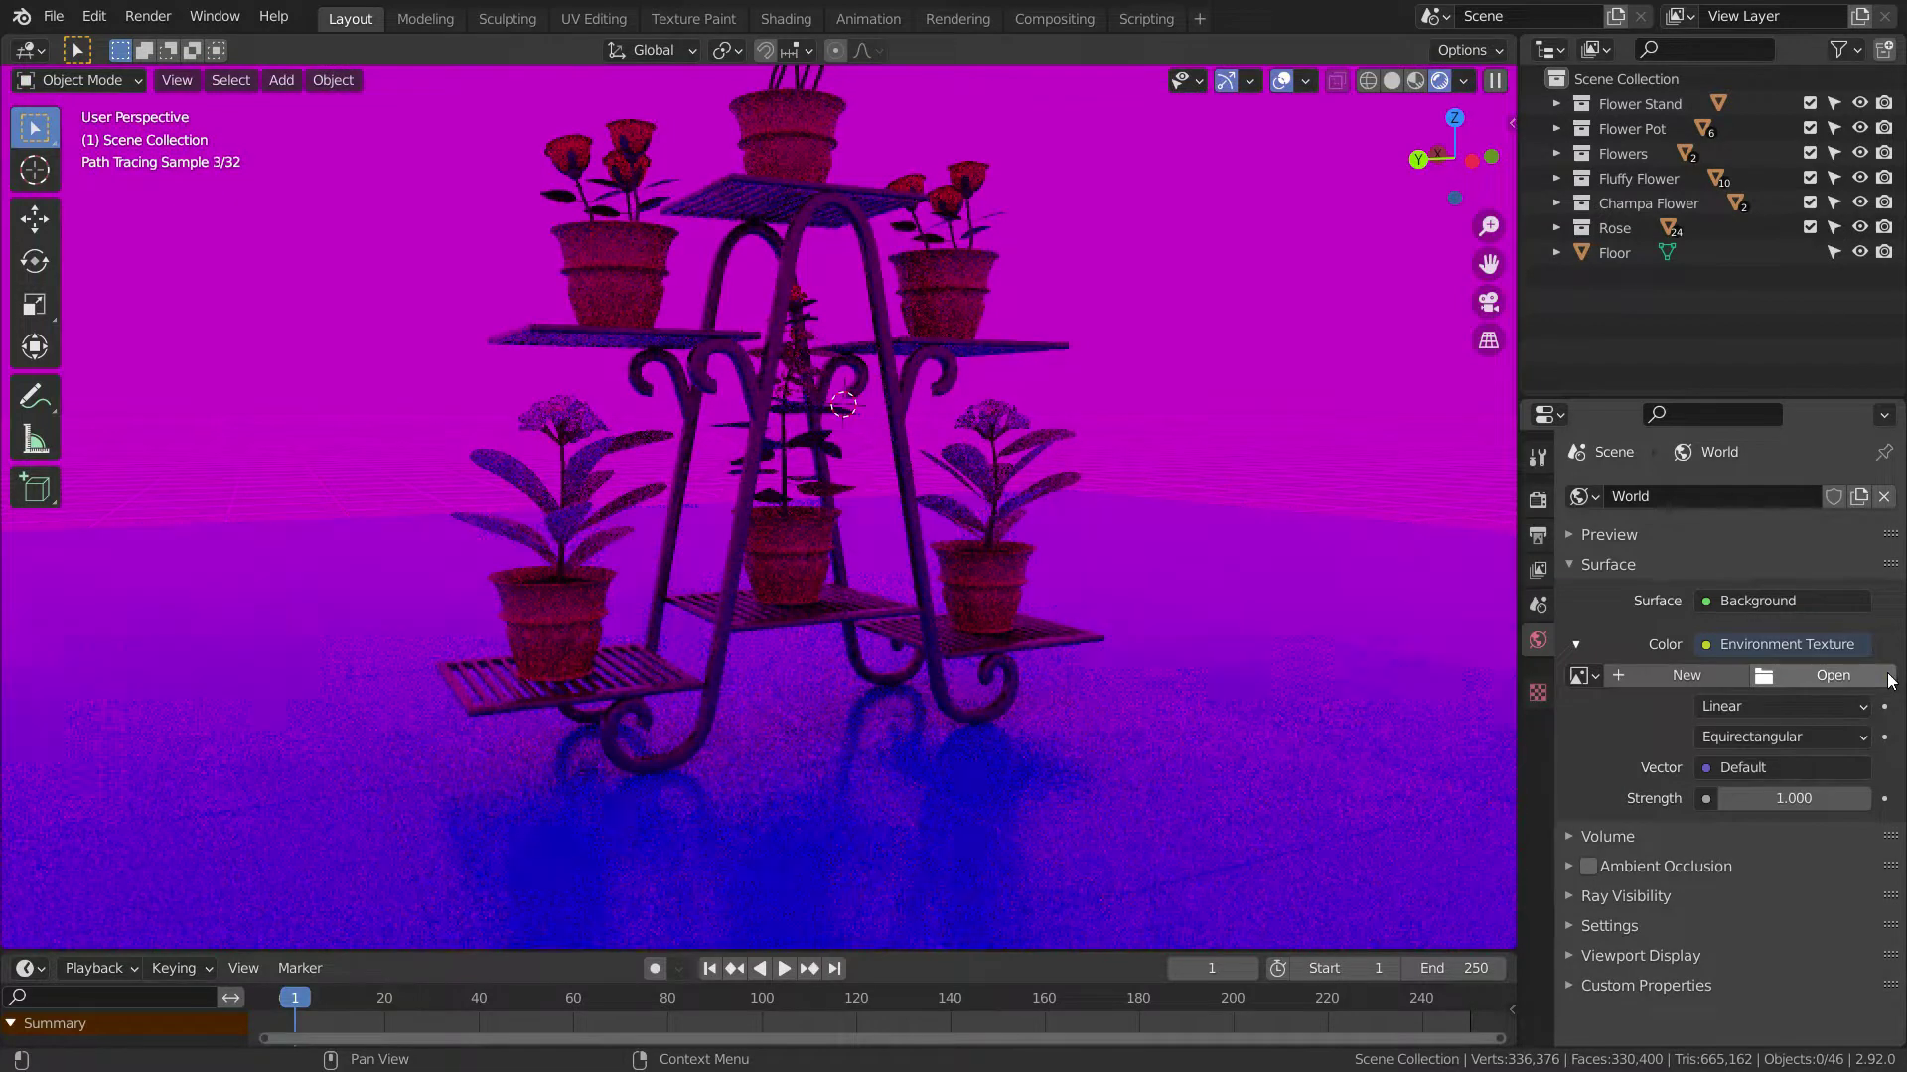
{"action": "left_click", "coordinate": [1713, 649]}
{"action": "left_click", "coordinate": [1849, 701]}
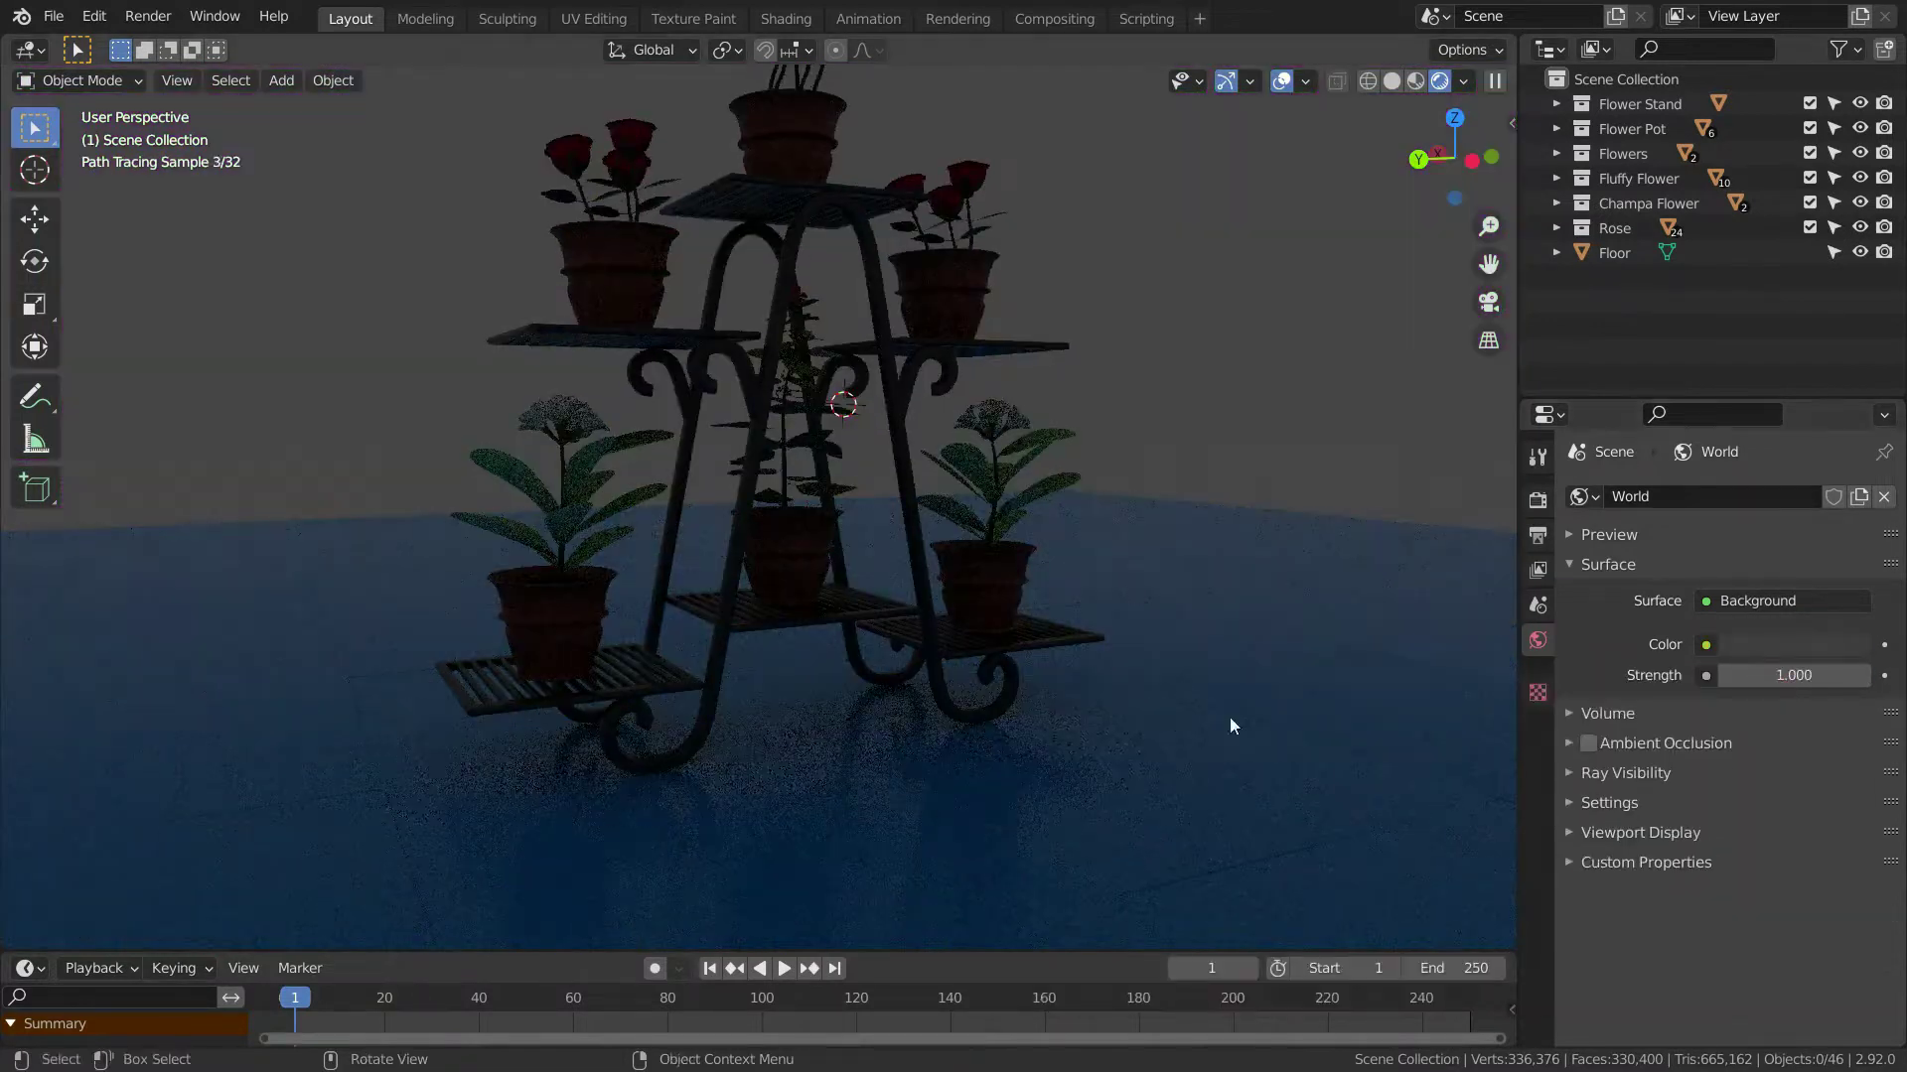
{"action": "middle_click_drag", "start_coordinate": [725, 725], "coordinate": [778, 719]}
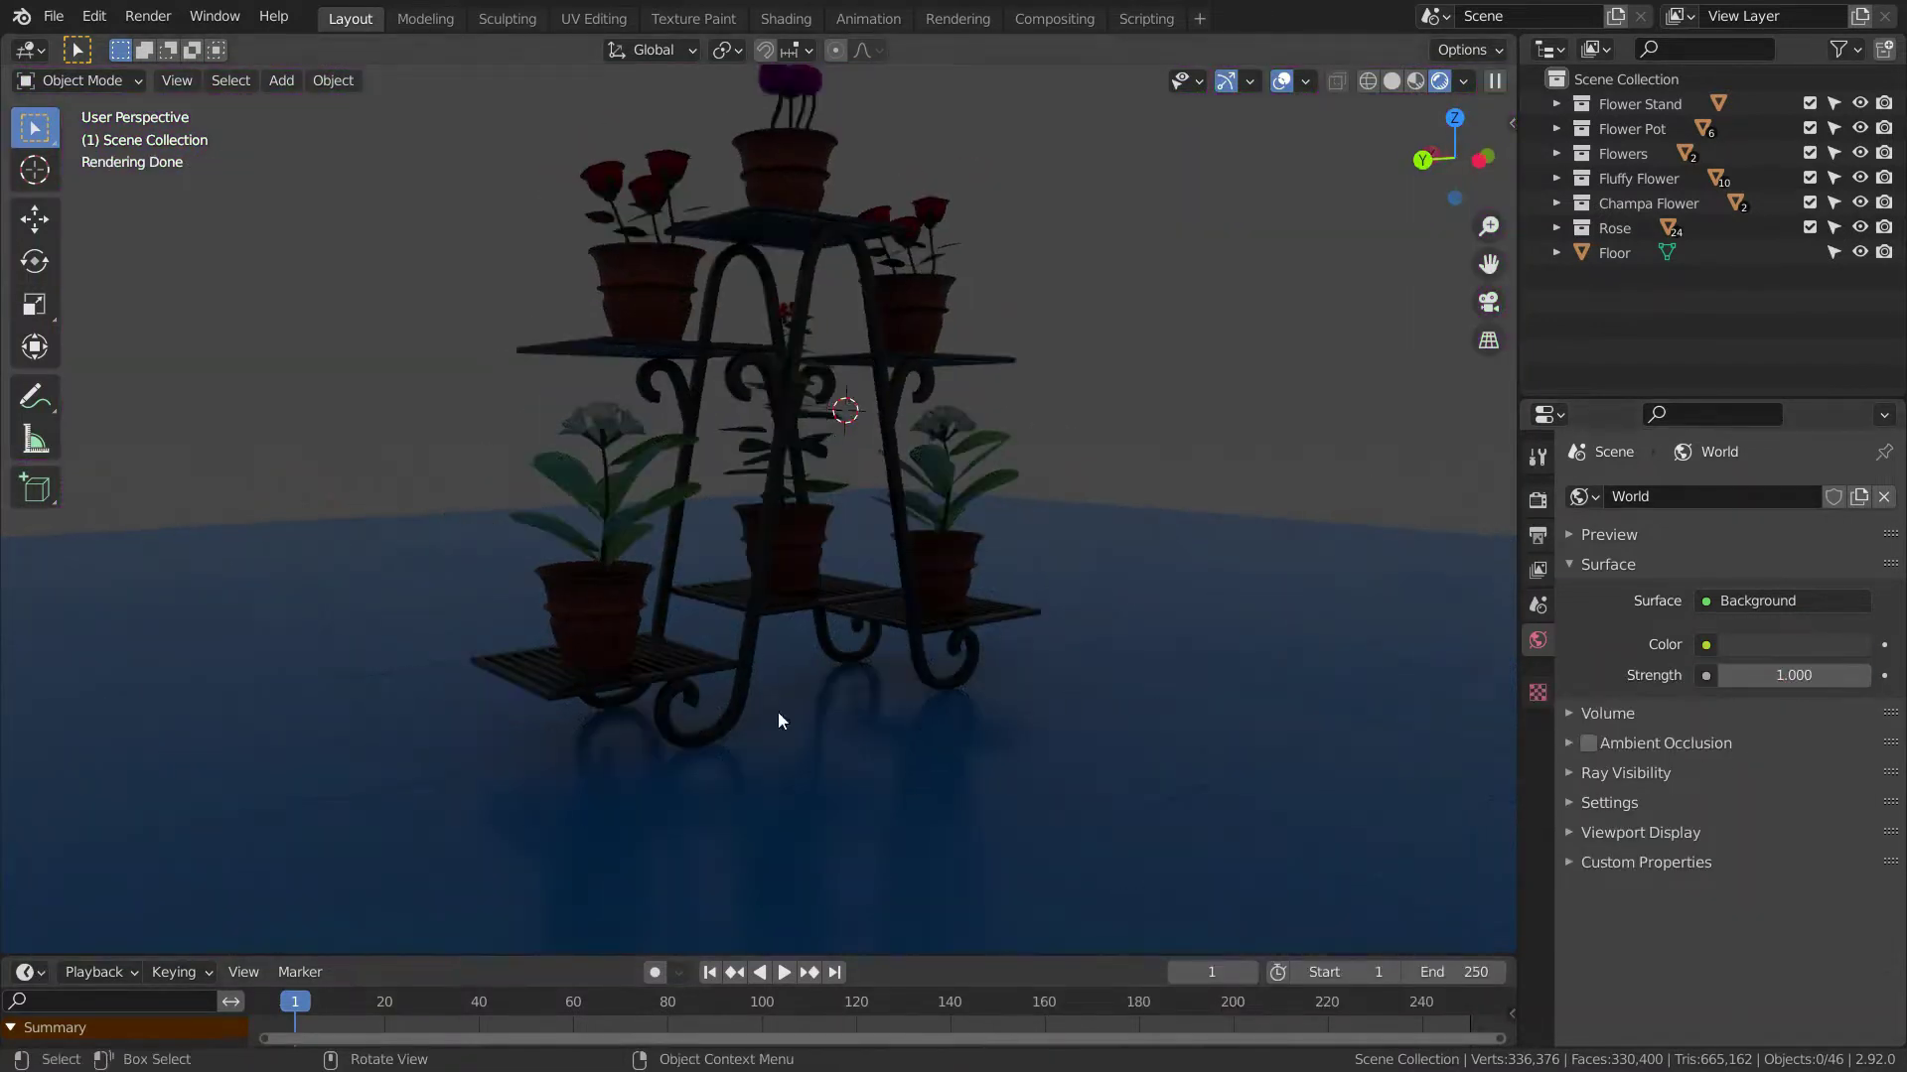
- Enlarge the lower area and turn it into a Shader Editor showing the World nodes
{"action": "left_click_drag", "start_coordinate": [59, 952], "coordinate": [65, 671]}
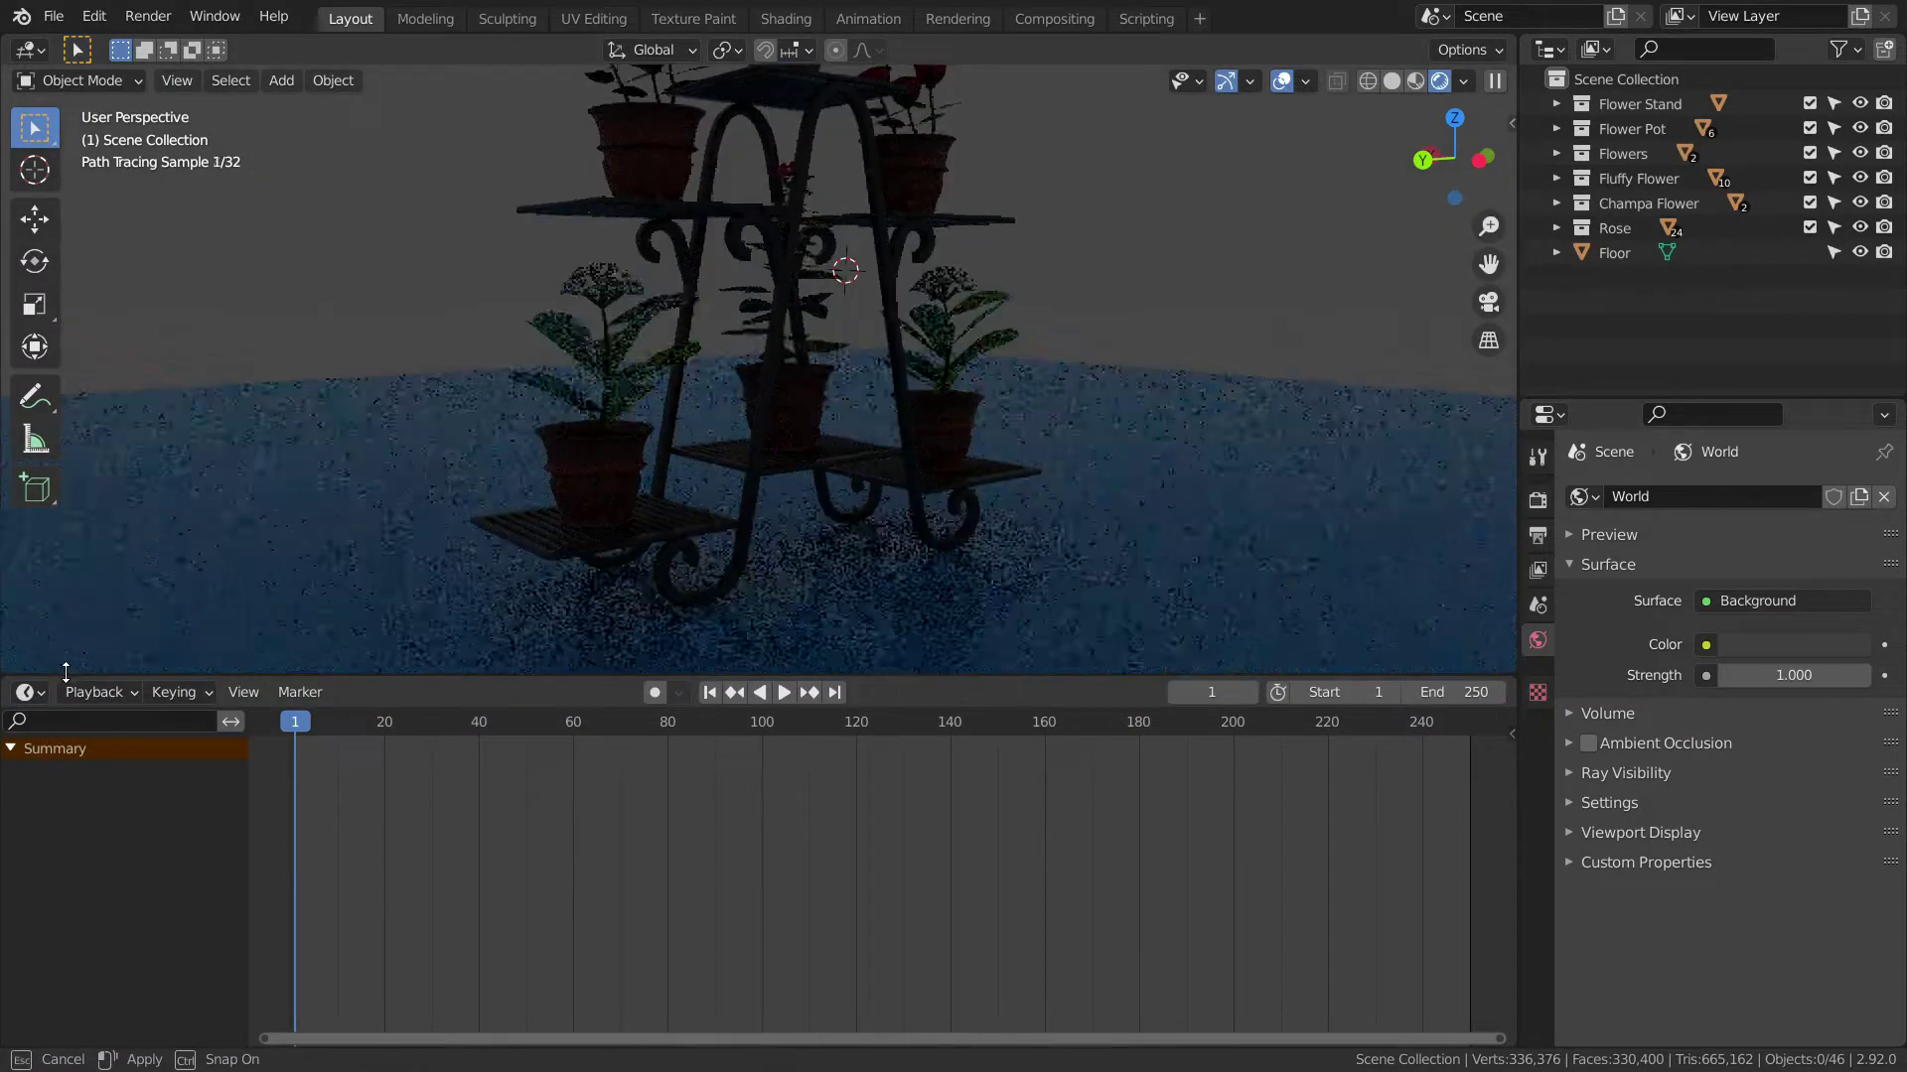
{"action": "left_click", "coordinate": [33, 692]}
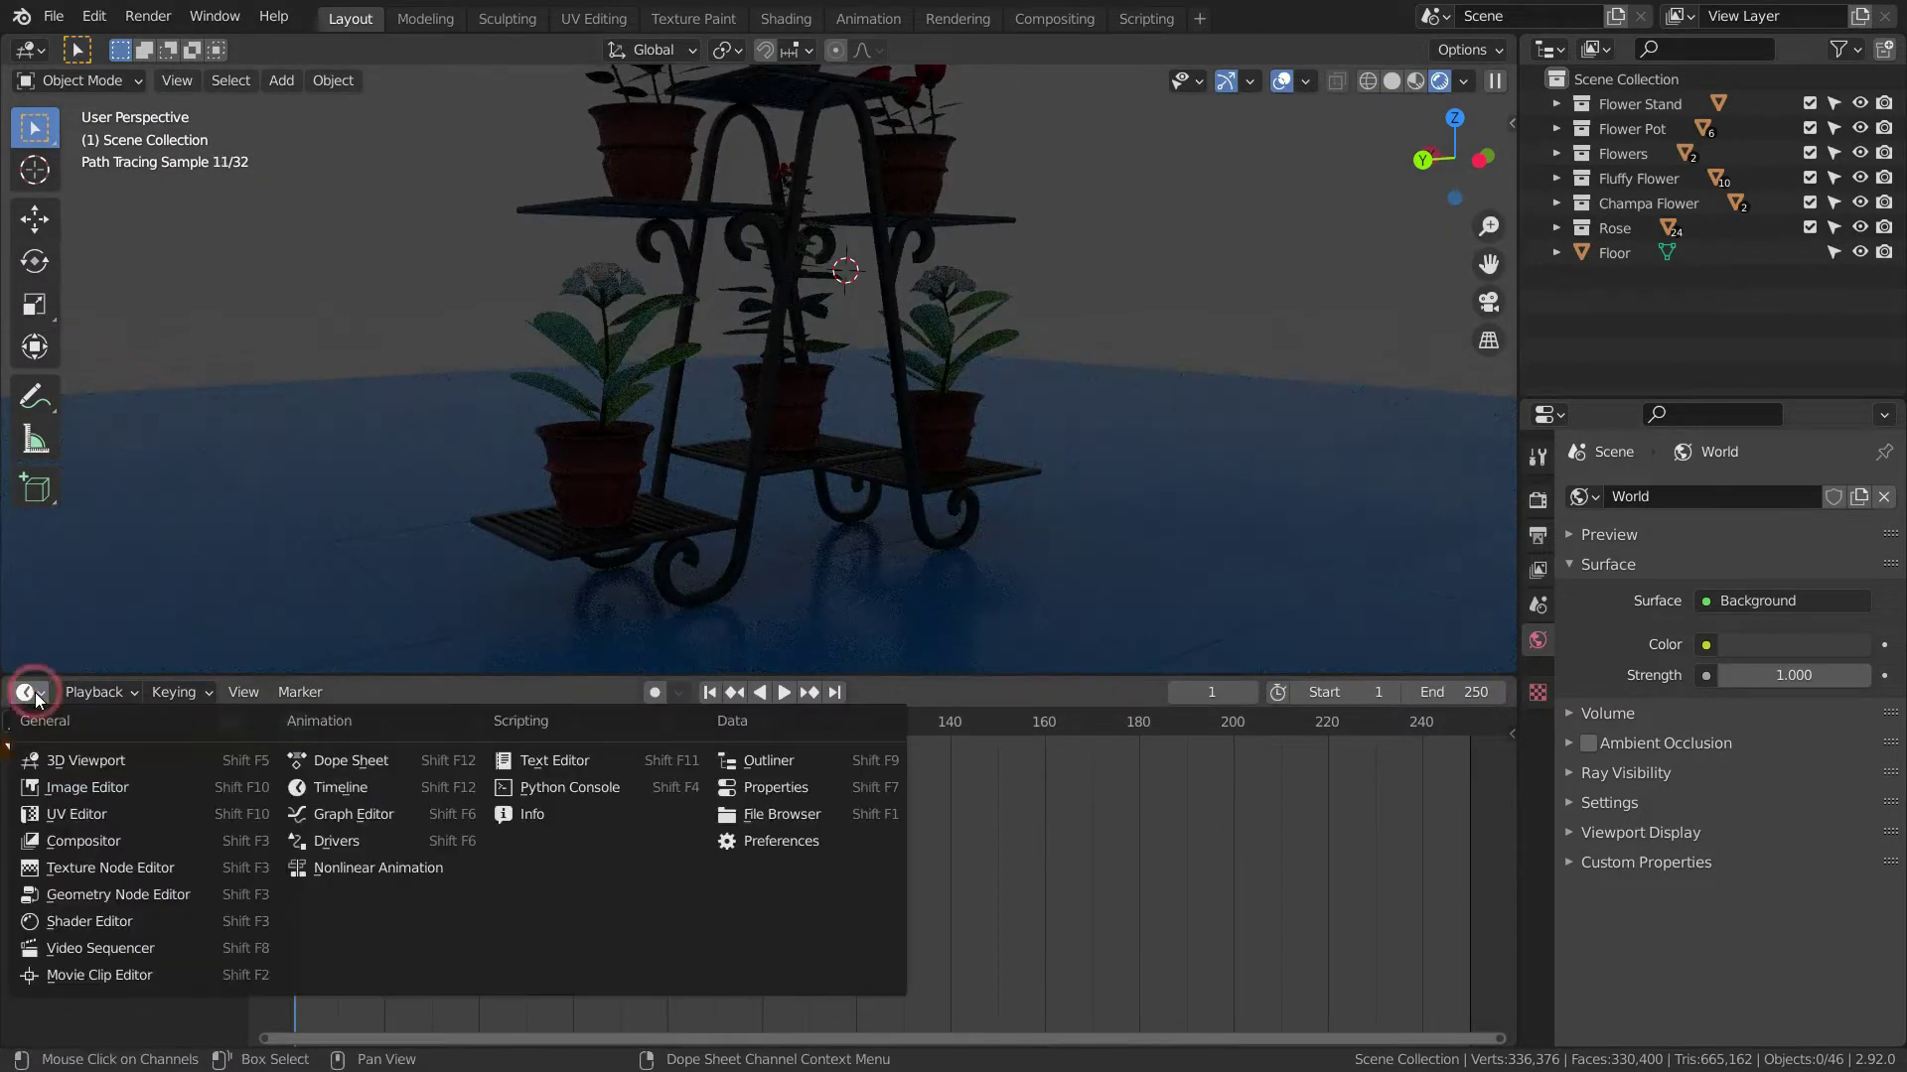
{"action": "left_click", "coordinate": [87, 920]}
{"action": "left_click", "coordinate": [117, 694]}
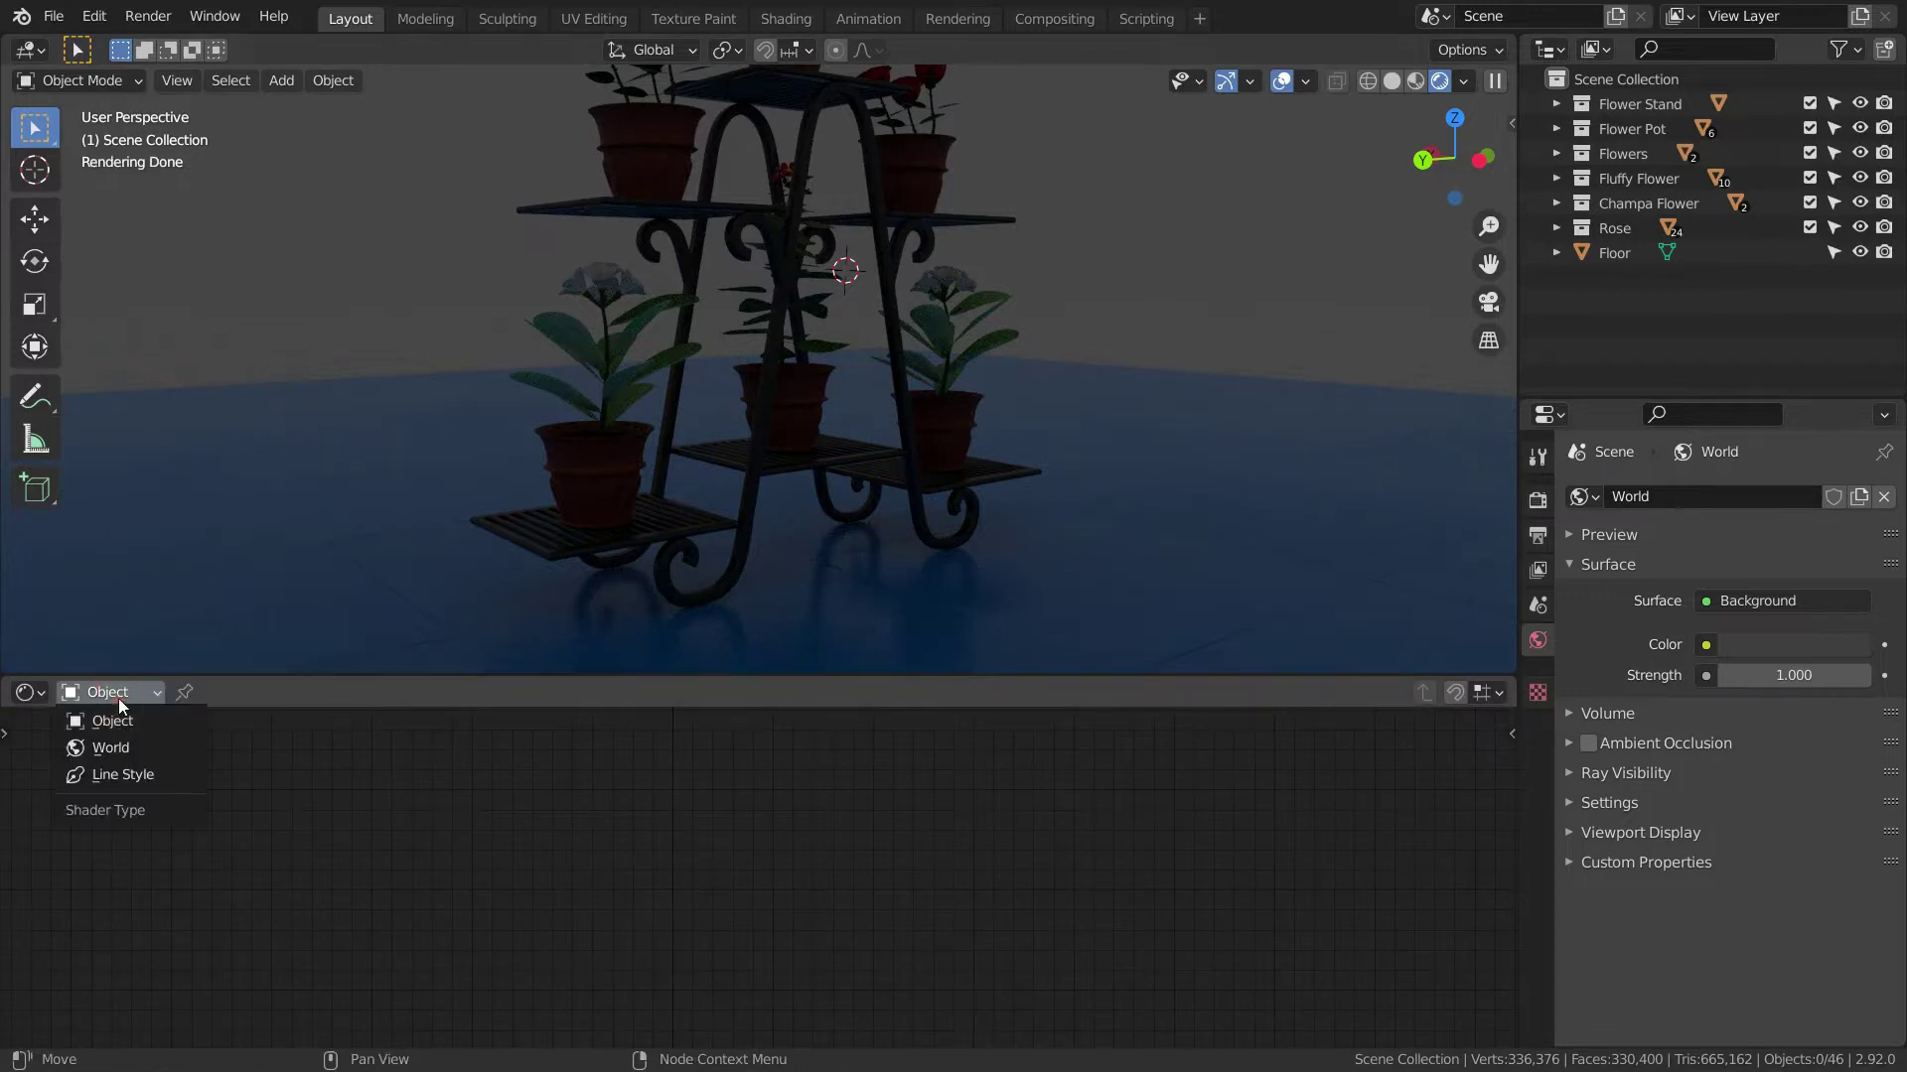
{"action": "left_click", "coordinate": [116, 748]}
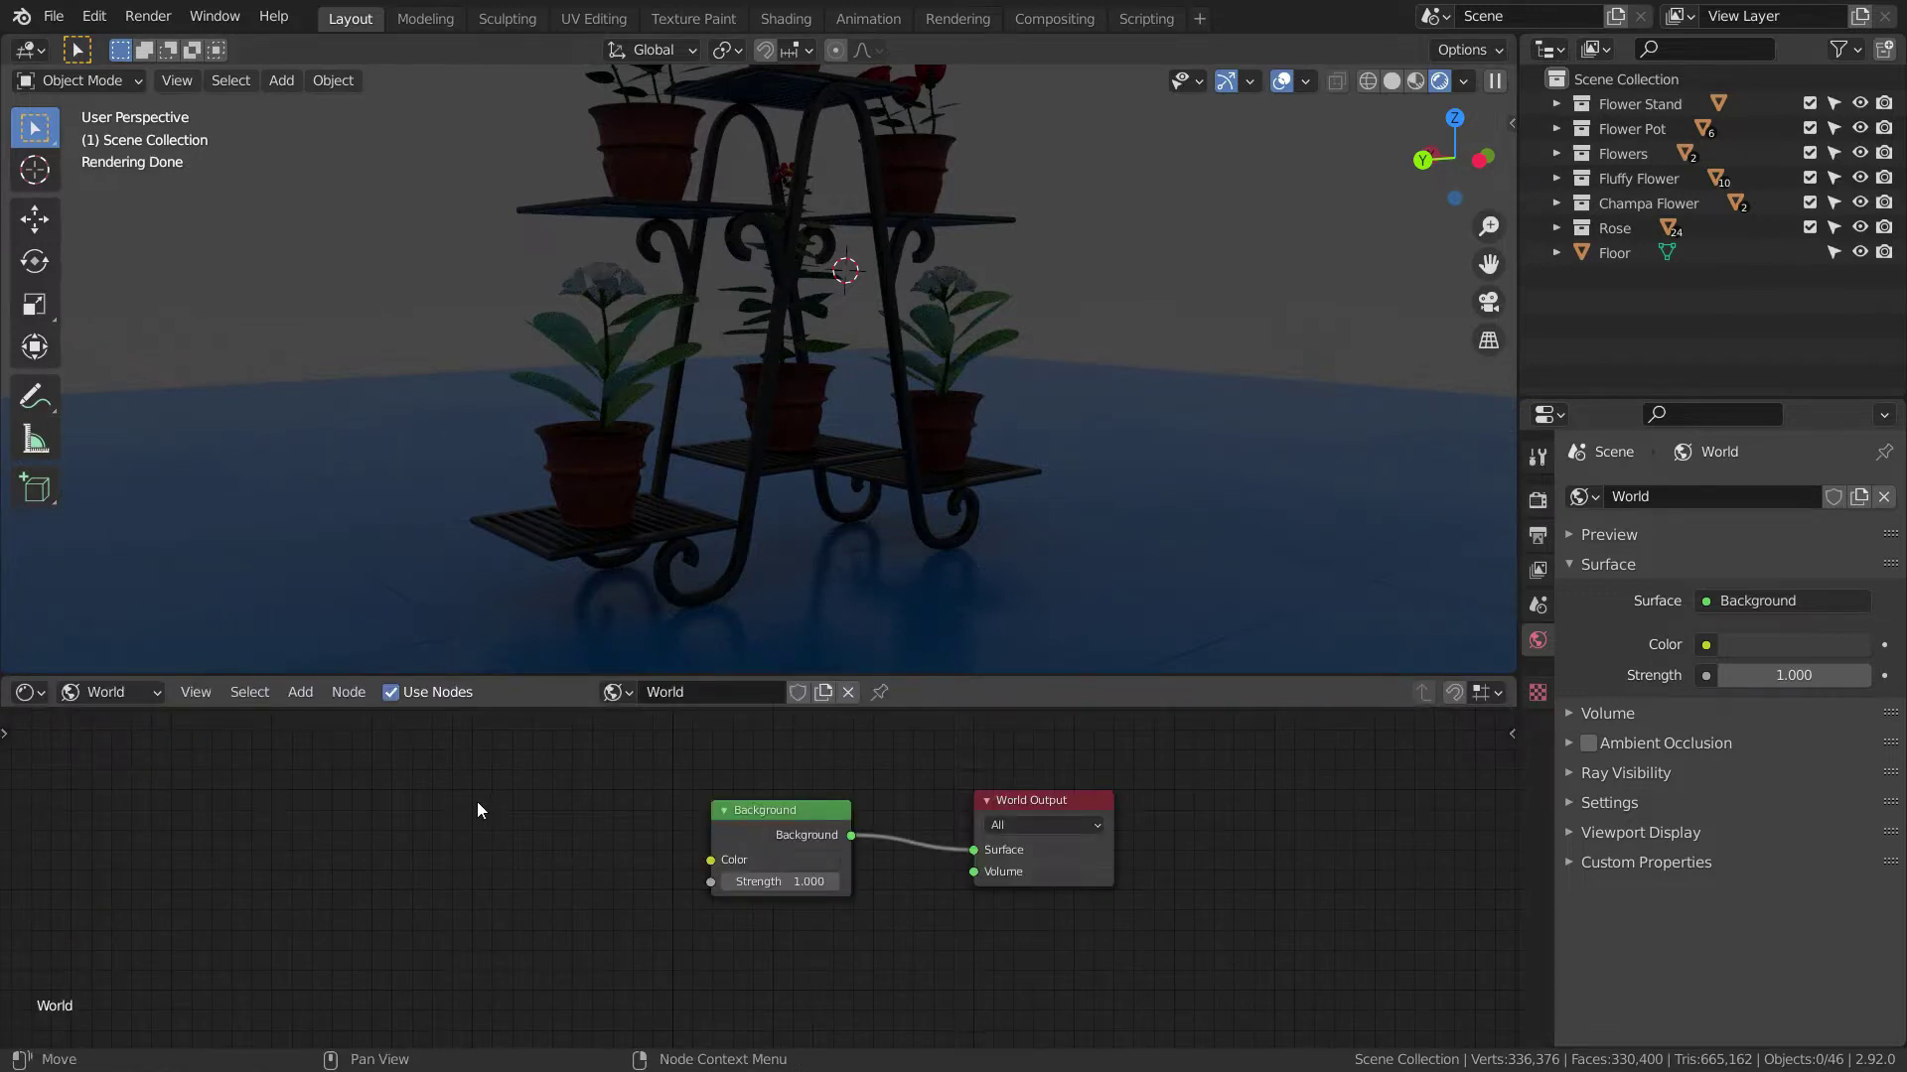
{"action": "scroll", "coordinate": [777, 850], "scroll_direction": "up", "scroll_amount": 7}
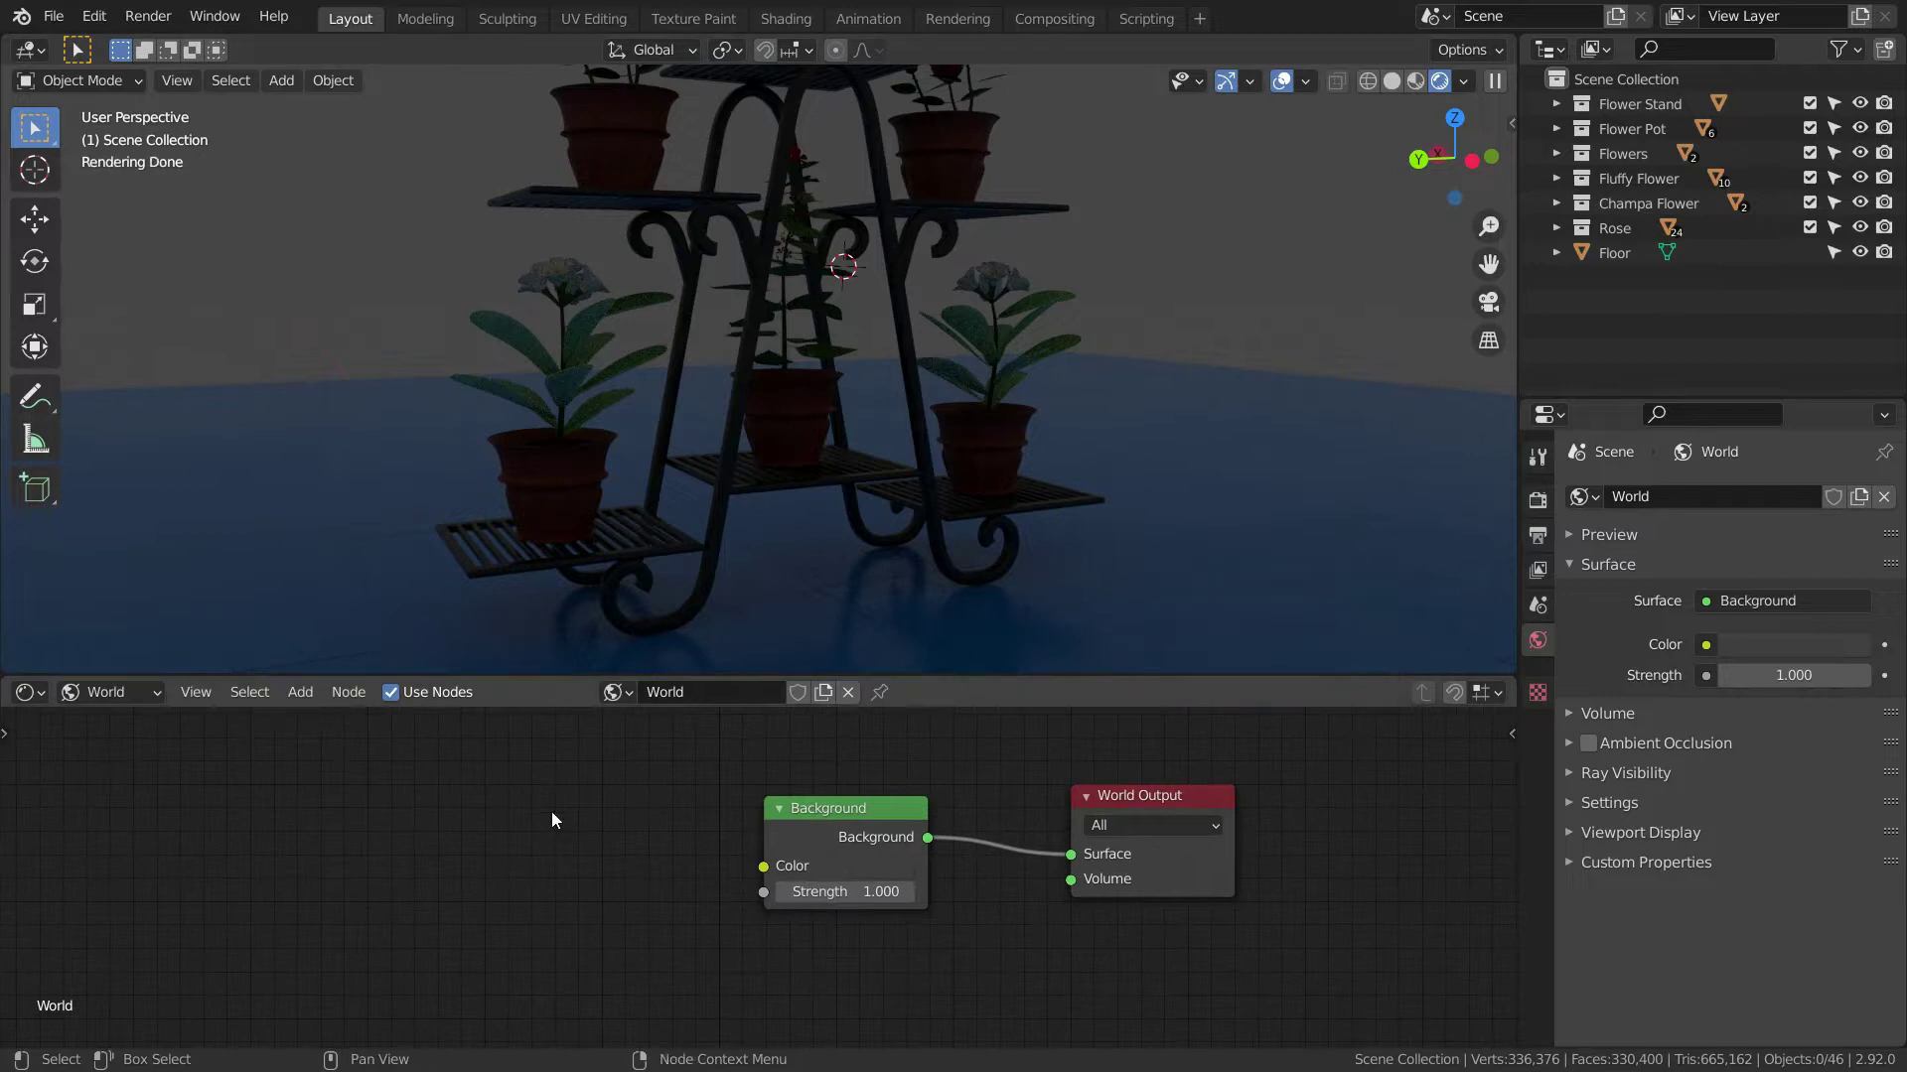
{"action": "scroll", "coordinate": [786, 510], "scroll_direction": "down", "scroll_amount": 2}
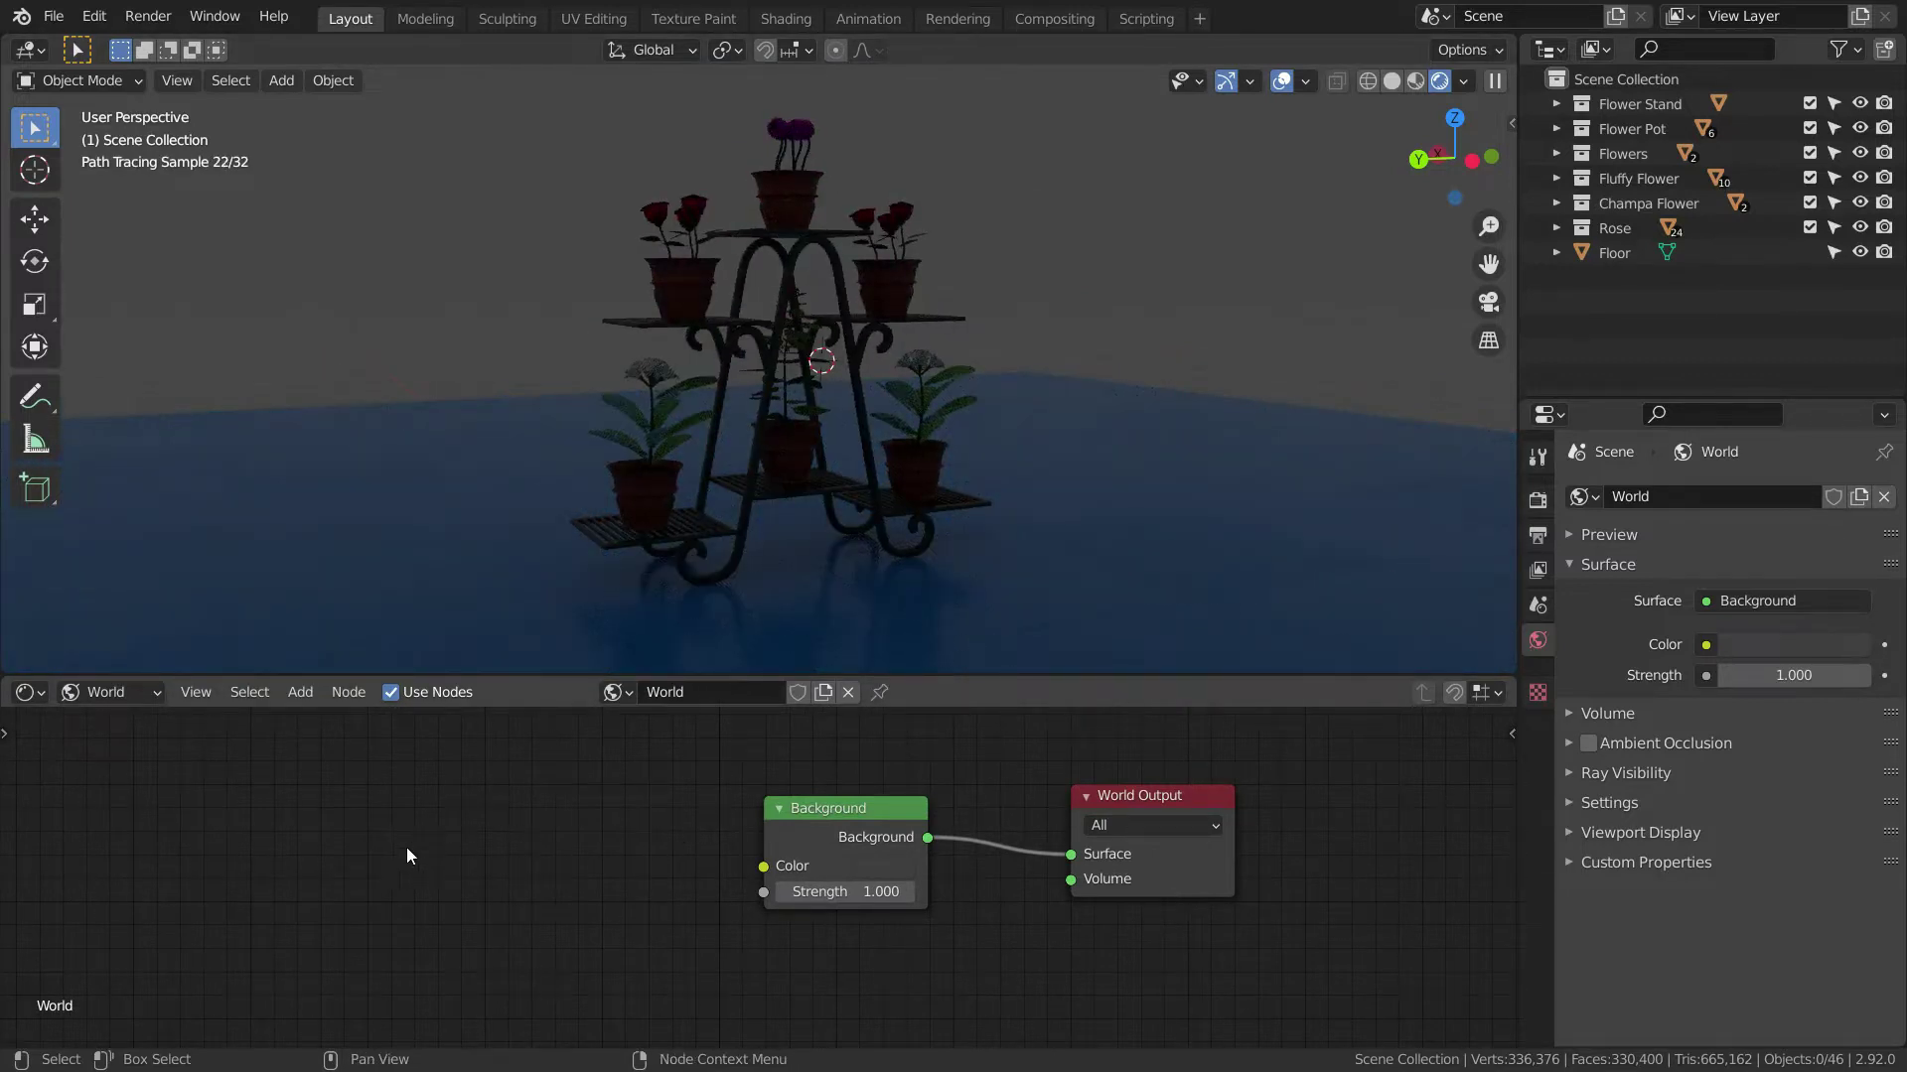
{"action": "key", "text": "shift+a"}
- Add an Environment Texture node and wire its Color into the Background's Color
{"action": "mouse_move", "coordinate": [383, 893]}
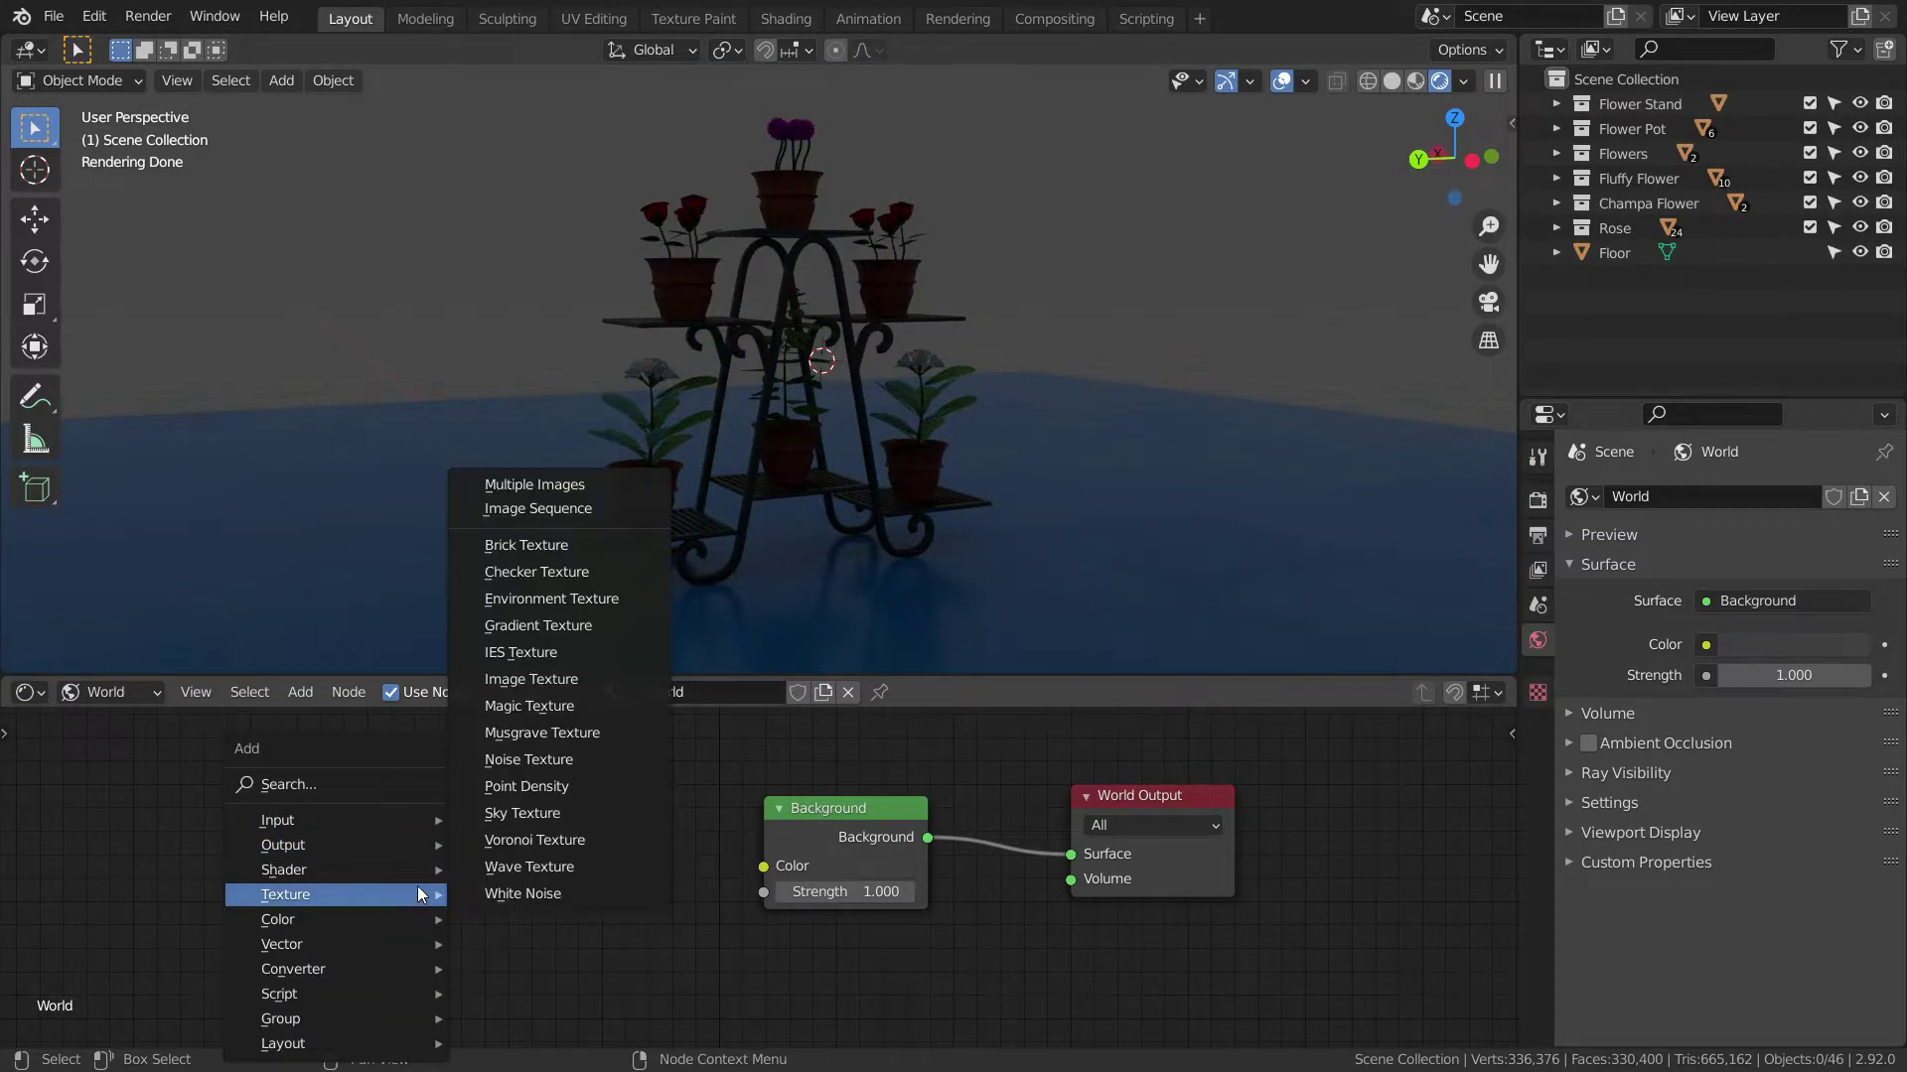
{"action": "left_click", "coordinate": [562, 599]}
{"action": "left_click", "coordinate": [632, 769]}
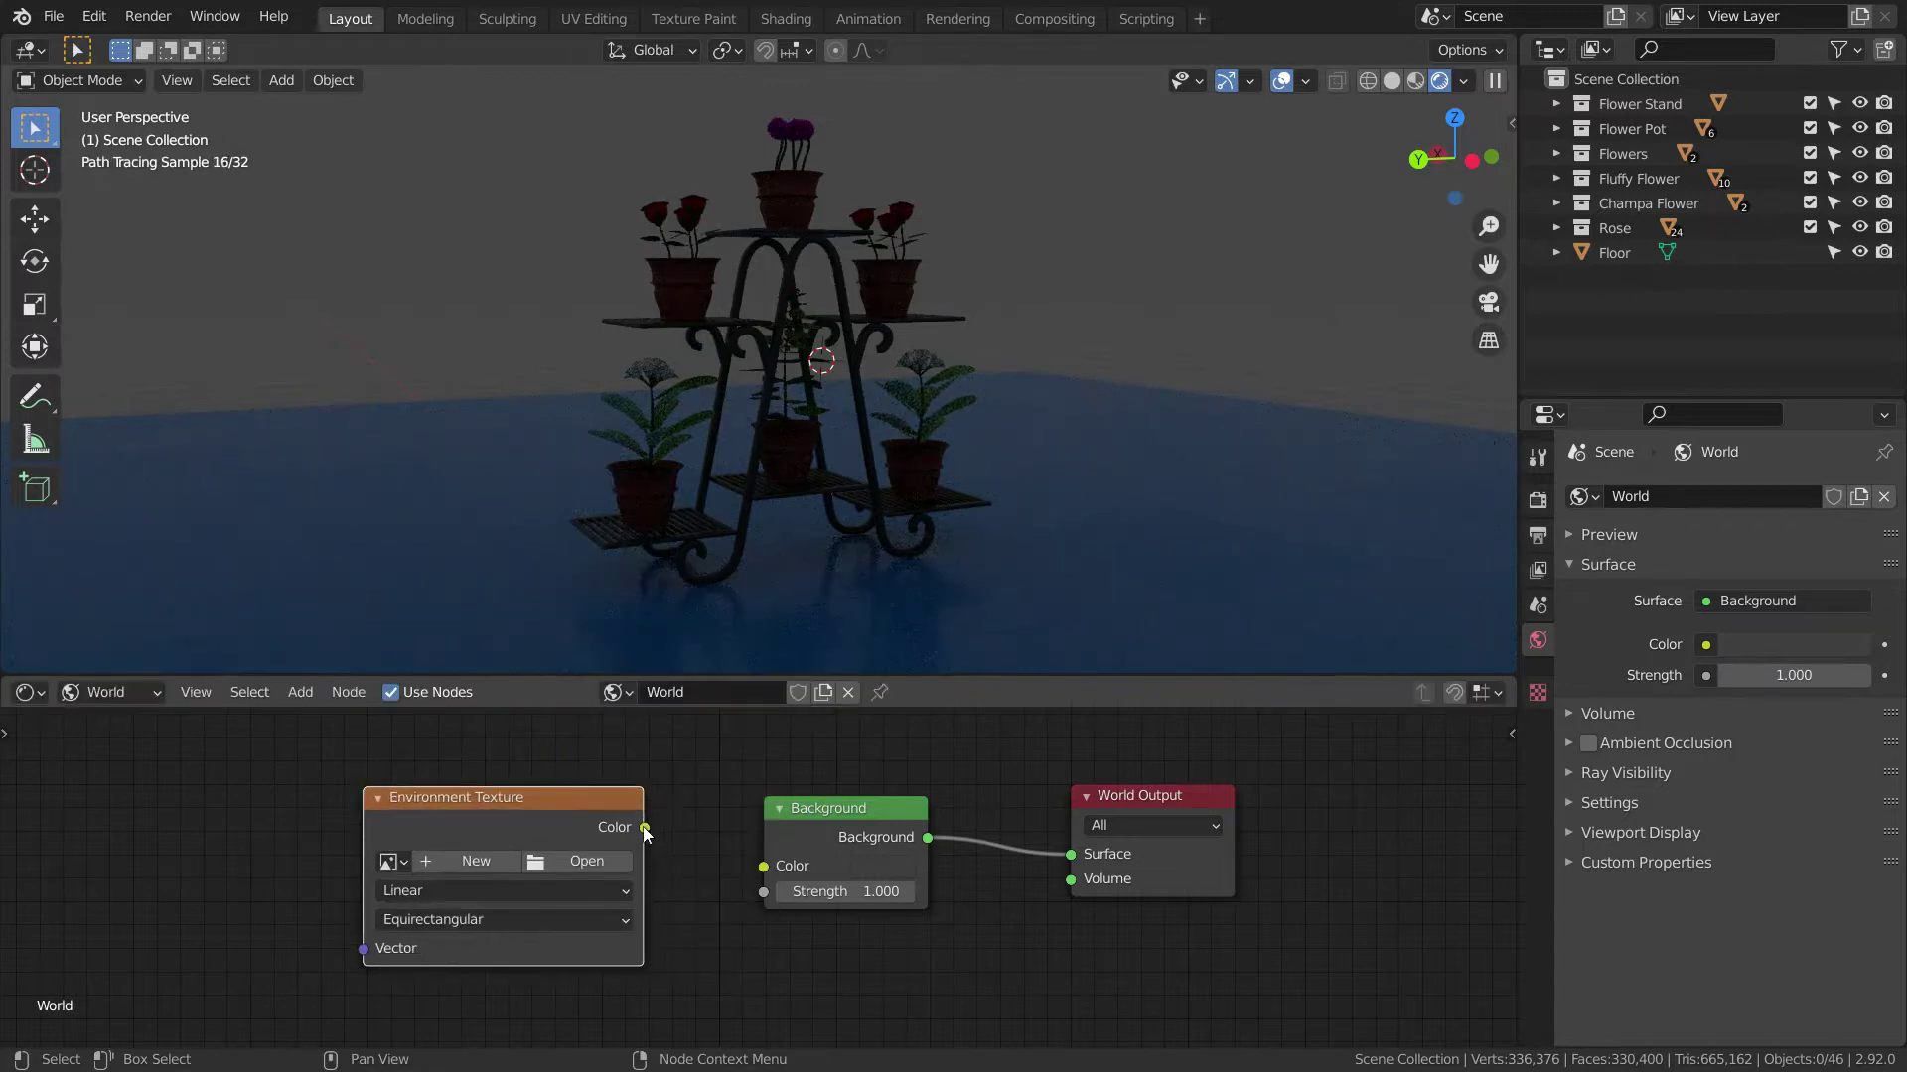
{"action": "left_click_drag", "start_coordinate": [644, 828], "coordinate": [752, 872]}
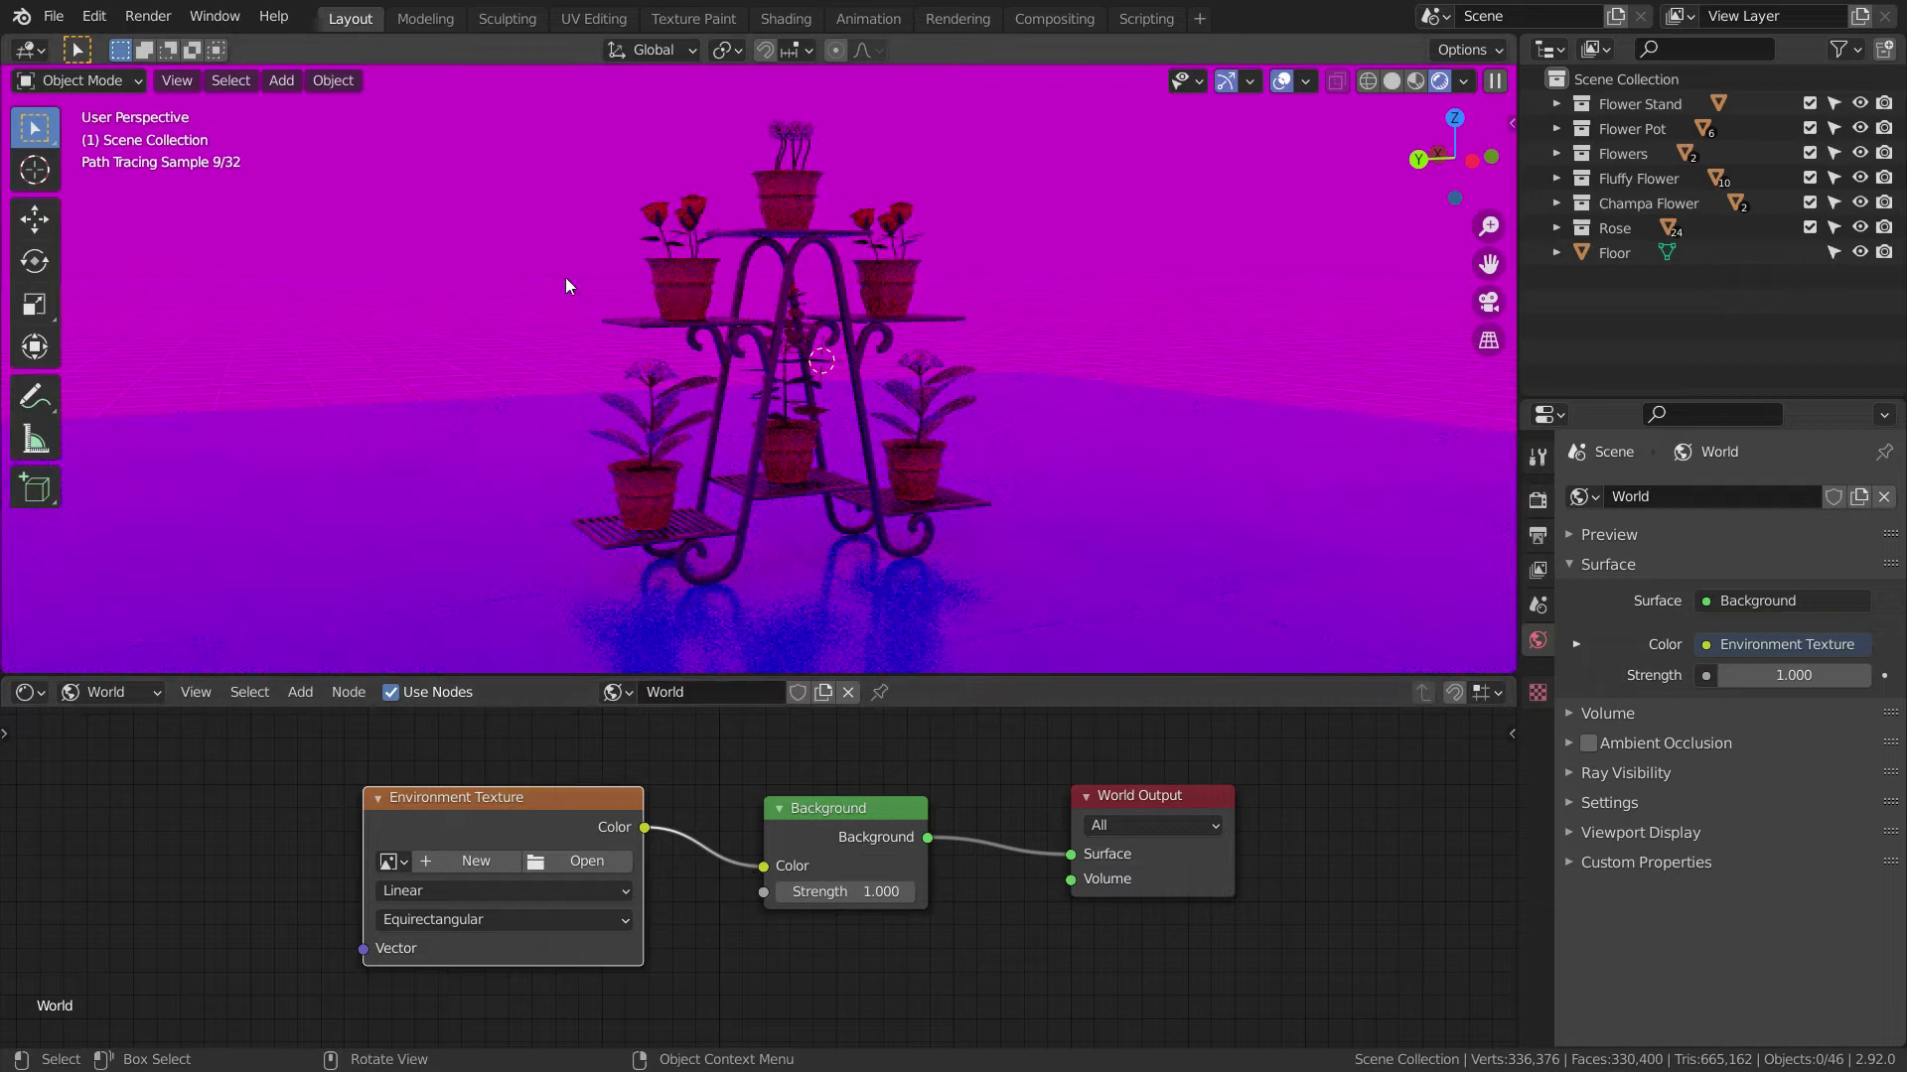
- Load sunny_vondelpark_4k.hdr into the Environment Texture node
{"action": "left_click", "coordinate": [600, 864]}
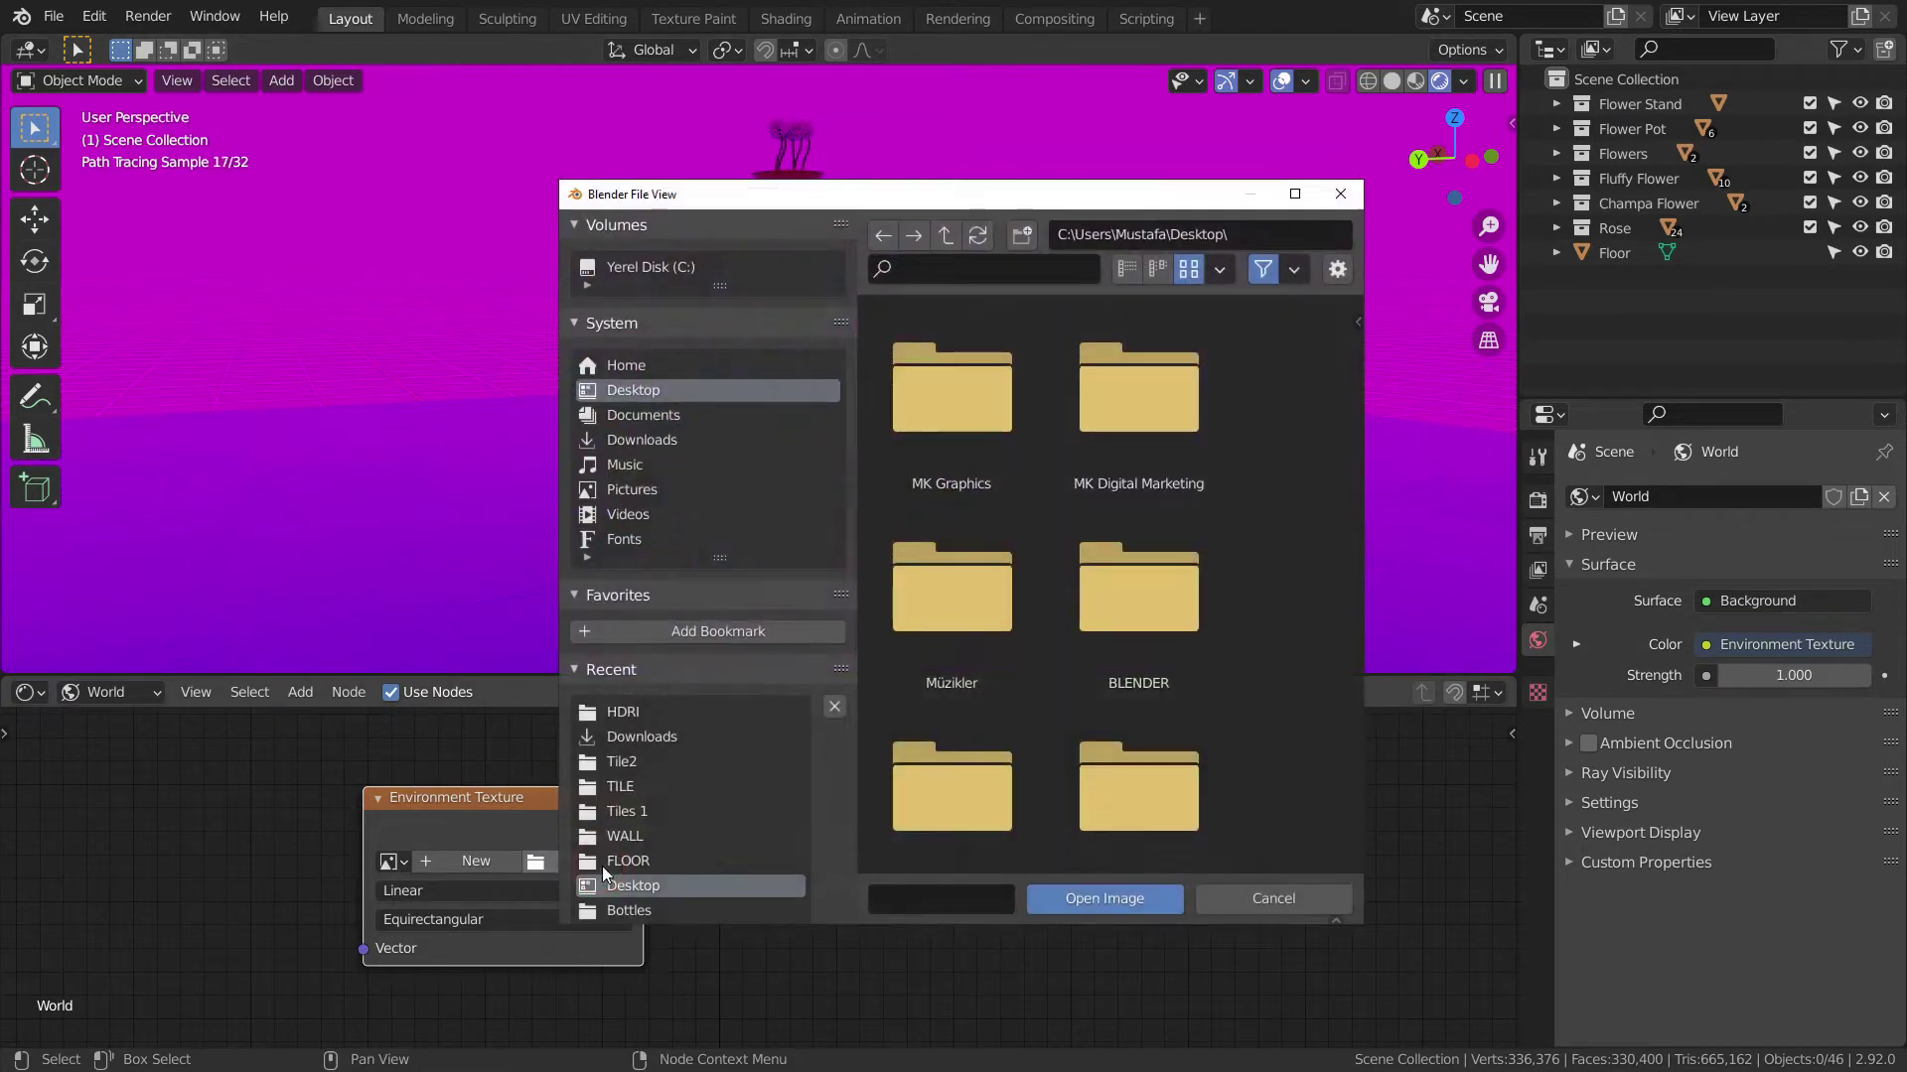
{"action": "left_click", "coordinate": [622, 711]}
{"action": "left_click", "coordinate": [953, 402]}
{"action": "left_click", "coordinate": [1097, 899]}
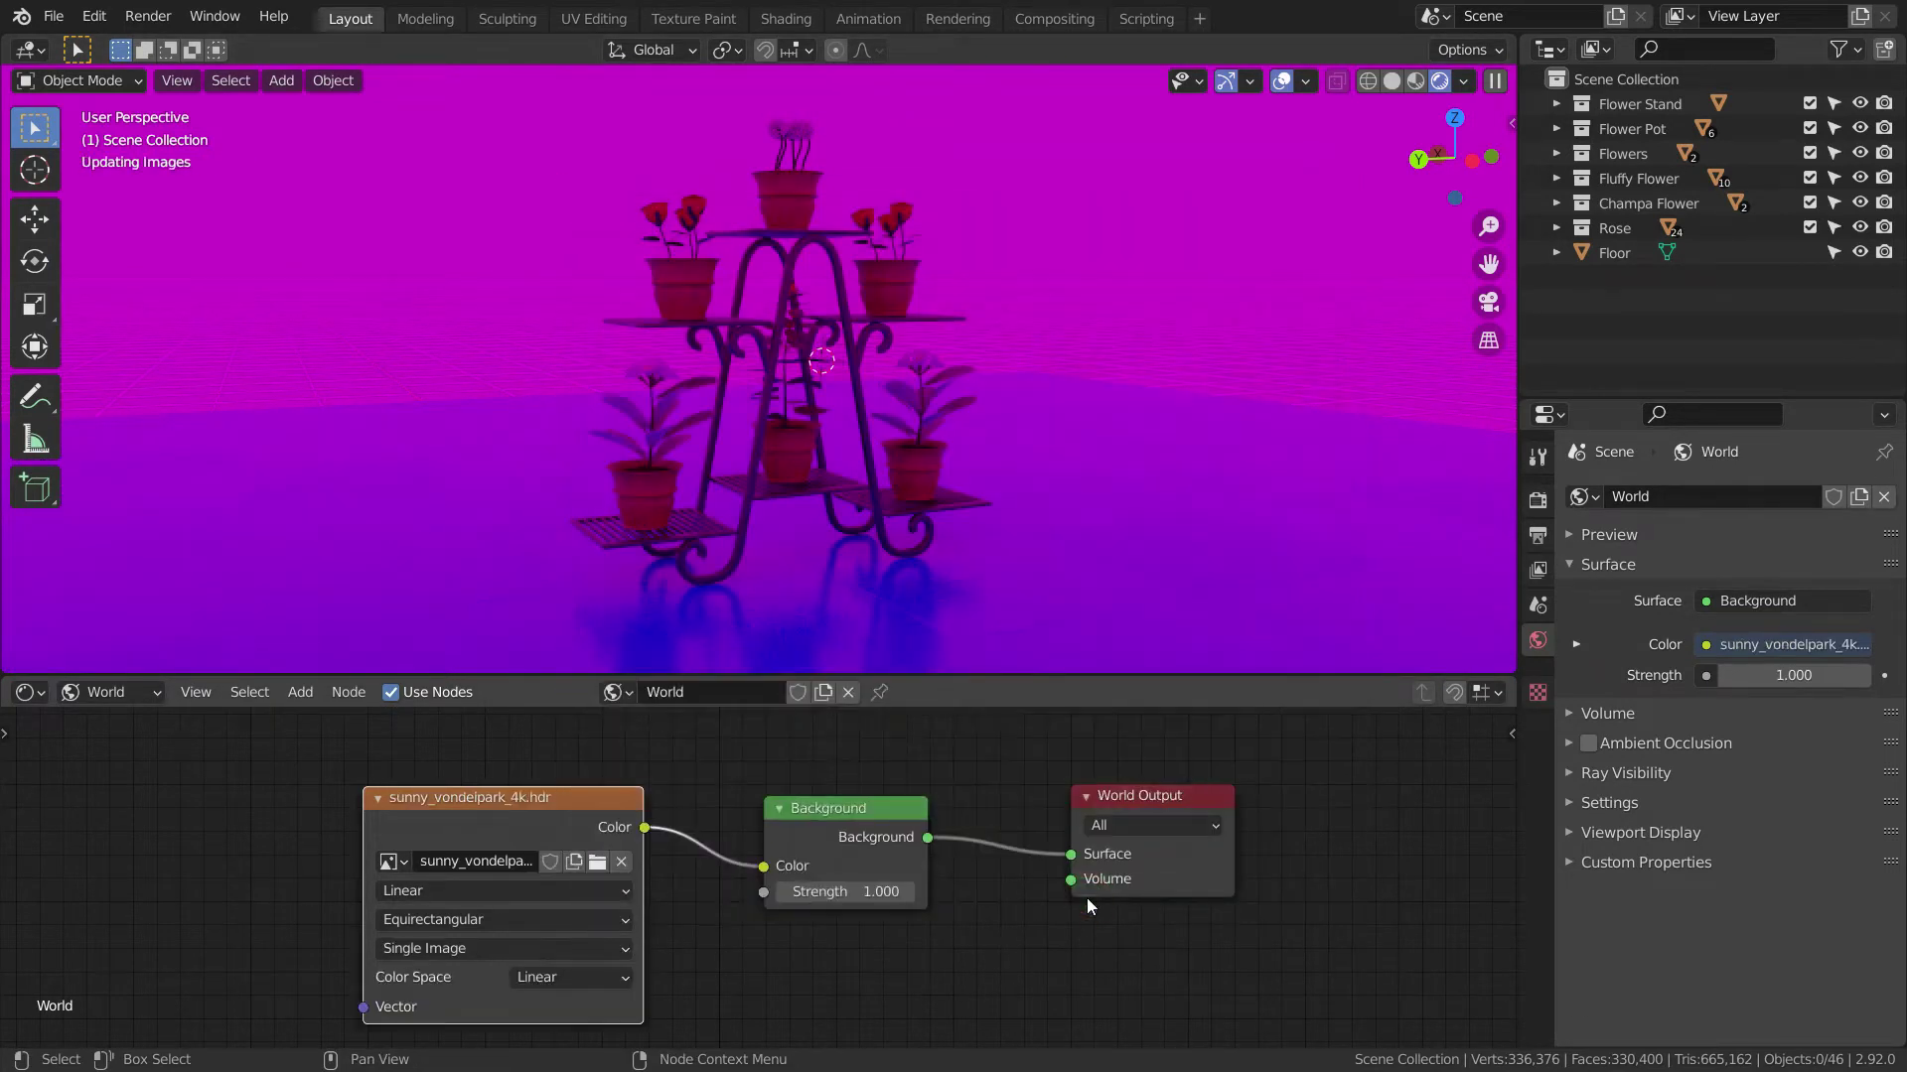
{"action": "middle_click_drag", "start_coordinate": [814, 417], "coordinate": [338, 497]}
{"action": "scroll", "coordinate": [854, 377], "scroll_direction": "up", "scroll_amount": 2}
{"action": "scroll", "coordinate": [744, 383], "scroll_direction": "down", "scroll_amount": 2}
{"action": "scroll", "coordinate": [745, 384], "scroll_direction": "up", "scroll_amount": 2}
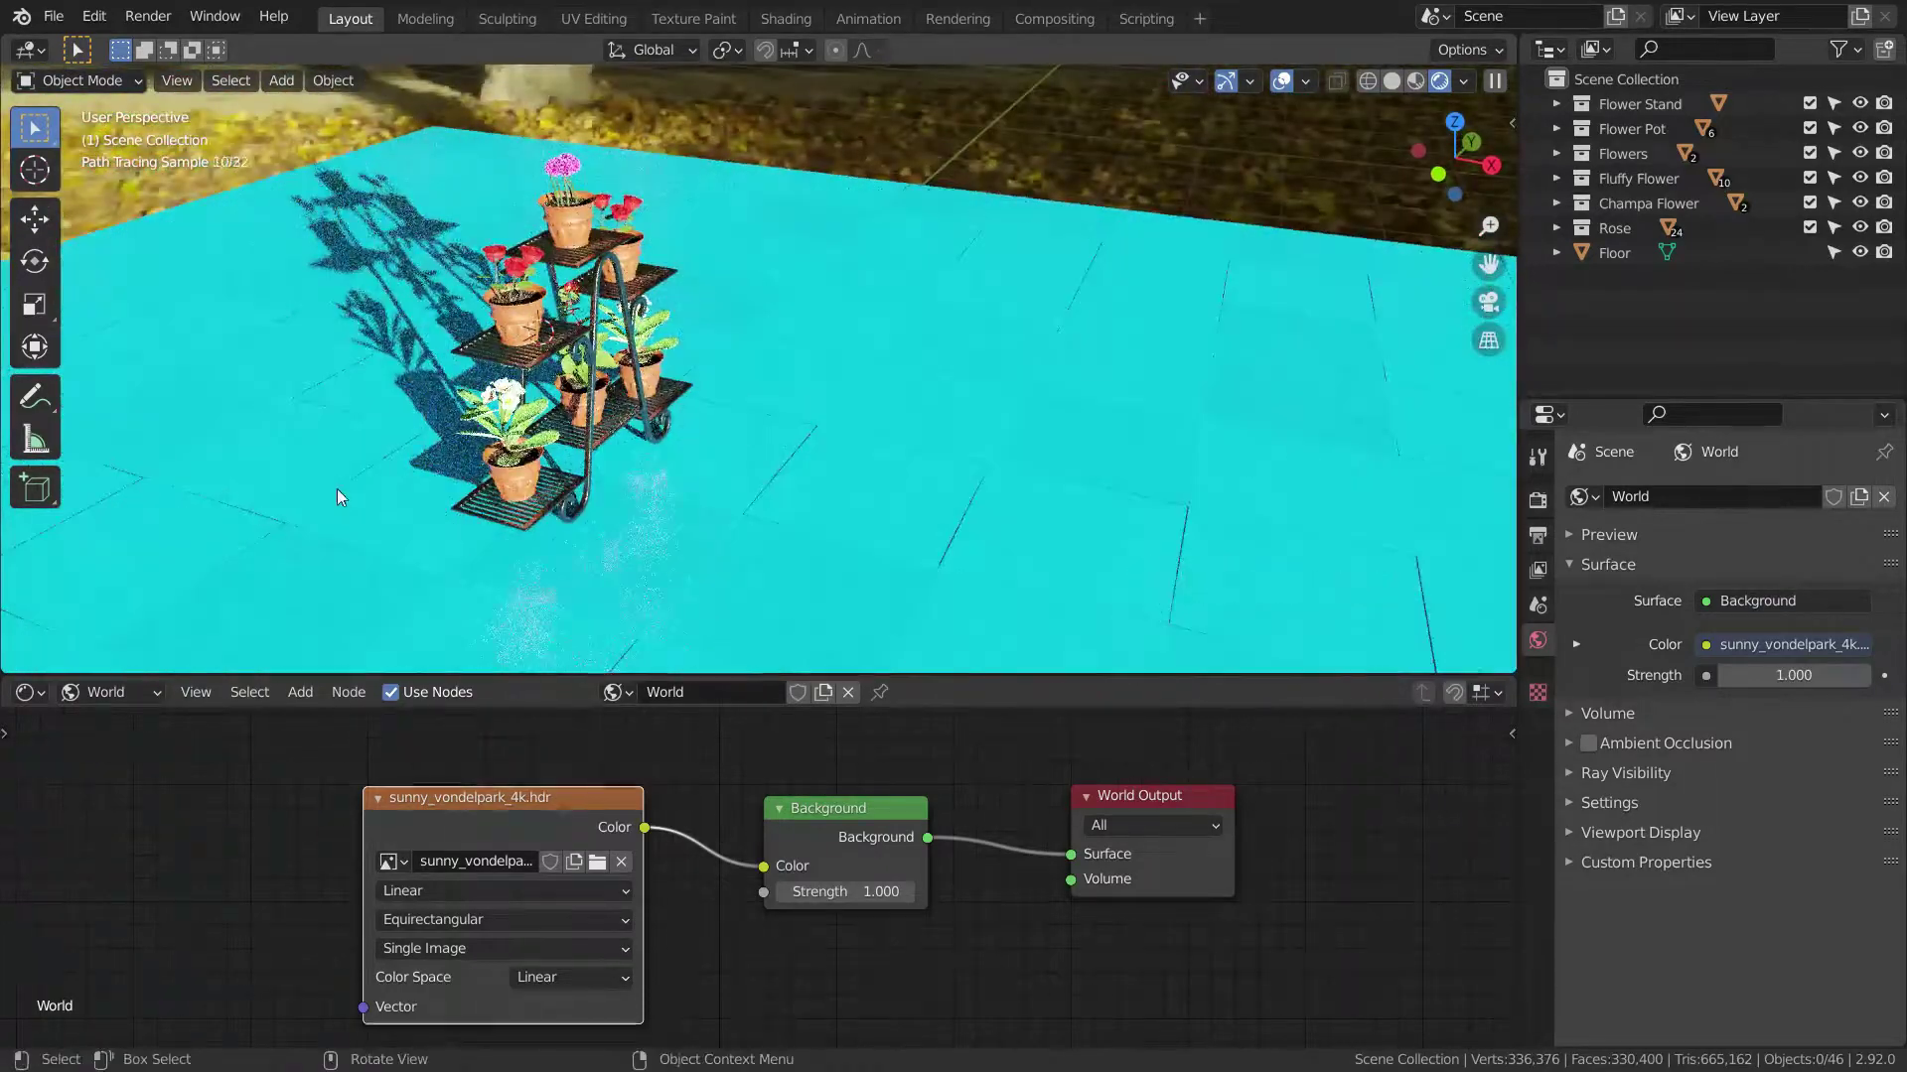
{"action": "scroll", "coordinate": [338, 496], "scroll_direction": "up", "scroll_amount": 1}
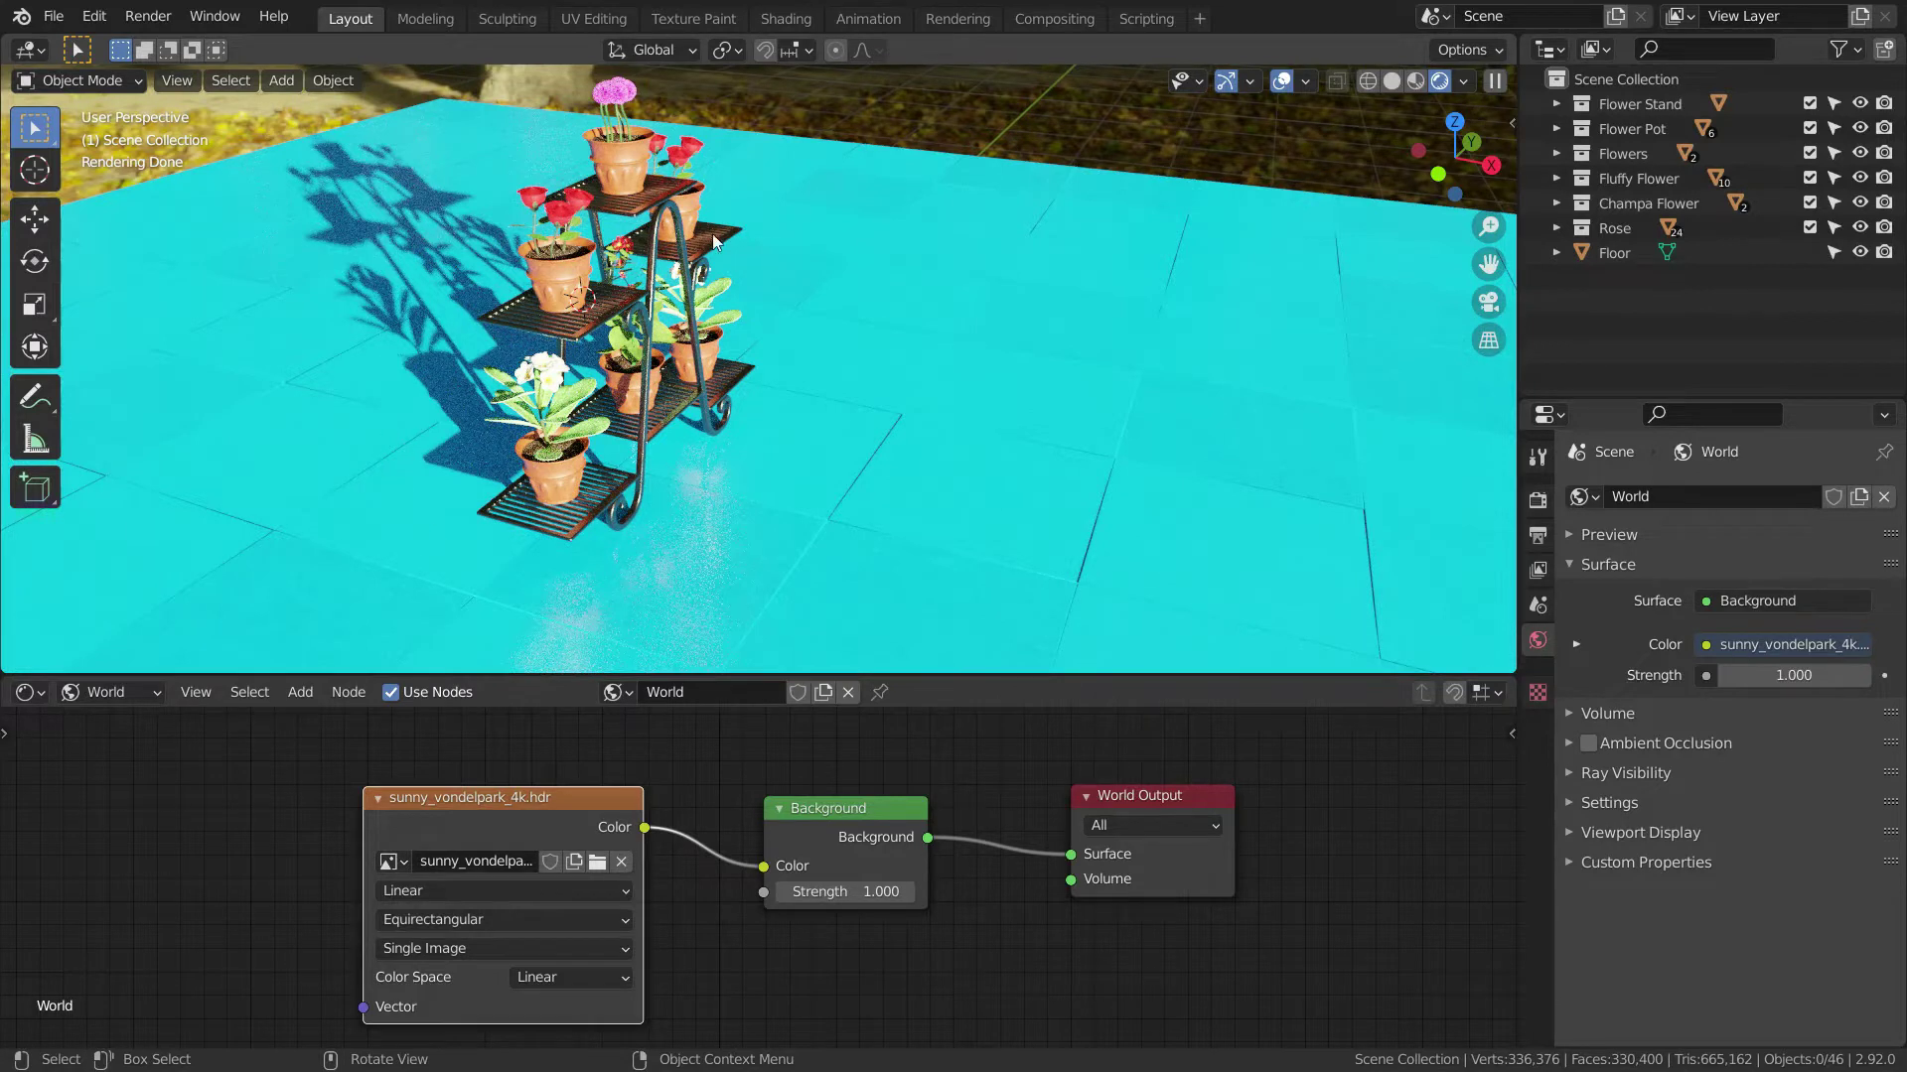
{"action": "scroll", "coordinate": [799, 923], "scroll_direction": "down", "scroll_amount": 8}
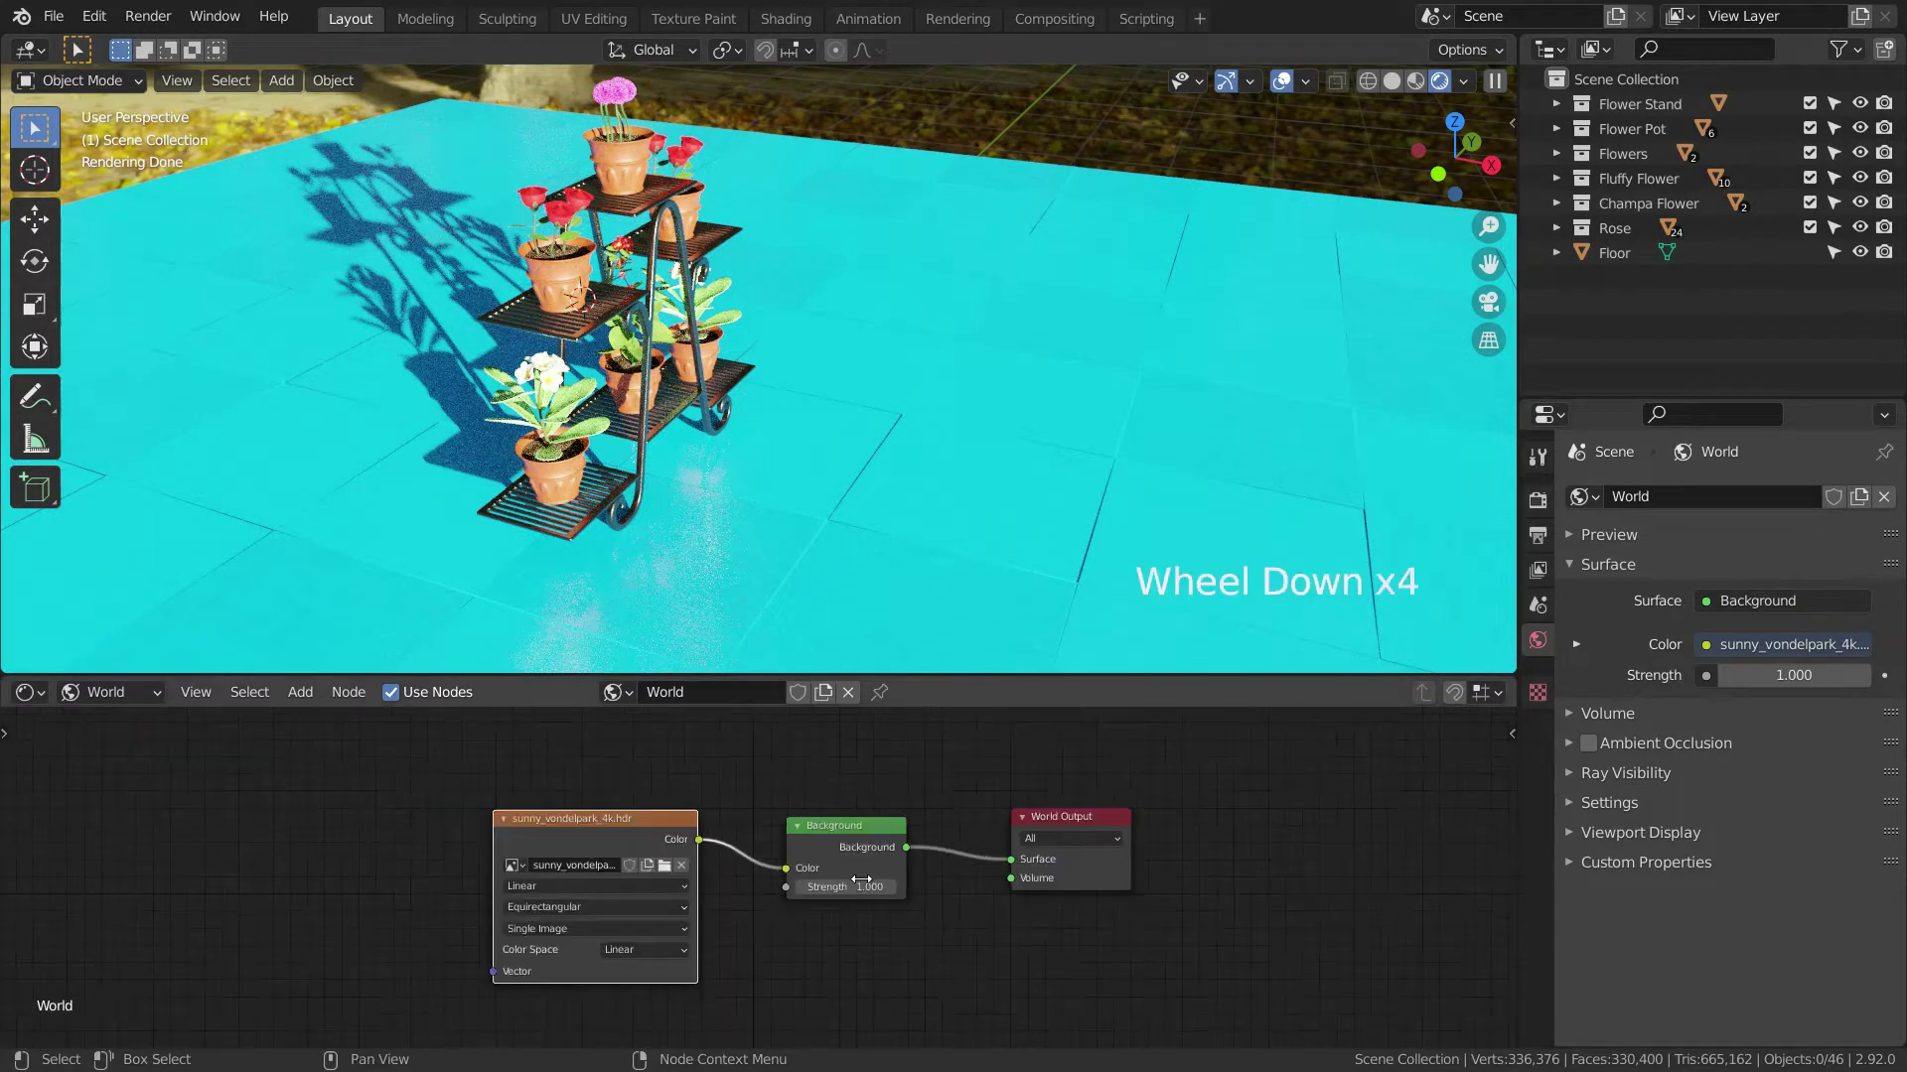
{"action": "middle_click_drag", "start_coordinate": [806, 919], "coordinate": [1005, 904]}
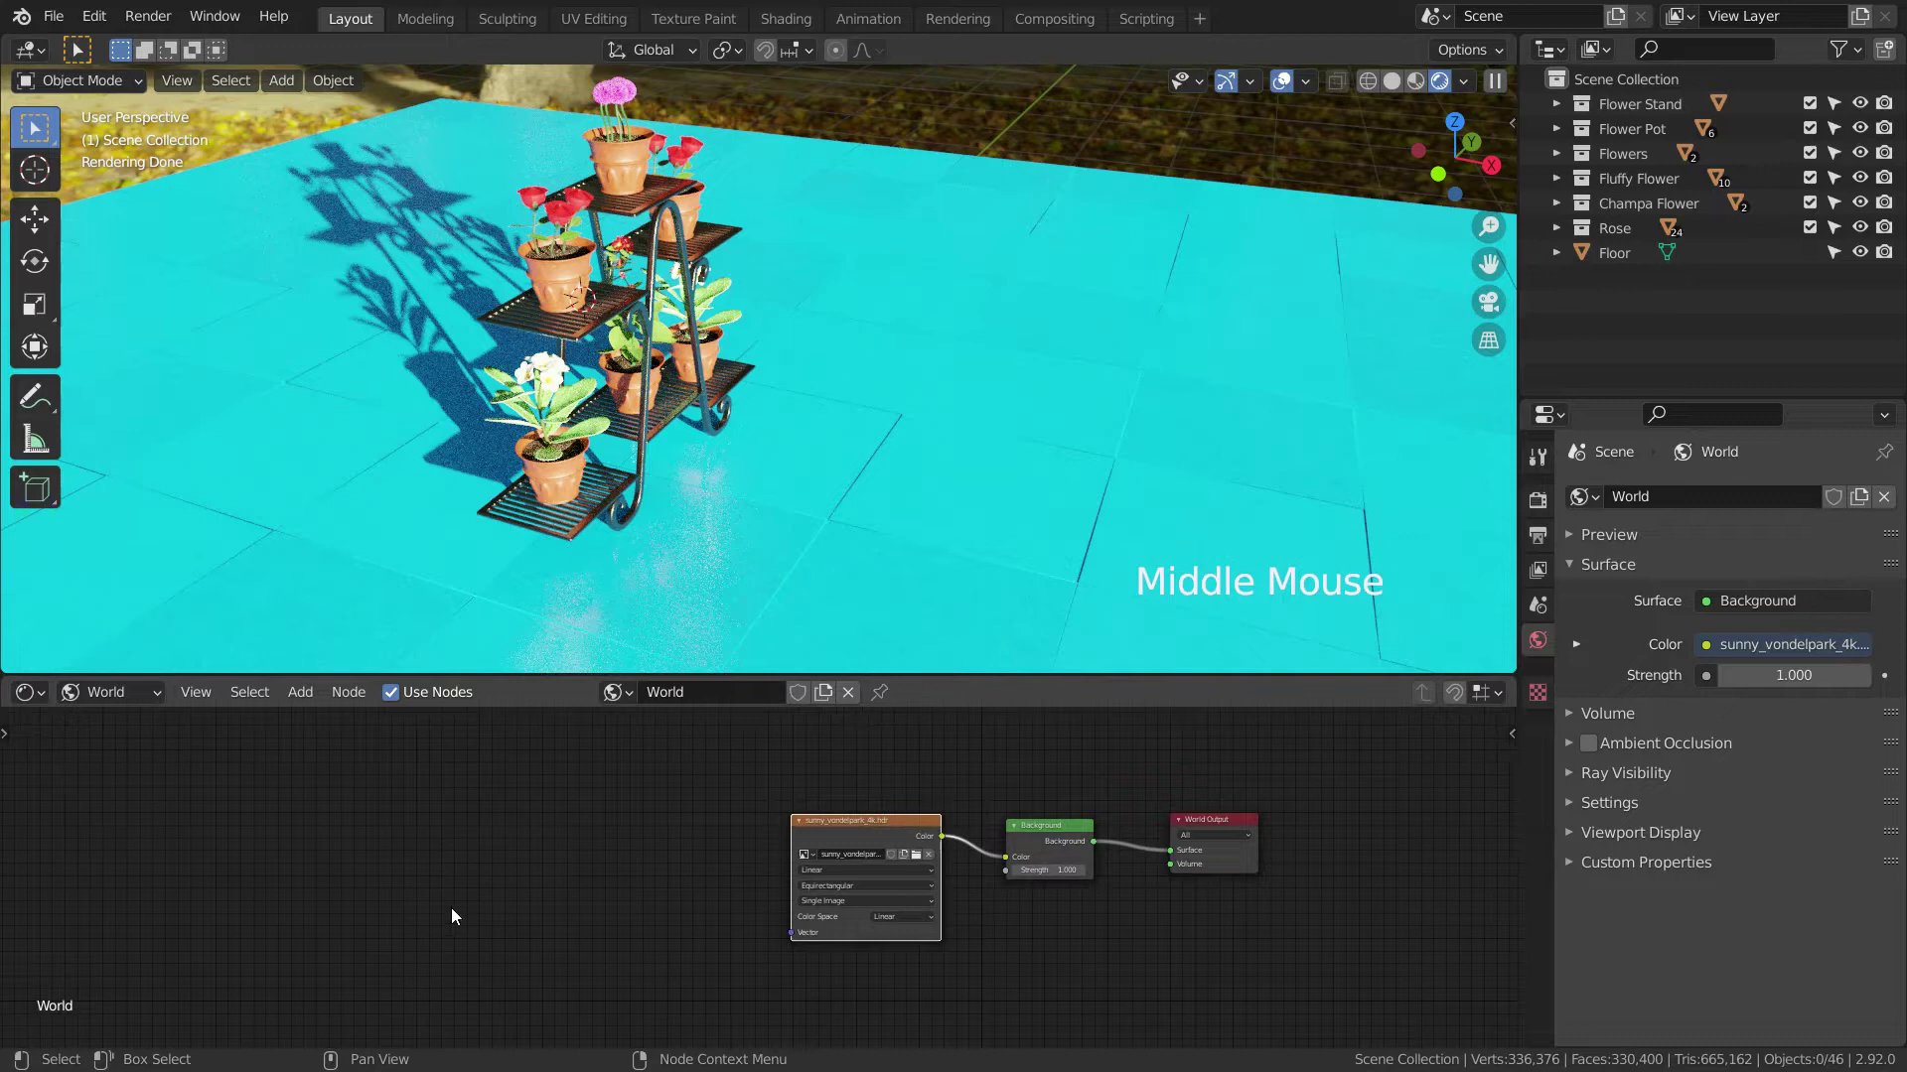
- Add a Mapping node to the left of the HDRI texture
{"action": "key", "text": "shift+a"}
{"action": "mouse_move", "coordinate": [487, 840]}
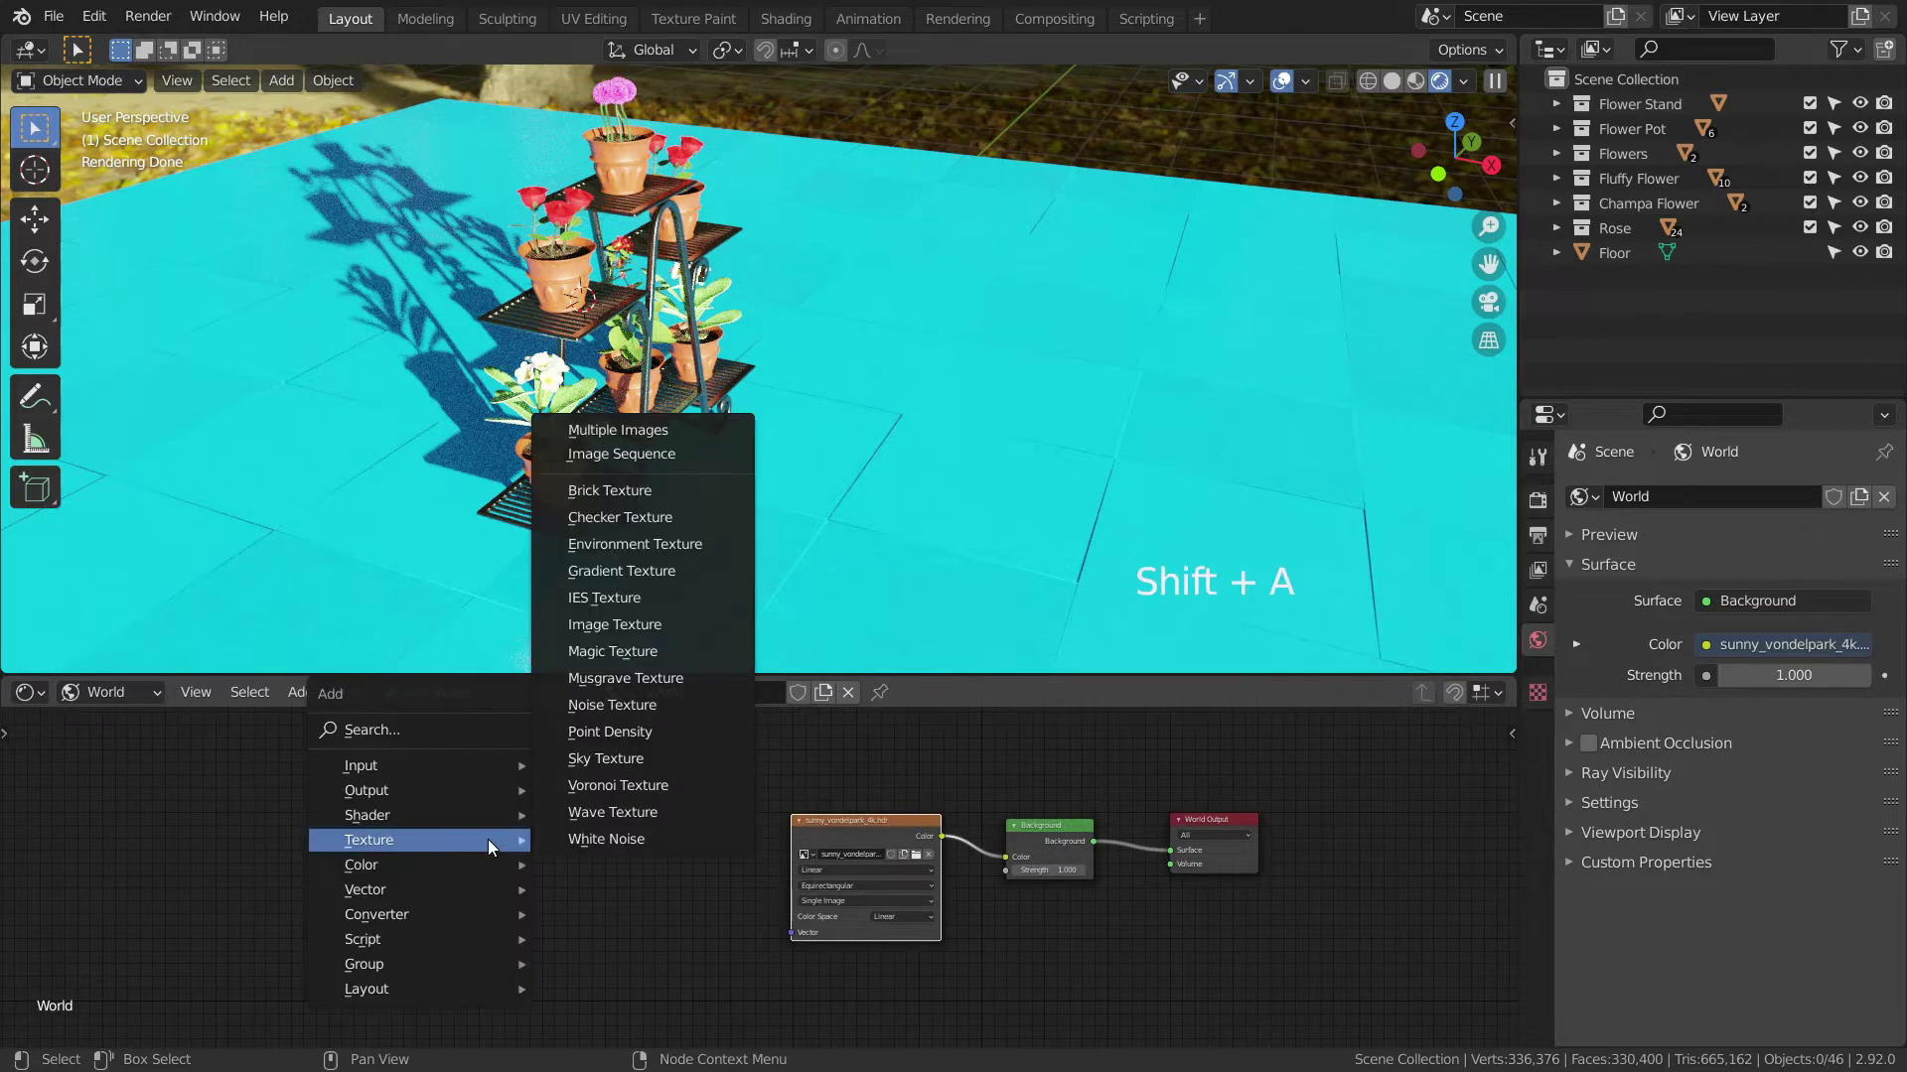
{"action": "mouse_move", "coordinate": [399, 887]}
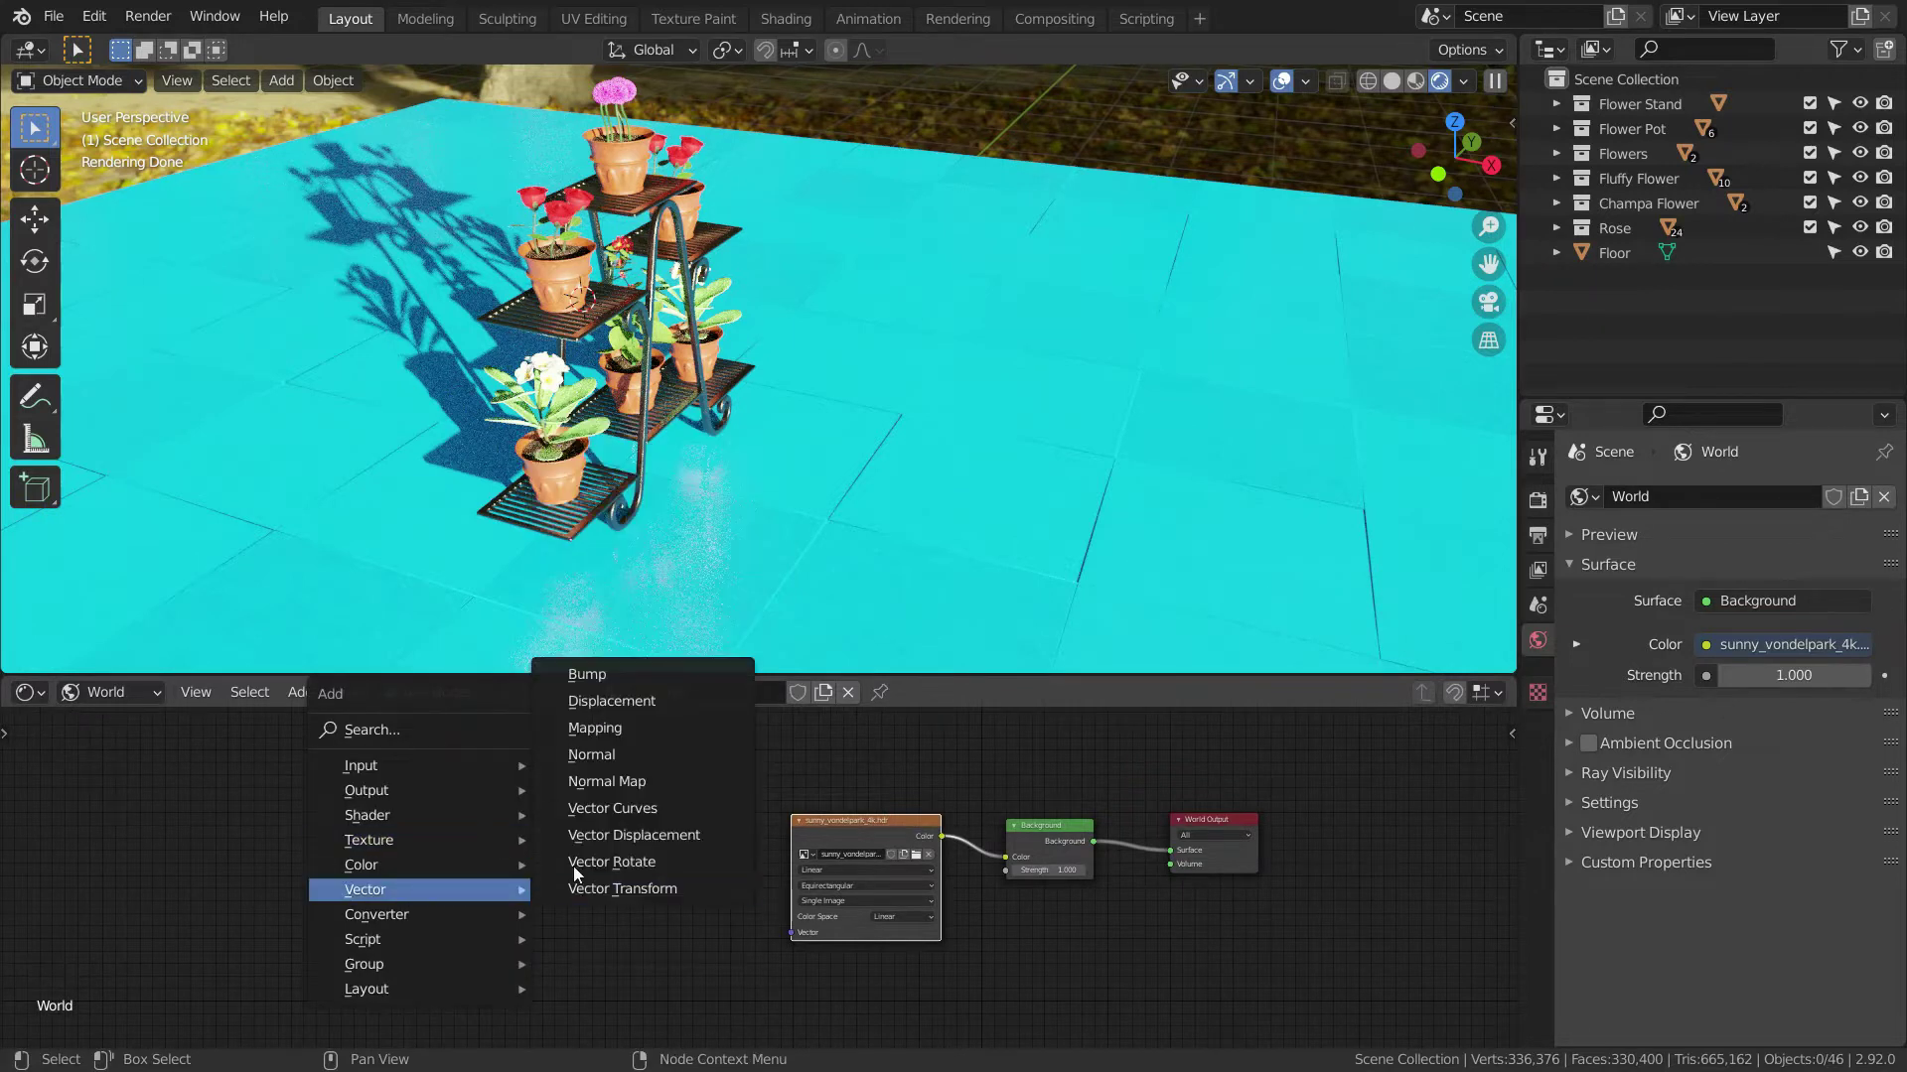
{"action": "left_click", "coordinate": [642, 729]}
{"action": "left_click", "coordinate": [644, 844]}
{"action": "scroll", "coordinate": [645, 847], "scroll_direction": "up", "scroll_amount": 2}
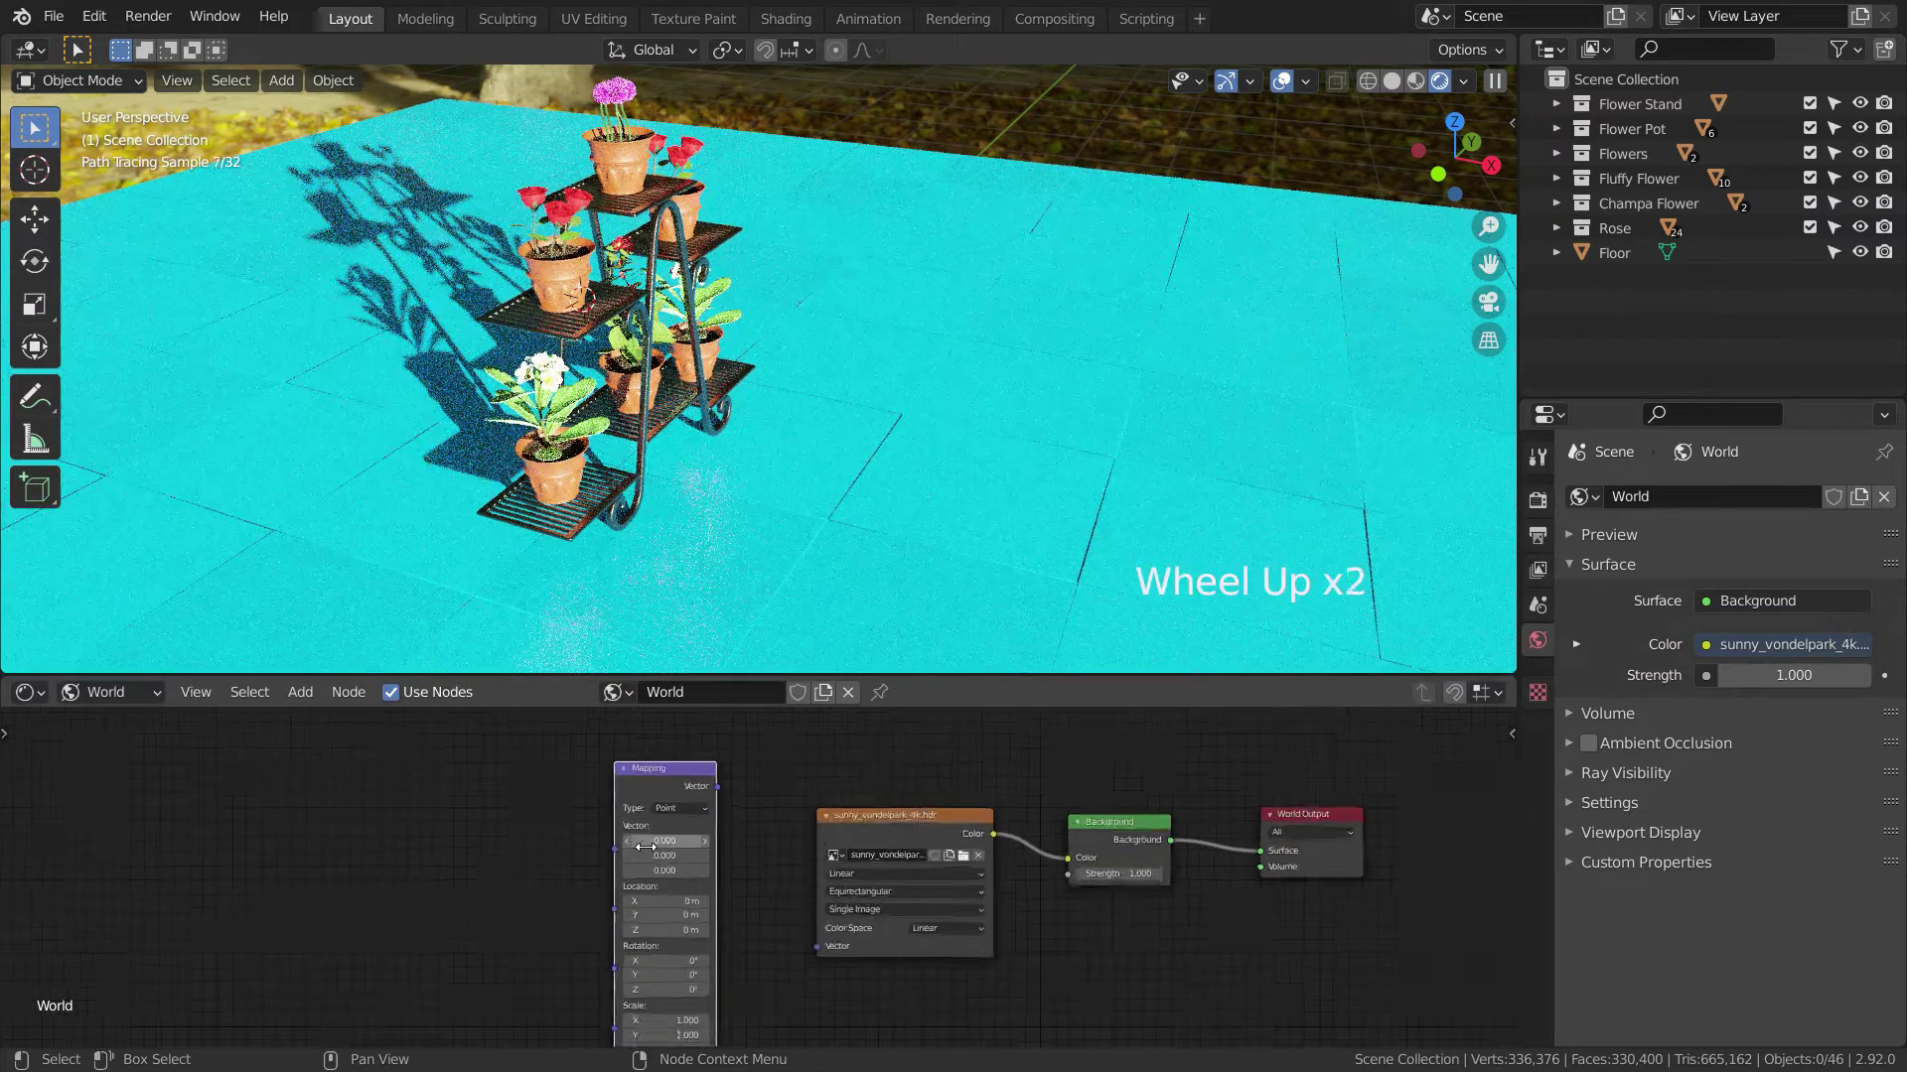
{"action": "scroll", "coordinate": [646, 847], "scroll_direction": "up", "scroll_amount": 4}
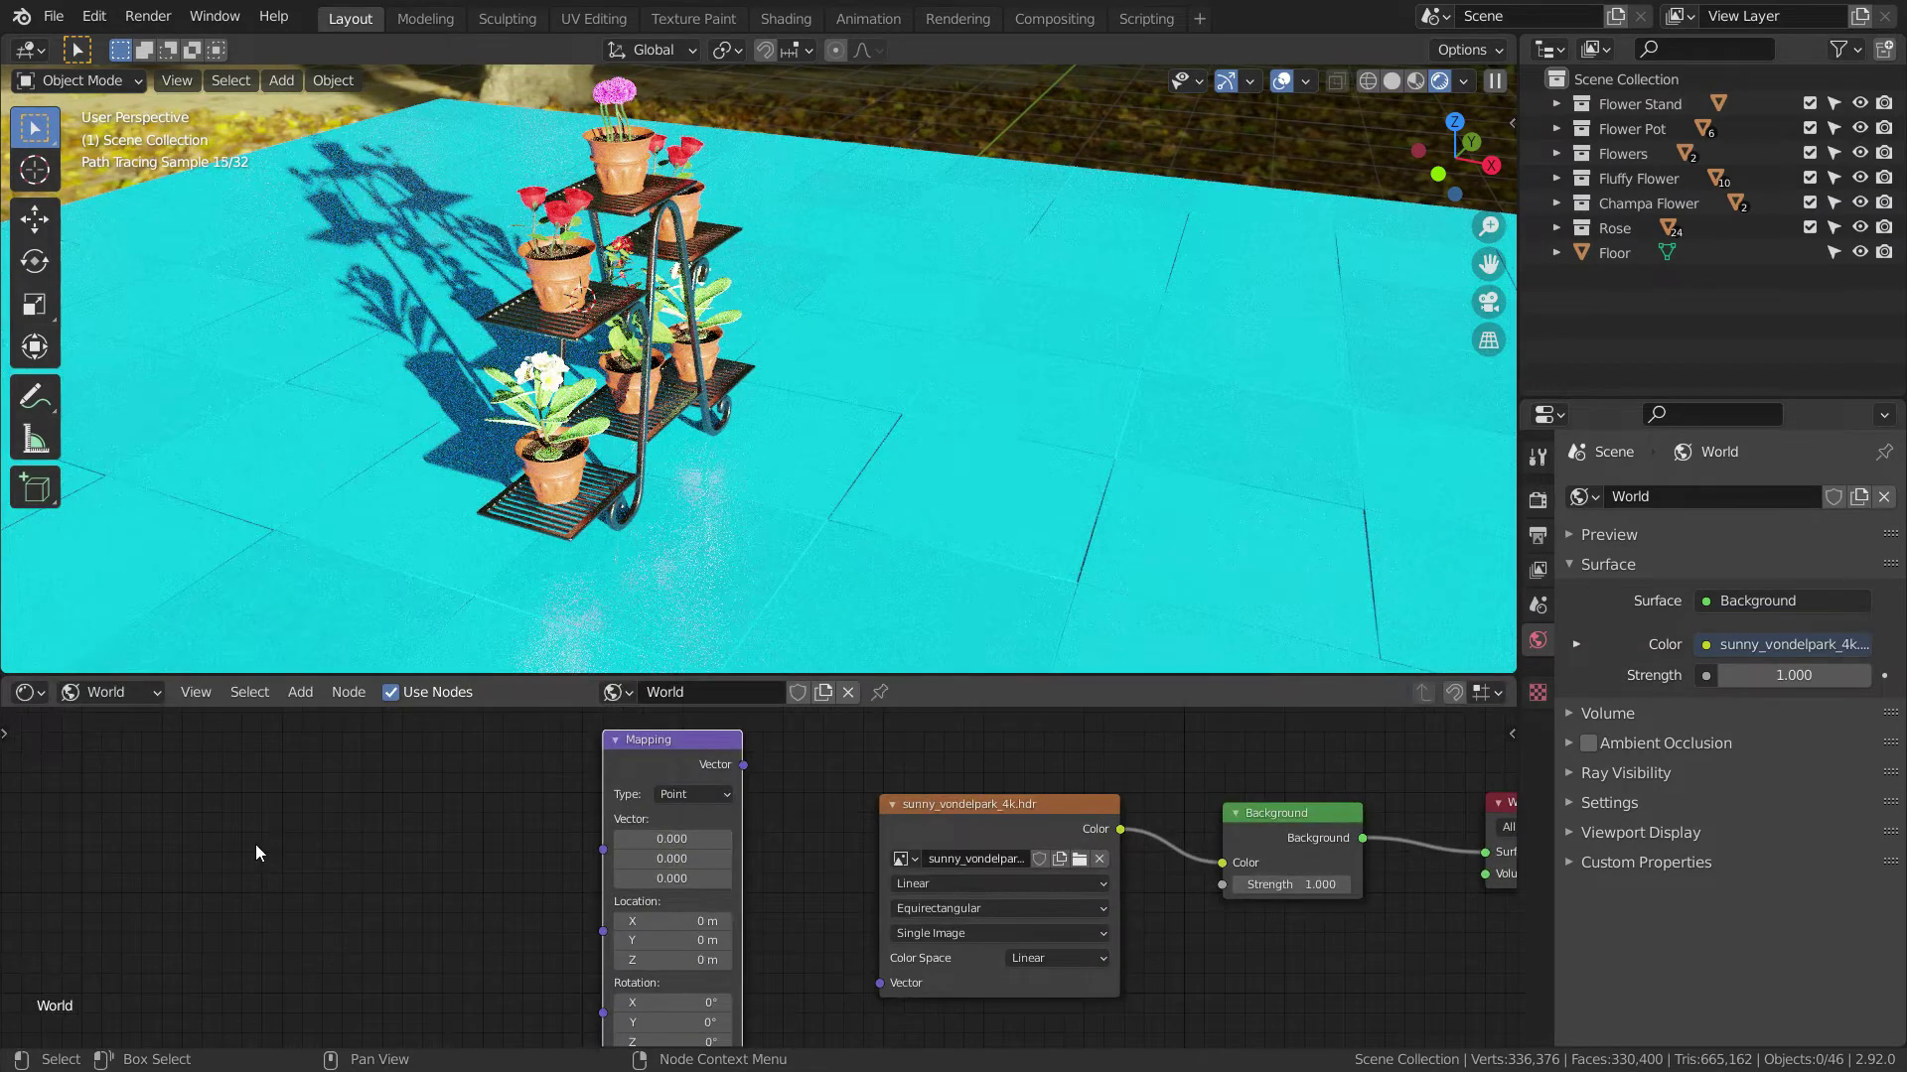
- Add a Texture Coordinate node, linking Generated into Mapping and Mapping into the texture's Vector
{"action": "key", "text": "shift+a"}
{"action": "mouse_move", "coordinate": [250, 720]}
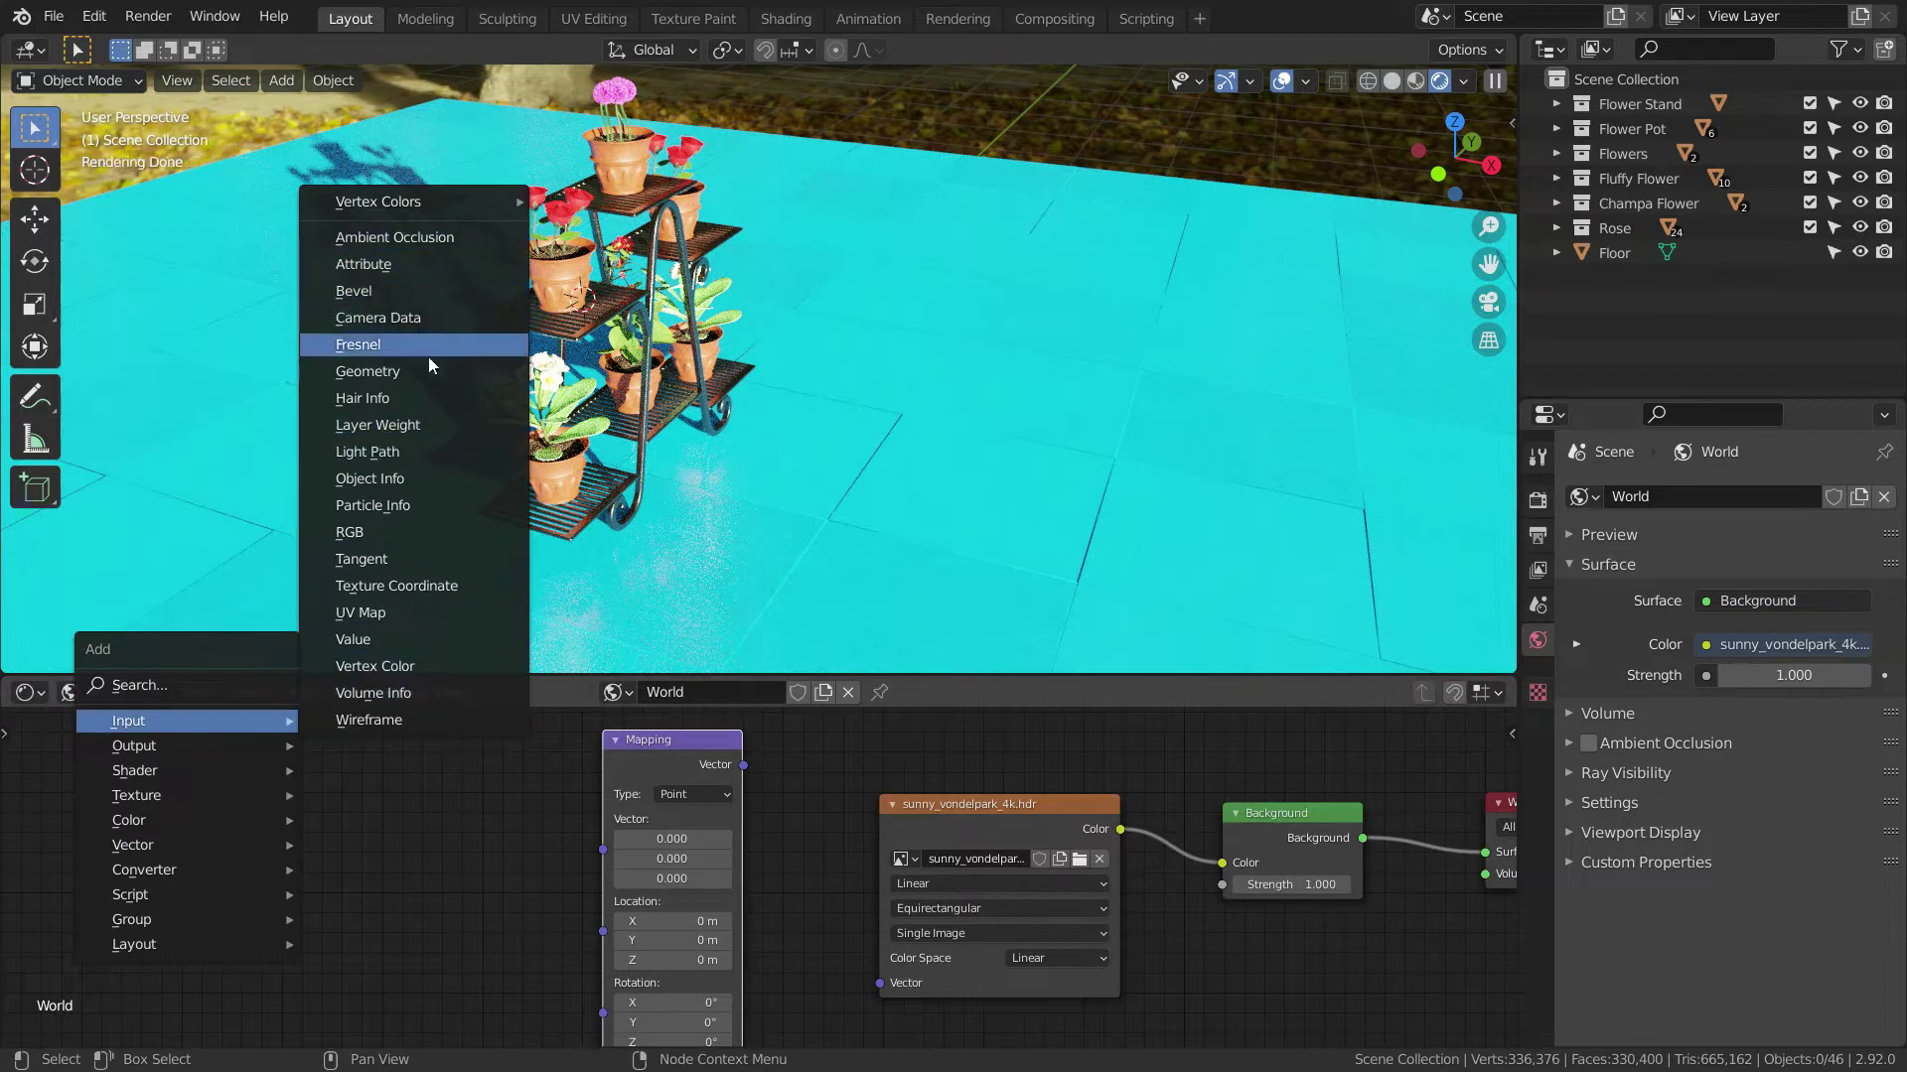
{"action": "left_click", "coordinate": [407, 587]}
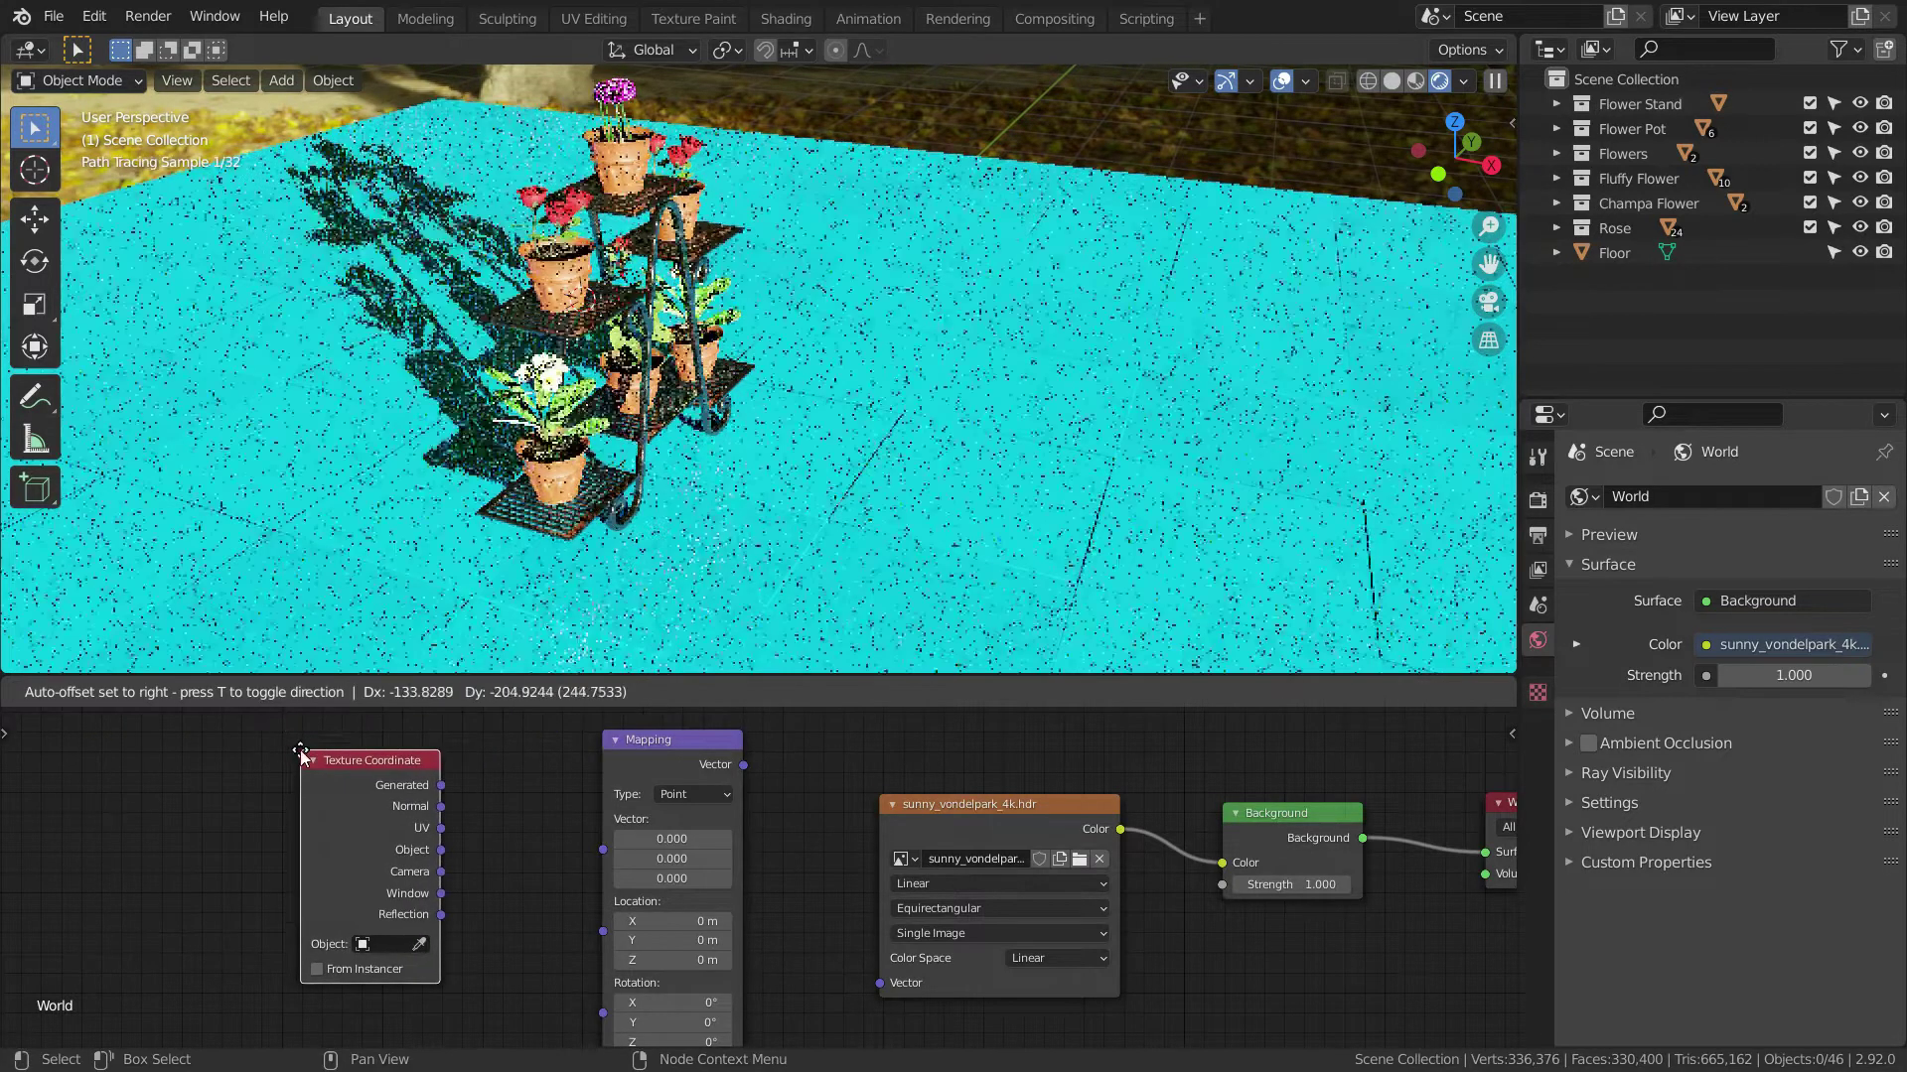
{"action": "left_click", "coordinate": [446, 851]}
{"action": "left_click_drag", "start_coordinate": [442, 785], "coordinate": [515, 777]}
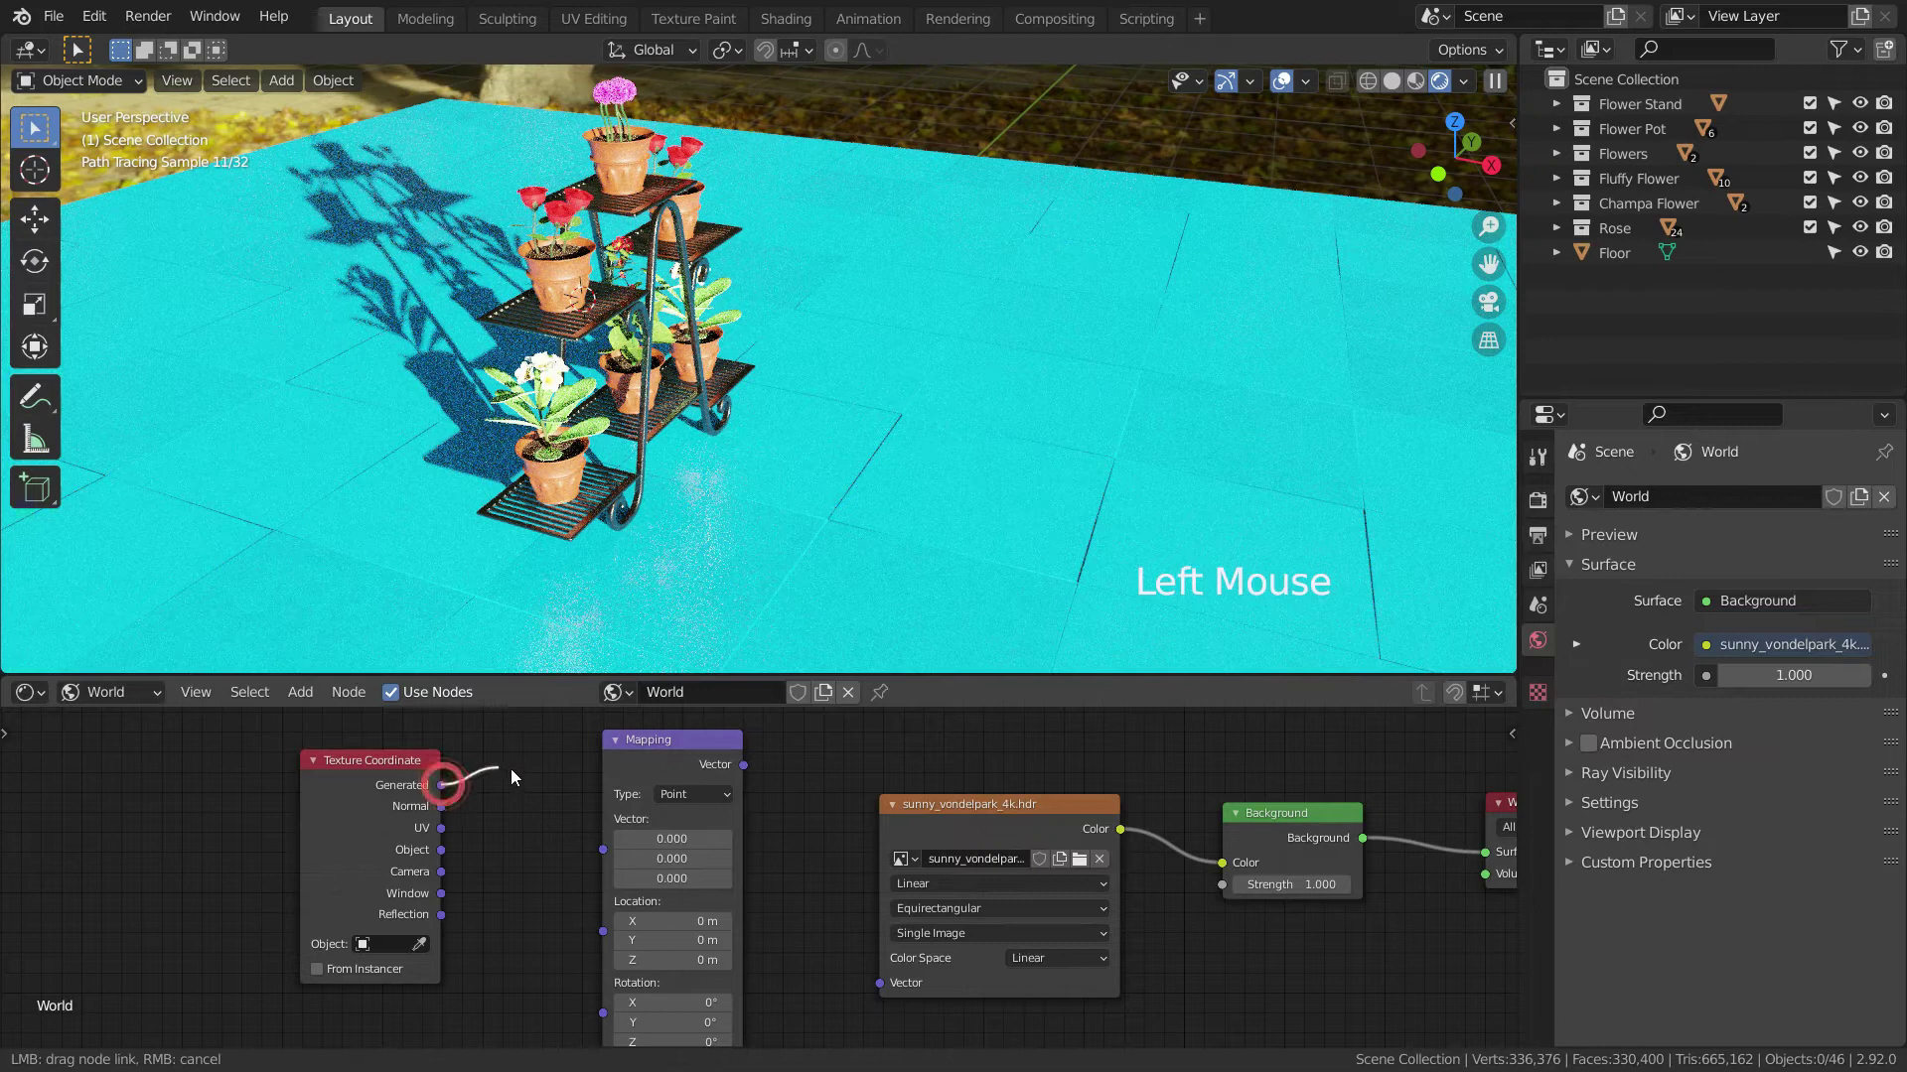
{"action": "left_click_drag", "start_coordinate": [596, 861], "coordinate": [599, 854]}
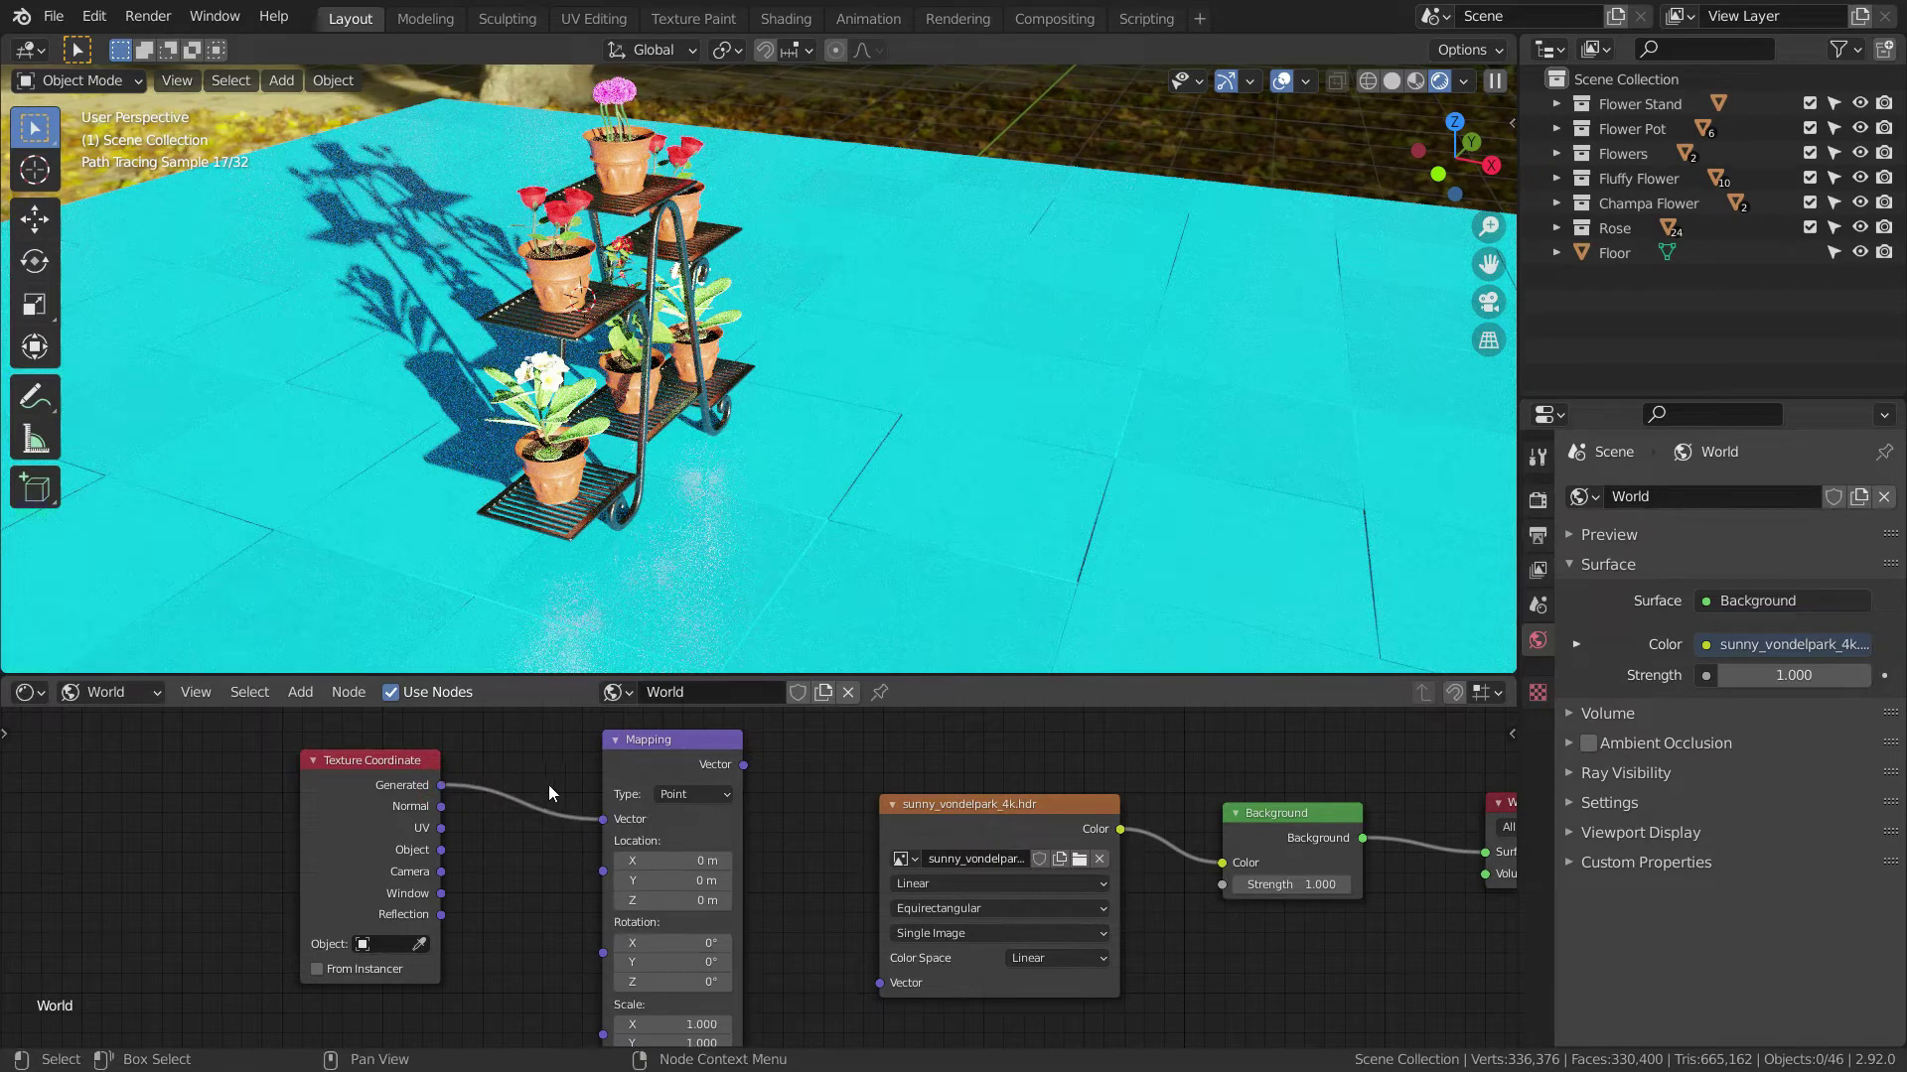
{"action": "left_click_drag", "start_coordinate": [743, 766], "coordinate": [796, 767]}
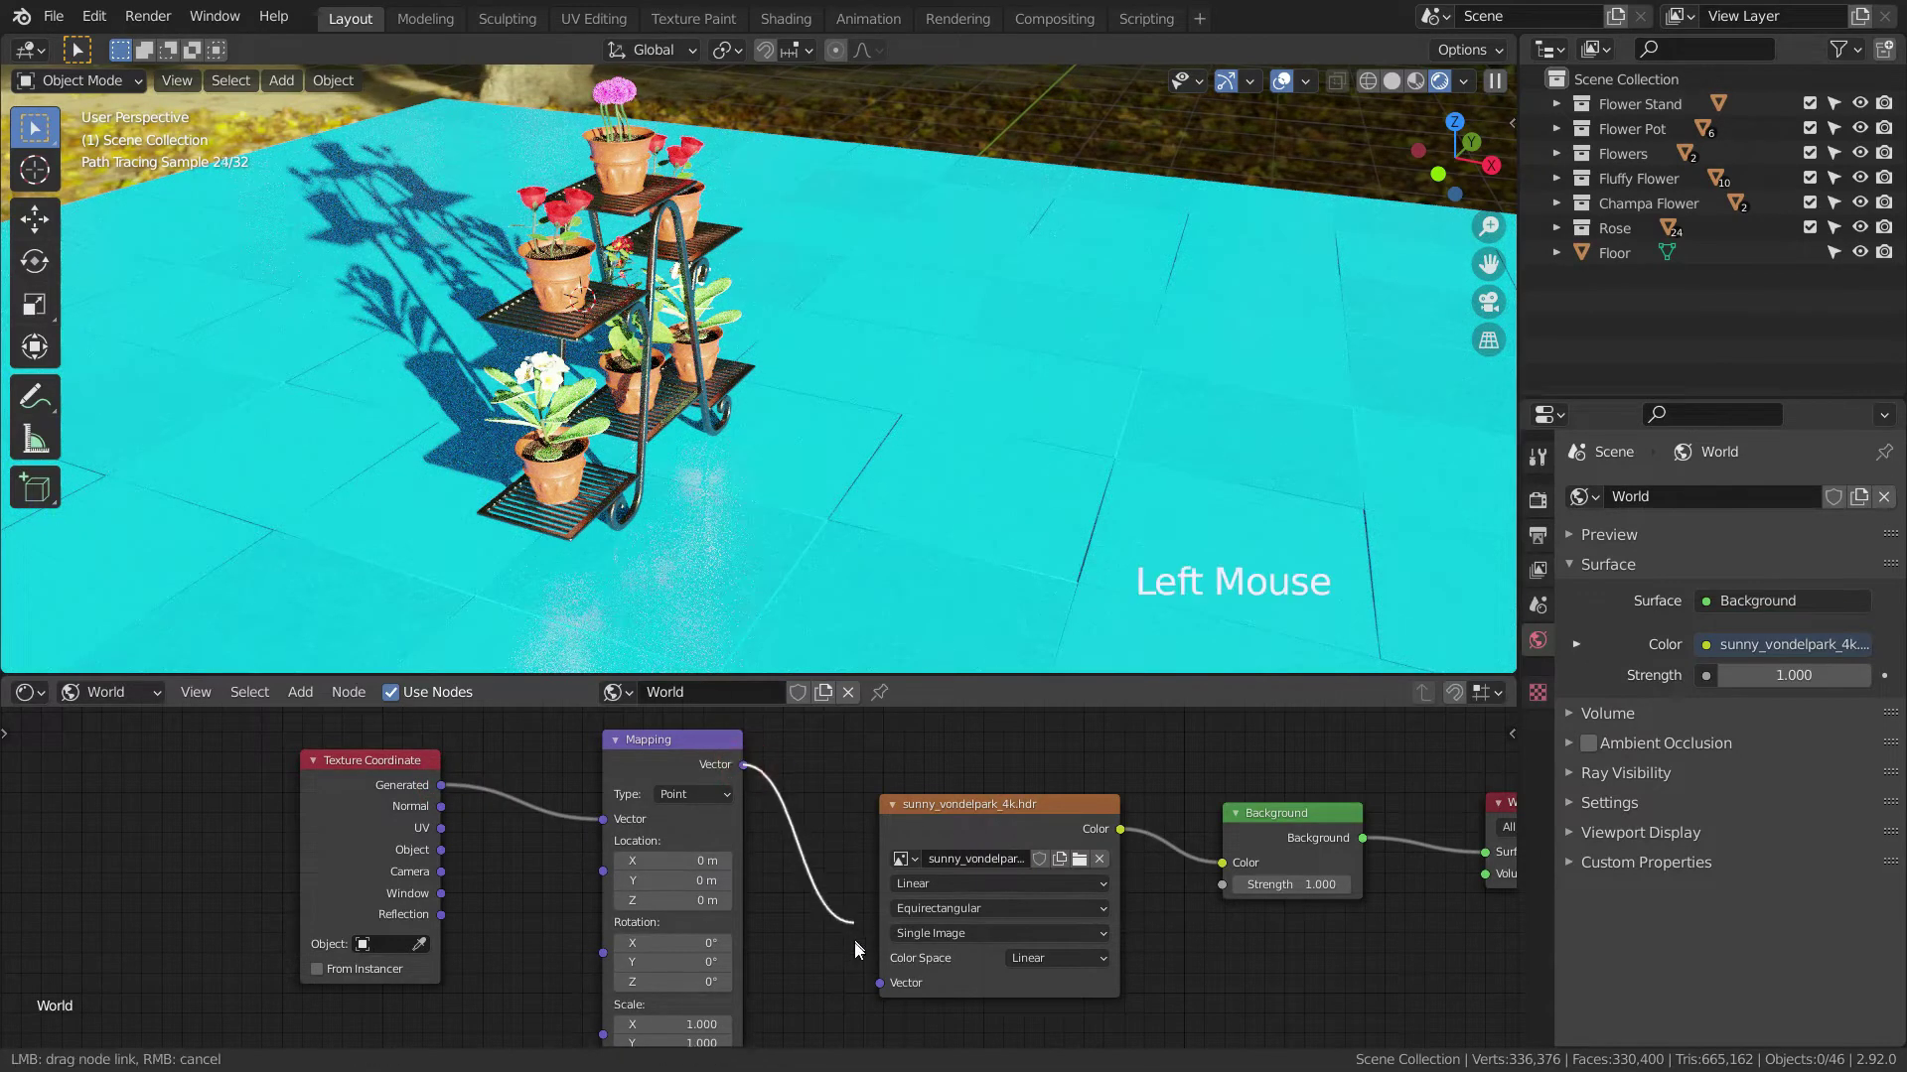
{"action": "left_click_drag", "start_coordinate": [866, 986], "coordinate": [873, 984]}
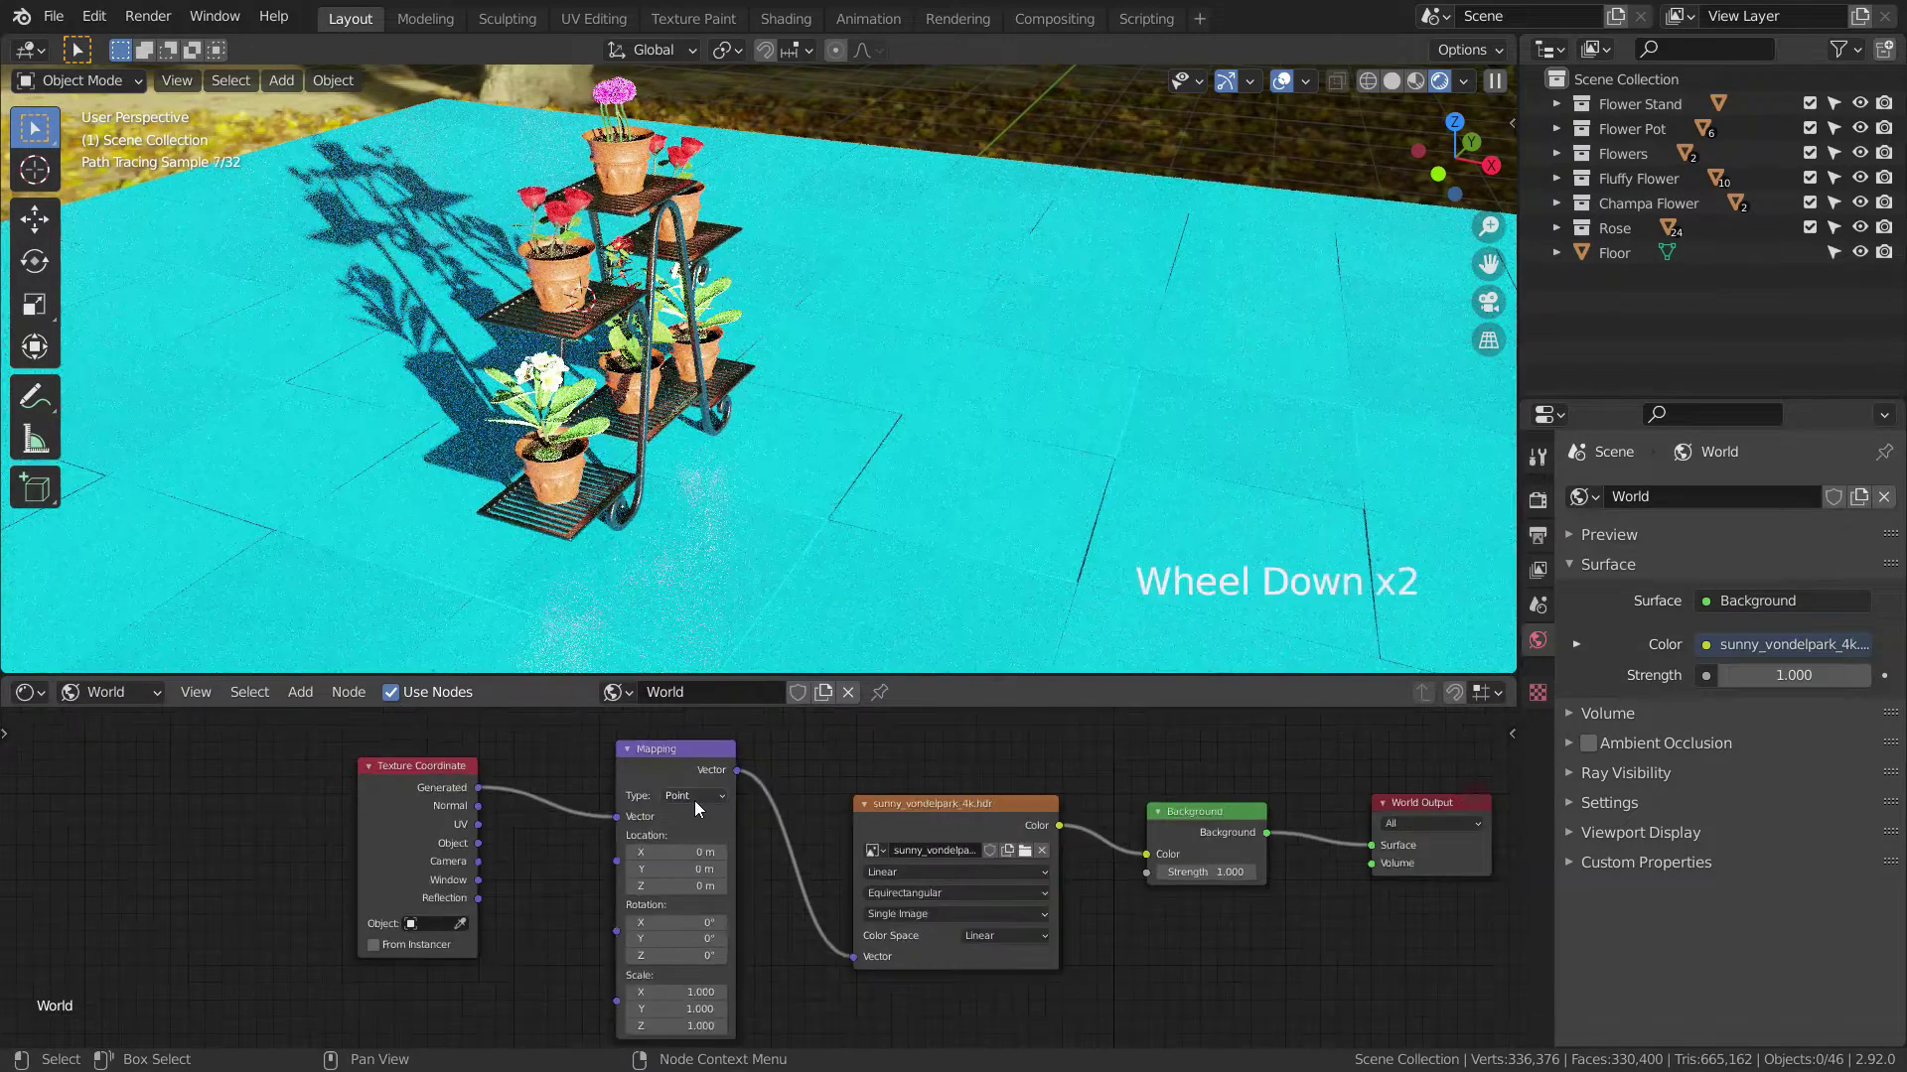
- Swing the HDRI's Mapping Z rotation to test the shadows, then reset it to 0°
{"action": "scroll", "coordinate": [694, 800], "scroll_direction": "down", "scroll_amount": 5}
{"action": "scroll", "coordinate": [617, 800], "scroll_direction": "up", "scroll_amount": 11}
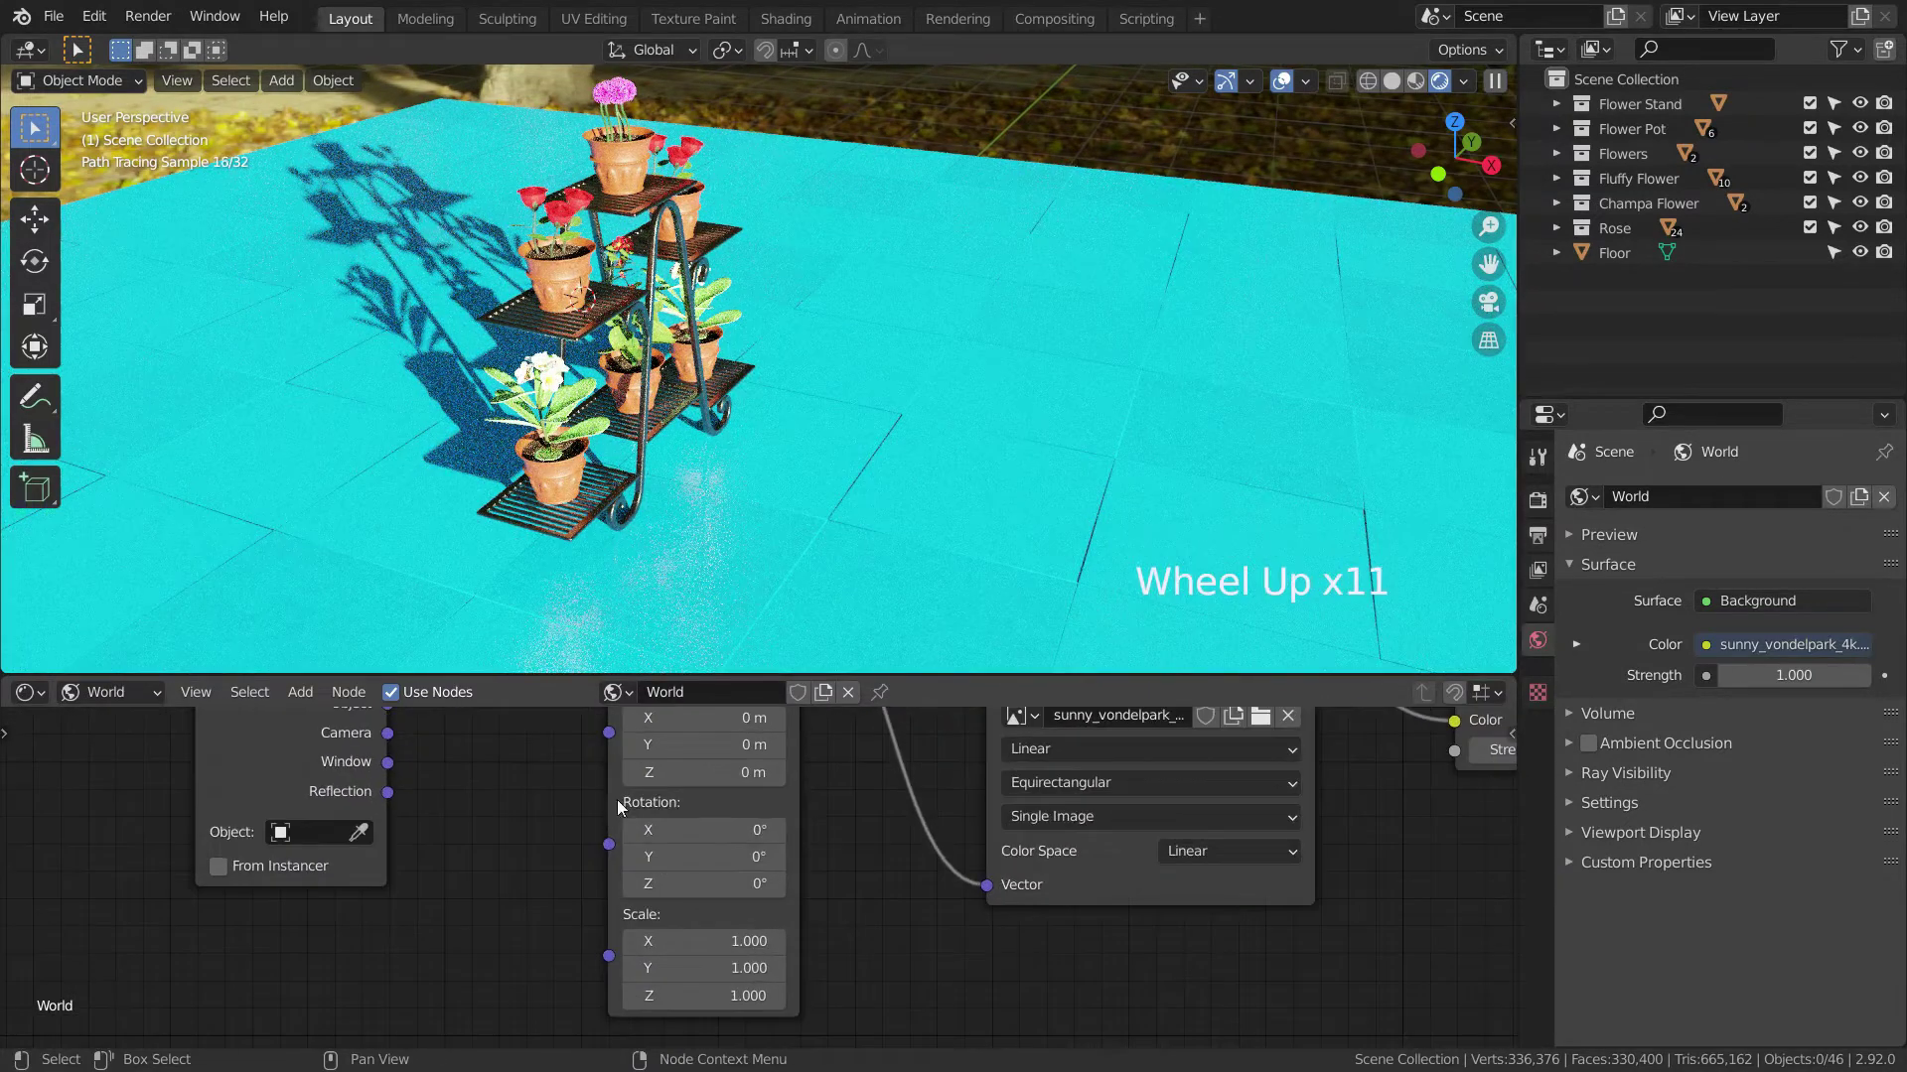
{"action": "scroll", "coordinate": [645, 809], "scroll_direction": "up", "scroll_amount": 2}
{"action": "scroll", "coordinate": [784, 447], "scroll_direction": "down", "scroll_amount": 2}
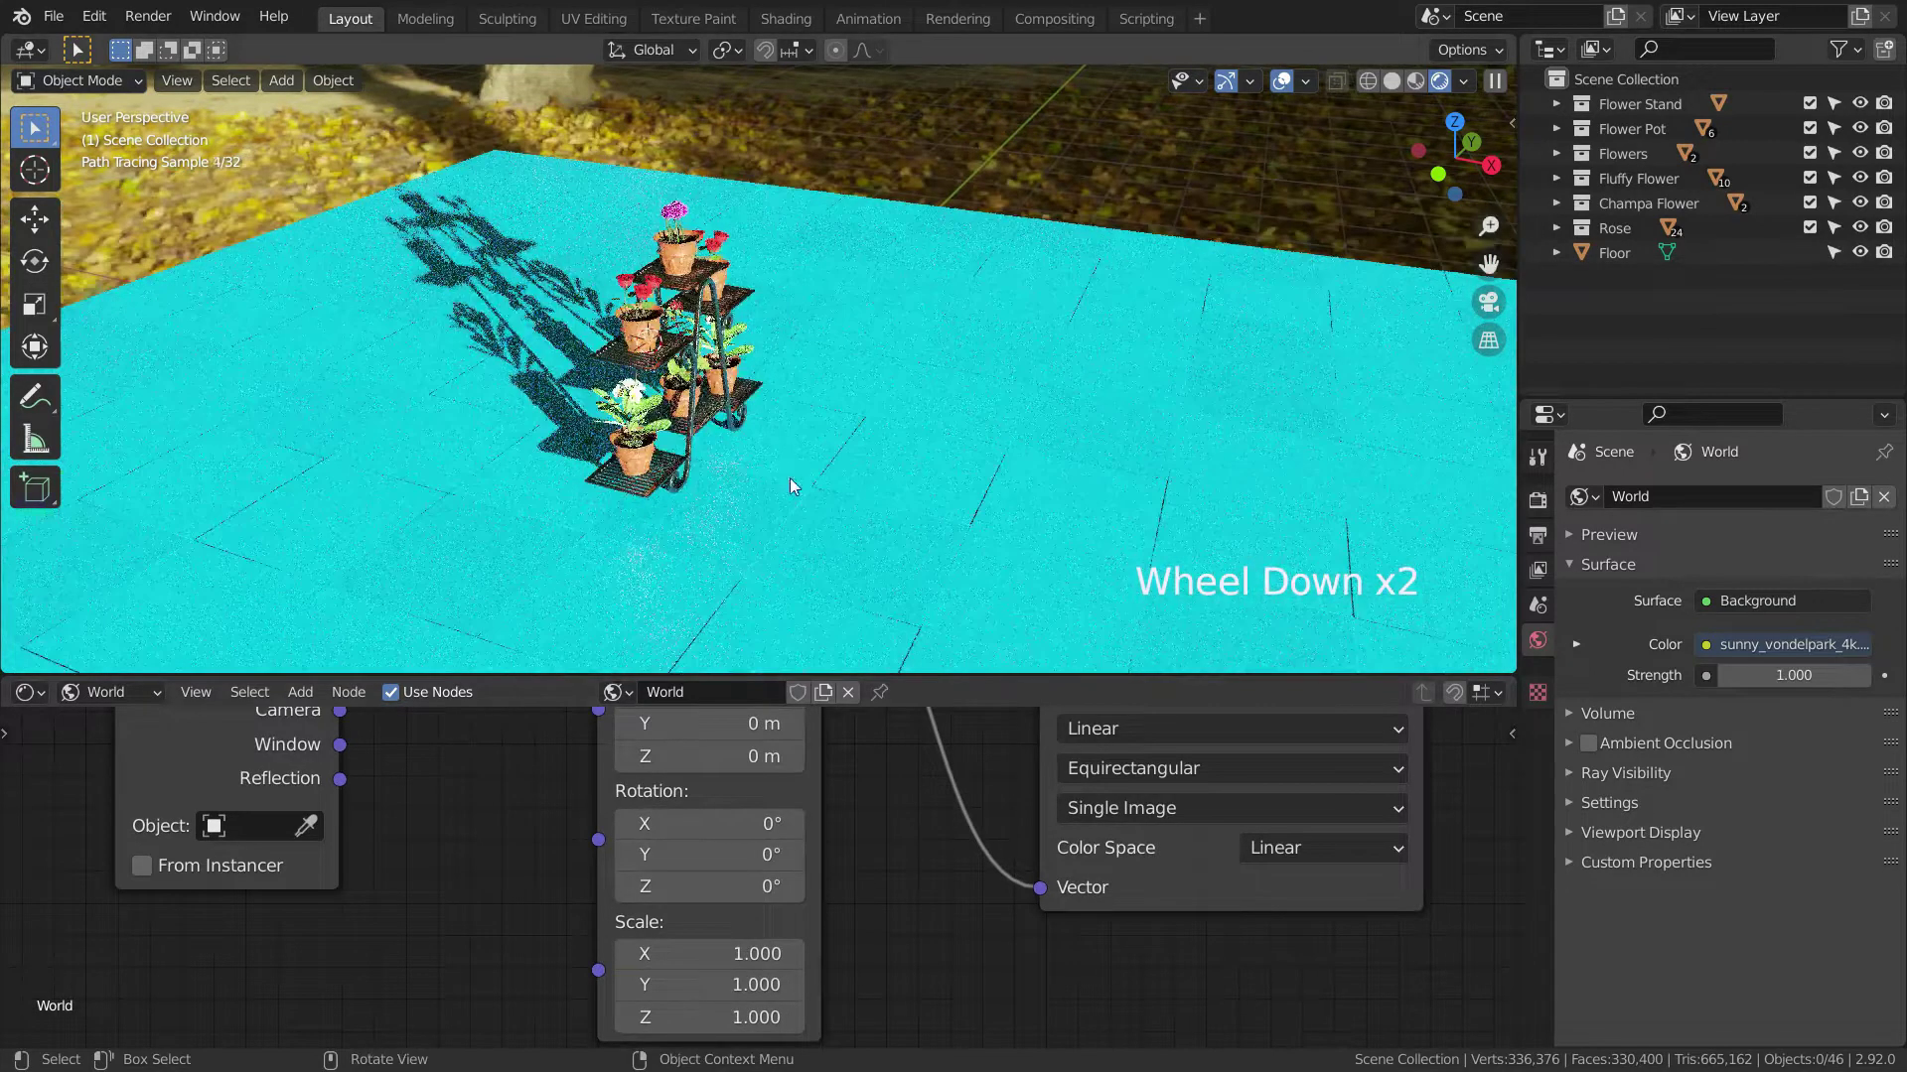
{"action": "middle_click_drag", "start_coordinate": [790, 479], "coordinate": [775, 457]}
{"action": "left_click_drag", "start_coordinate": [710, 886], "coordinate": [765, 886]}
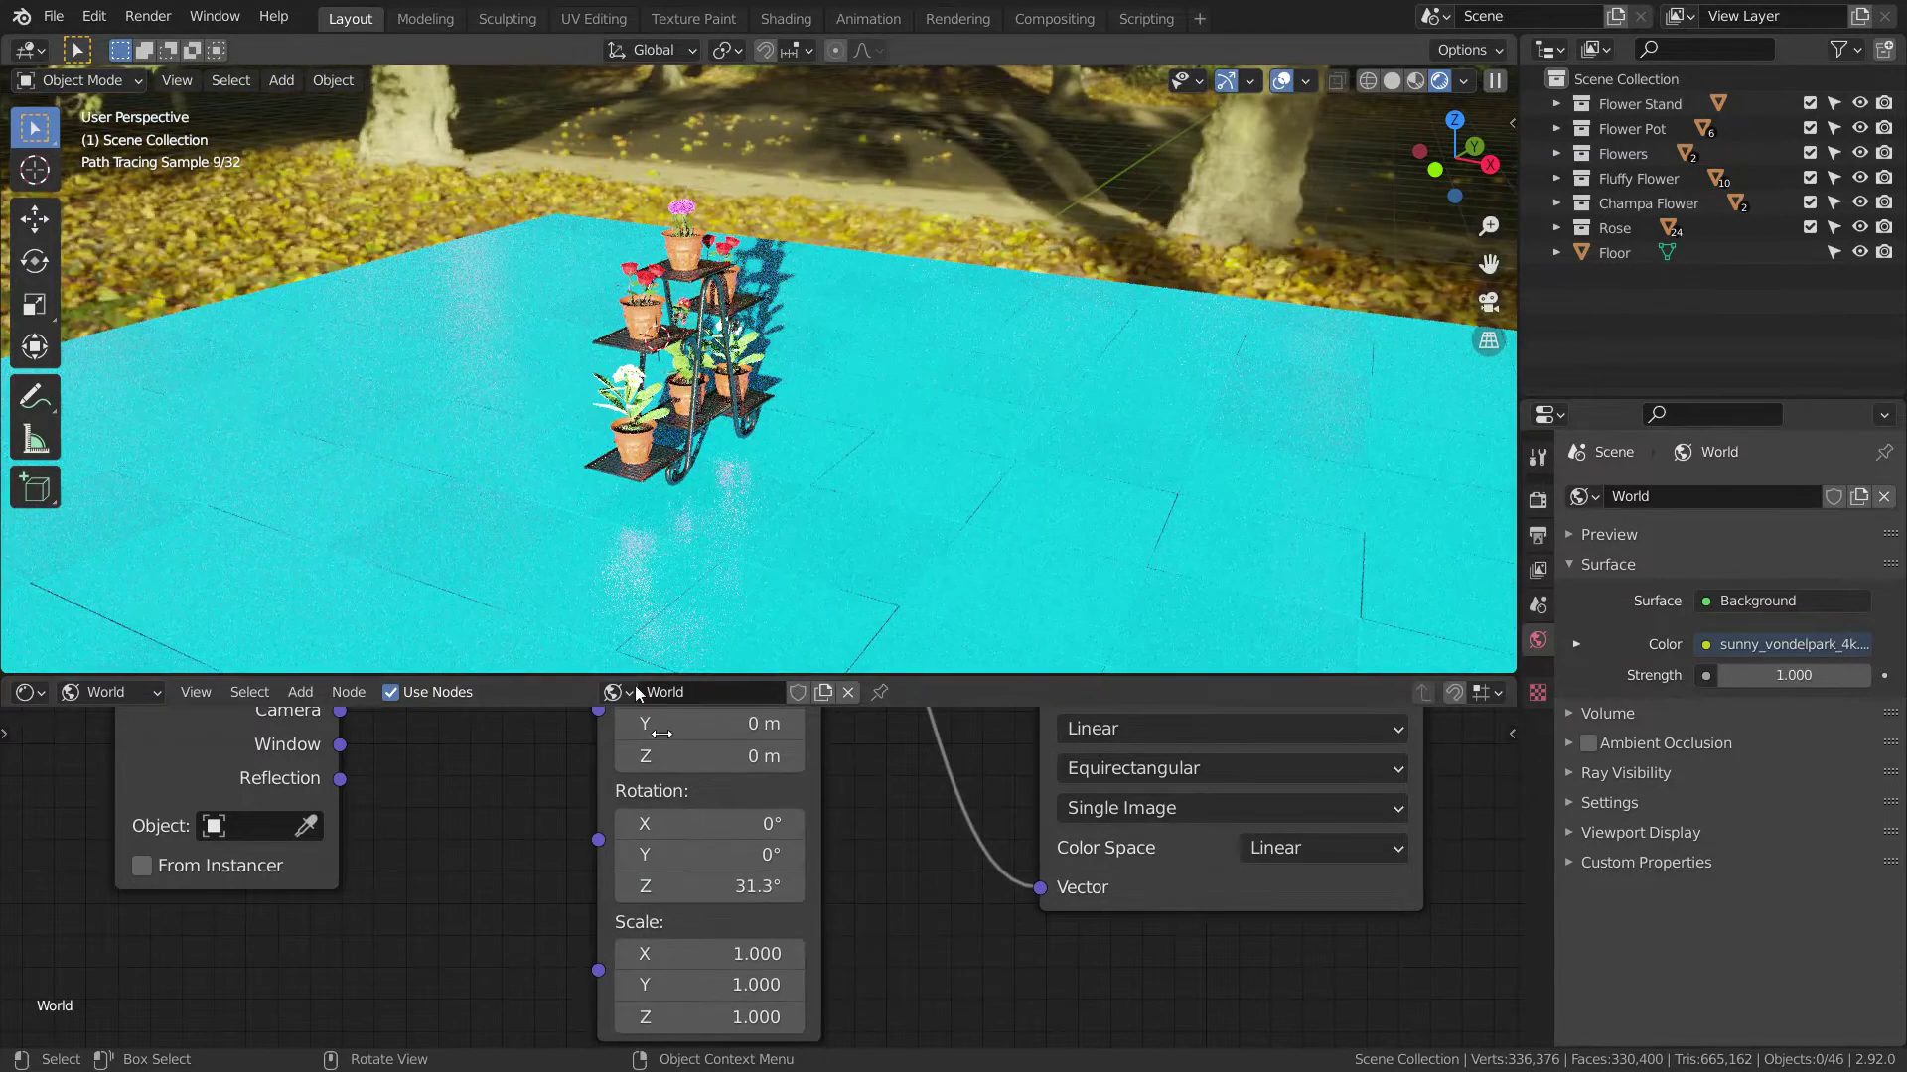
{"action": "left_click_drag", "start_coordinate": [710, 886], "coordinate": [755, 887]}
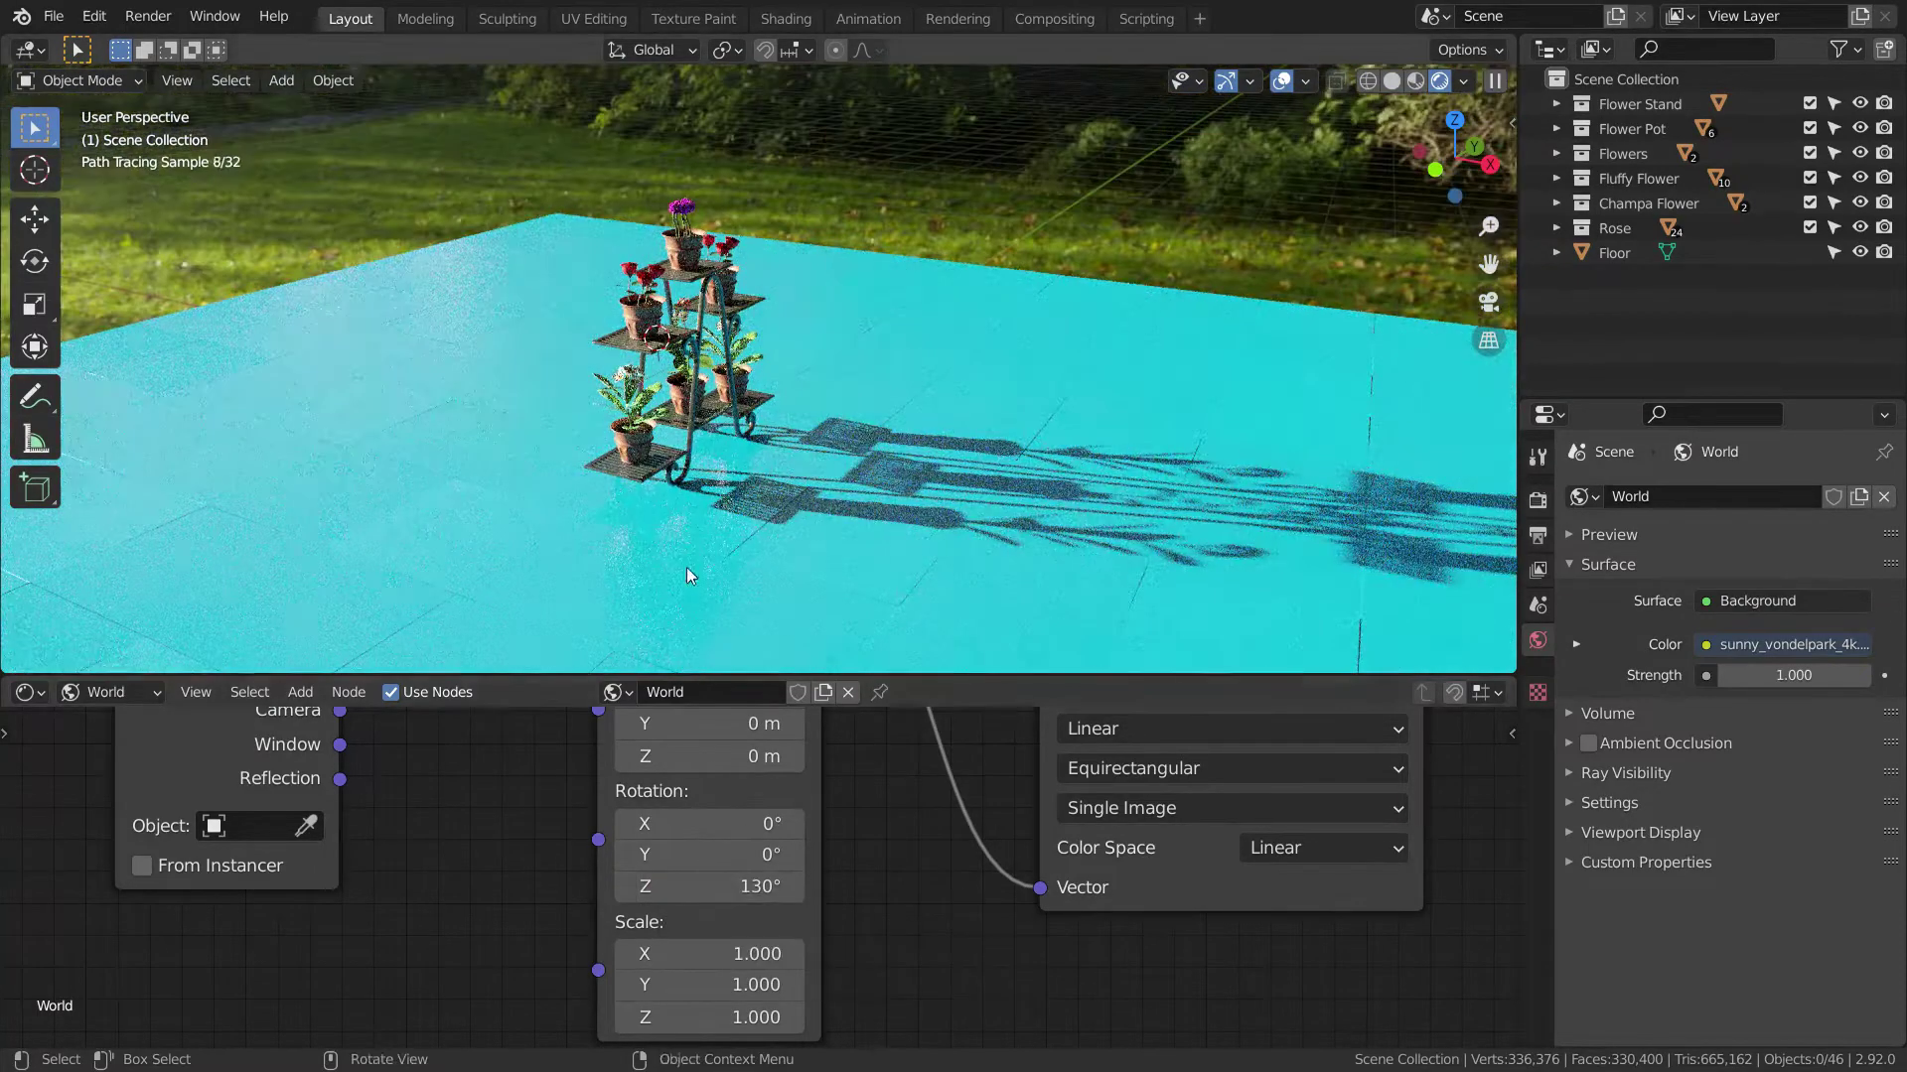
{"action": "left_click", "coordinate": [755, 887]}
{"action": "type", "text": "0"}
{"action": "key", "text": "Return"}
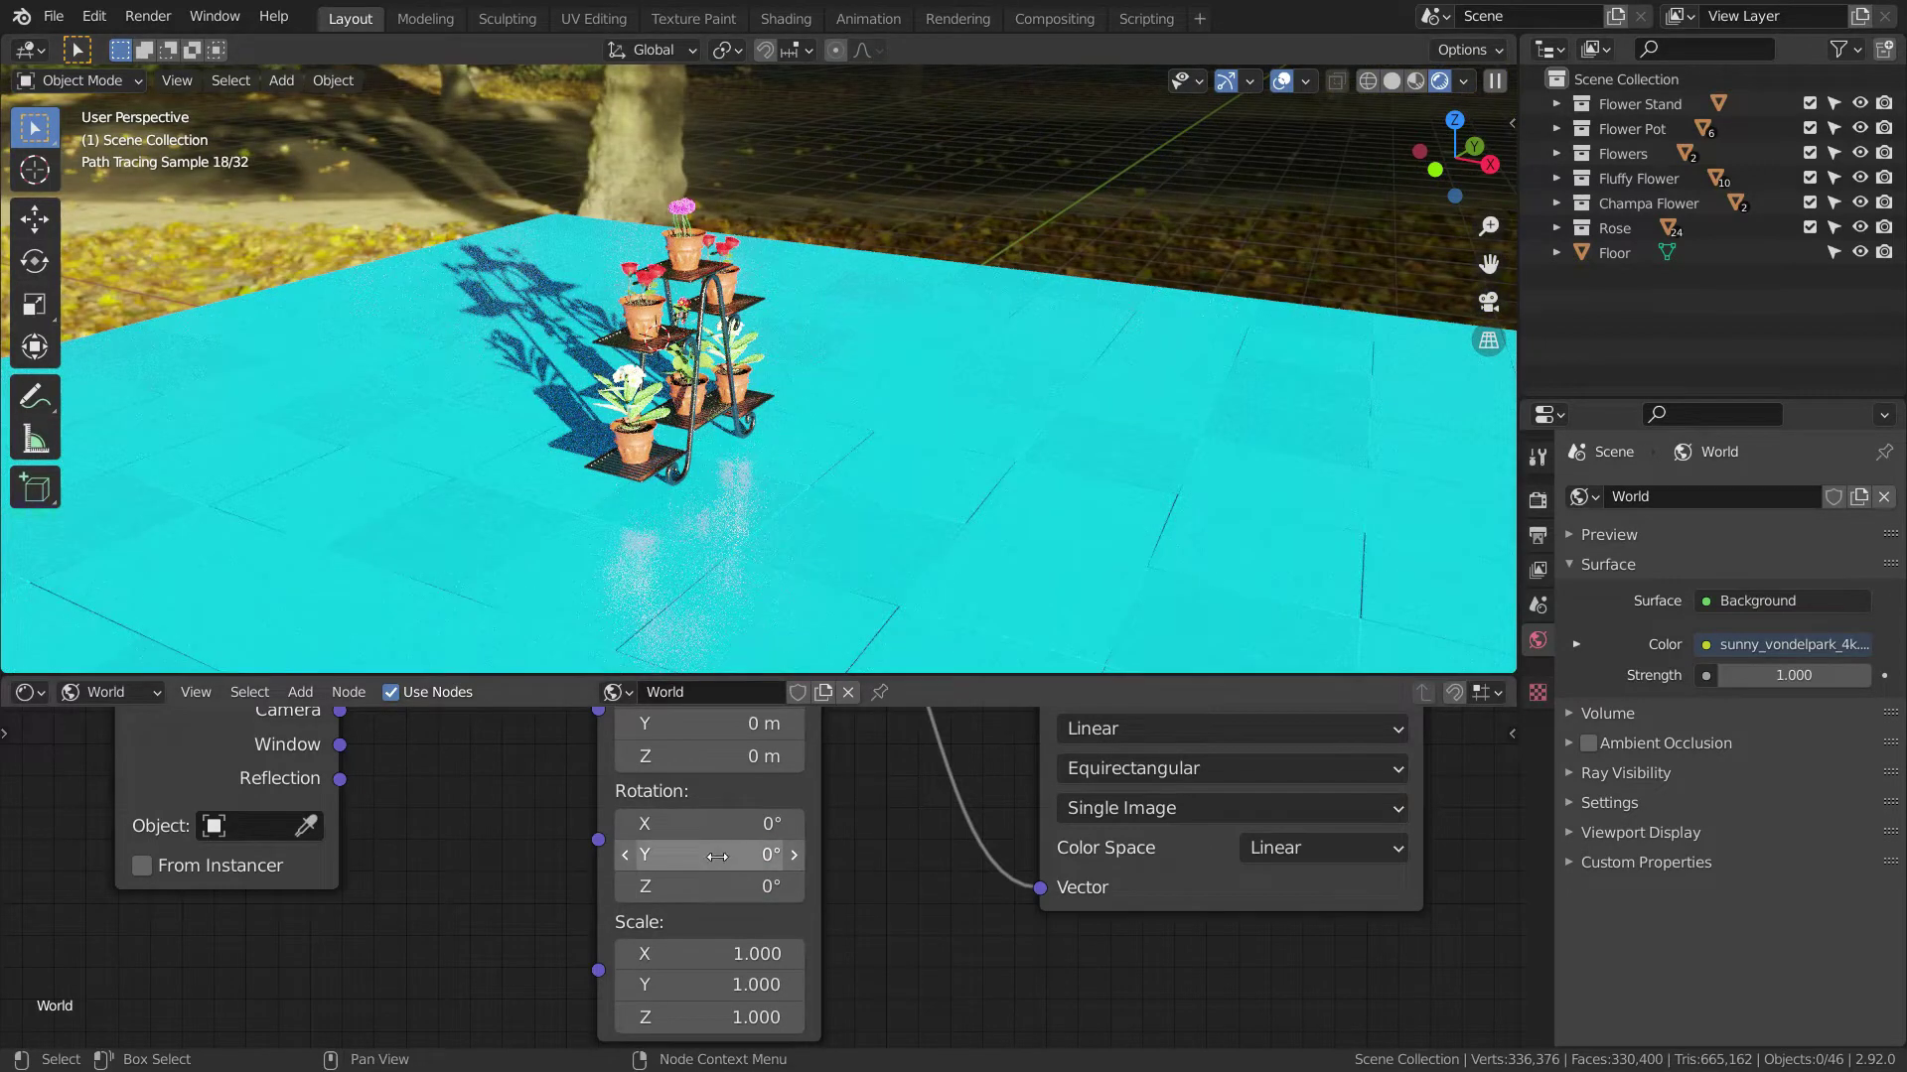
- Tilt the HDRI's Mapping Y rotation to test the shadows, then reset it to 0°
{"action": "left_click_drag", "start_coordinate": [717, 856], "coordinate": [680, 858]}
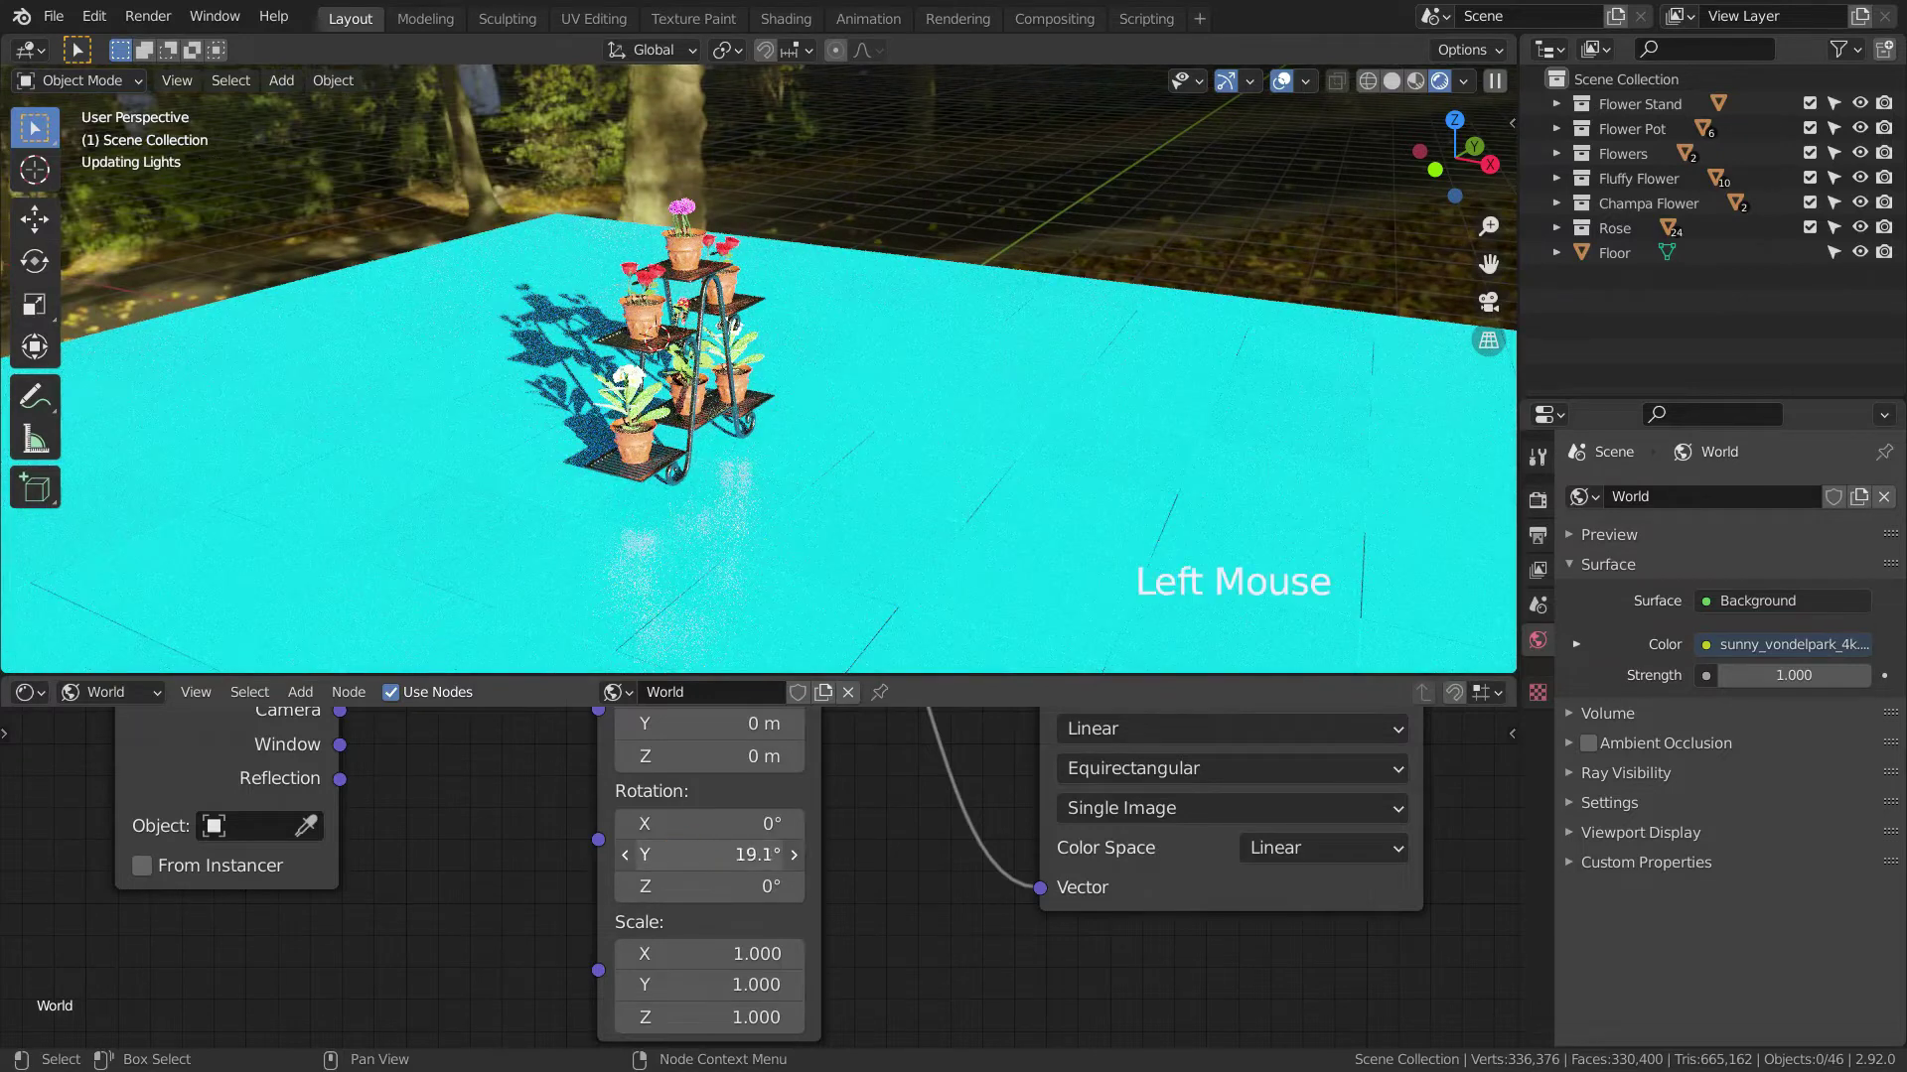
{"action": "middle_click_drag", "start_coordinate": [459, 304], "coordinate": [540, 457]}
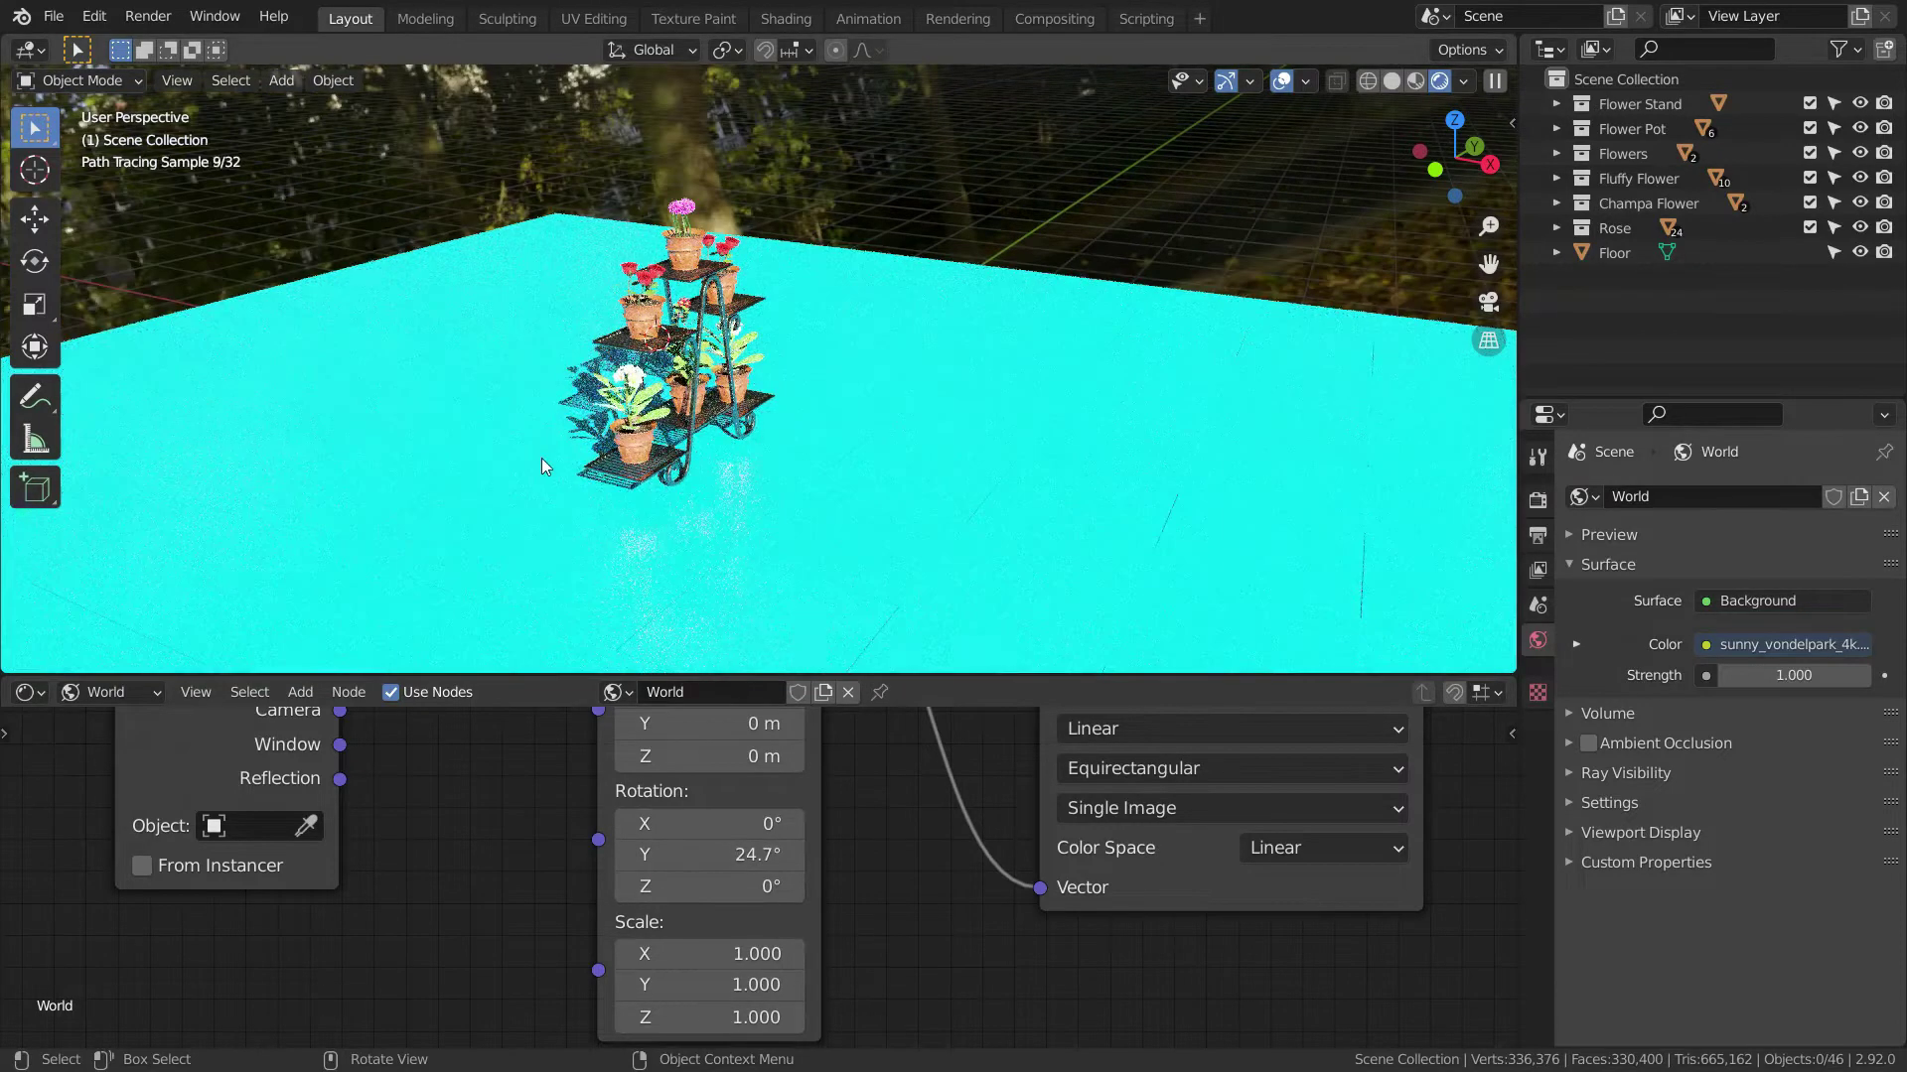
{"action": "scroll", "coordinate": [546, 415], "scroll_direction": "up", "scroll_amount": 2}
{"action": "left_click_drag", "start_coordinate": [685, 855], "coordinate": [715, 855]}
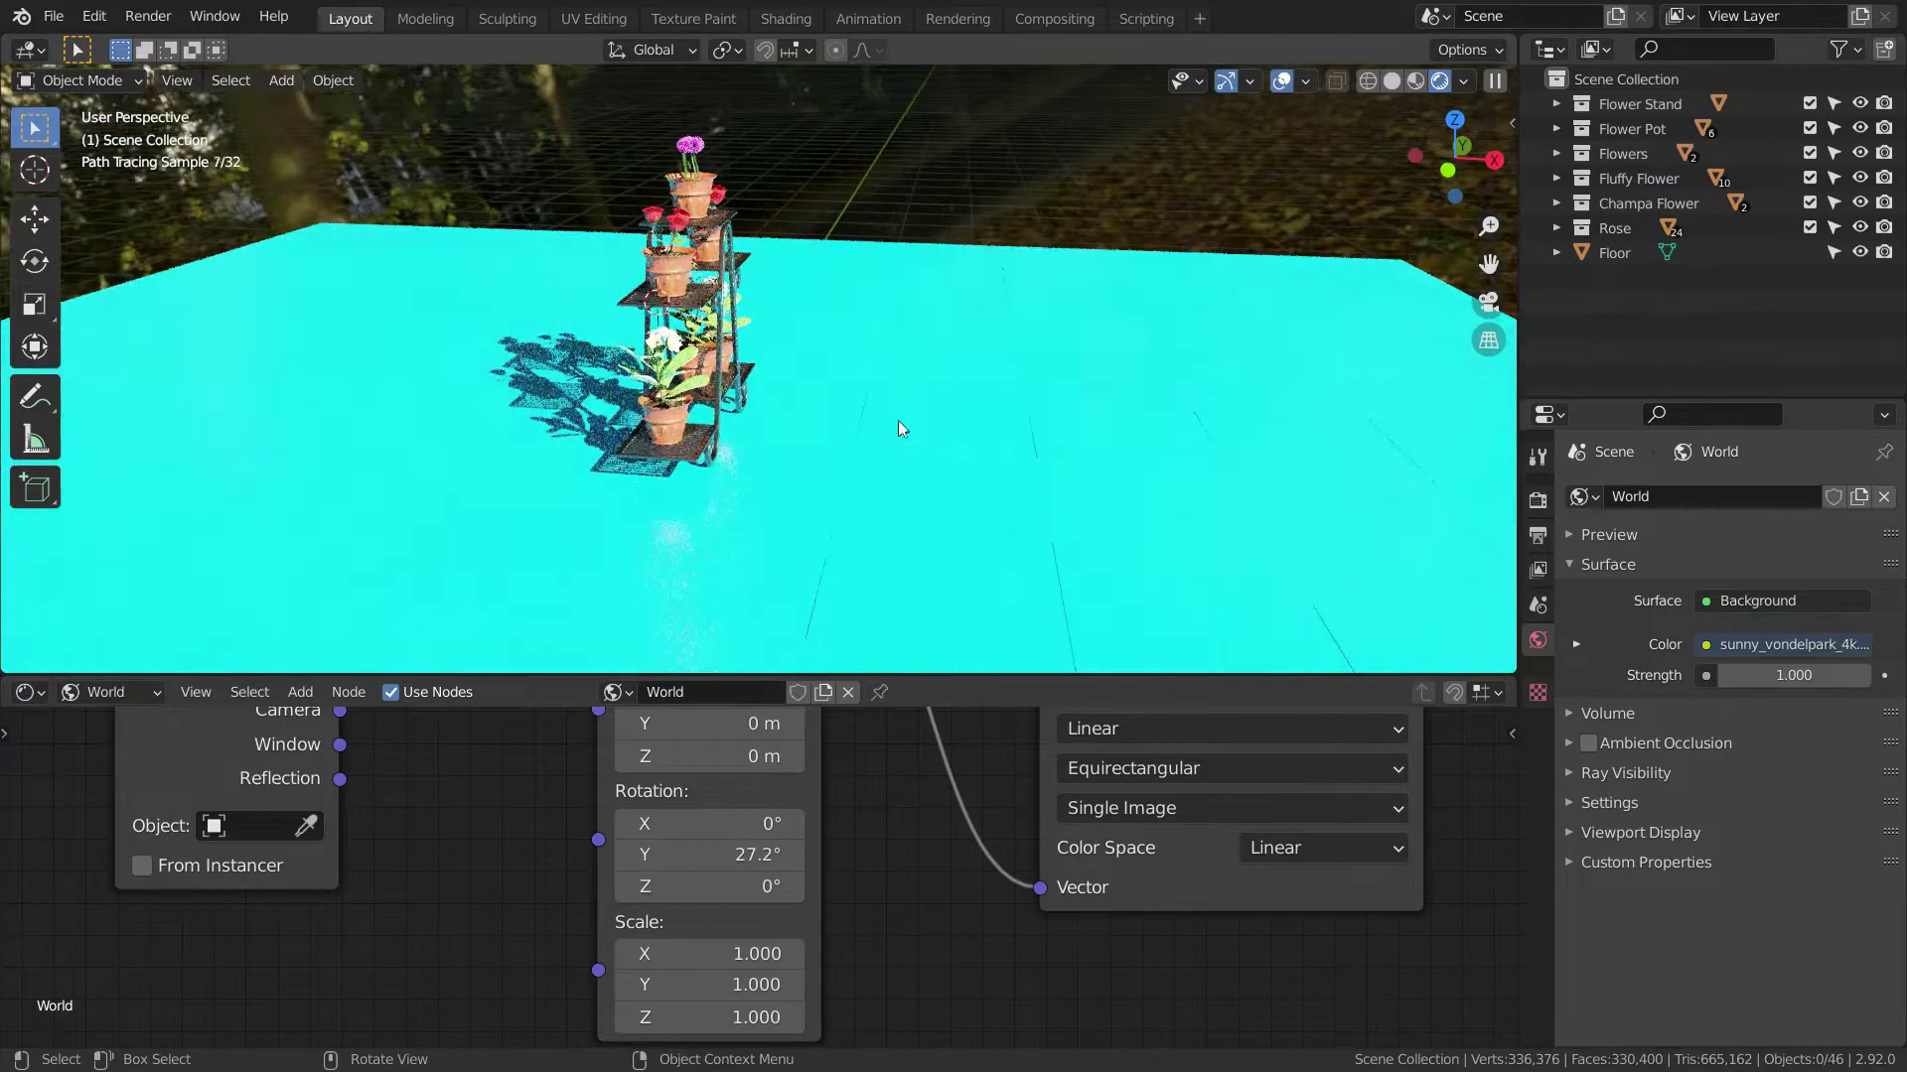
{"action": "left_click", "coordinate": [685, 855]}
{"action": "scroll", "coordinate": [1005, 432], "scroll_direction": "down", "scroll_amount": 5}
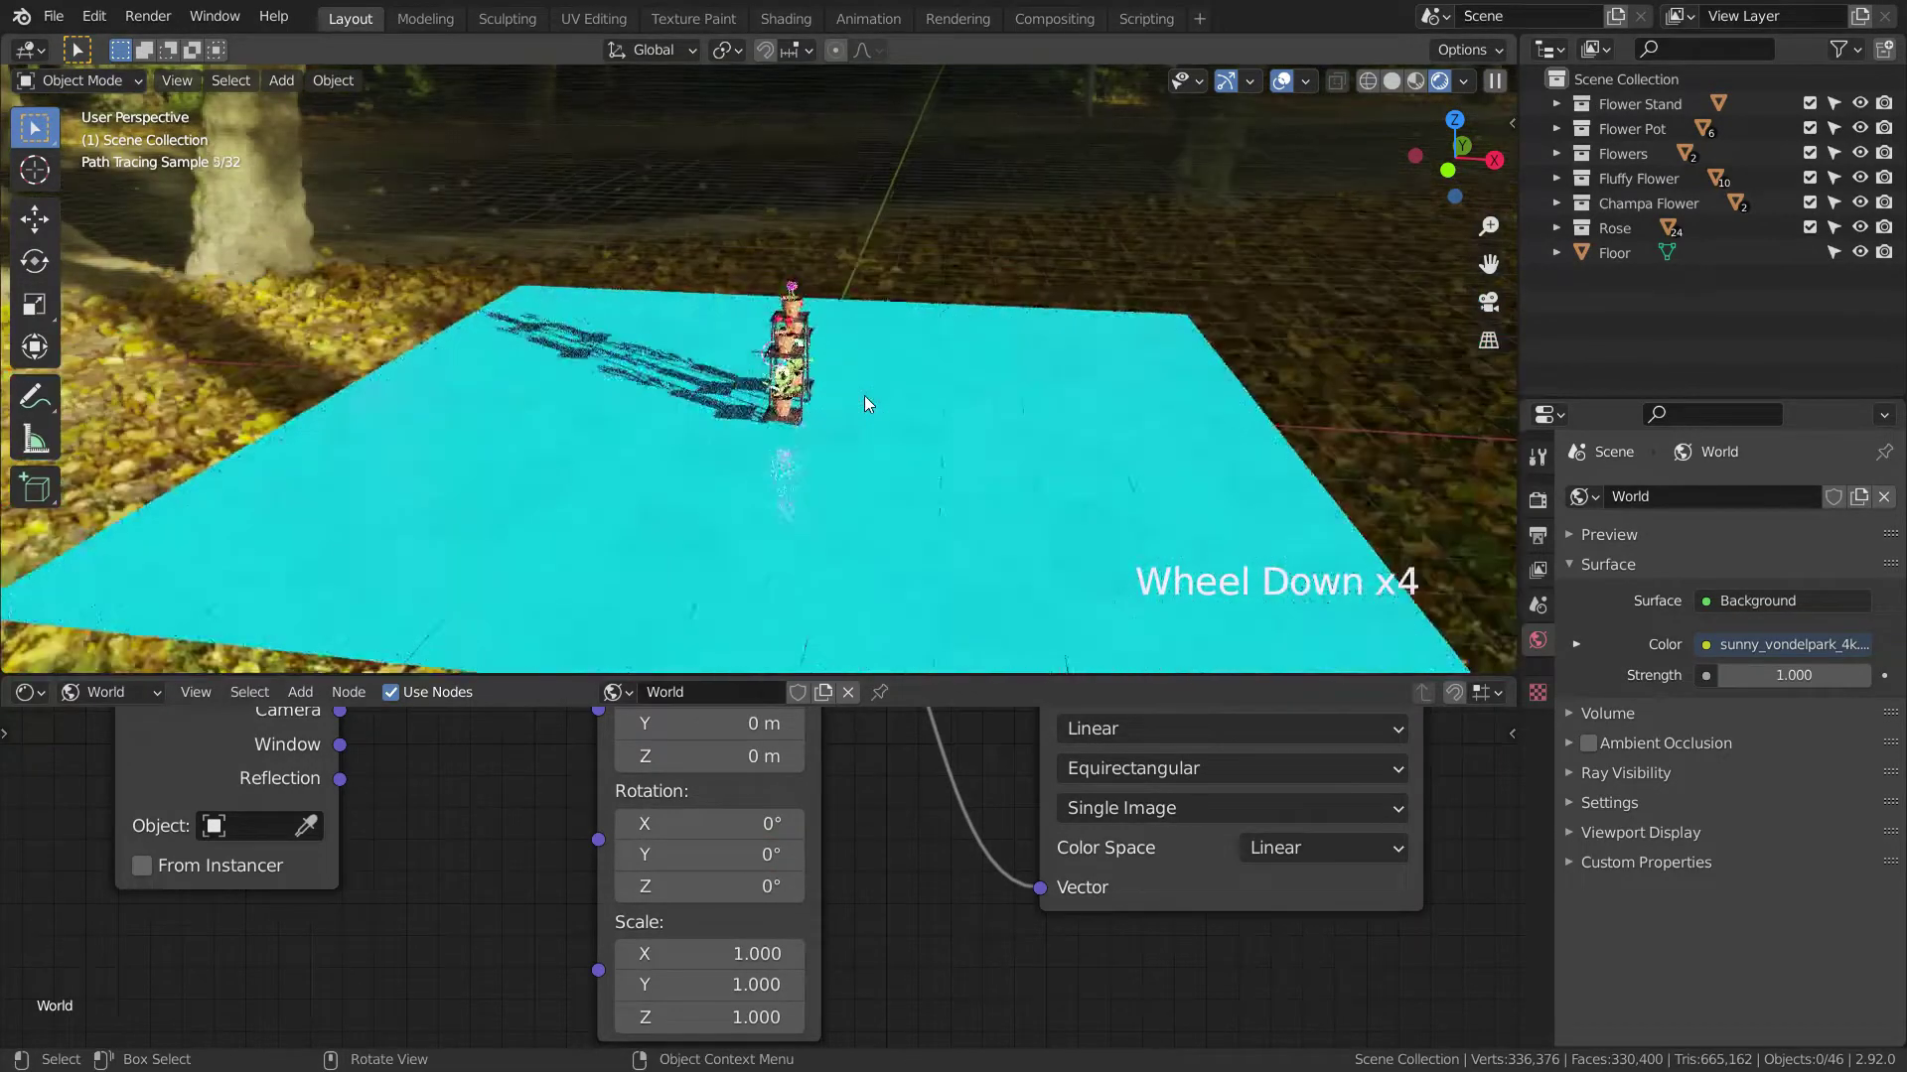
{"action": "scroll", "coordinate": [884, 432], "scroll_direction": "up", "scroll_amount": 4}
{"action": "middle_click_drag", "start_coordinate": [883, 434], "coordinate": [814, 437]}
{"action": "scroll", "coordinate": [816, 439], "scroll_direction": "up", "scroll_amount": 2}
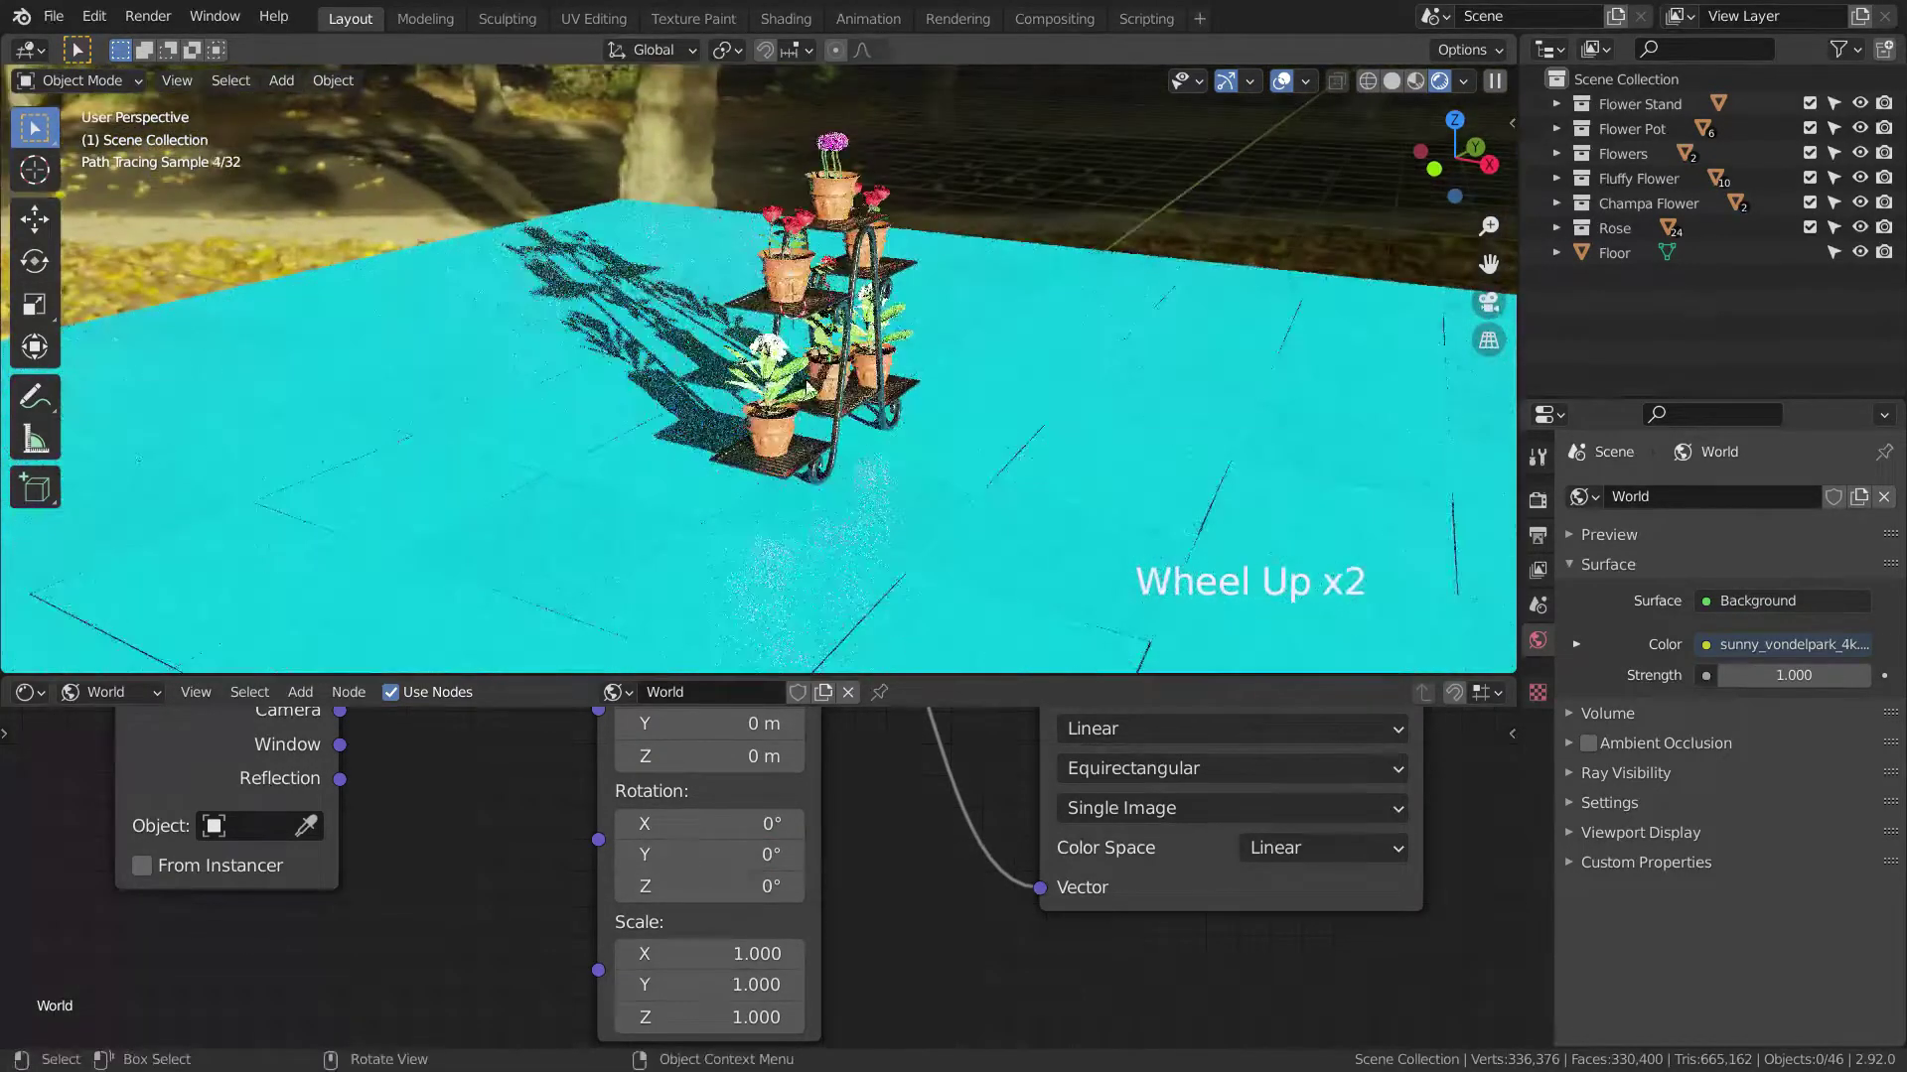
{"action": "scroll", "coordinate": [926, 864], "scroll_direction": "down", "scroll_amount": 13}
{"action": "scroll", "coordinate": [1033, 834], "scroll_direction": "up", "scroll_amount": 14}
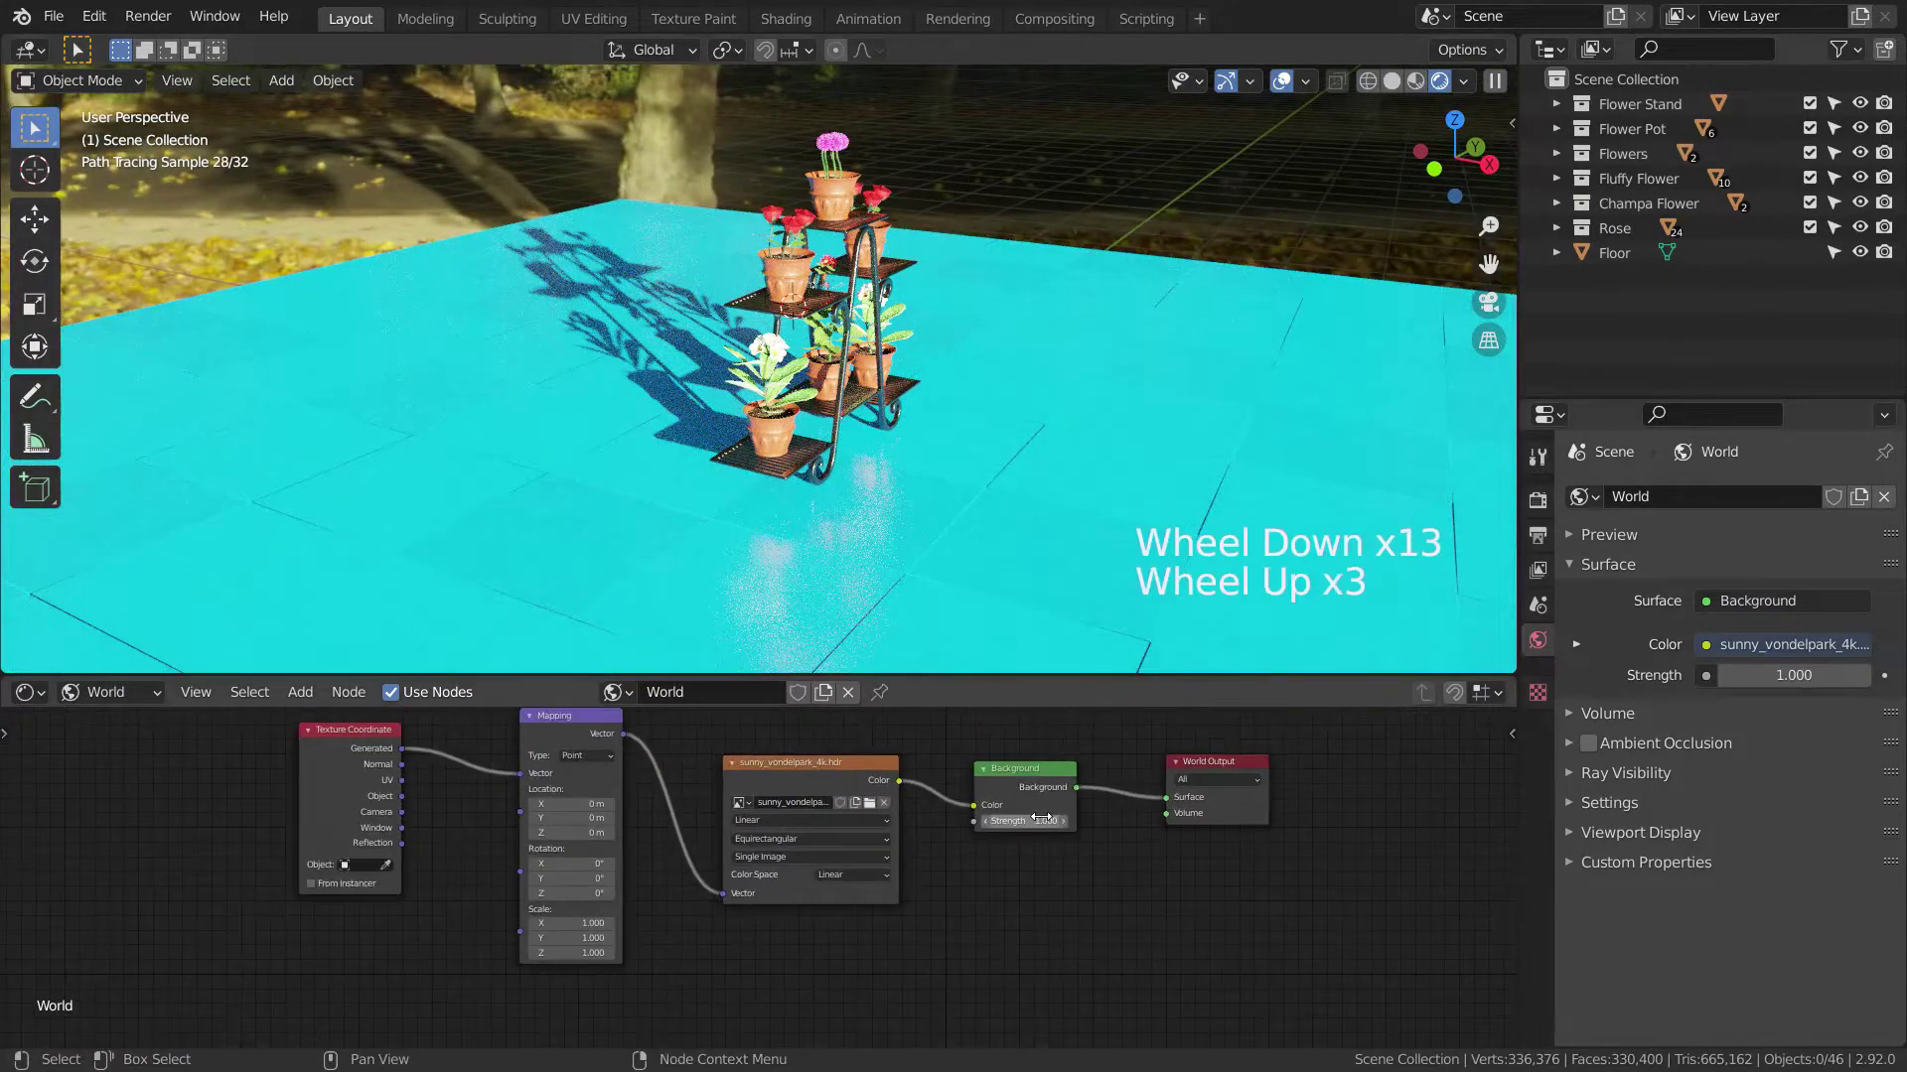
{"action": "scroll", "coordinate": [1046, 830], "scroll_direction": "up", "scroll_amount": 1}
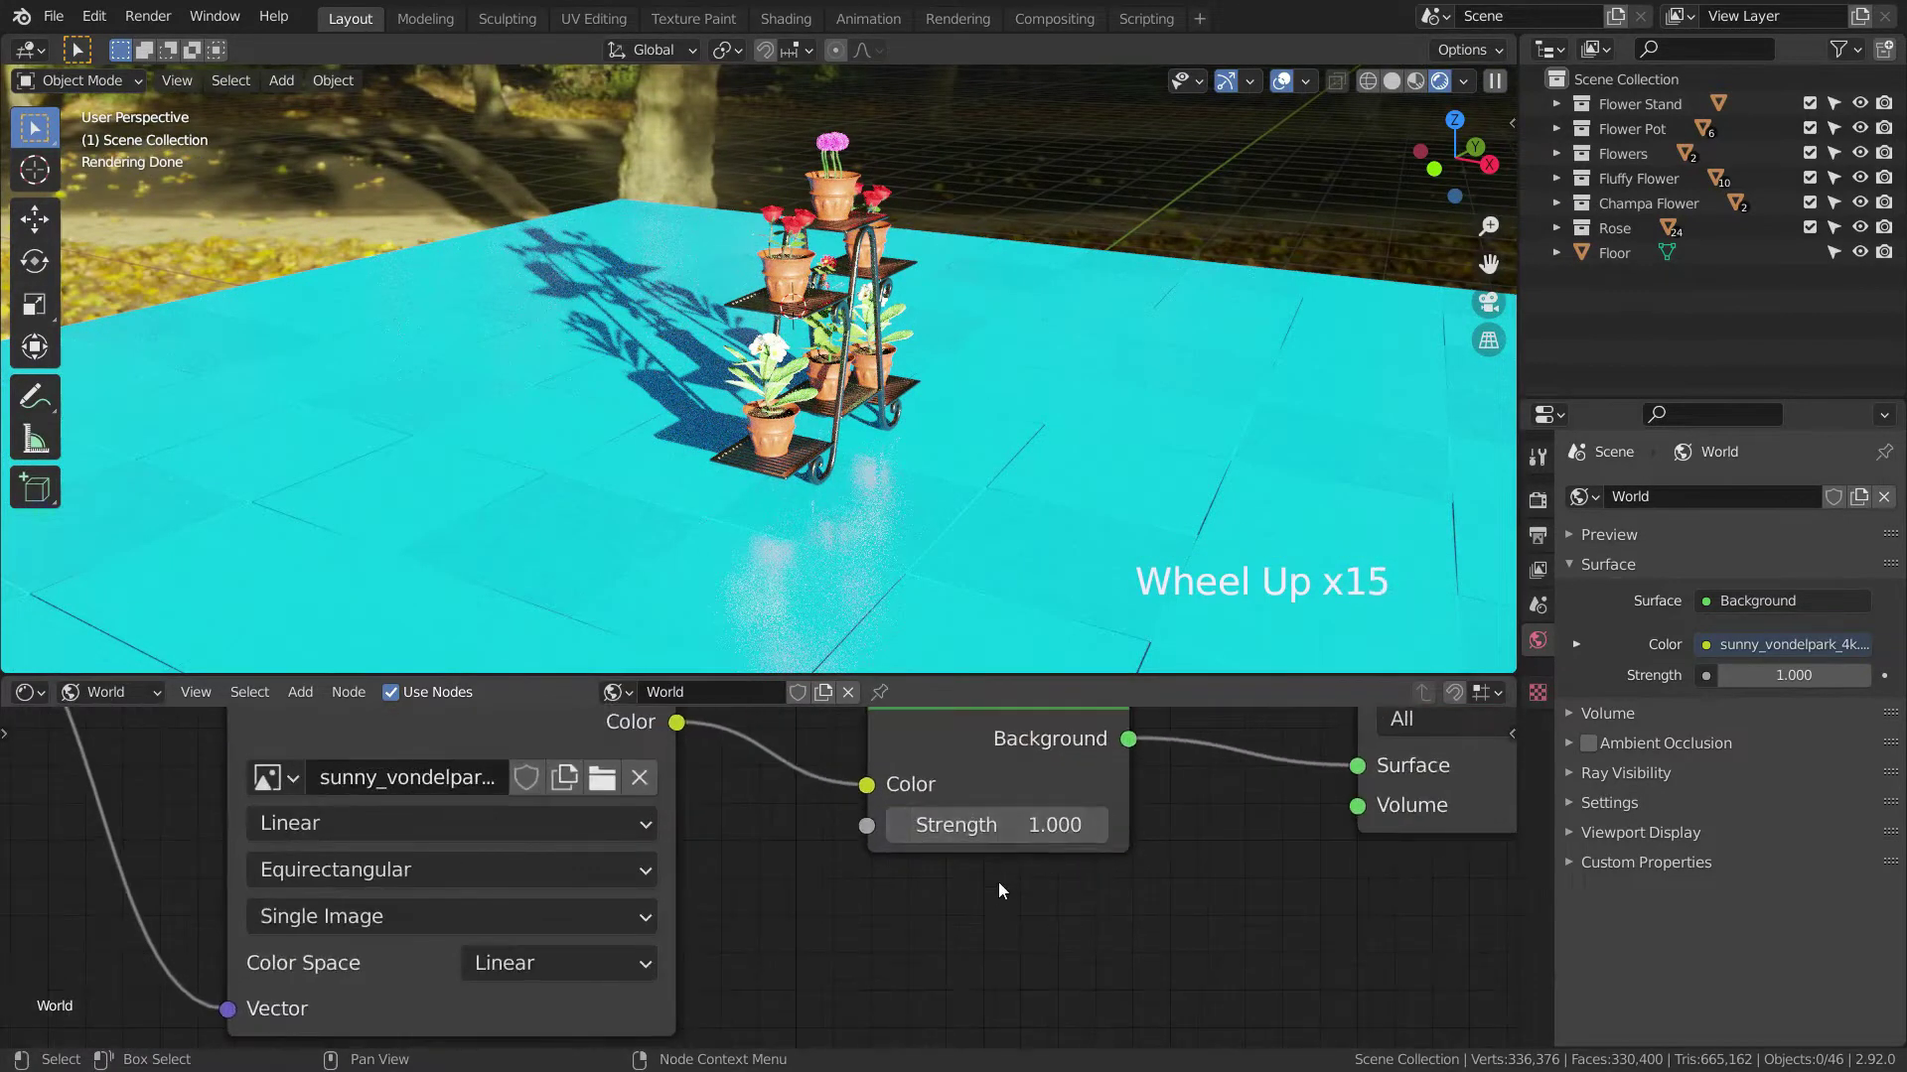
{"action": "scroll", "coordinate": [998, 882], "scroll_direction": "down", "scroll_amount": 2}
{"action": "middle_click_drag", "start_coordinate": [1093, 840], "coordinate": [1094, 873]}
{"action": "left_click", "coordinate": [983, 872]}
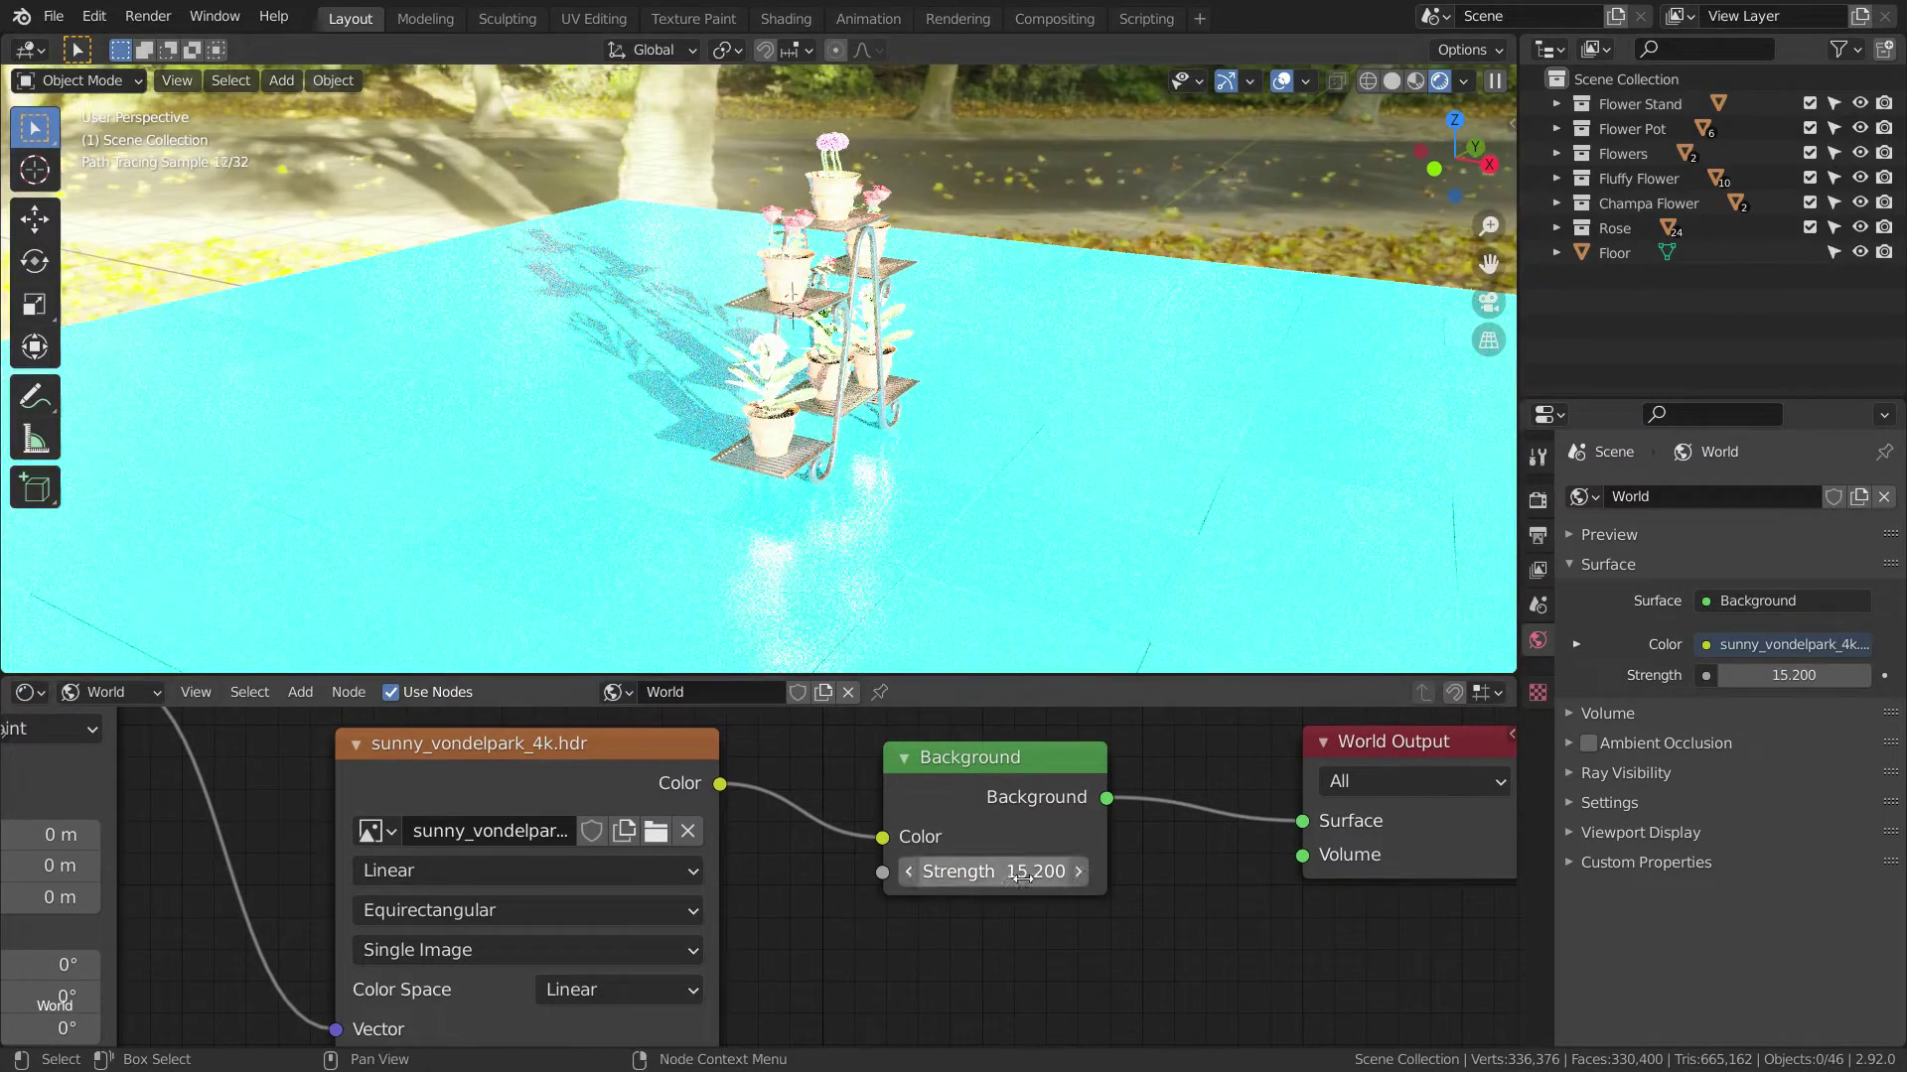
{"action": "left_click", "coordinate": [968, 874]}
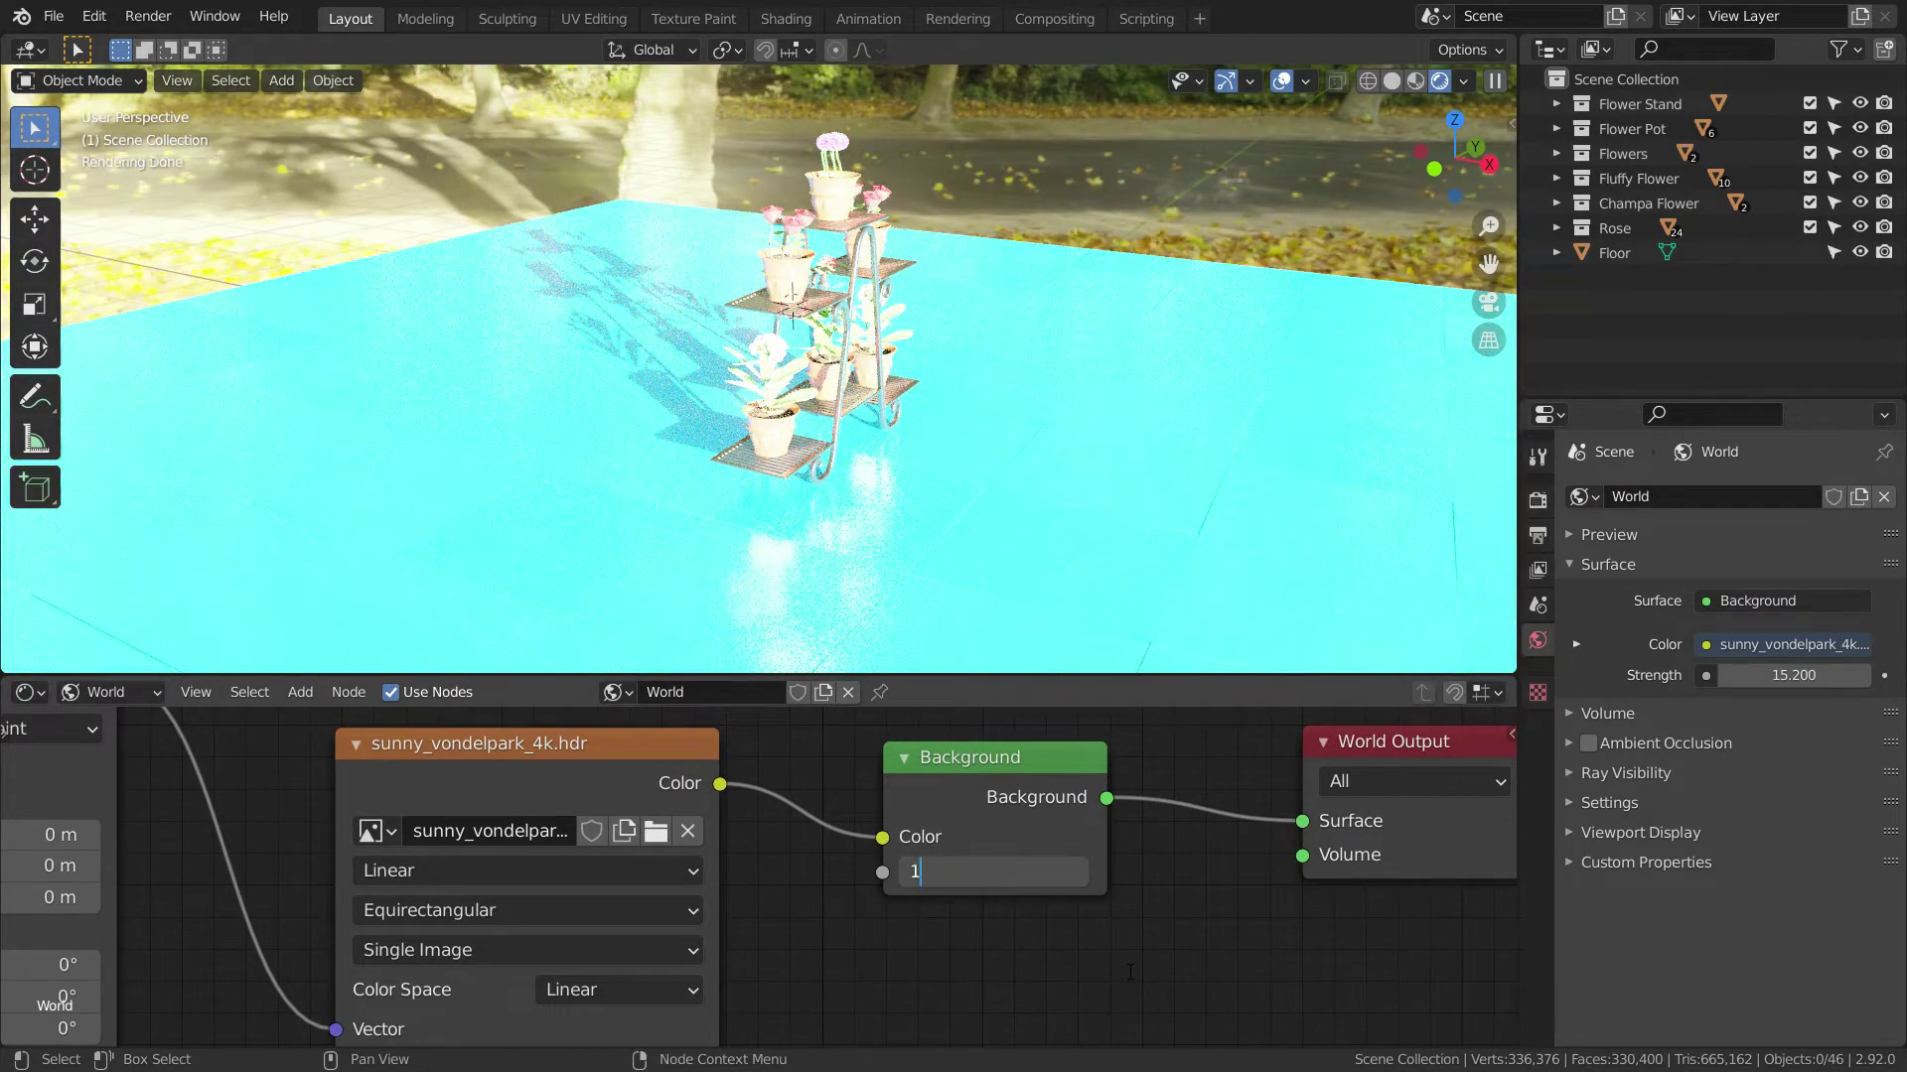
{"action": "type", "text": "1"}
{"action": "key", "text": "Return"}
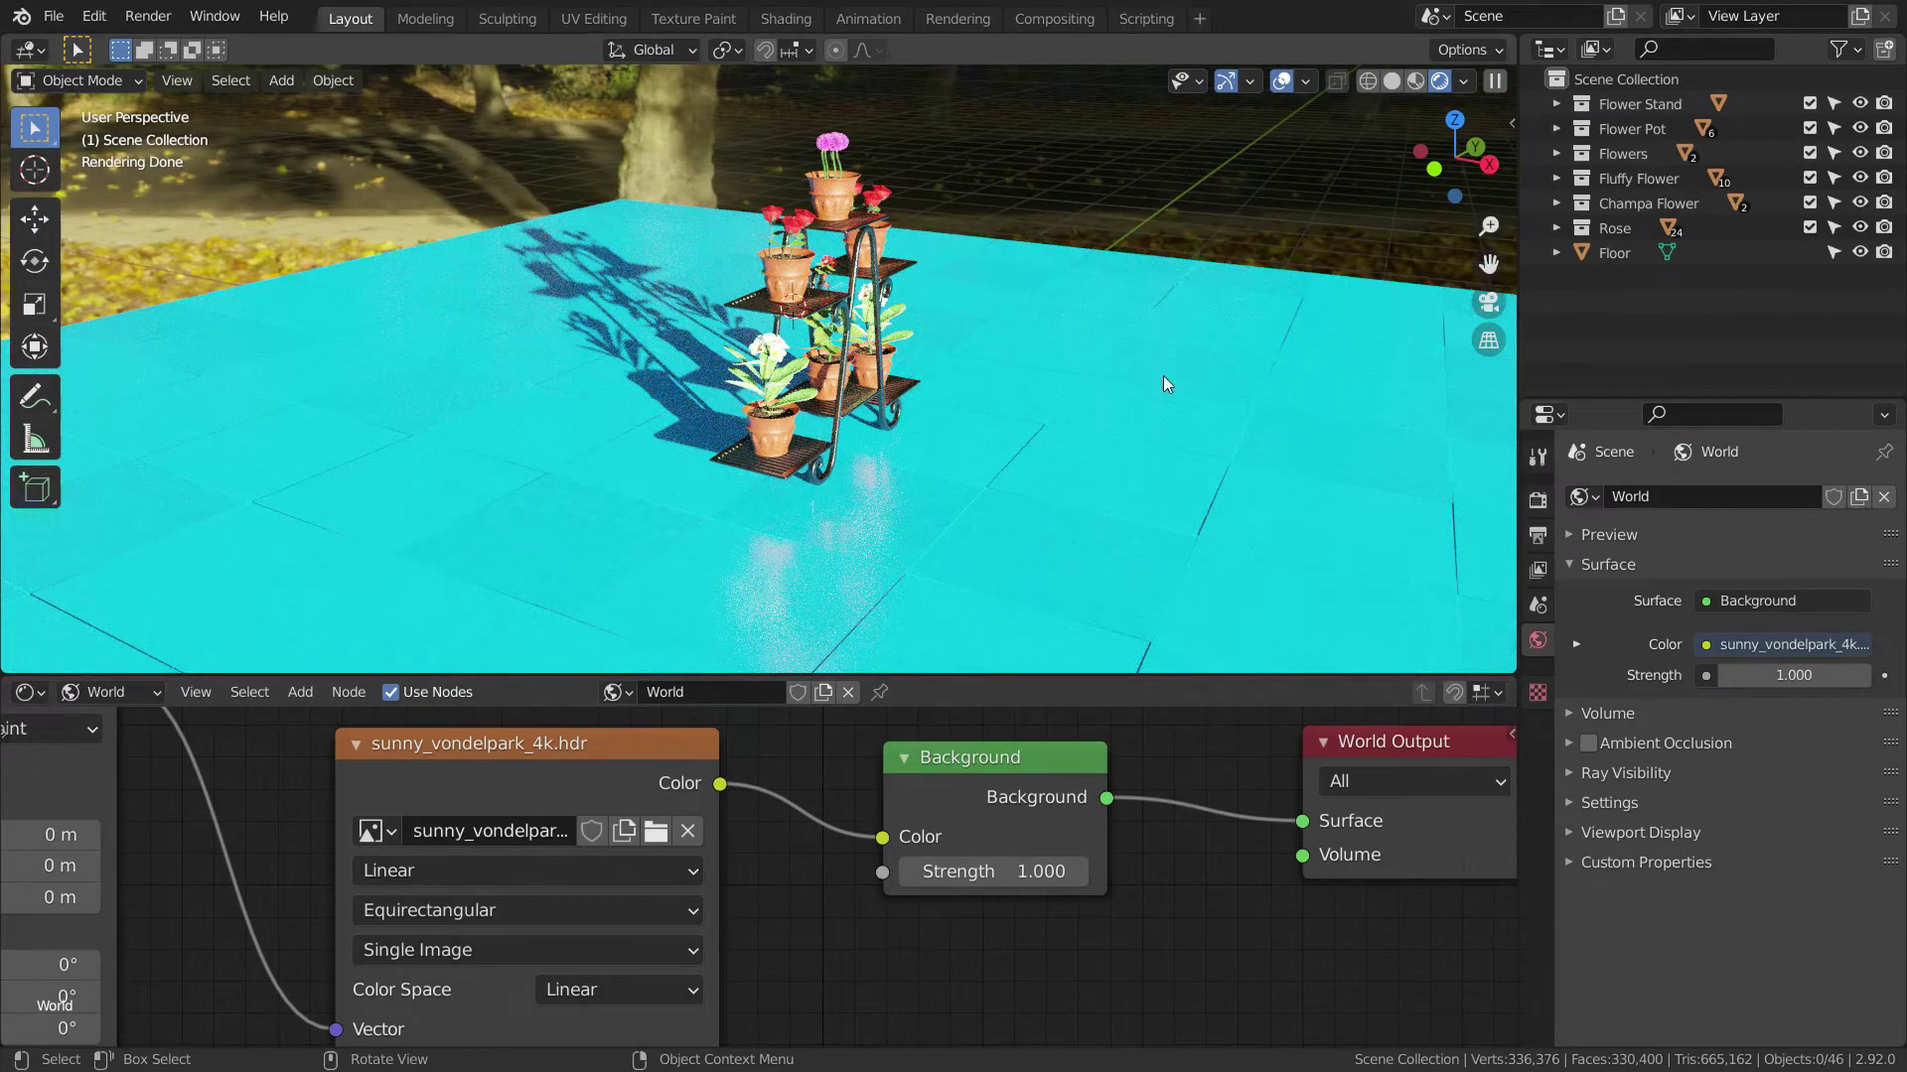
{"action": "middle_click_drag", "start_coordinate": [1163, 384], "coordinate": [961, 313]}
{"action": "scroll", "coordinate": [1029, 316], "scroll_direction": "up", "scroll_amount": 2}
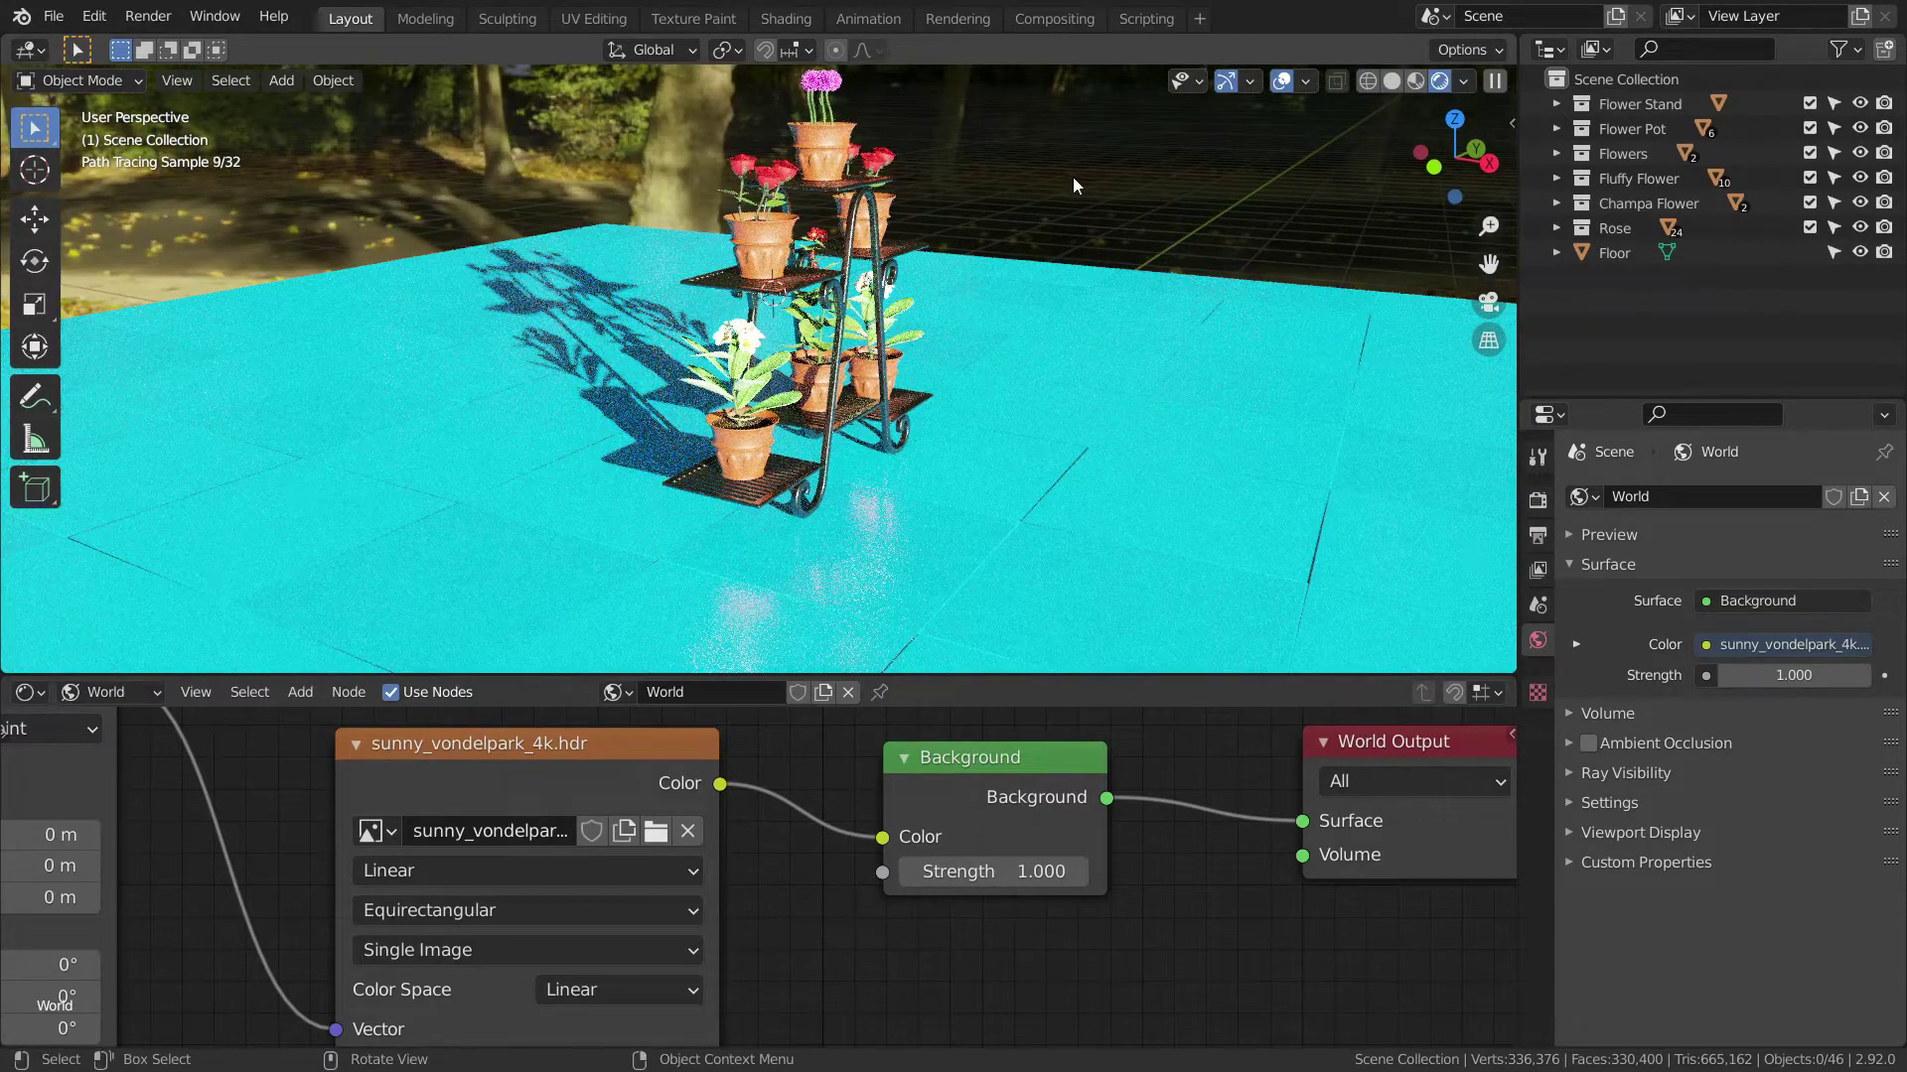
- Show the render settings with the Film section expanded
{"action": "left_click", "coordinate": [1537, 504]}
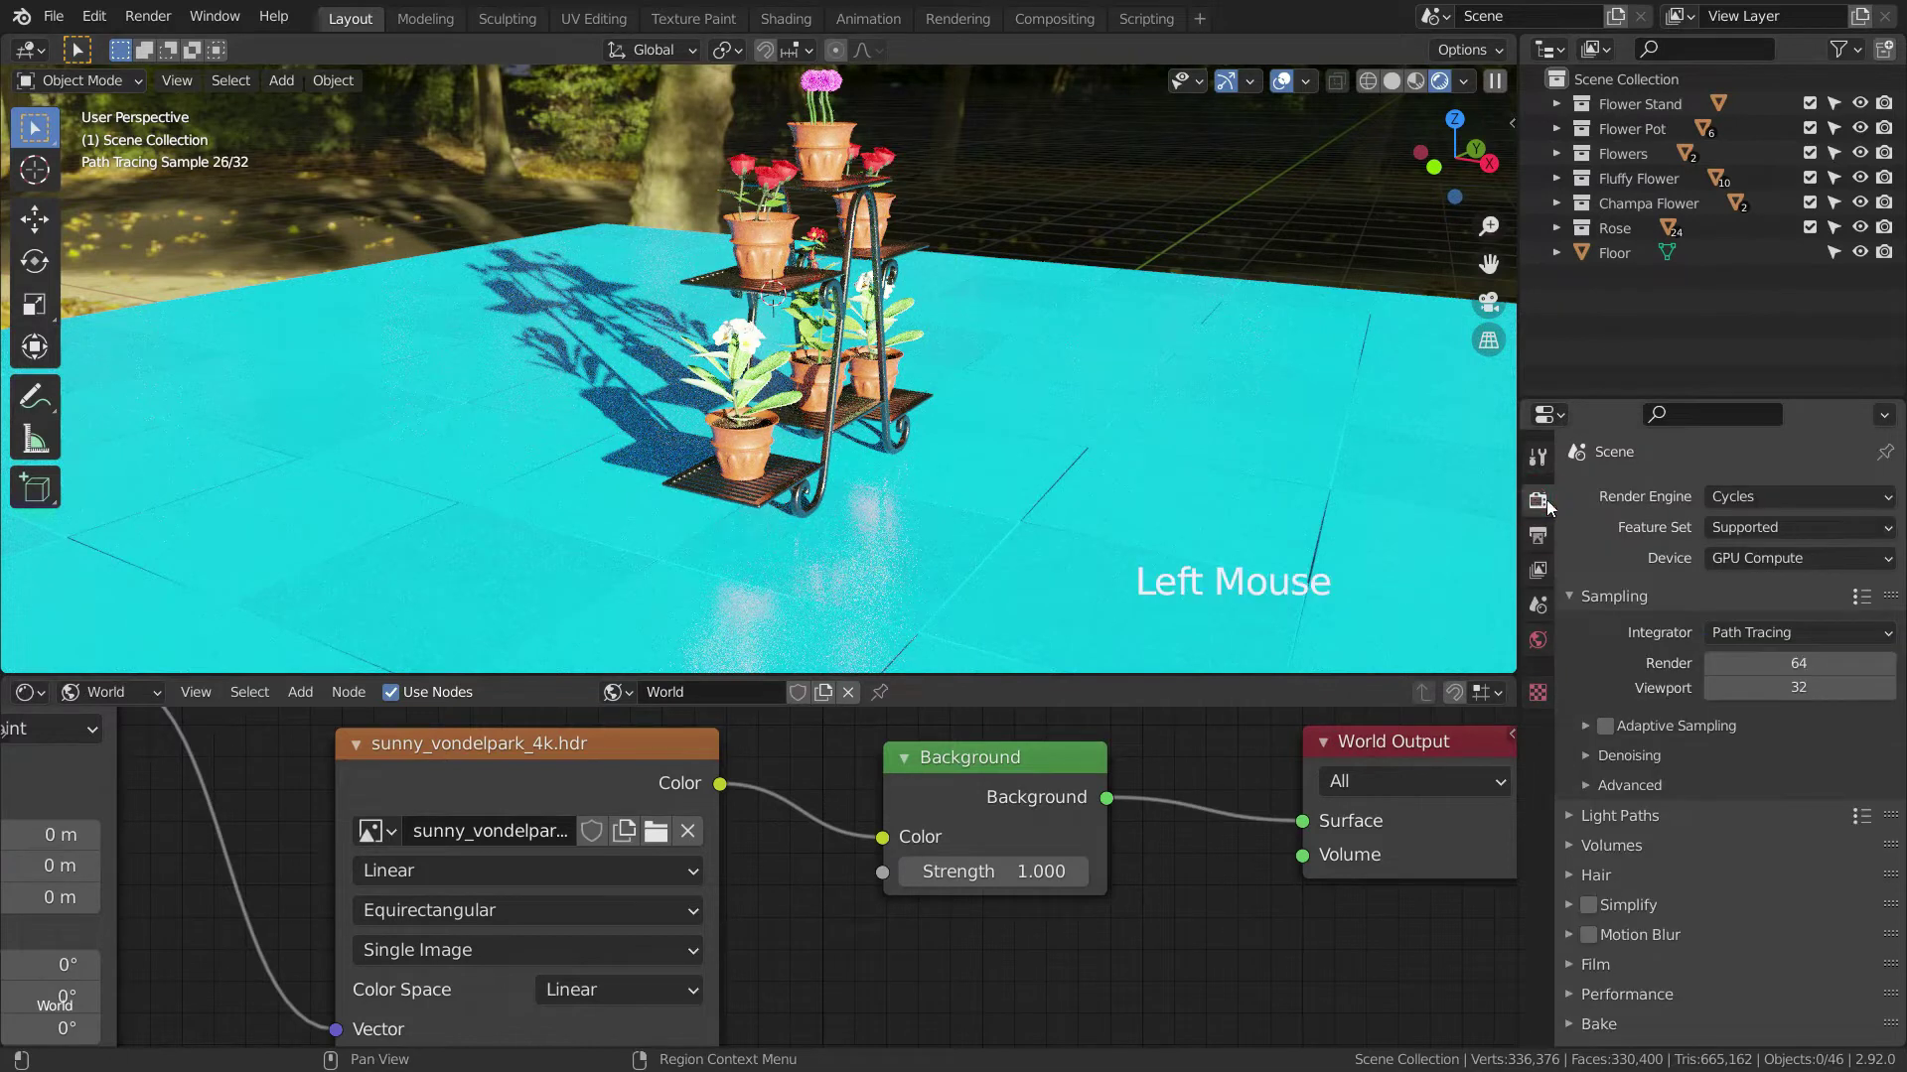
{"action": "scroll", "coordinate": [1654, 596], "scroll_direction": "down", "scroll_amount": 4}
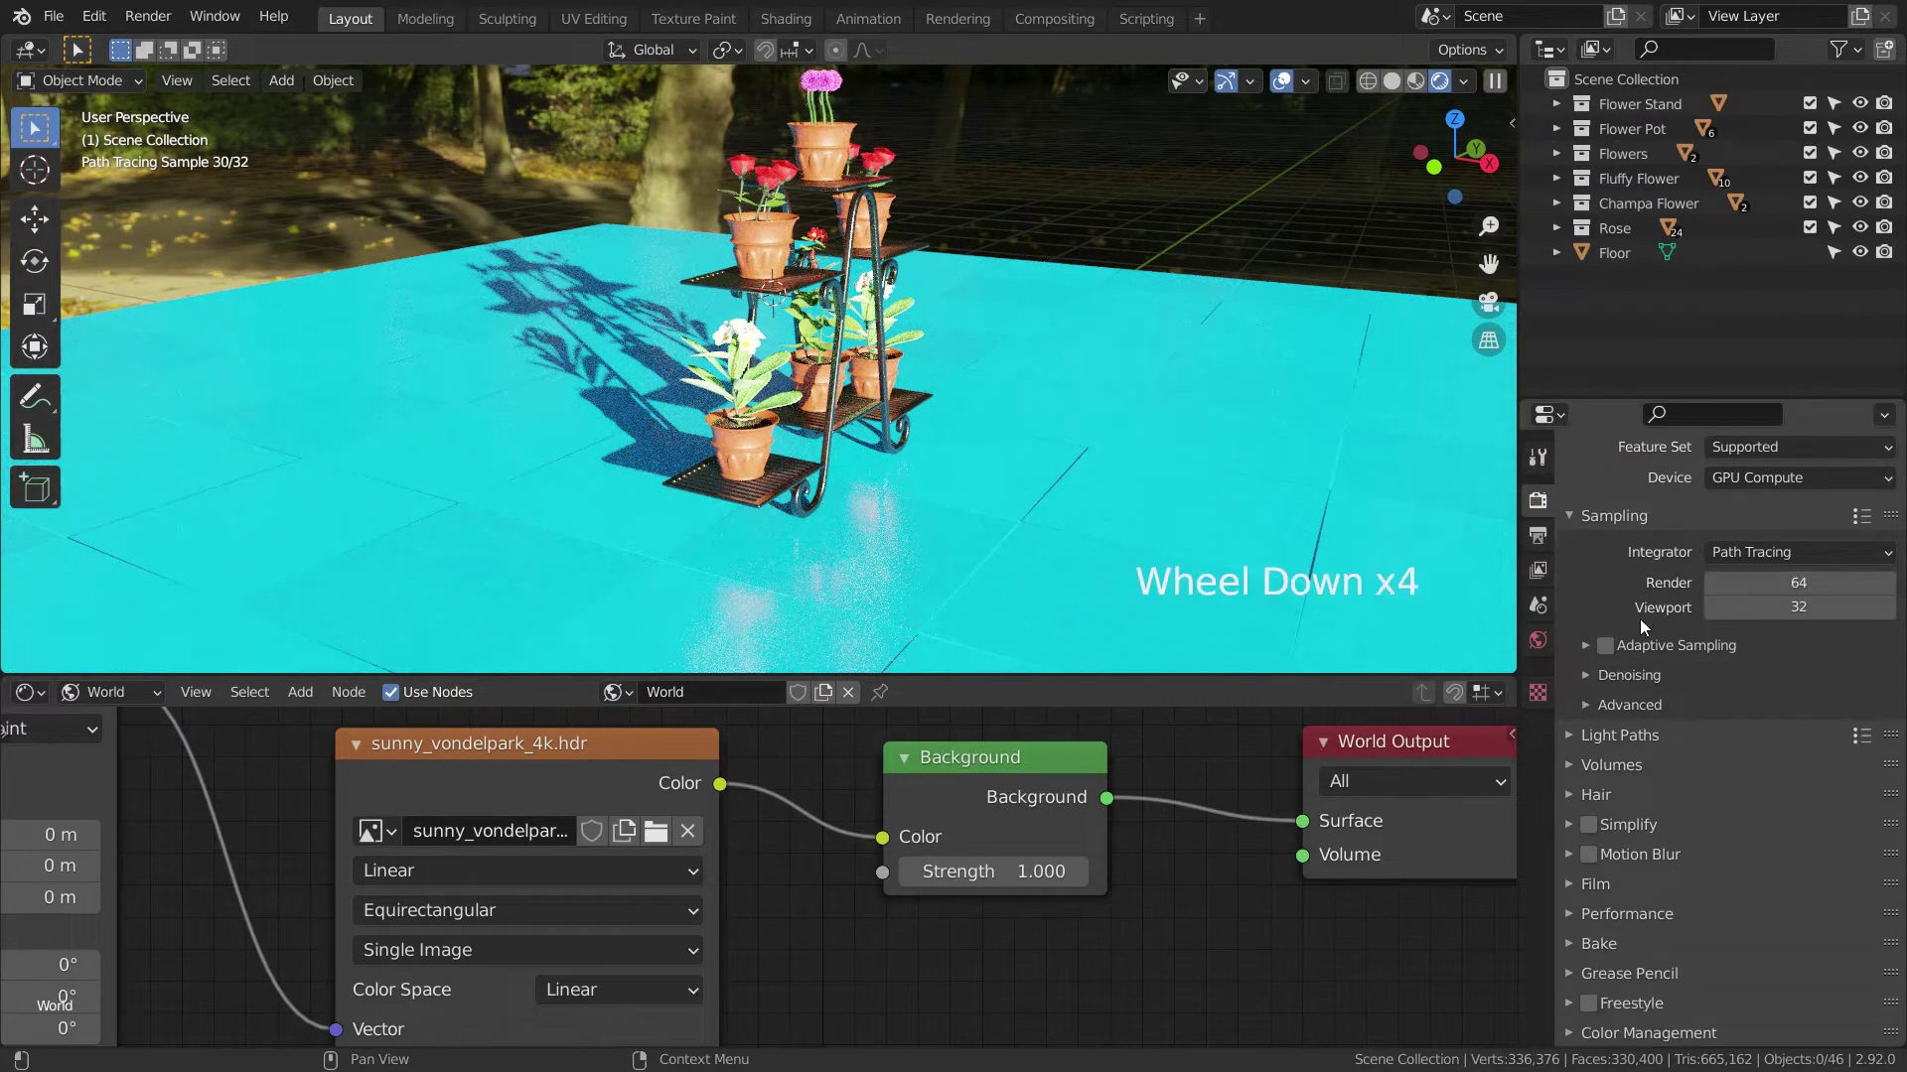
{"action": "left_click", "coordinate": [1570, 884]}
{"action": "scroll", "coordinate": [1655, 873], "scroll_direction": "down", "scroll_amount": 9}
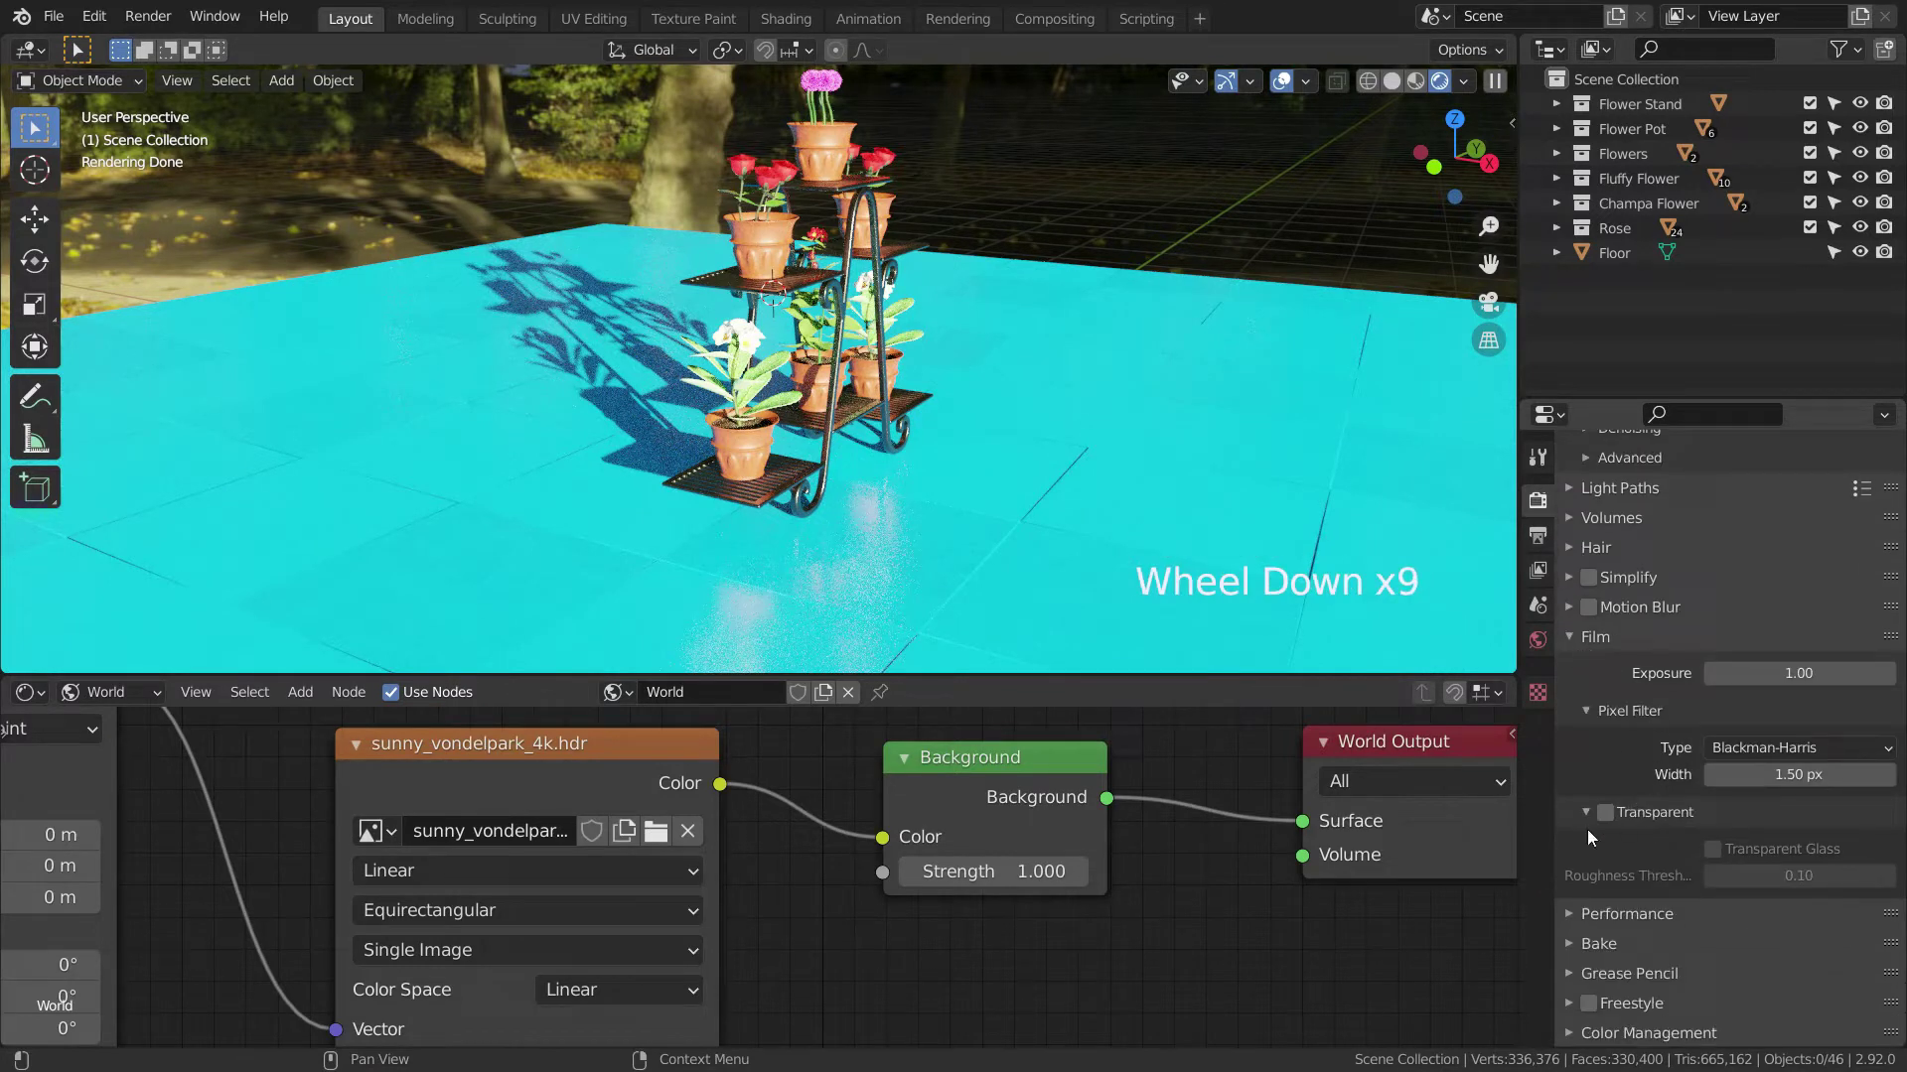
- Toggle Film Transparent on and off, leaving it unchecked so the HDRI shows
{"action": "left_click", "coordinate": [1607, 818]}
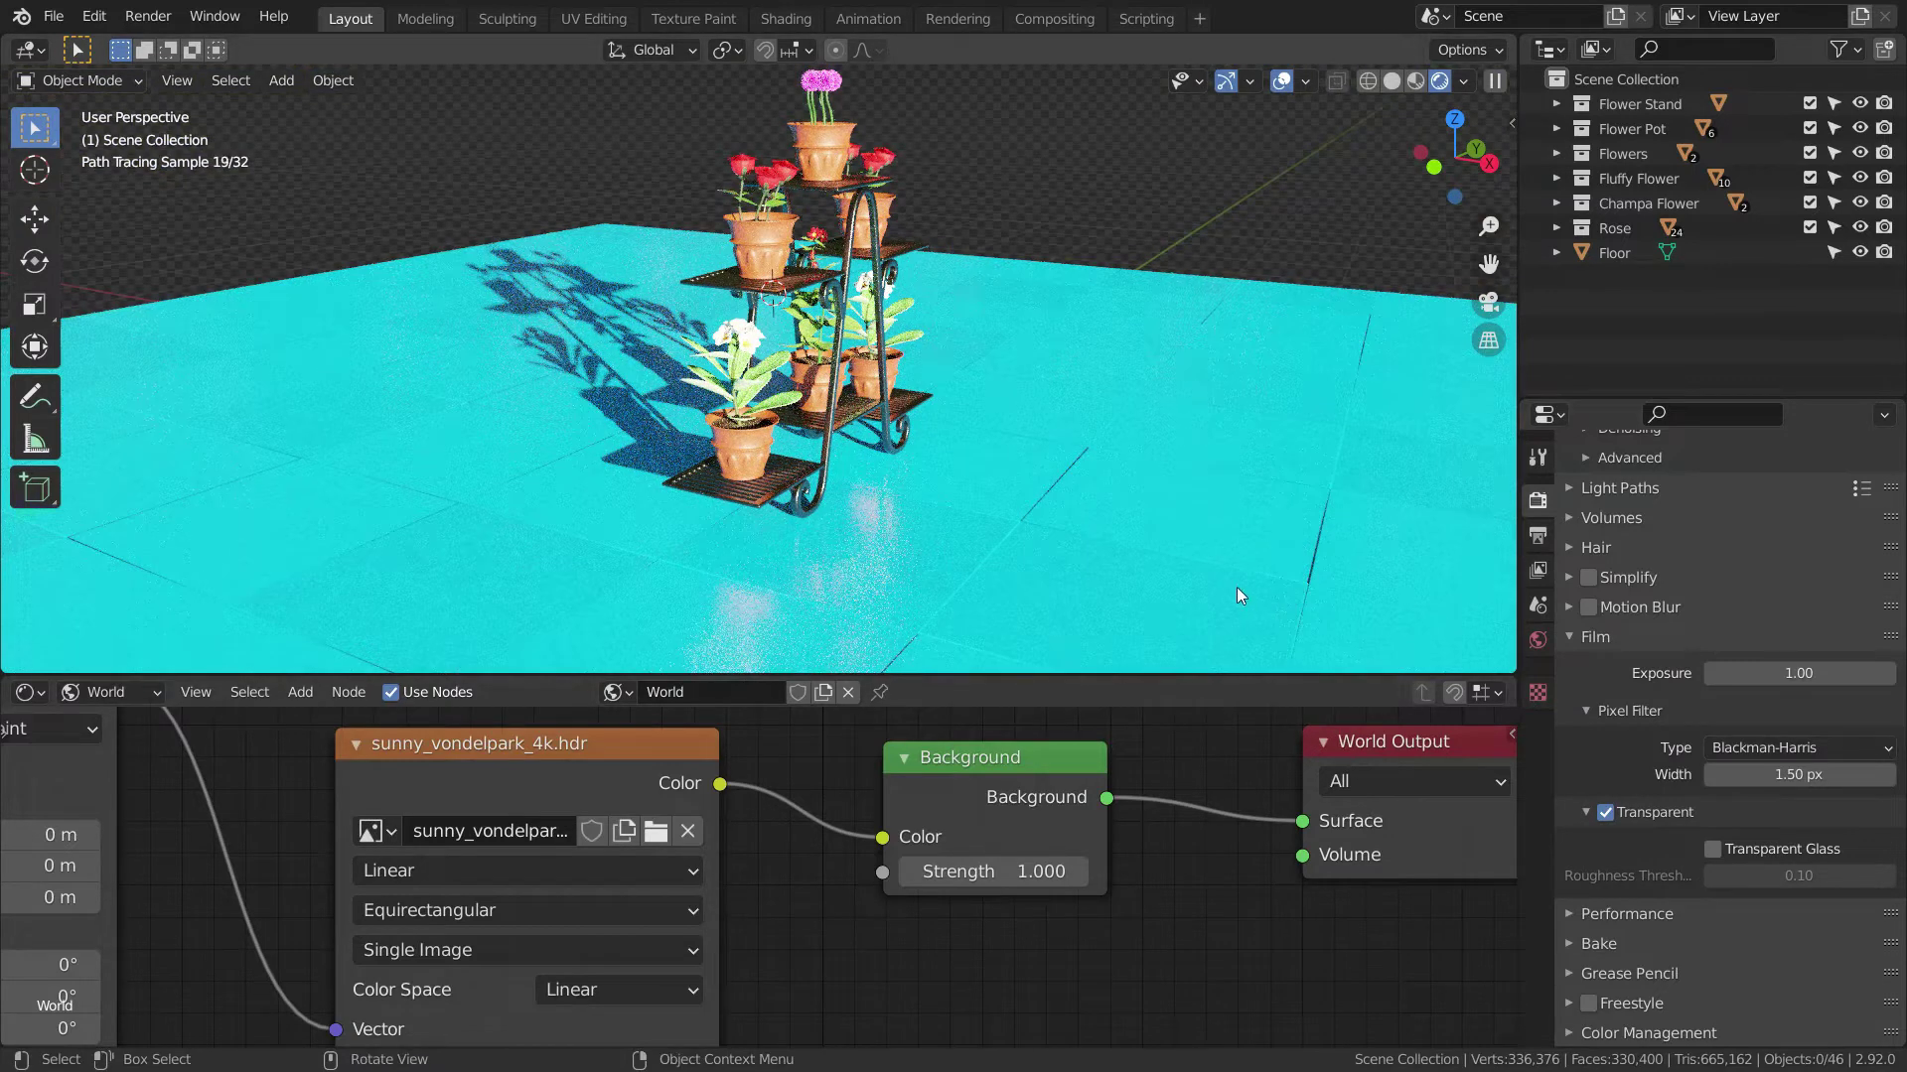
{"action": "scroll", "coordinate": [1023, 443], "scroll_direction": "down", "scroll_amount": 3}
{"action": "scroll", "coordinate": [1022, 466], "scroll_direction": "down", "scroll_amount": 3}
{"action": "mouse_move", "coordinate": [1039, 486]}
{"action": "middle_mouse_down"}
{"action": "mouse_move", "coordinate": [983, 516]}
{"action": "mouse_move", "coordinate": [1027, 509]}
{"action": "middle_mouse_up"}
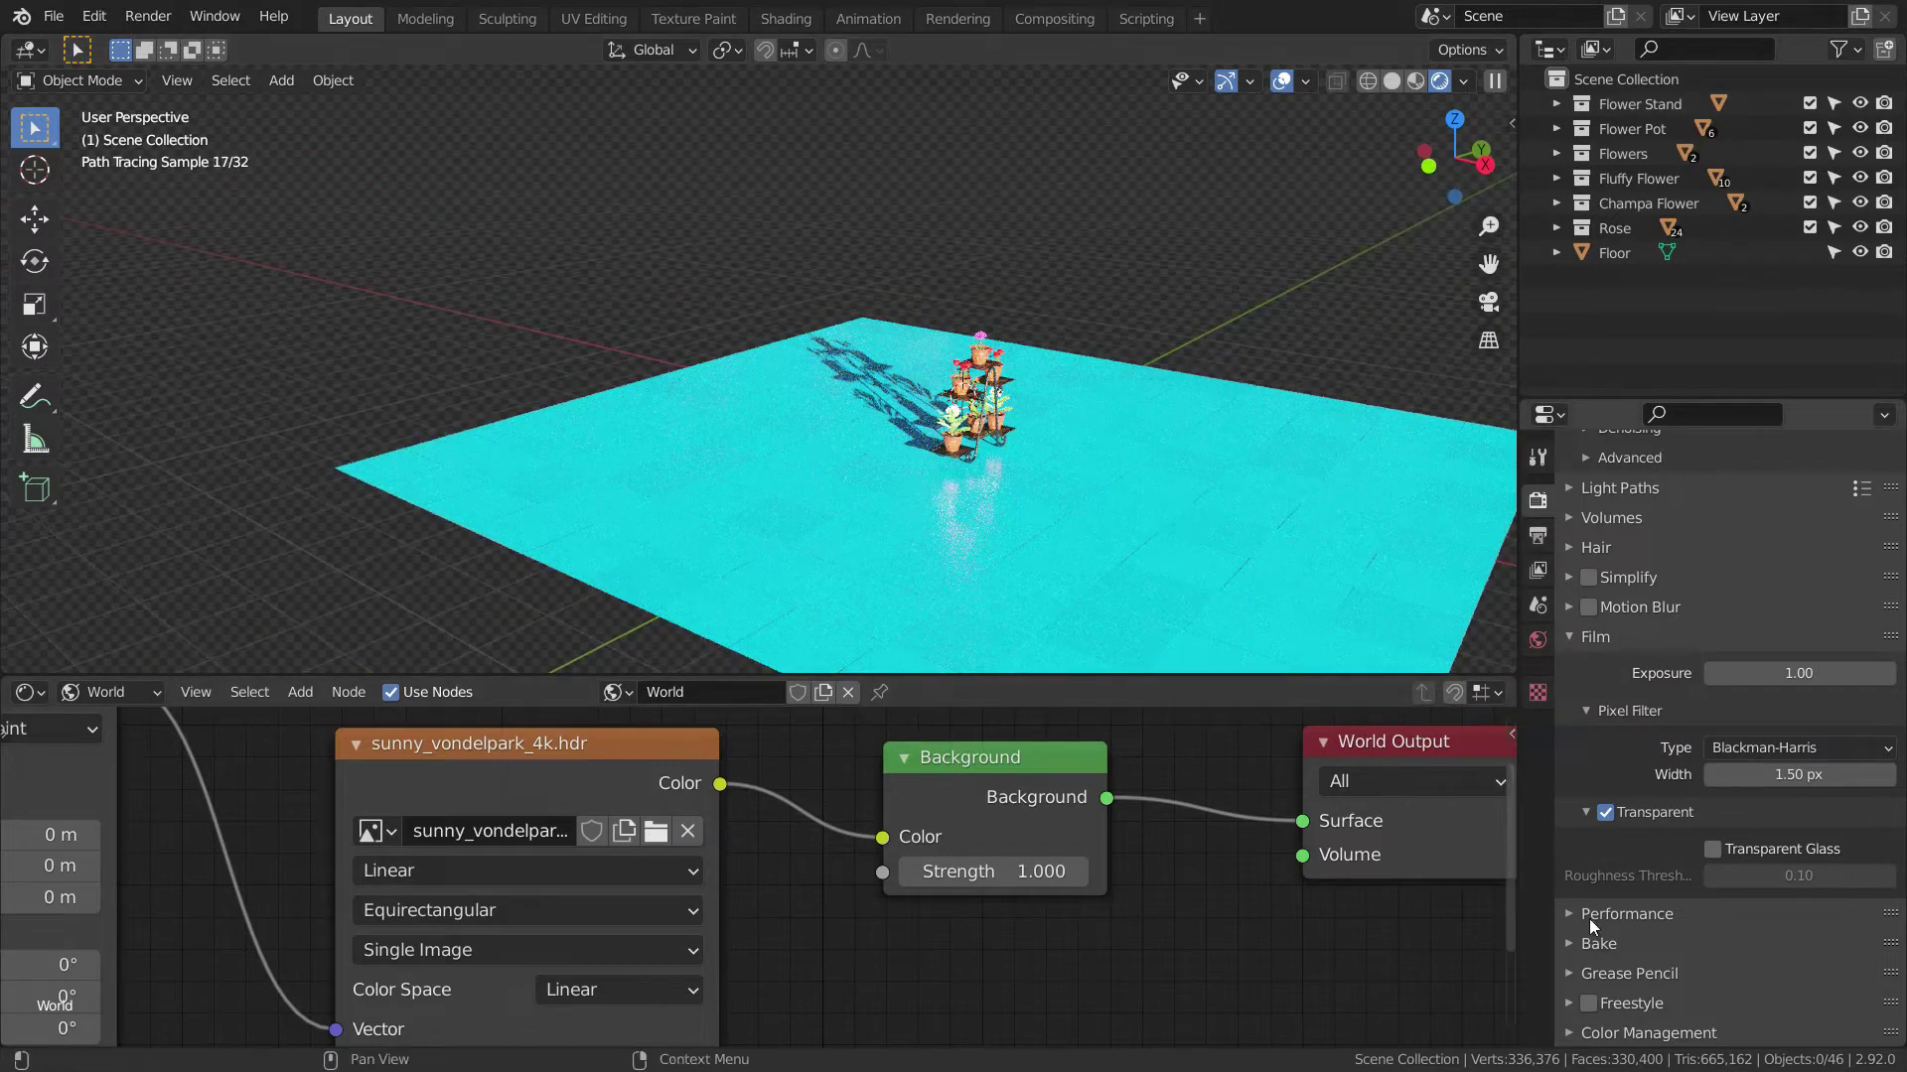
{"action": "left_click", "coordinate": [1605, 812]}
{"action": "scroll", "coordinate": [824, 368], "scroll_direction": "down", "scroll_amount": 3}
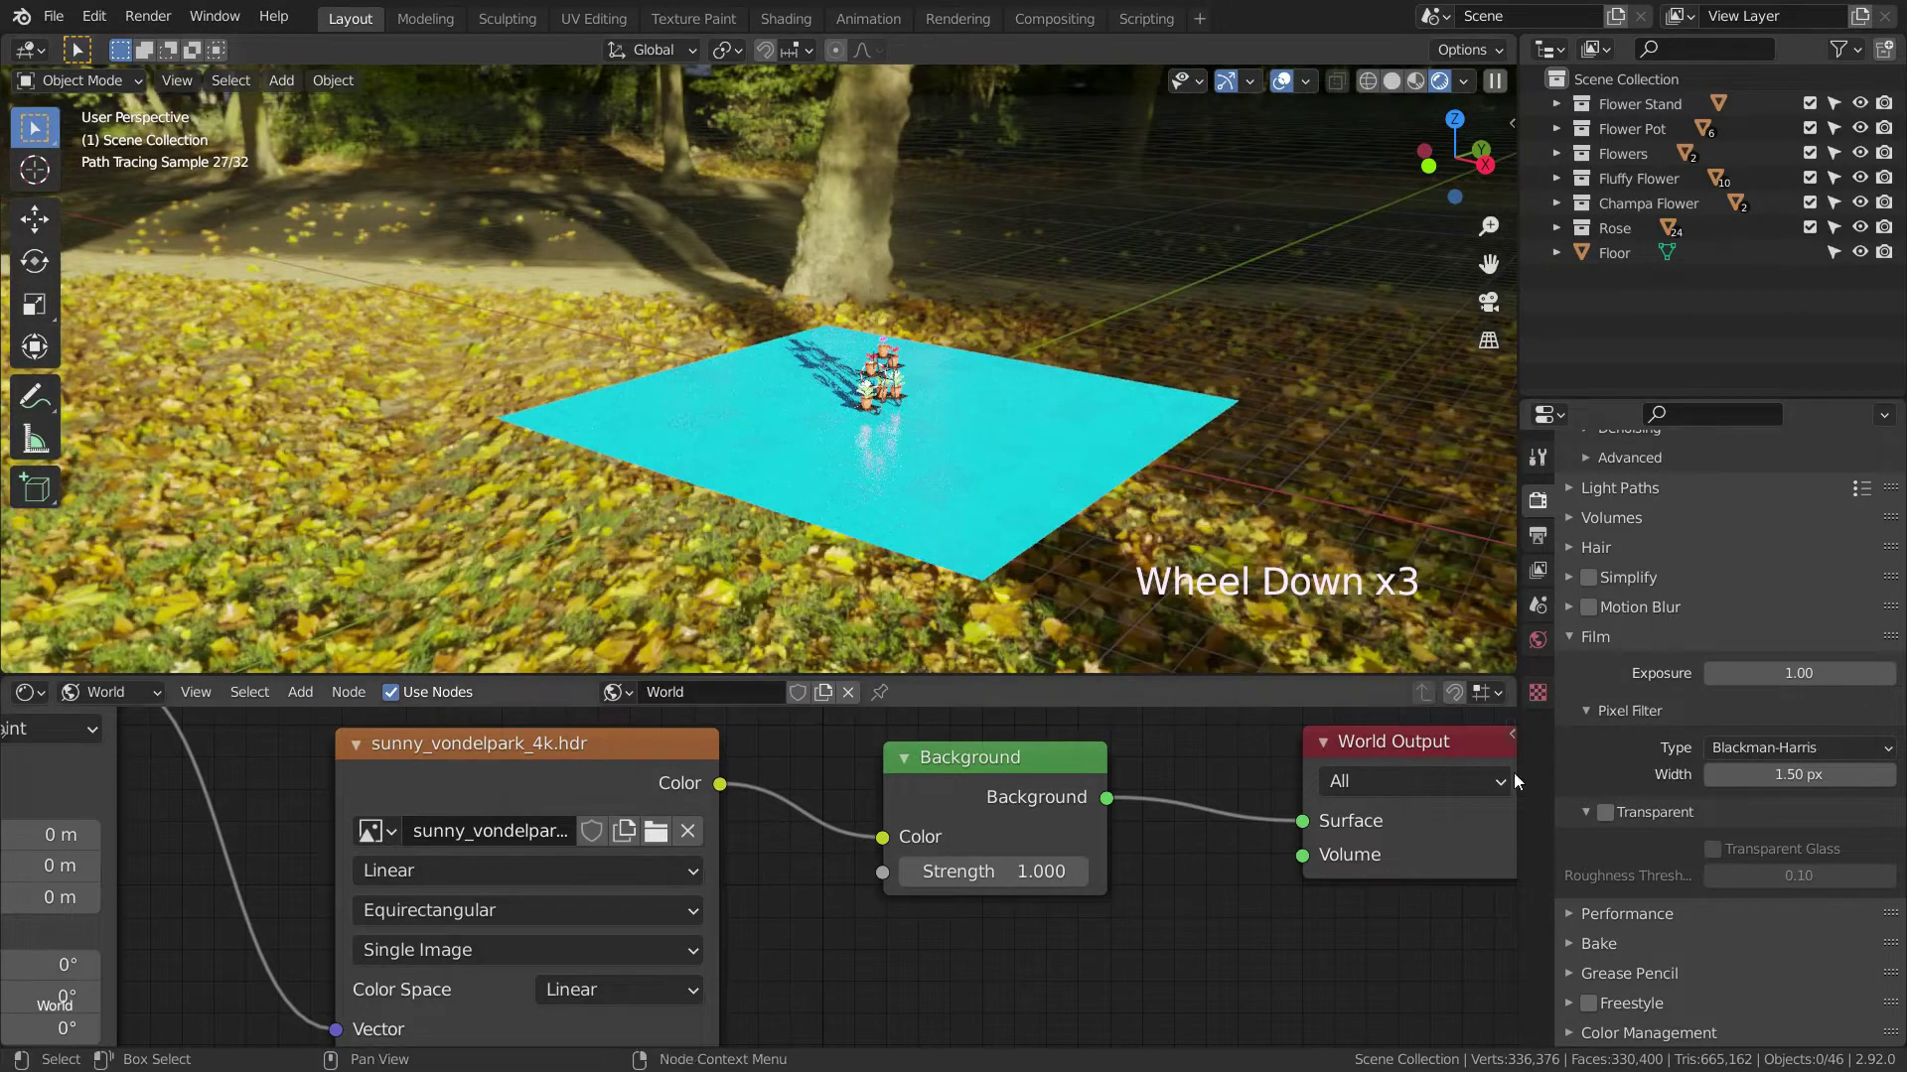
{"action": "left_click", "coordinate": [1604, 814]}
{"action": "left_click", "coordinate": [1603, 814]}
{"action": "left_click", "coordinate": [1603, 814]}
{"action": "left_click", "coordinate": [1603, 815]}
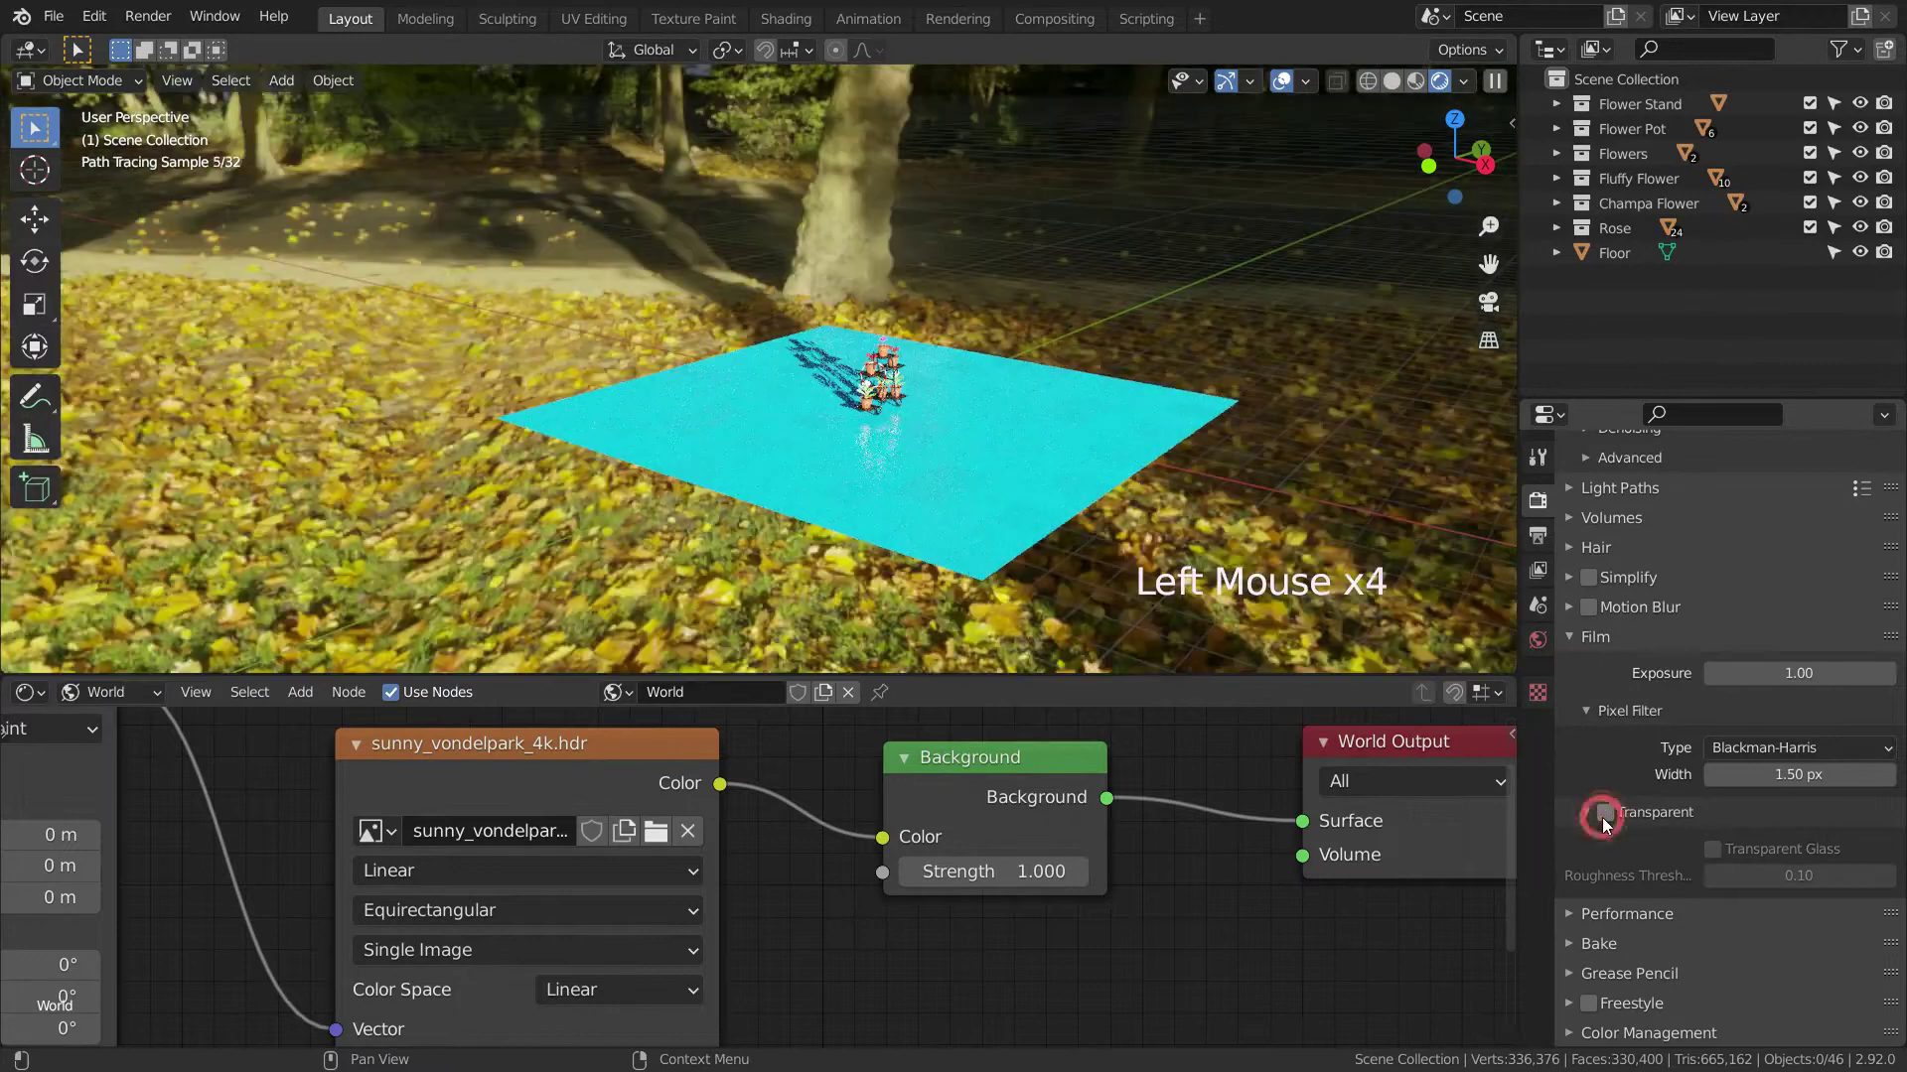
{"action": "left_click", "coordinate": [1602, 814]}
{"action": "left_click", "coordinate": [1603, 815]}
{"action": "scroll", "coordinate": [1259, 354], "scroll_direction": "up", "scroll_amount": 9}
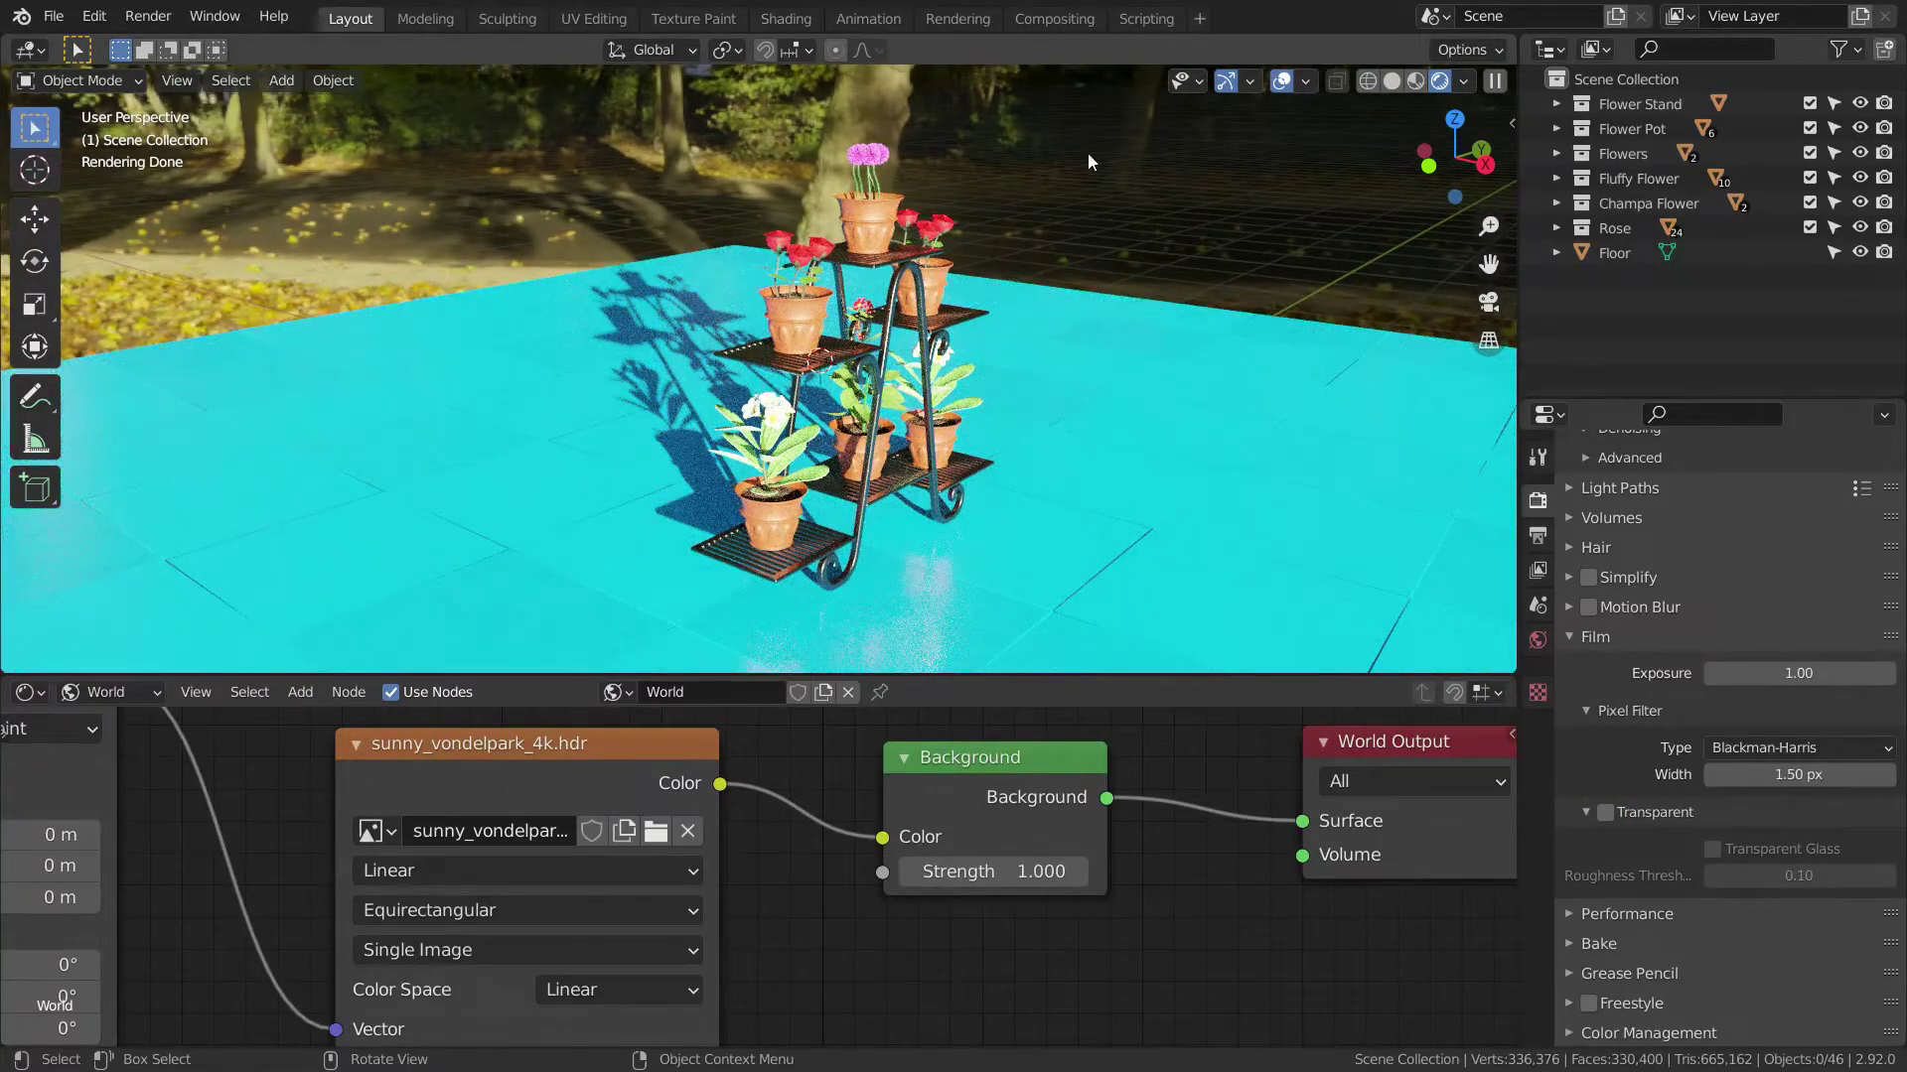
- Switch the render engine from Cycles to Eevee and orbit to inspect the stand
{"action": "scroll", "coordinate": [1589, 584], "scroll_direction": "up", "scroll_amount": 11}
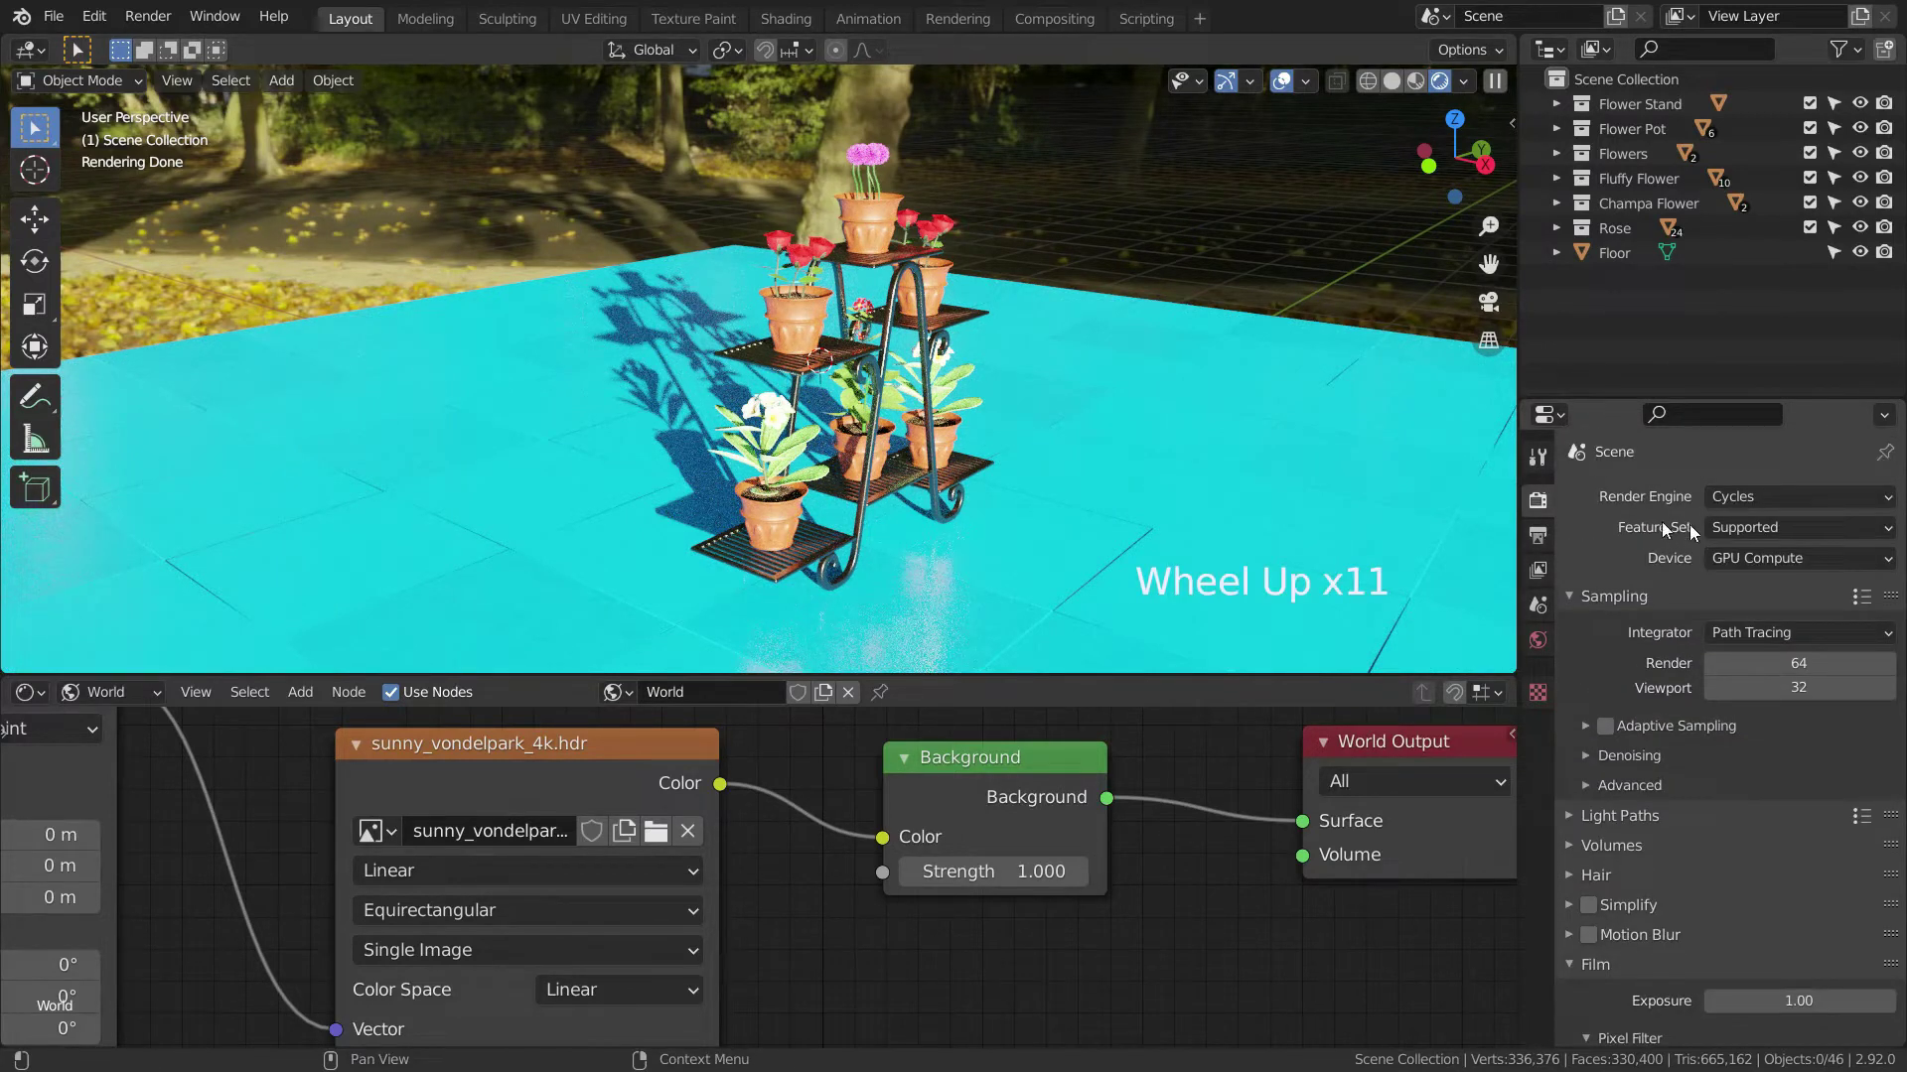
{"action": "left_click", "coordinate": [1766, 503]}
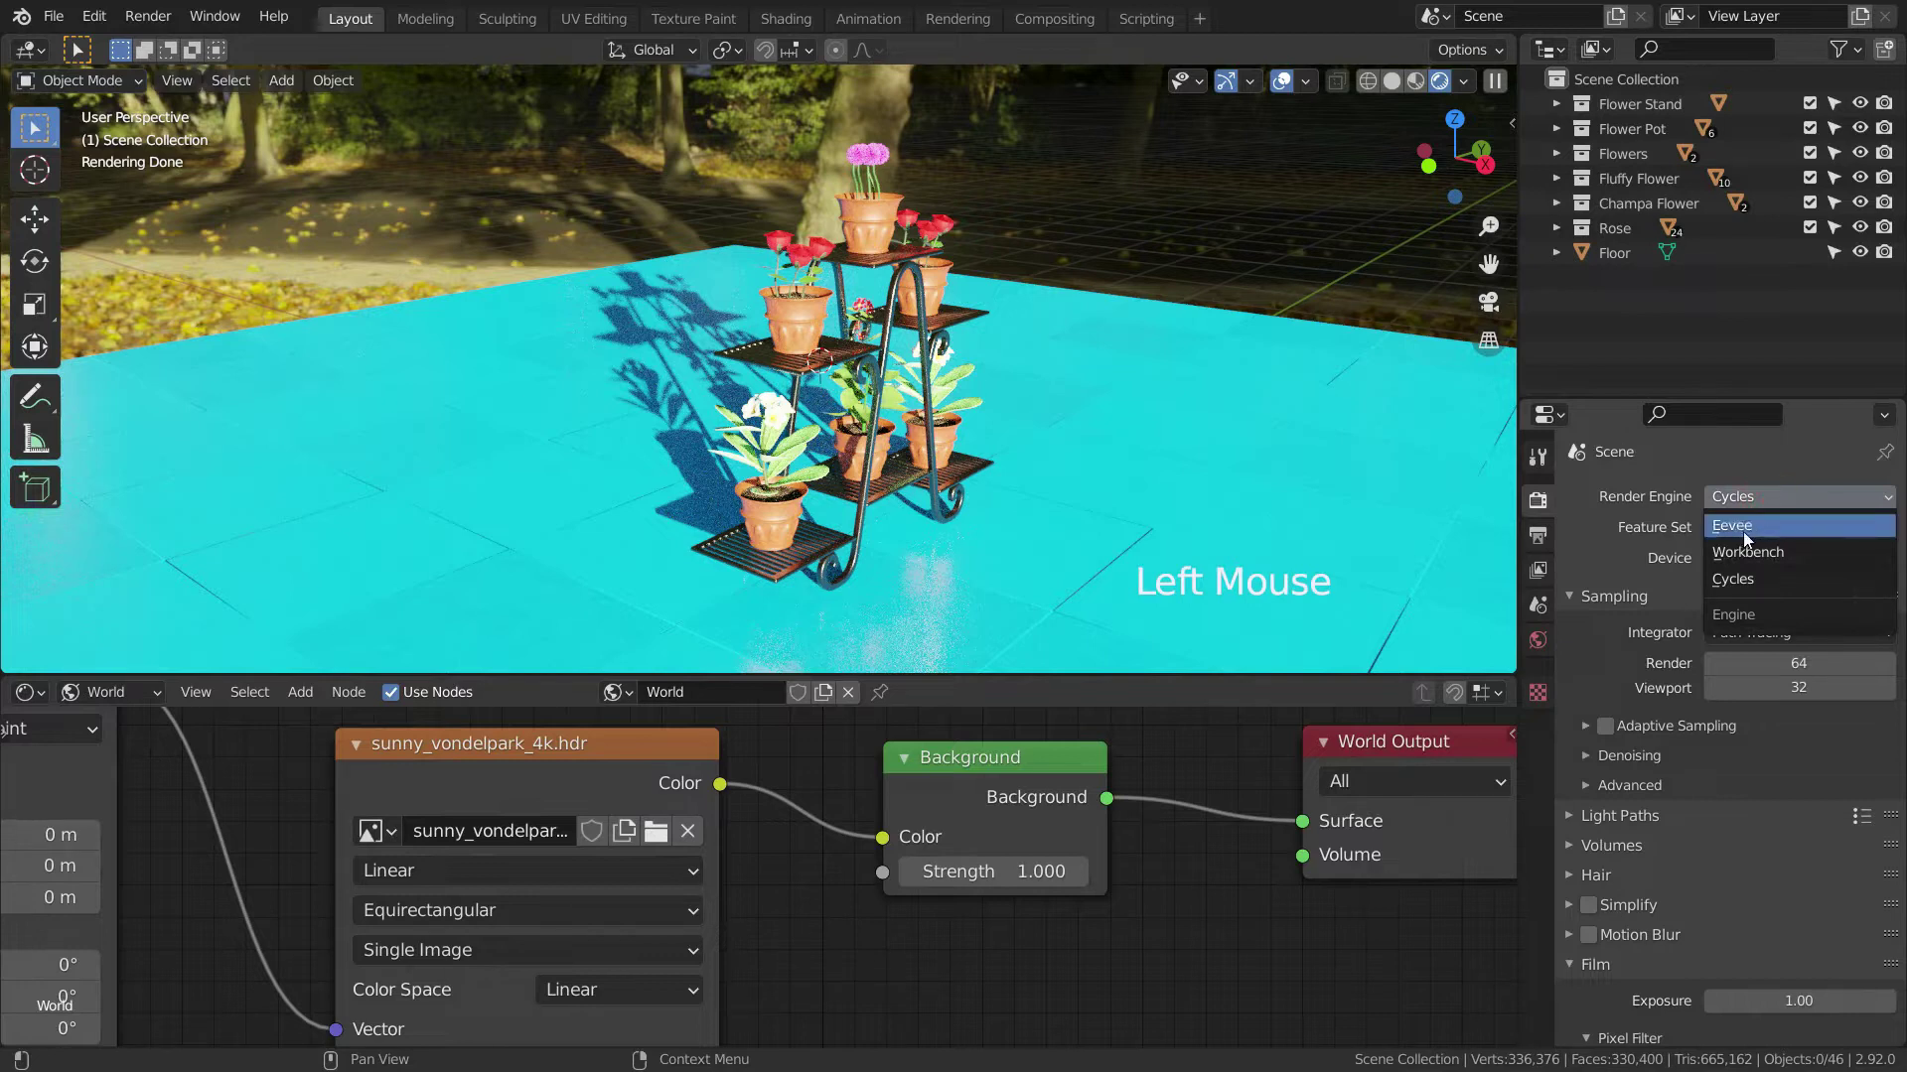
{"action": "left_click", "coordinate": [1761, 526]}
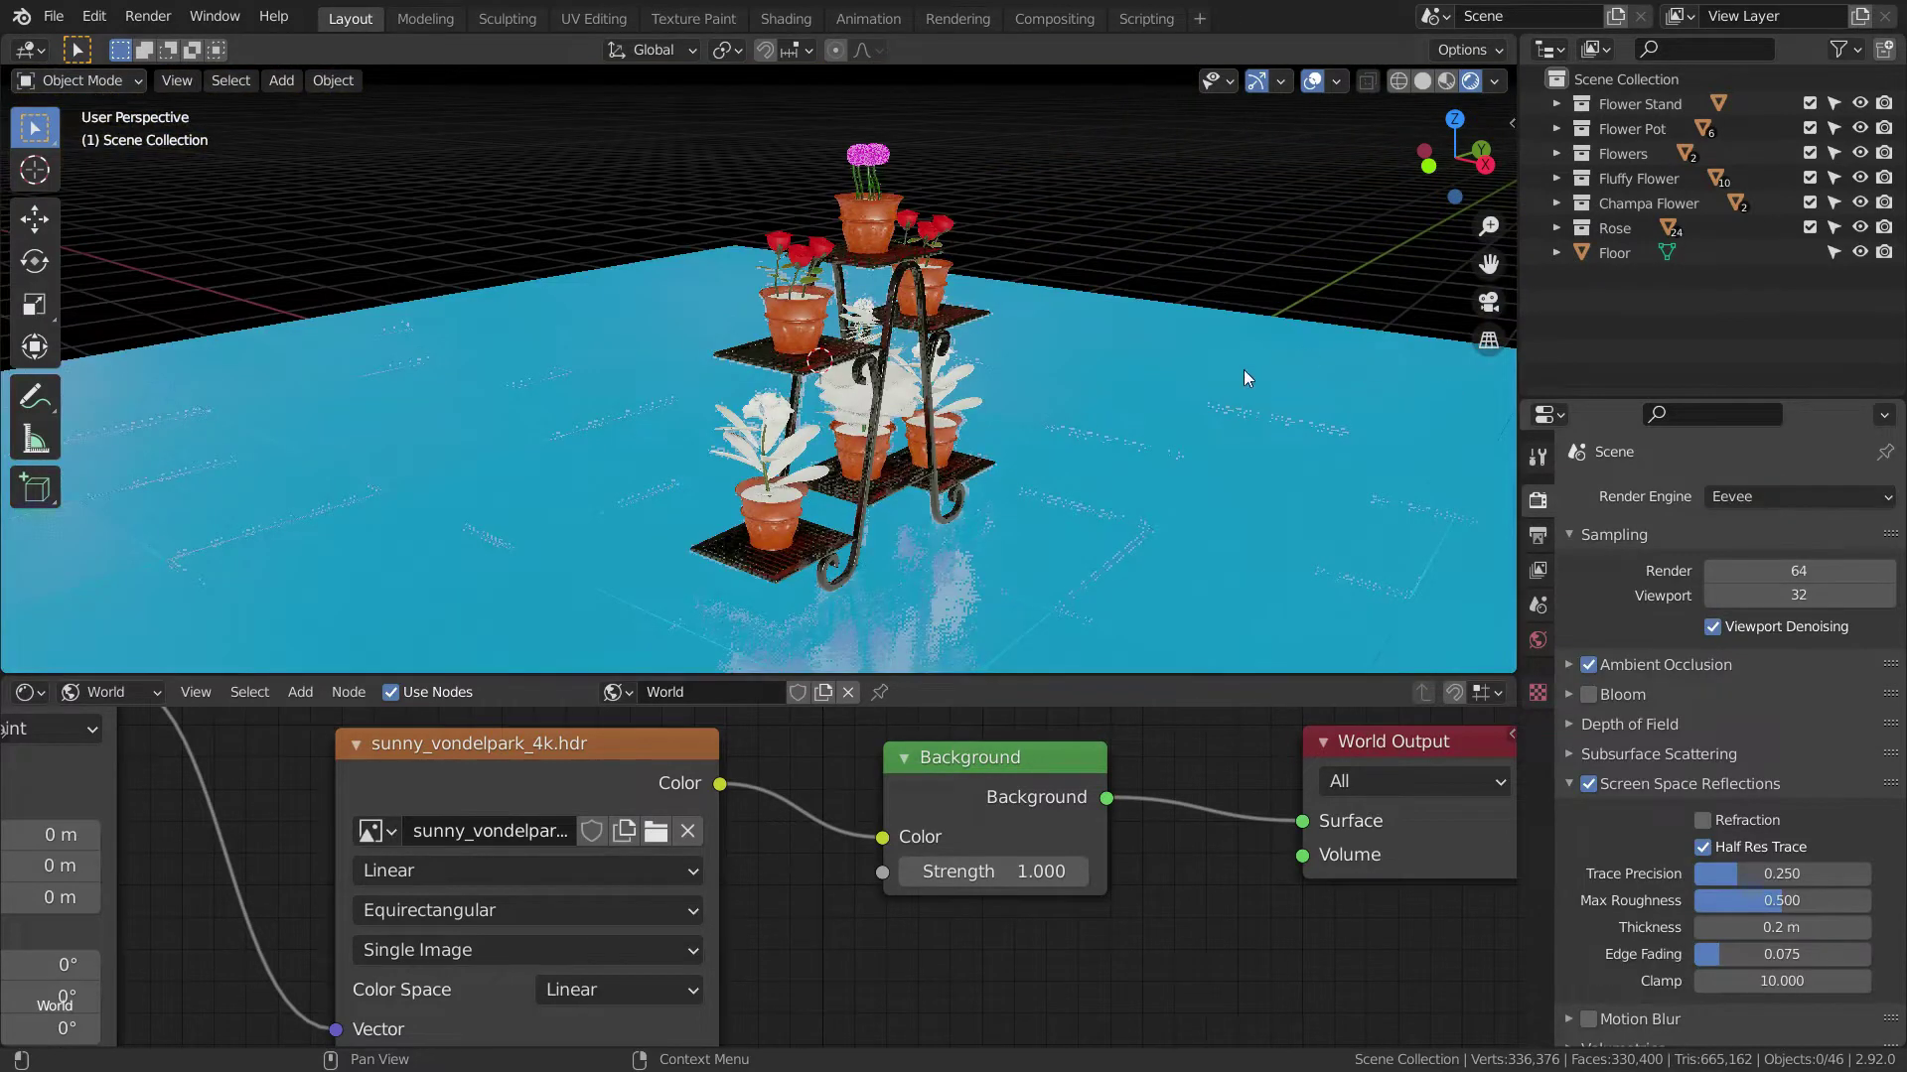
{"action": "middle_click_drag", "start_coordinate": [1023, 490], "coordinate": [1021, 385]}
{"action": "middle_click_drag", "start_coordinate": [685, 486], "coordinate": [745, 481]}
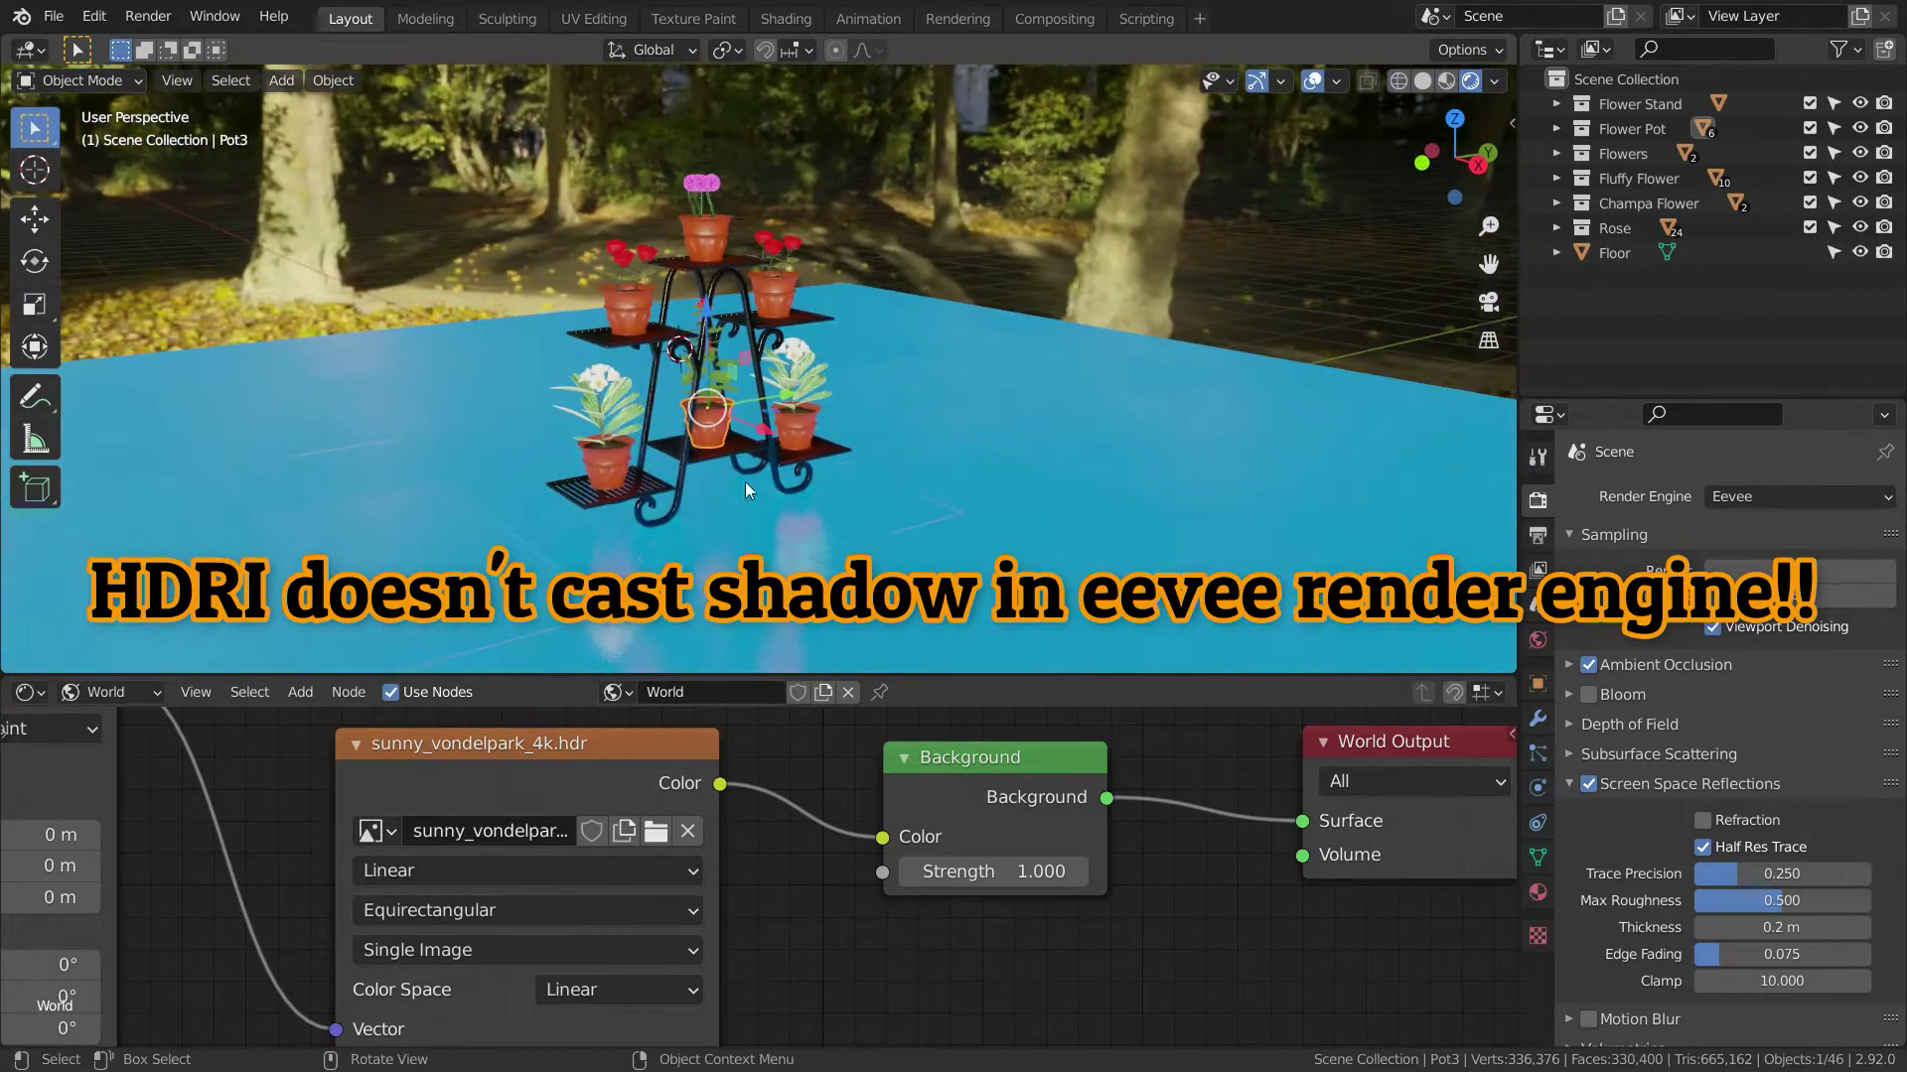
{"action": "scroll", "coordinate": [745, 481], "scroll_direction": "up", "scroll_amount": 2}
{"action": "middle_click_drag", "start_coordinate": [623, 423], "coordinate": [773, 451]}
- Add a Sun light and lift it above the flower stand
{"action": "key", "text": "shift+a"}
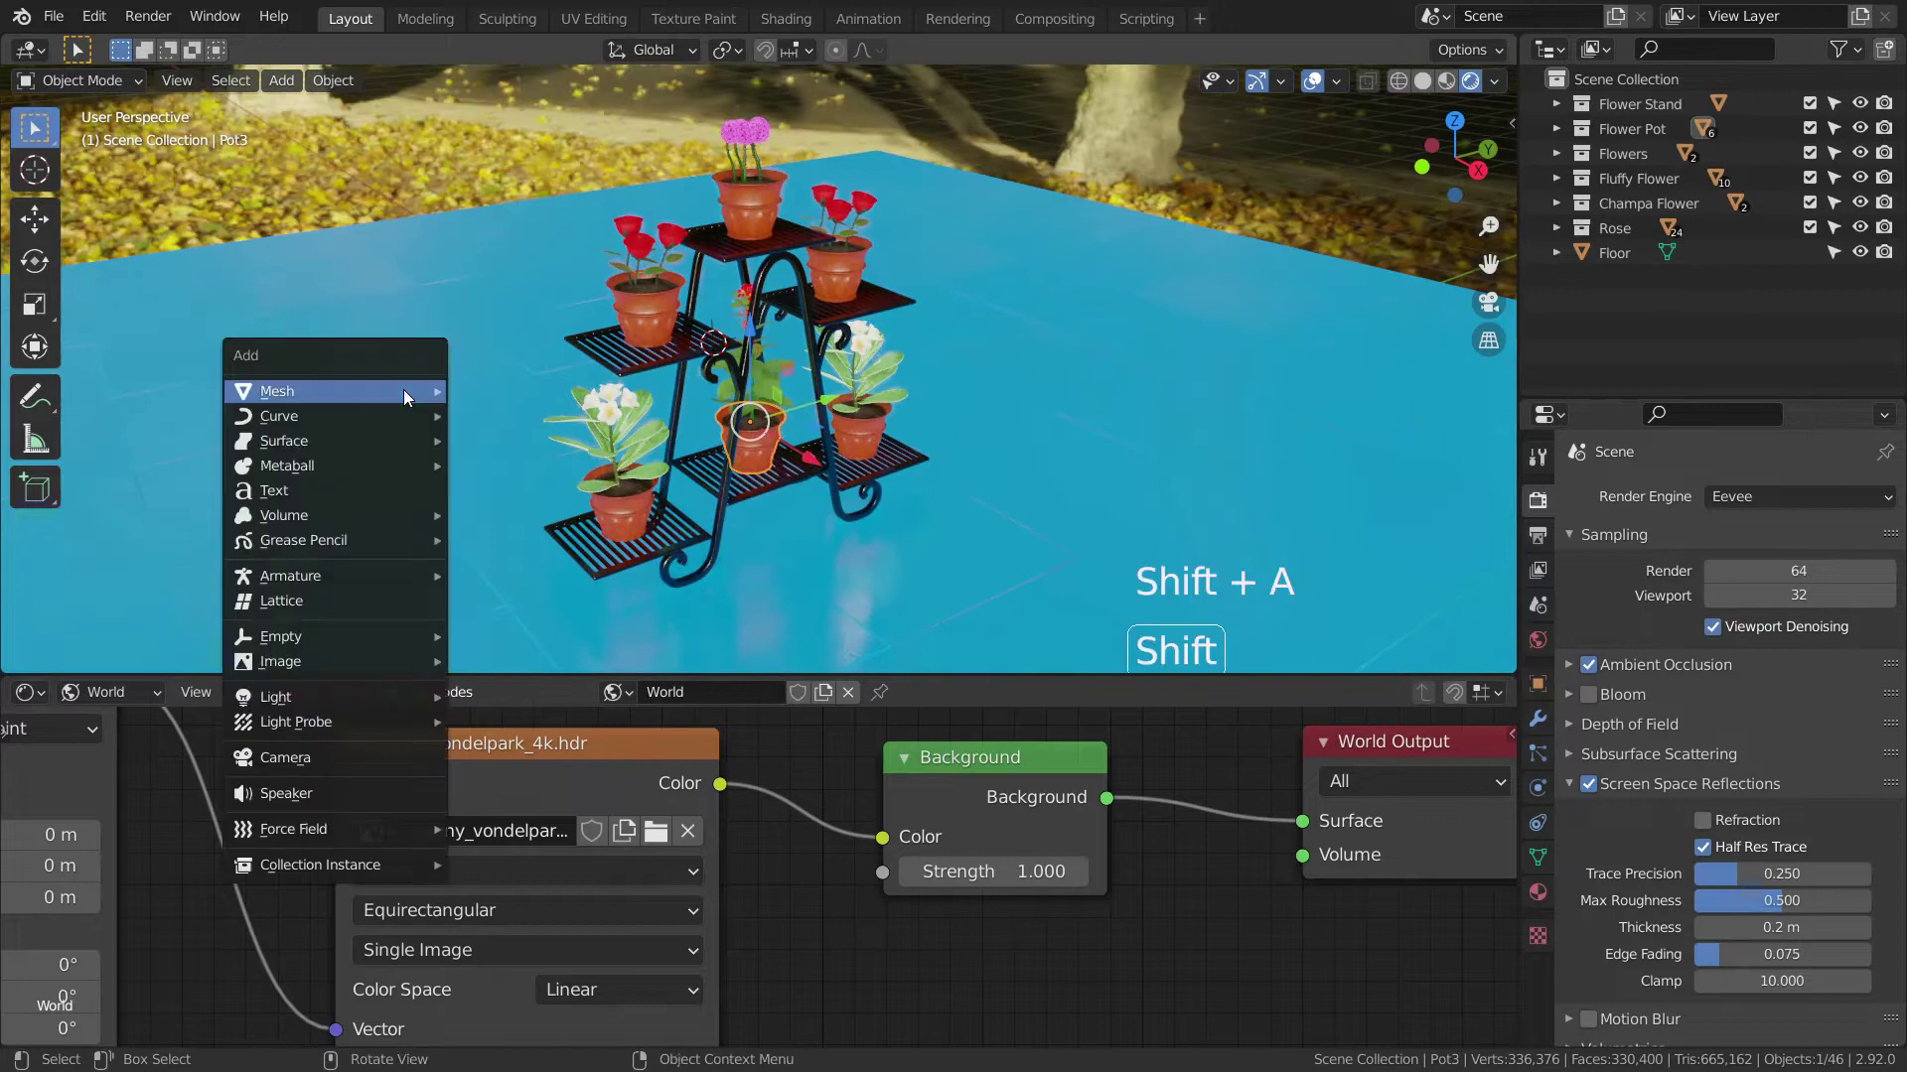
{"action": "mouse_move", "coordinate": [383, 699]}
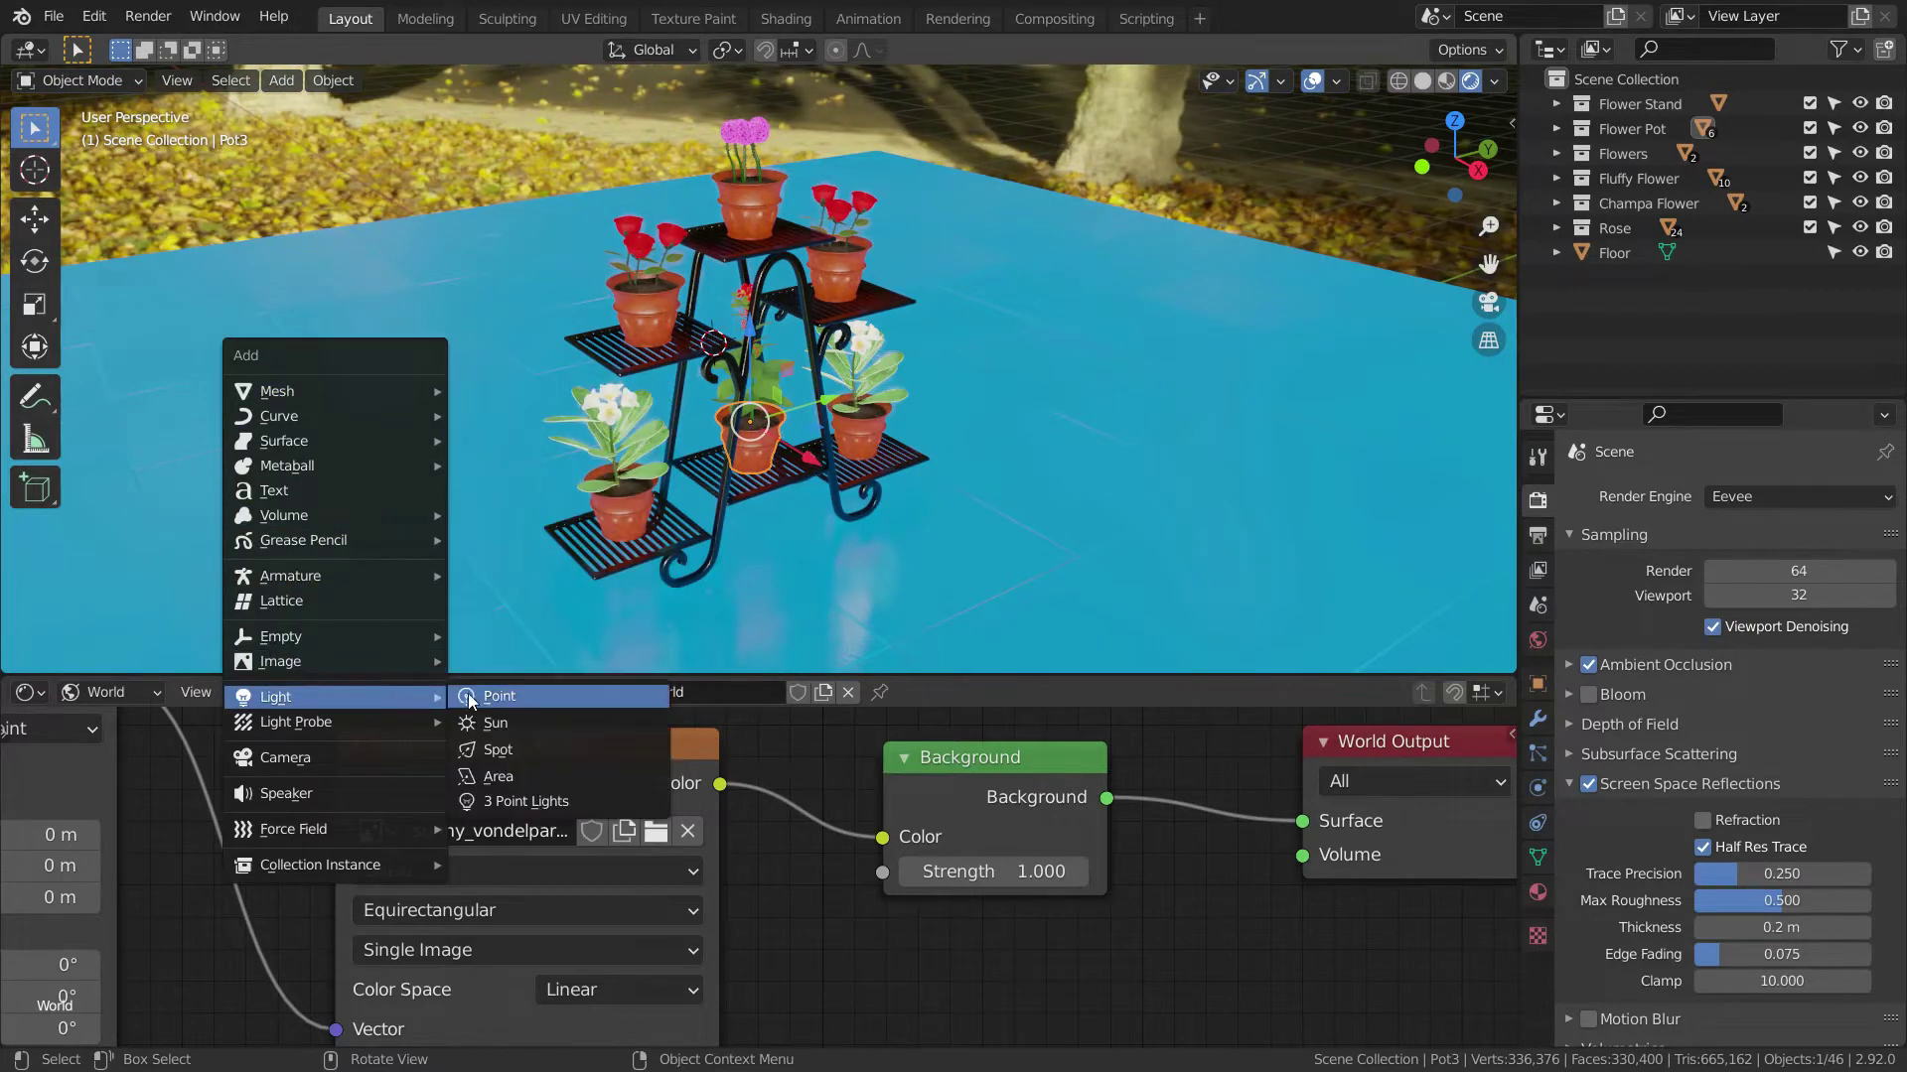
{"action": "left_click", "coordinate": [497, 723]}
{"action": "scroll", "coordinate": [510, 461], "scroll_direction": "down", "scroll_amount": 2}
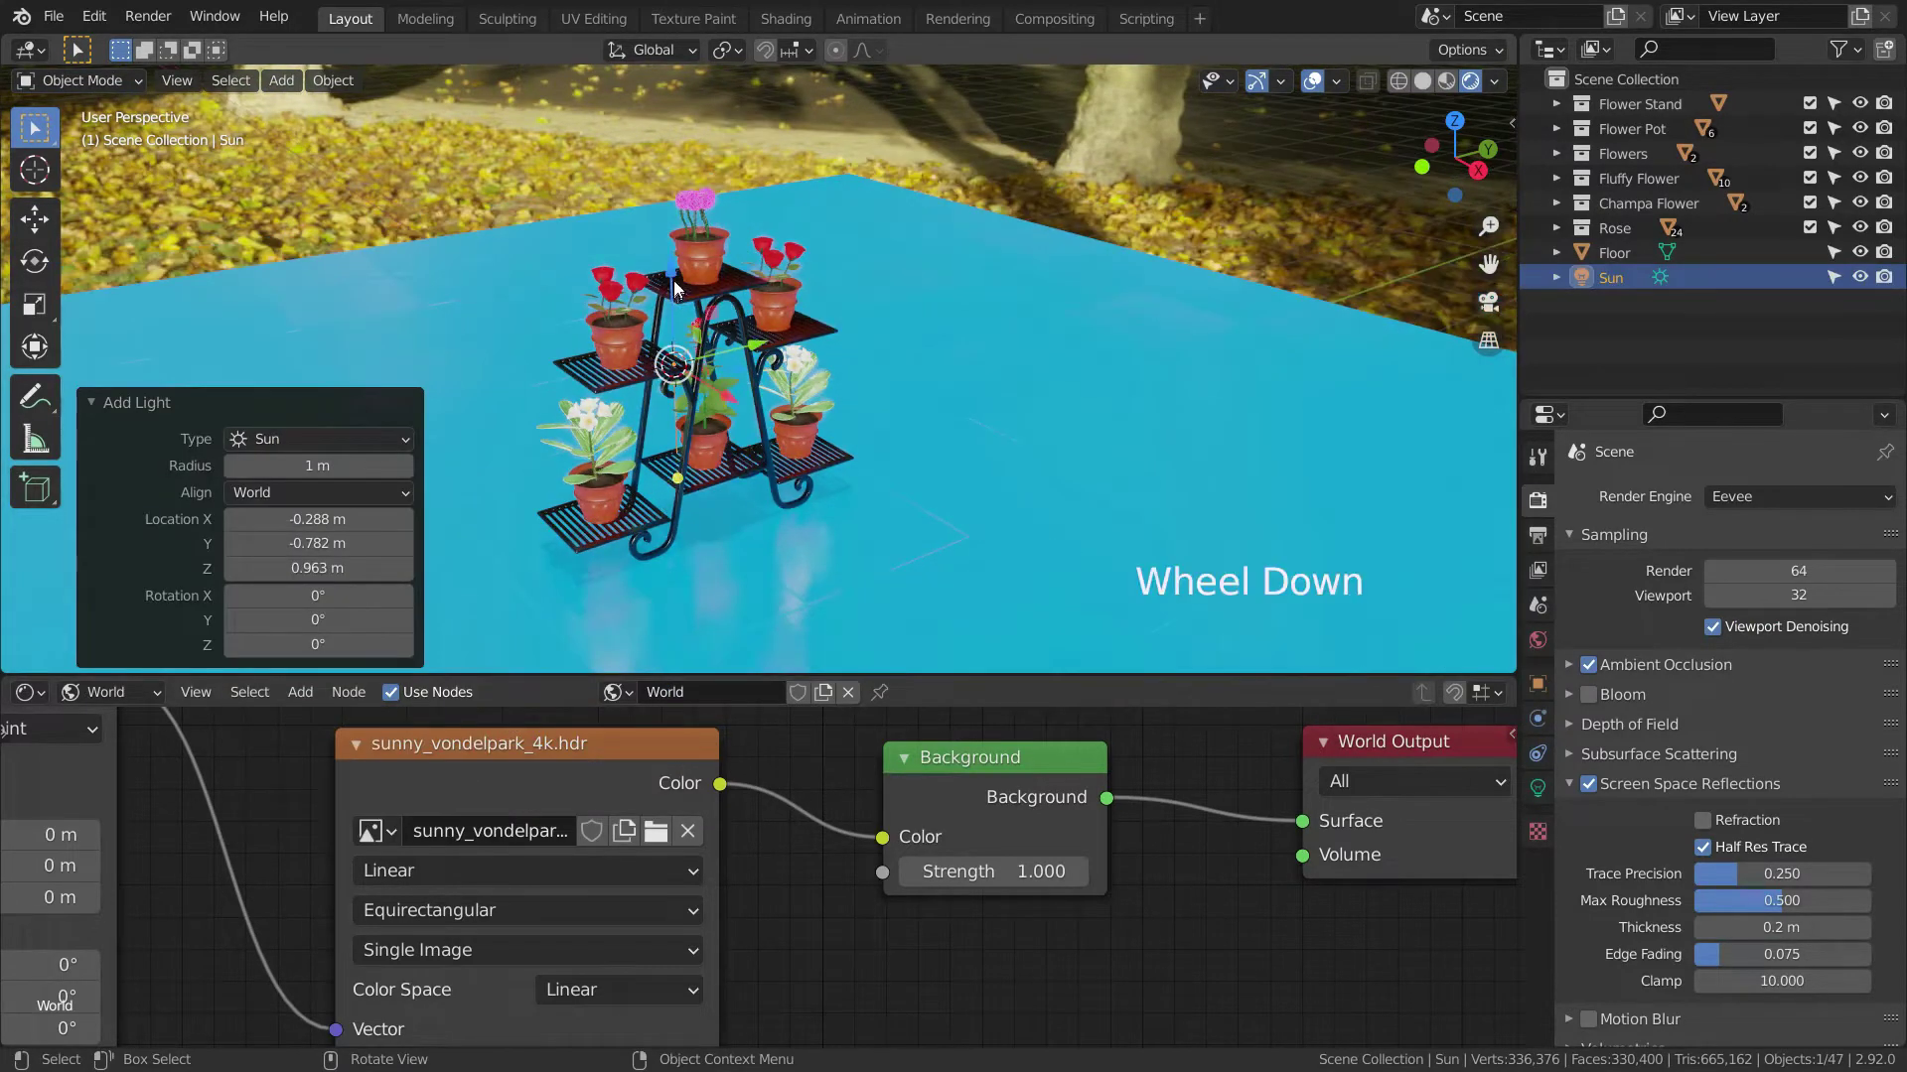
{"action": "left_click_drag", "start_coordinate": [685, 263], "coordinate": [969, 317]}
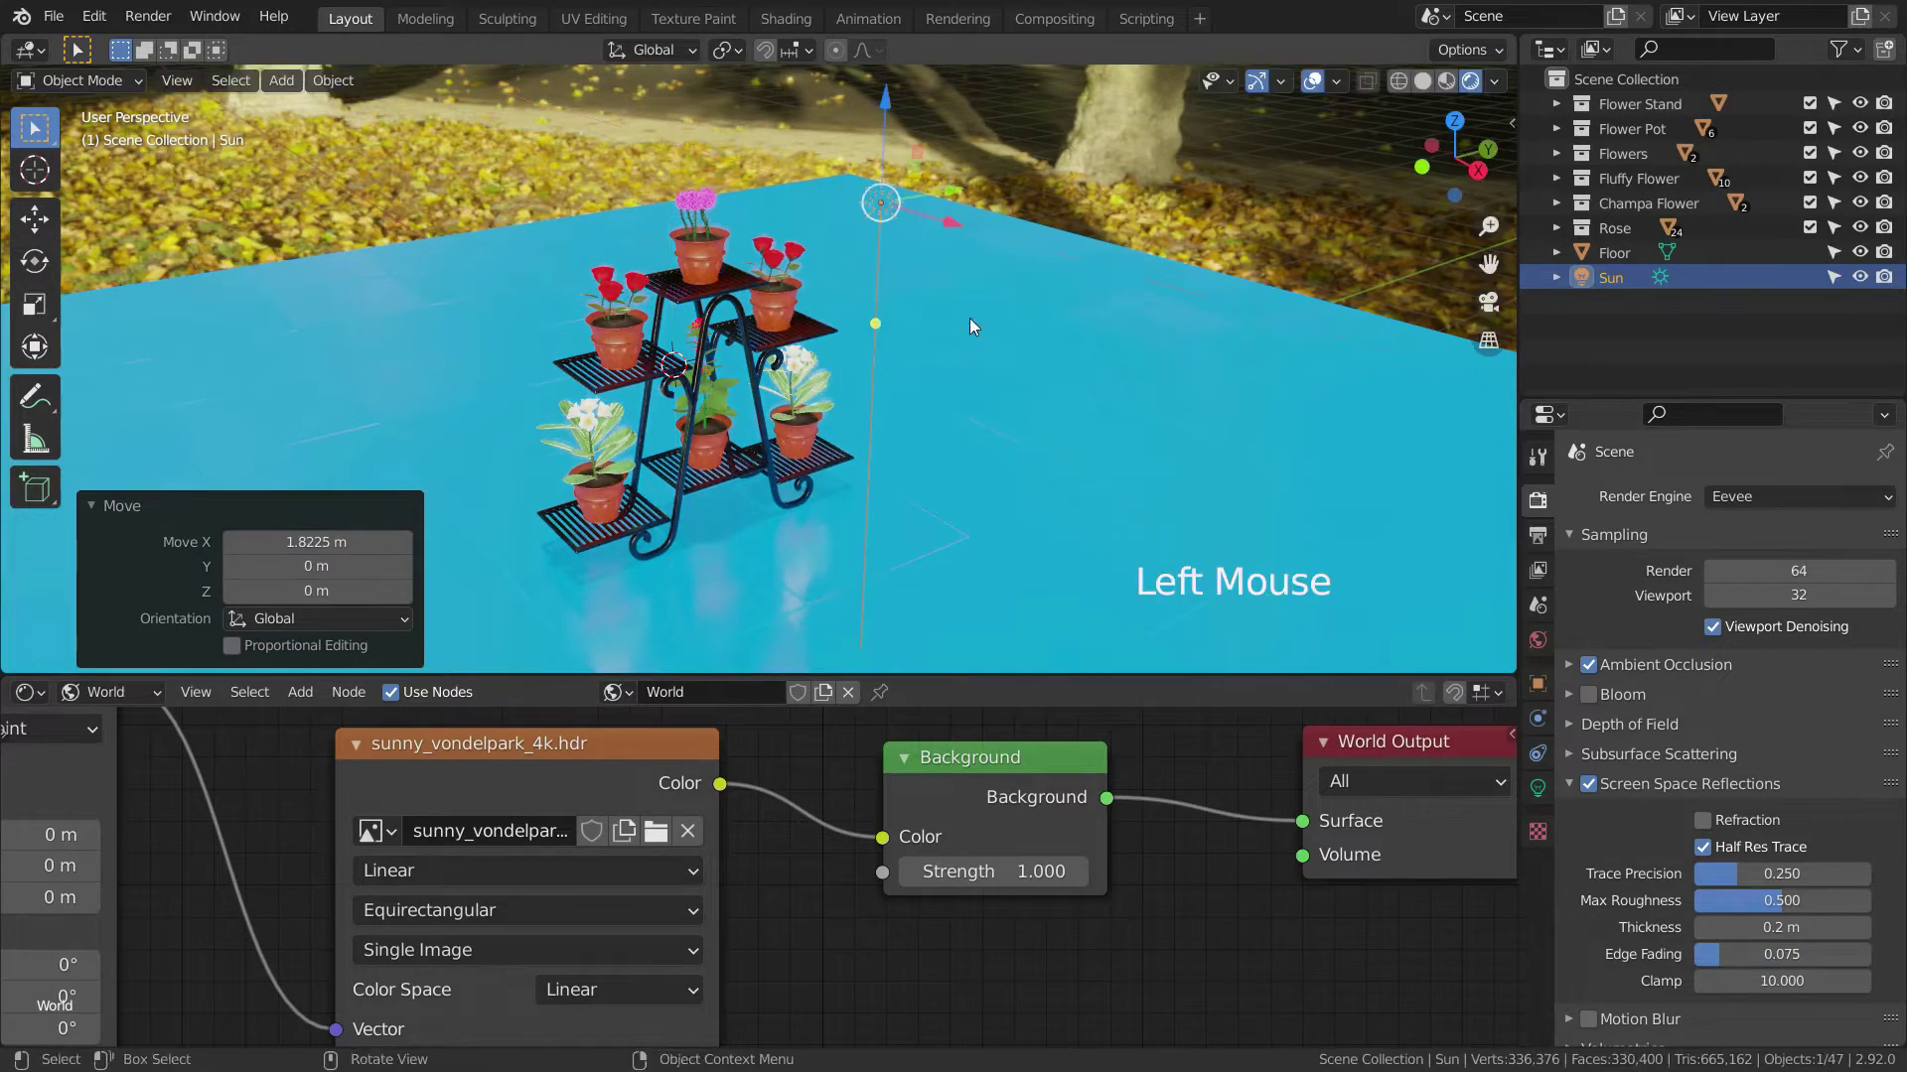
{"action": "left_click", "coordinate": [1537, 788]}
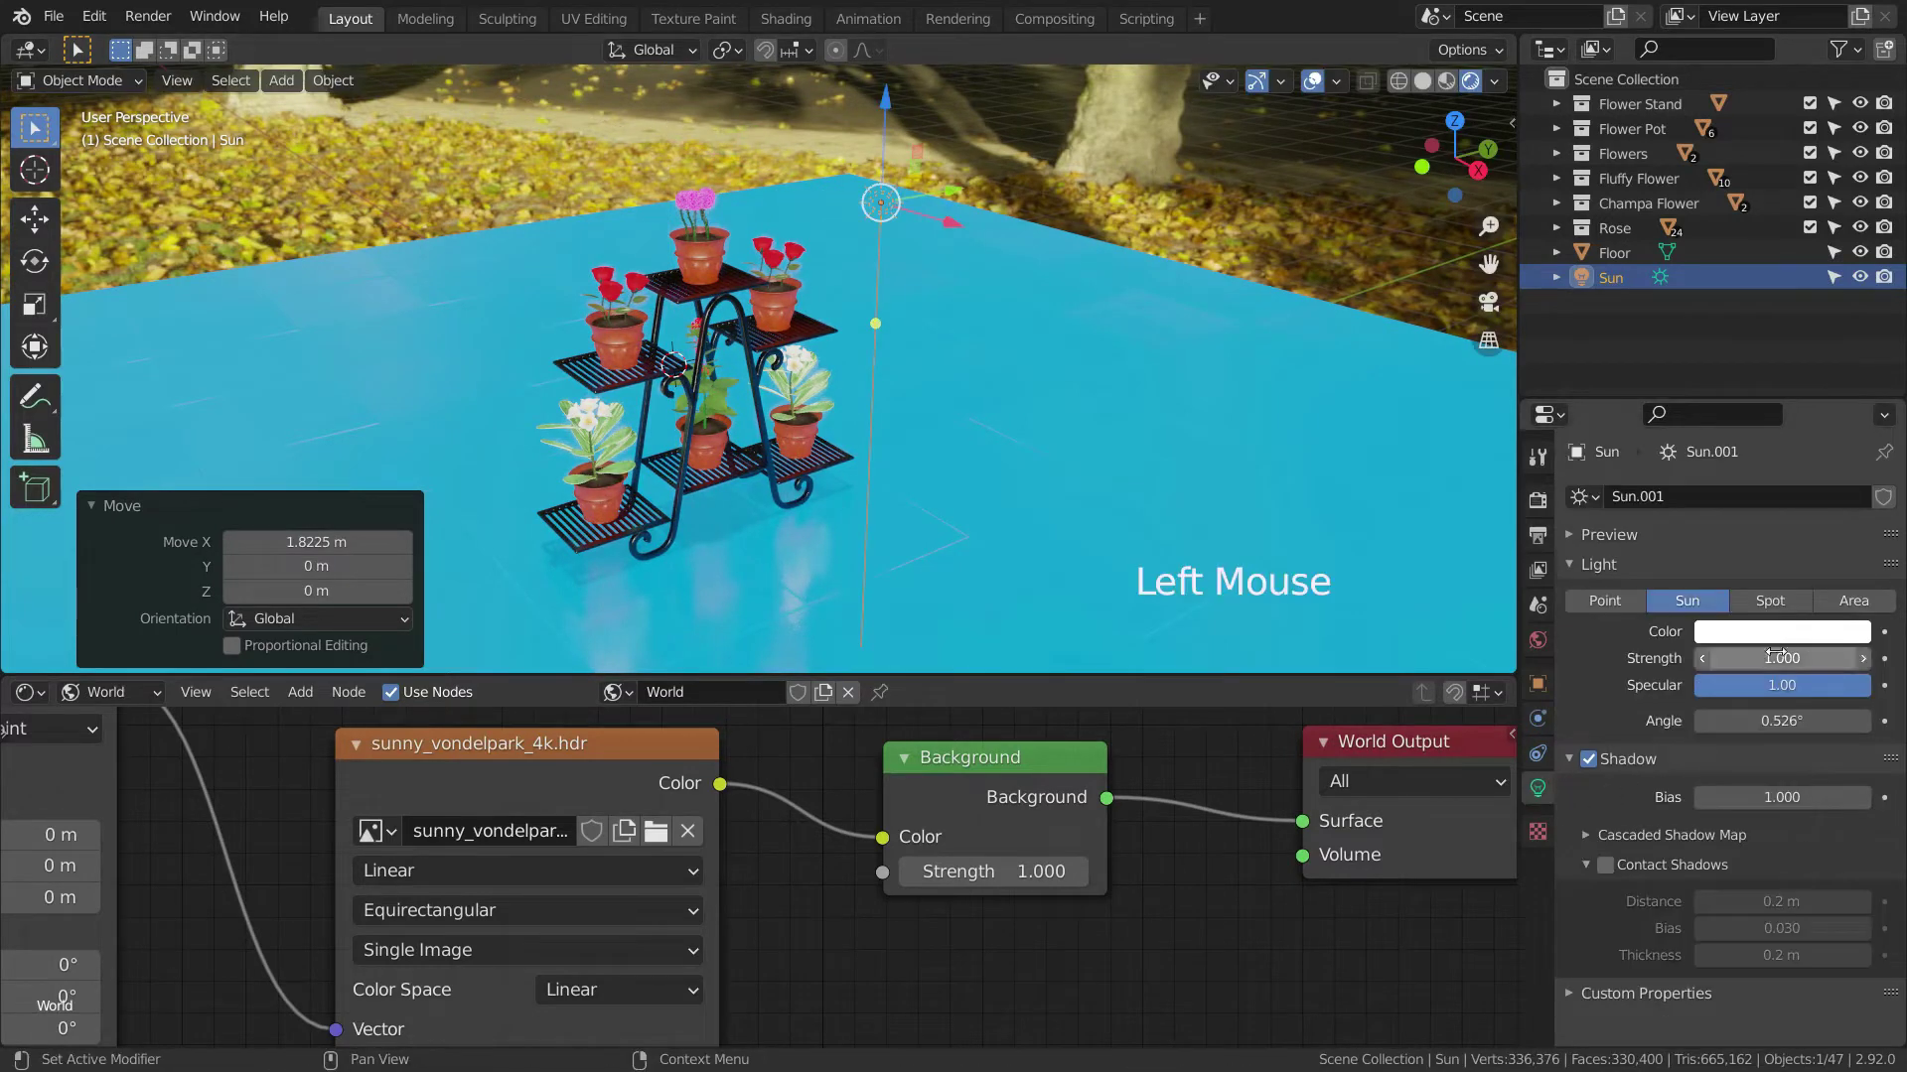
- Set the Sun's strength to 7 and re-aim it so the stand's shadow falls left
{"action": "left_click_drag", "start_coordinate": [1782, 658], "coordinate": [1817, 658]}
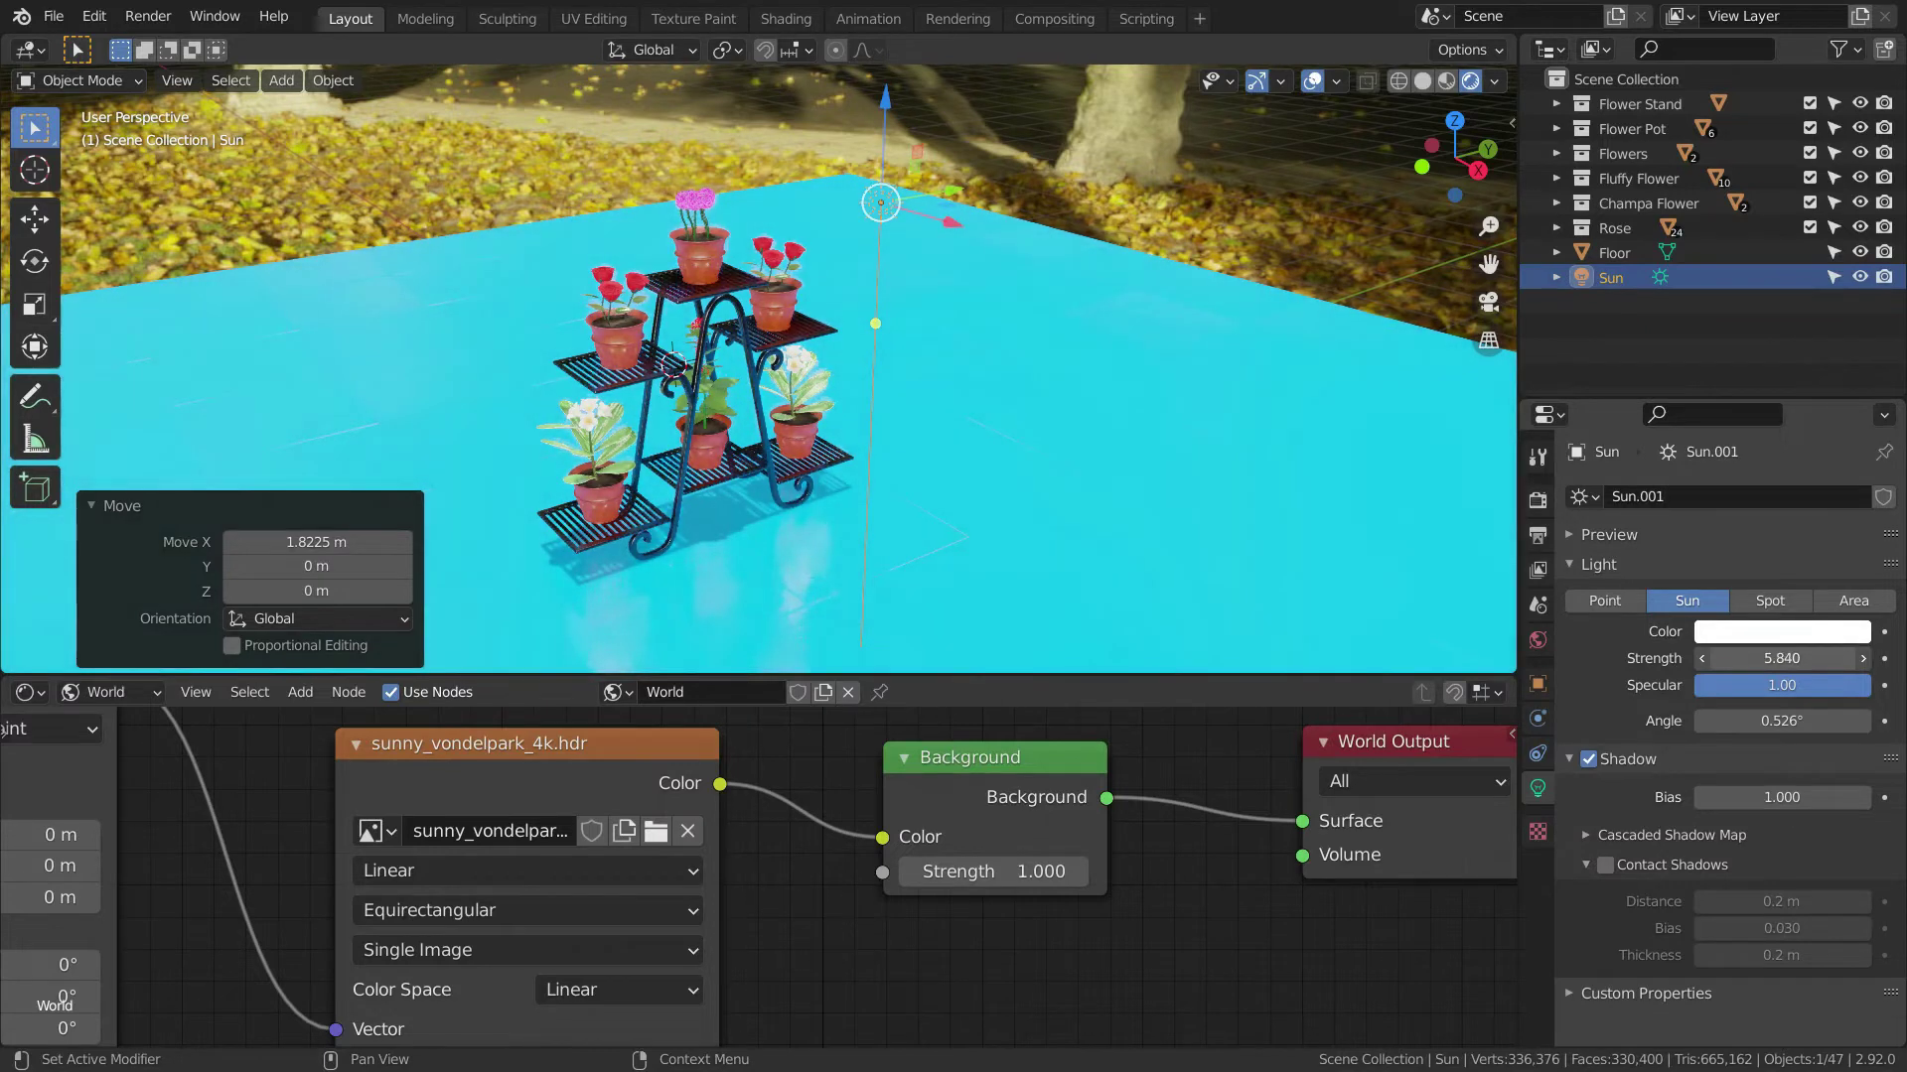
{"action": "left_click", "coordinate": [1793, 658]}
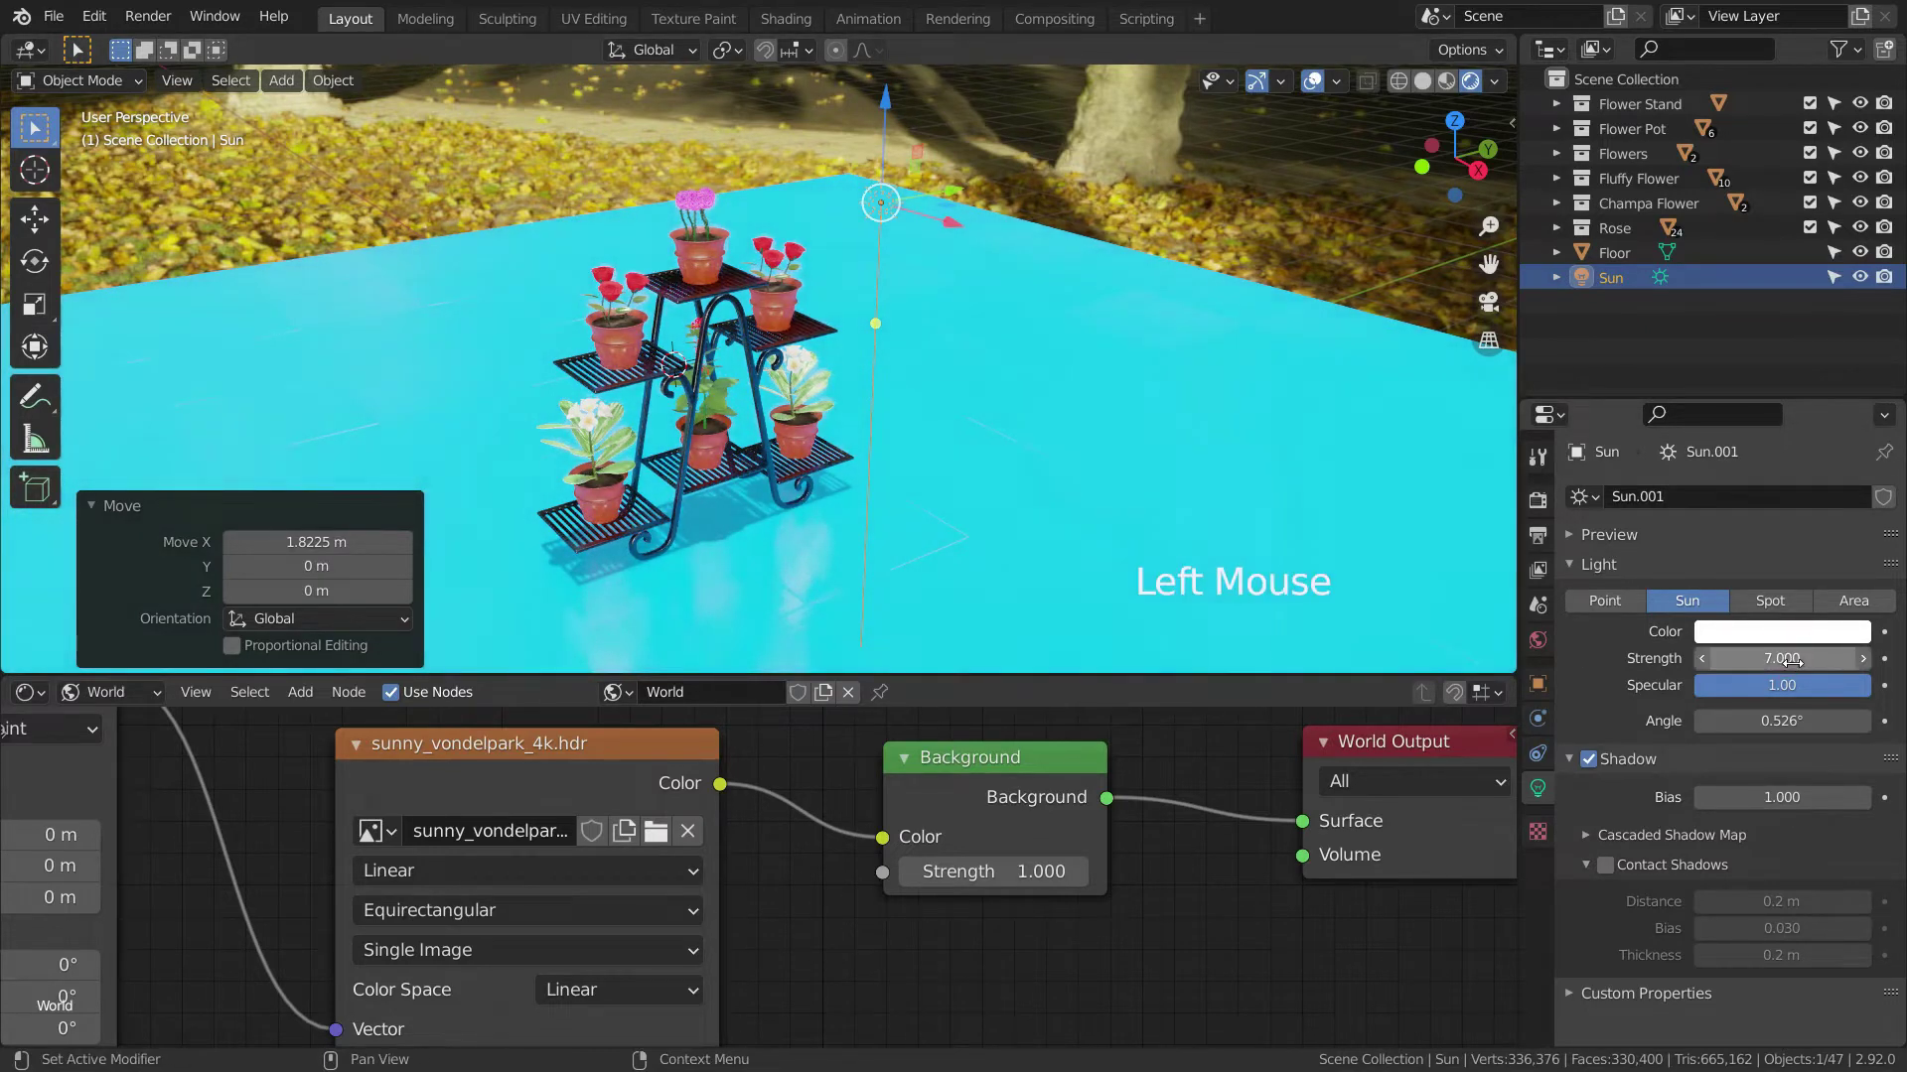
{"action": "left_click_drag", "start_coordinate": [875, 323], "coordinate": [477, 467]}
{"action": "scroll", "coordinate": [457, 477], "scroll_direction": "up", "scroll_amount": 3}
{"action": "middle_click_drag", "start_coordinate": [443, 485], "coordinate": [556, 546]}
{"action": "scroll", "coordinate": [503, 585], "scroll_direction": "down", "scroll_amount": 3}
{"action": "scroll", "coordinate": [576, 524], "scroll_direction": "up", "scroll_amount": 1}
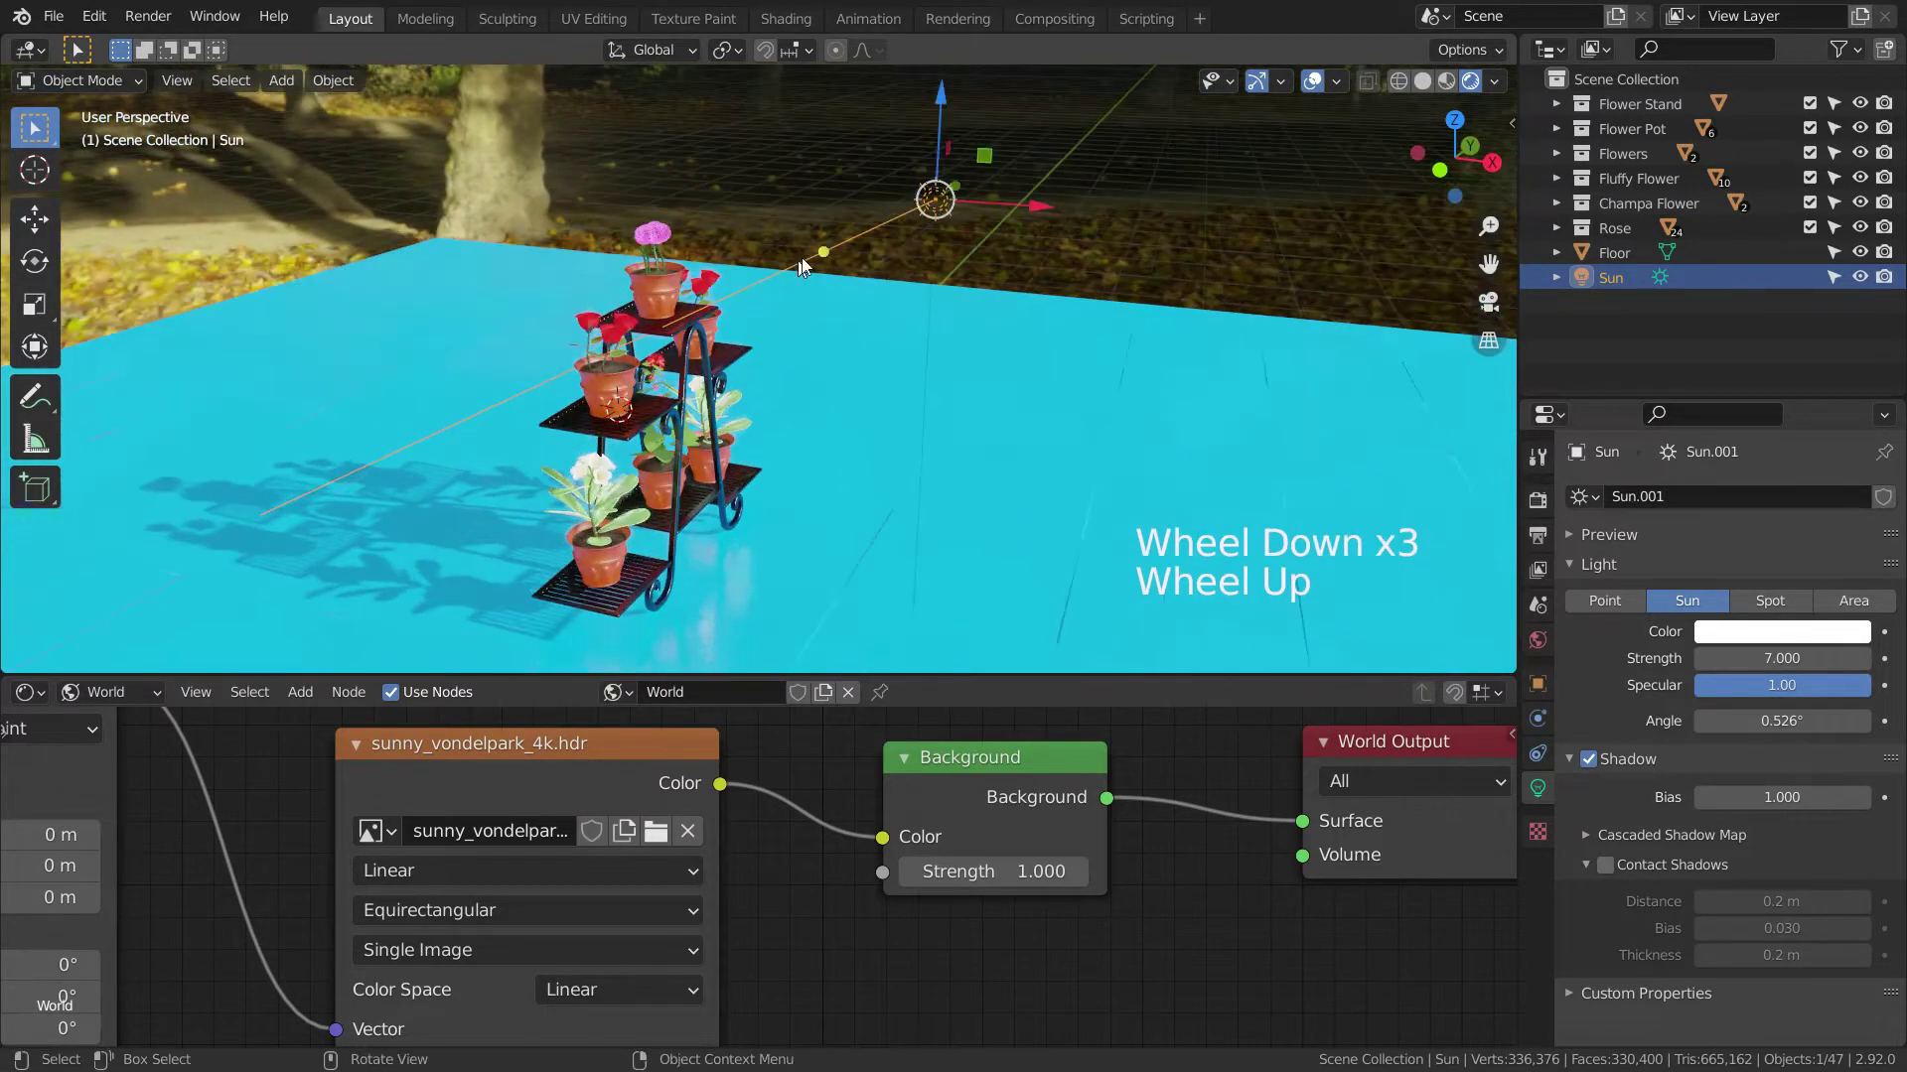
{"action": "left_click_drag", "start_coordinate": [802, 266], "coordinate": [310, 566]}
{"action": "scroll", "coordinate": [311, 566], "scroll_direction": "up", "scroll_amount": 1}
{"action": "middle_click_drag", "start_coordinate": [310, 566], "coordinate": [597, 481]}
- Test rotating the world background around Z with the Mapping node
{"action": "scroll", "coordinate": [602, 511], "scroll_direction": "down", "scroll_amount": 1}
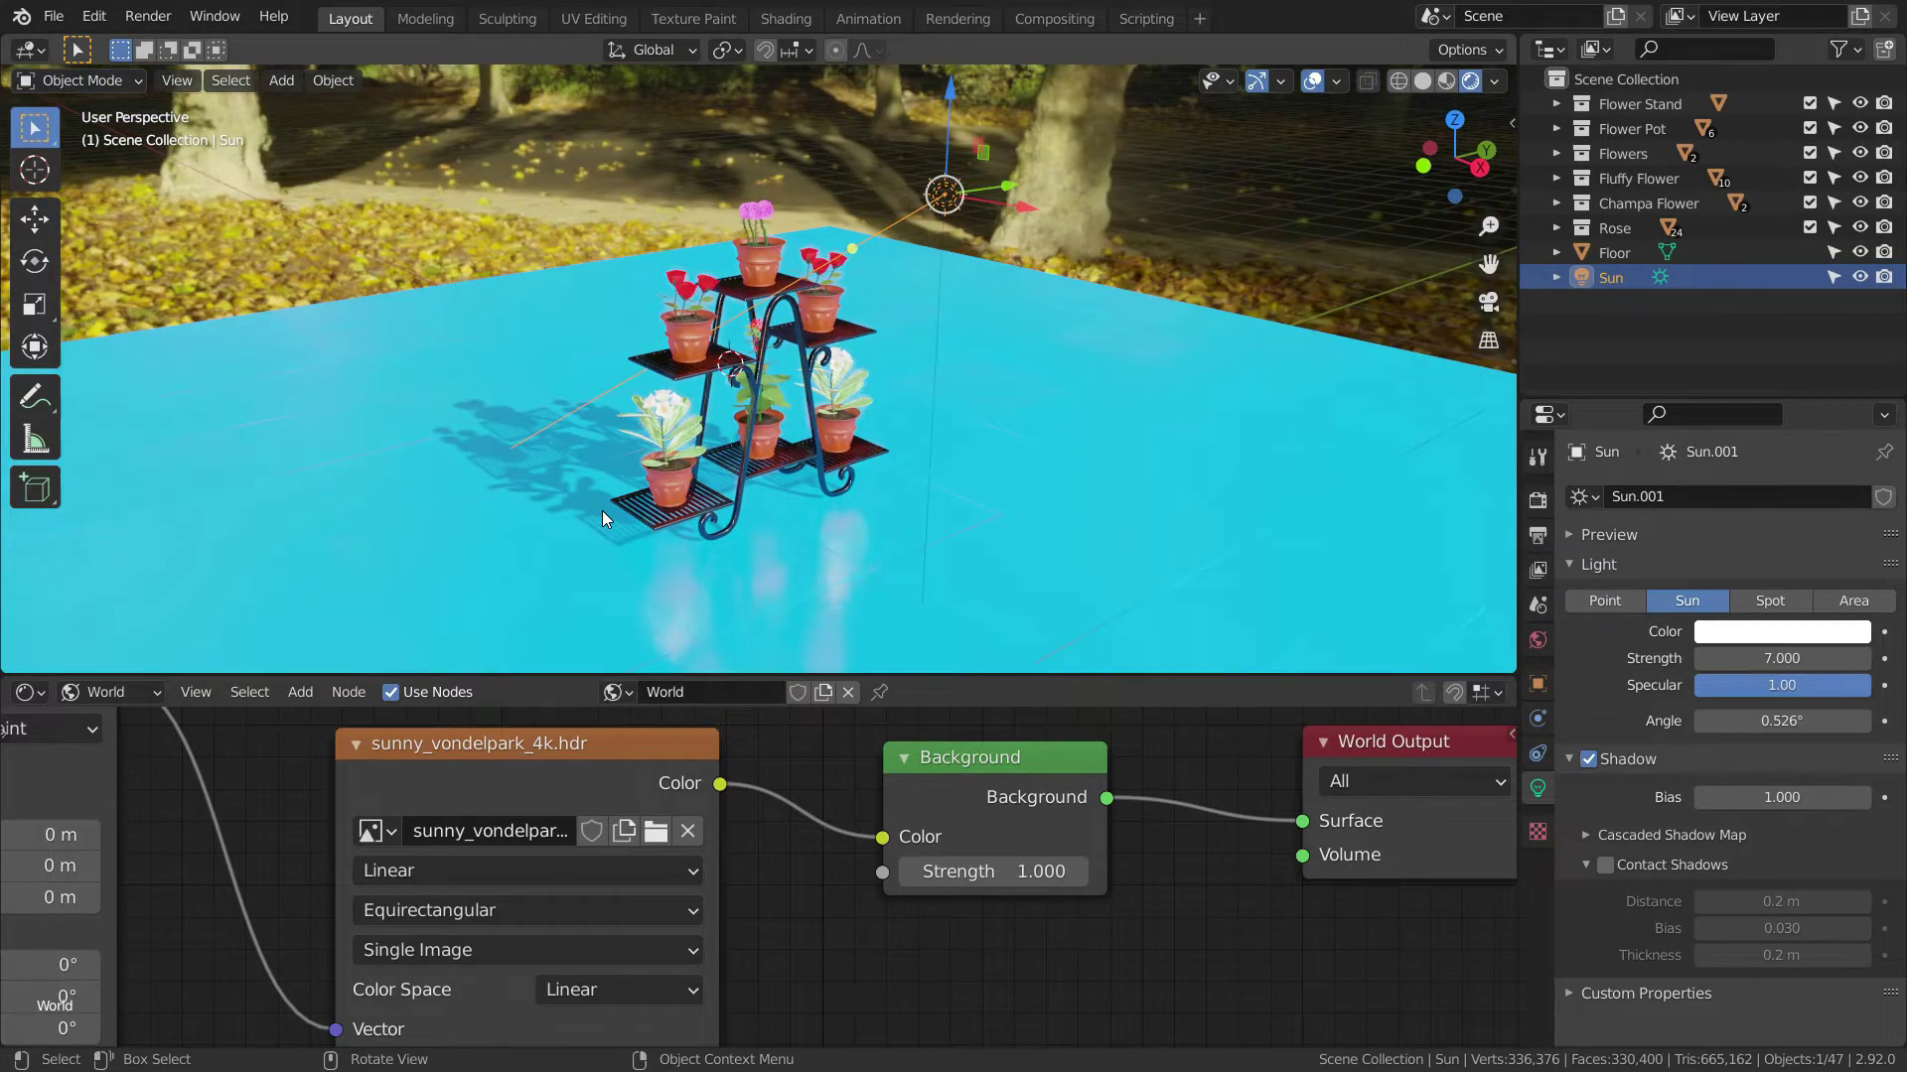
{"action": "scroll", "coordinate": [327, 923], "scroll_direction": "down", "scroll_amount": 10}
{"action": "scroll", "coordinate": [328, 924], "scroll_direction": "up", "scroll_amount": 4}
{"action": "scroll", "coordinate": [328, 923], "scroll_direction": "down", "scroll_amount": 5}
{"action": "middle_click_drag", "start_coordinate": [327, 923], "coordinate": [324, 923]}
{"action": "scroll", "coordinate": [588, 876], "scroll_direction": "up", "scroll_amount": 5}
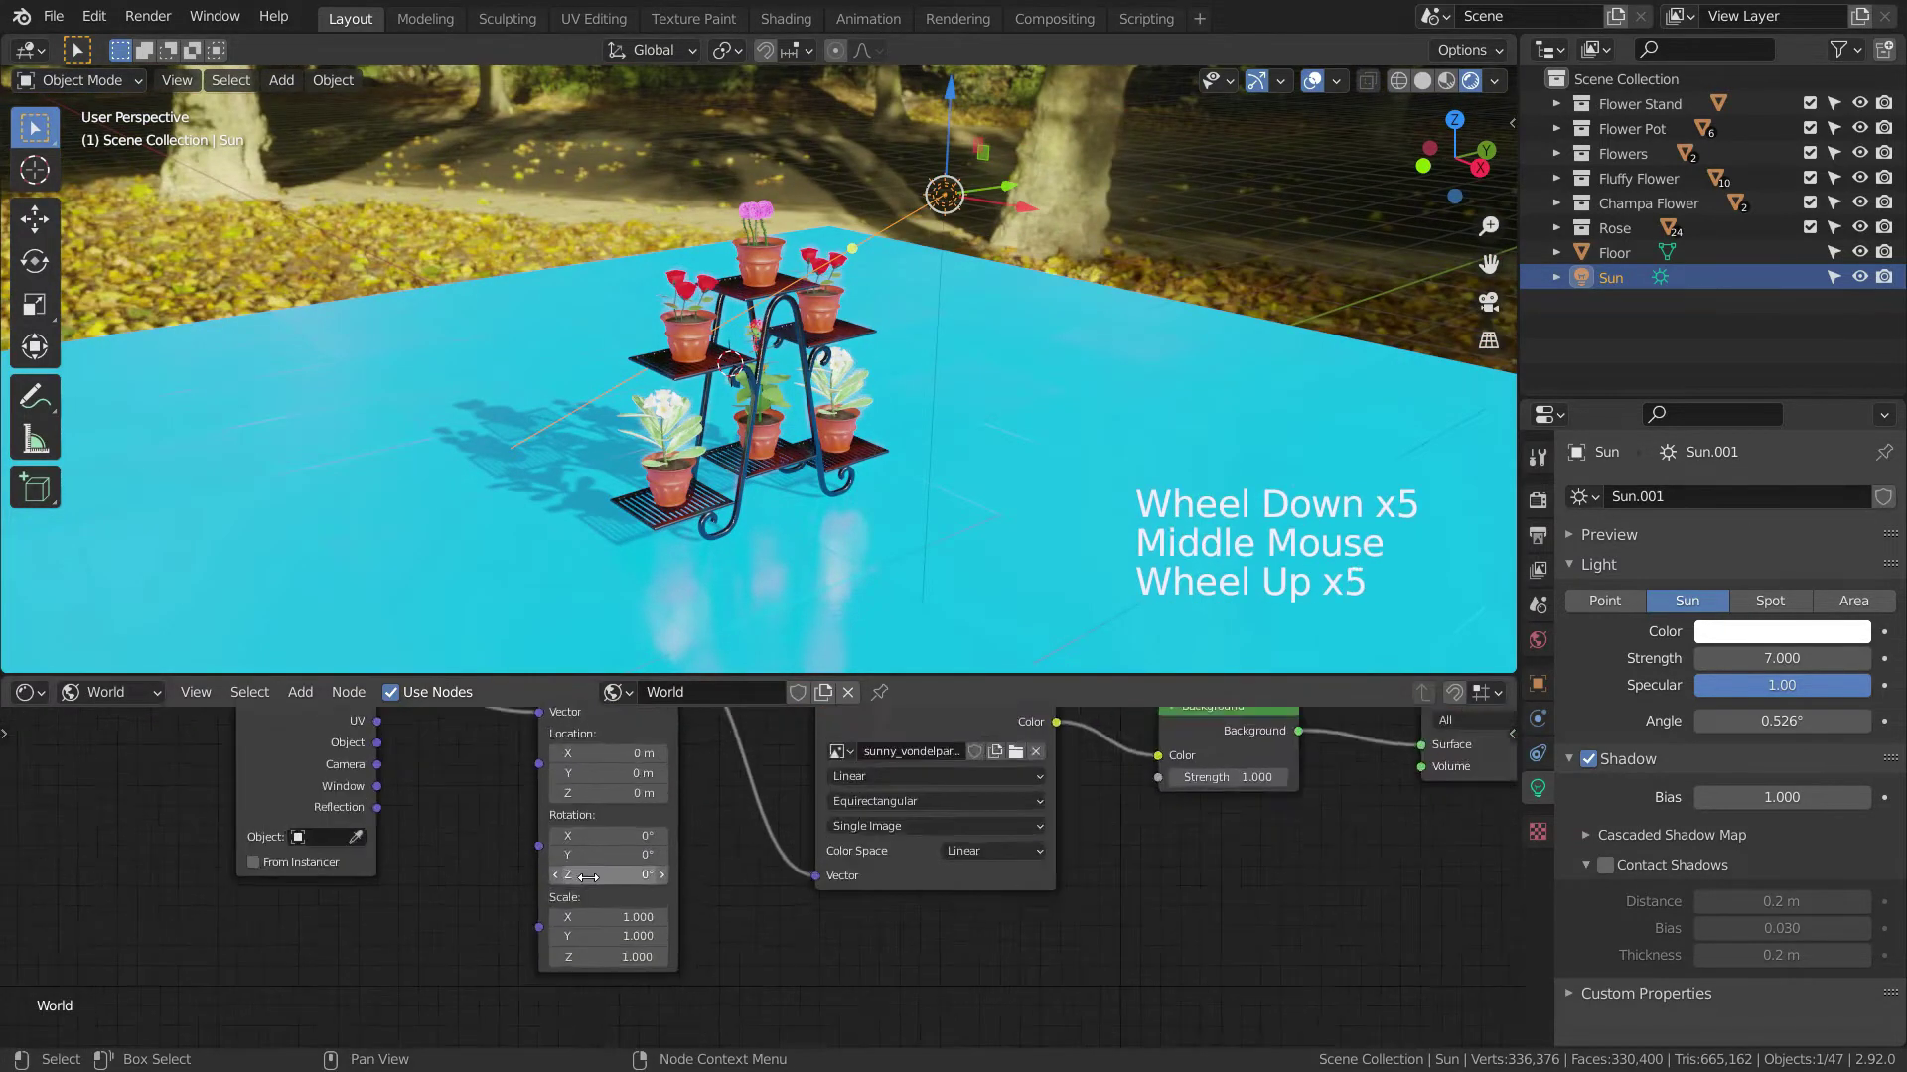
{"action": "scroll", "coordinate": [587, 877], "scroll_direction": "up", "scroll_amount": 10}
{"action": "left_click_drag", "start_coordinate": [588, 877], "coordinate": [720, 877]}
- Reset the Mapping node's Z rotation to 0° and delete the Sun light
{"action": "left_click", "coordinate": [635, 874]}
{"action": "type", "text": "0"}
{"action": "key", "text": "Return"}
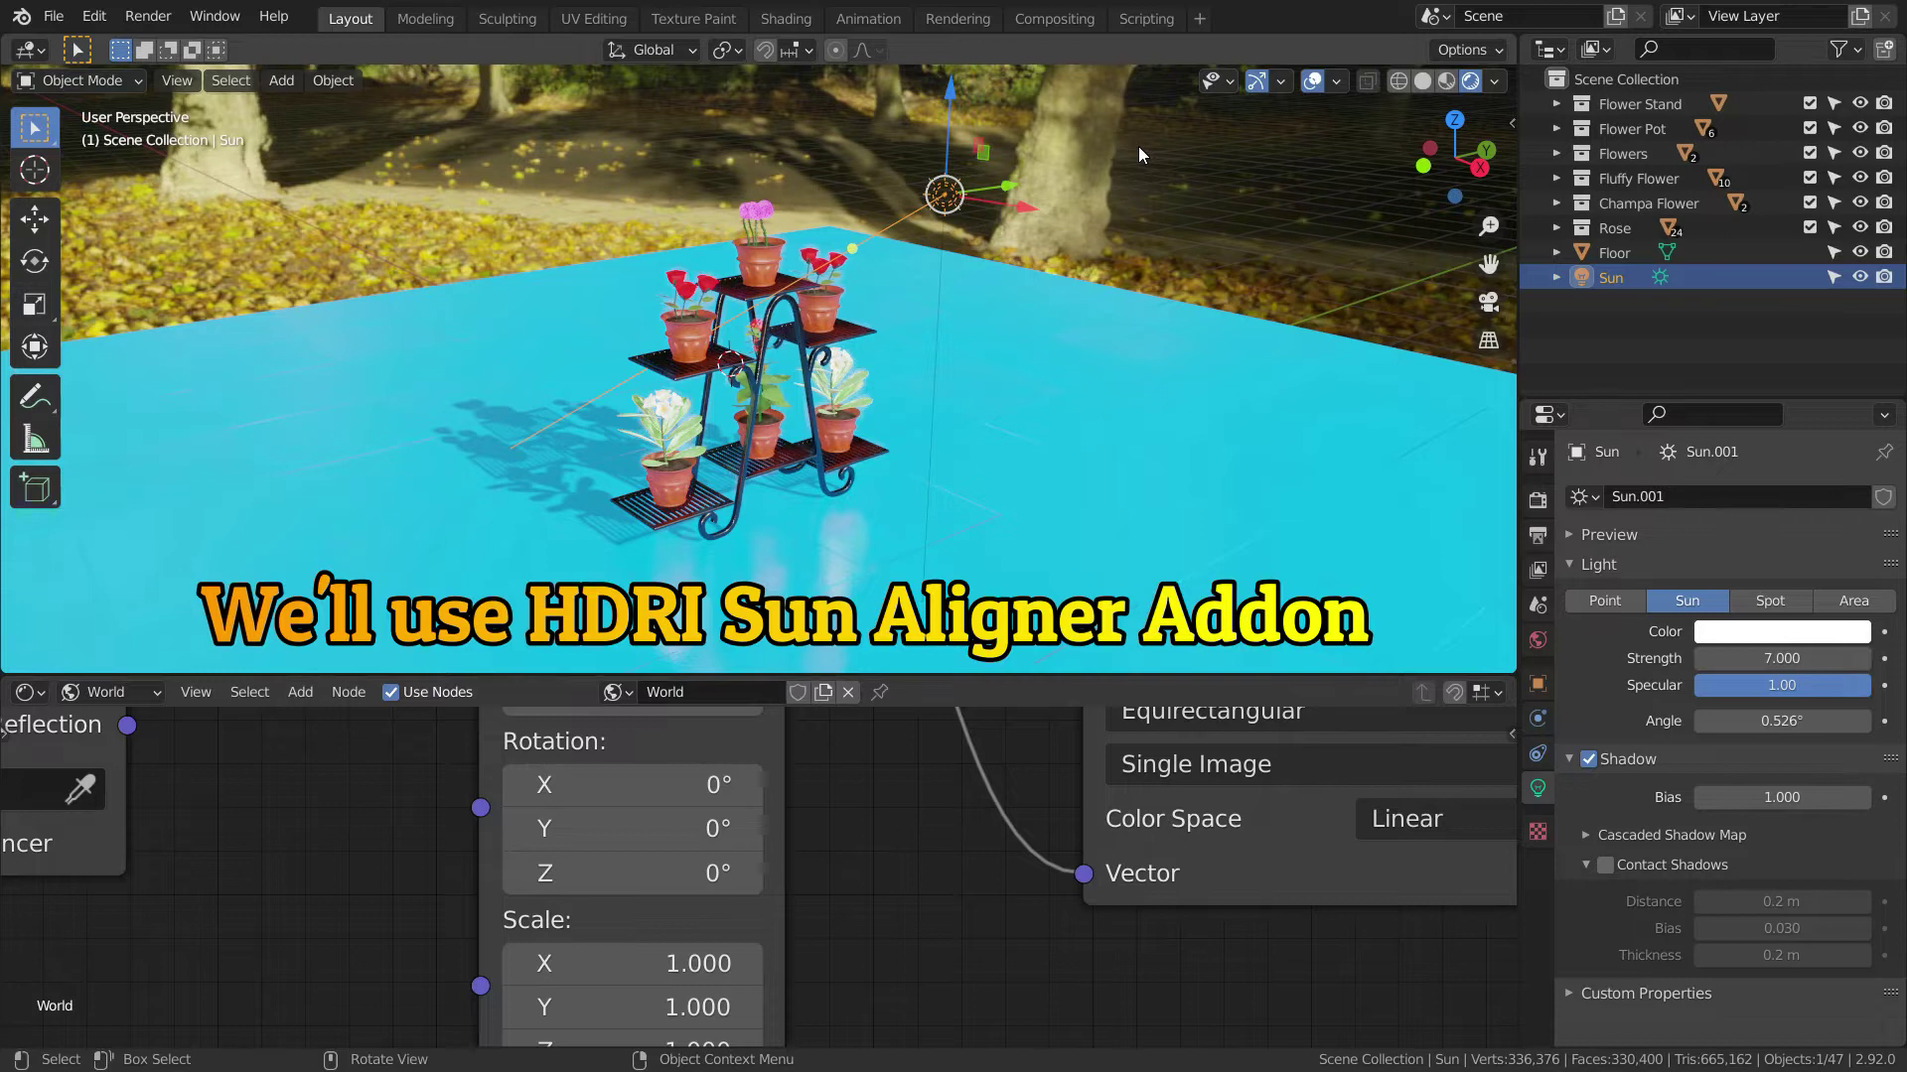
{"action": "right_click", "coordinate": [1617, 283]}
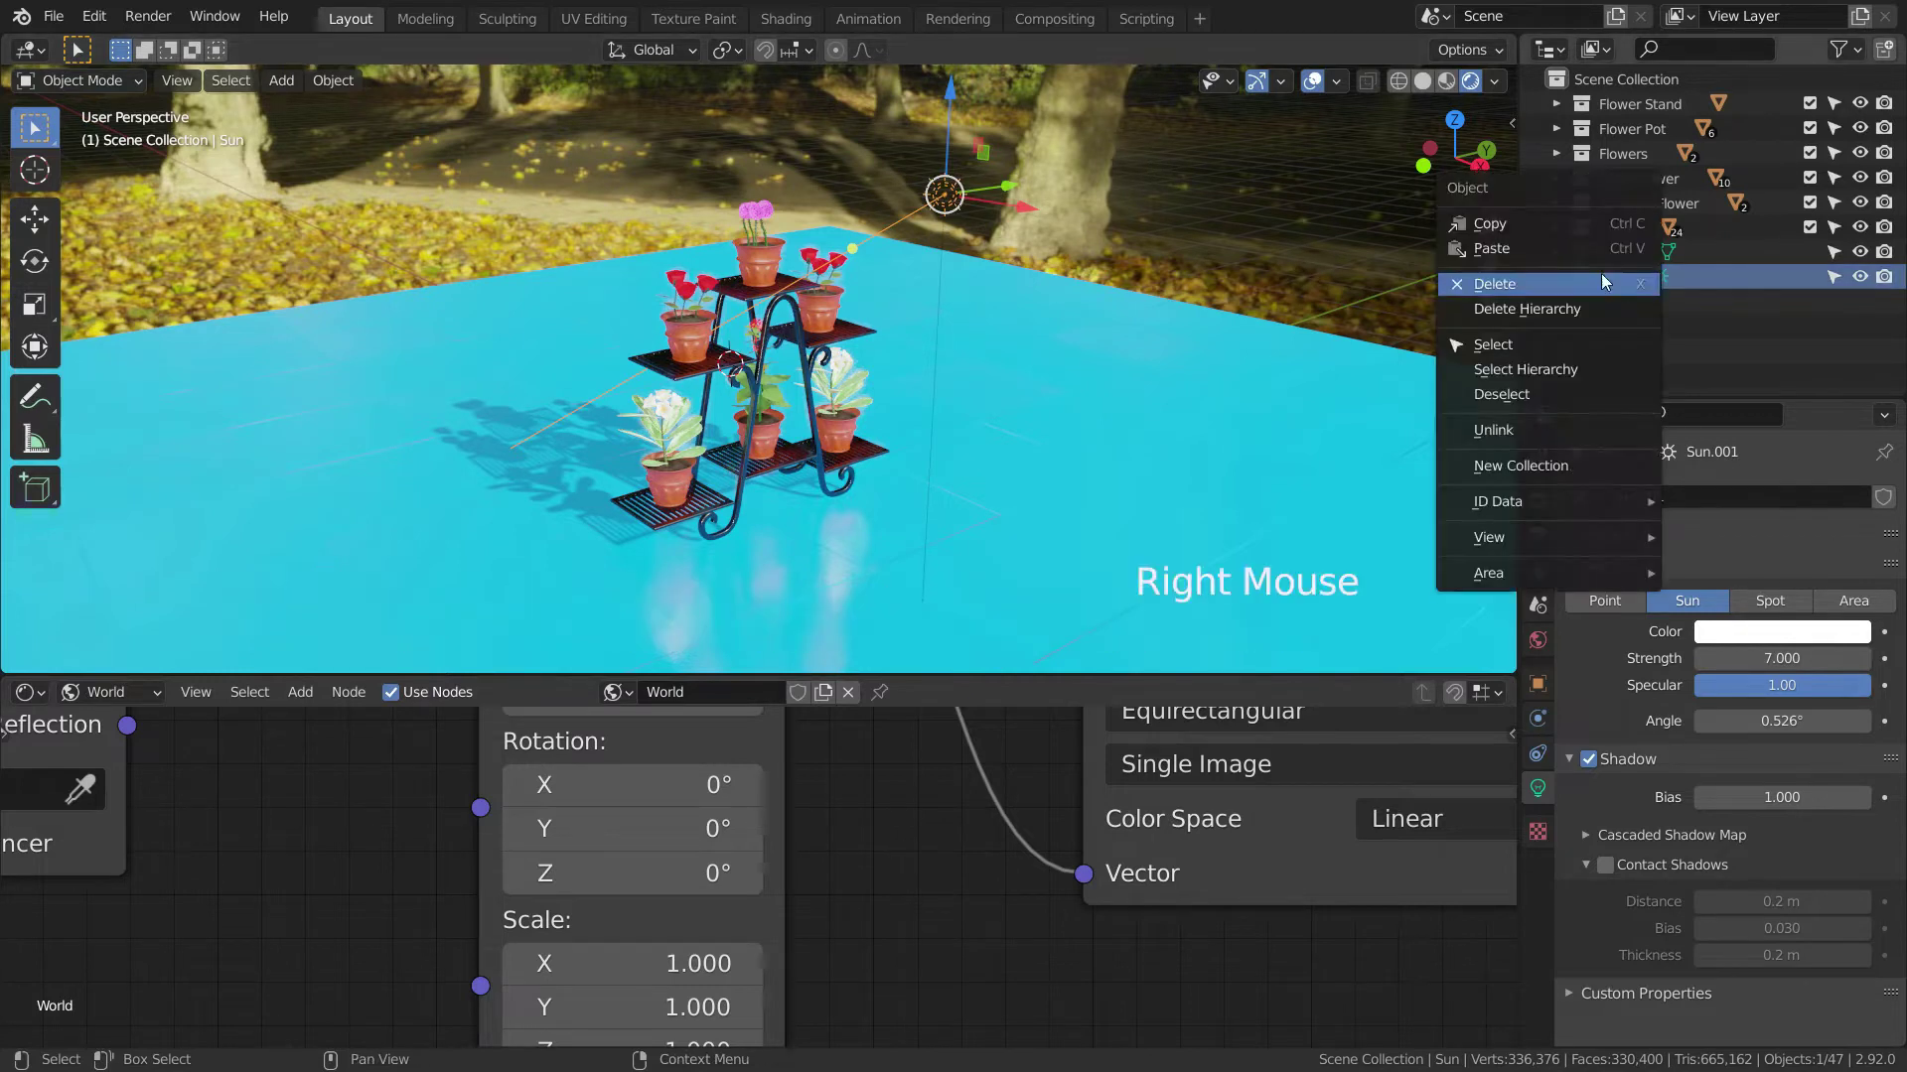
{"action": "left_click", "coordinate": [1553, 283]}
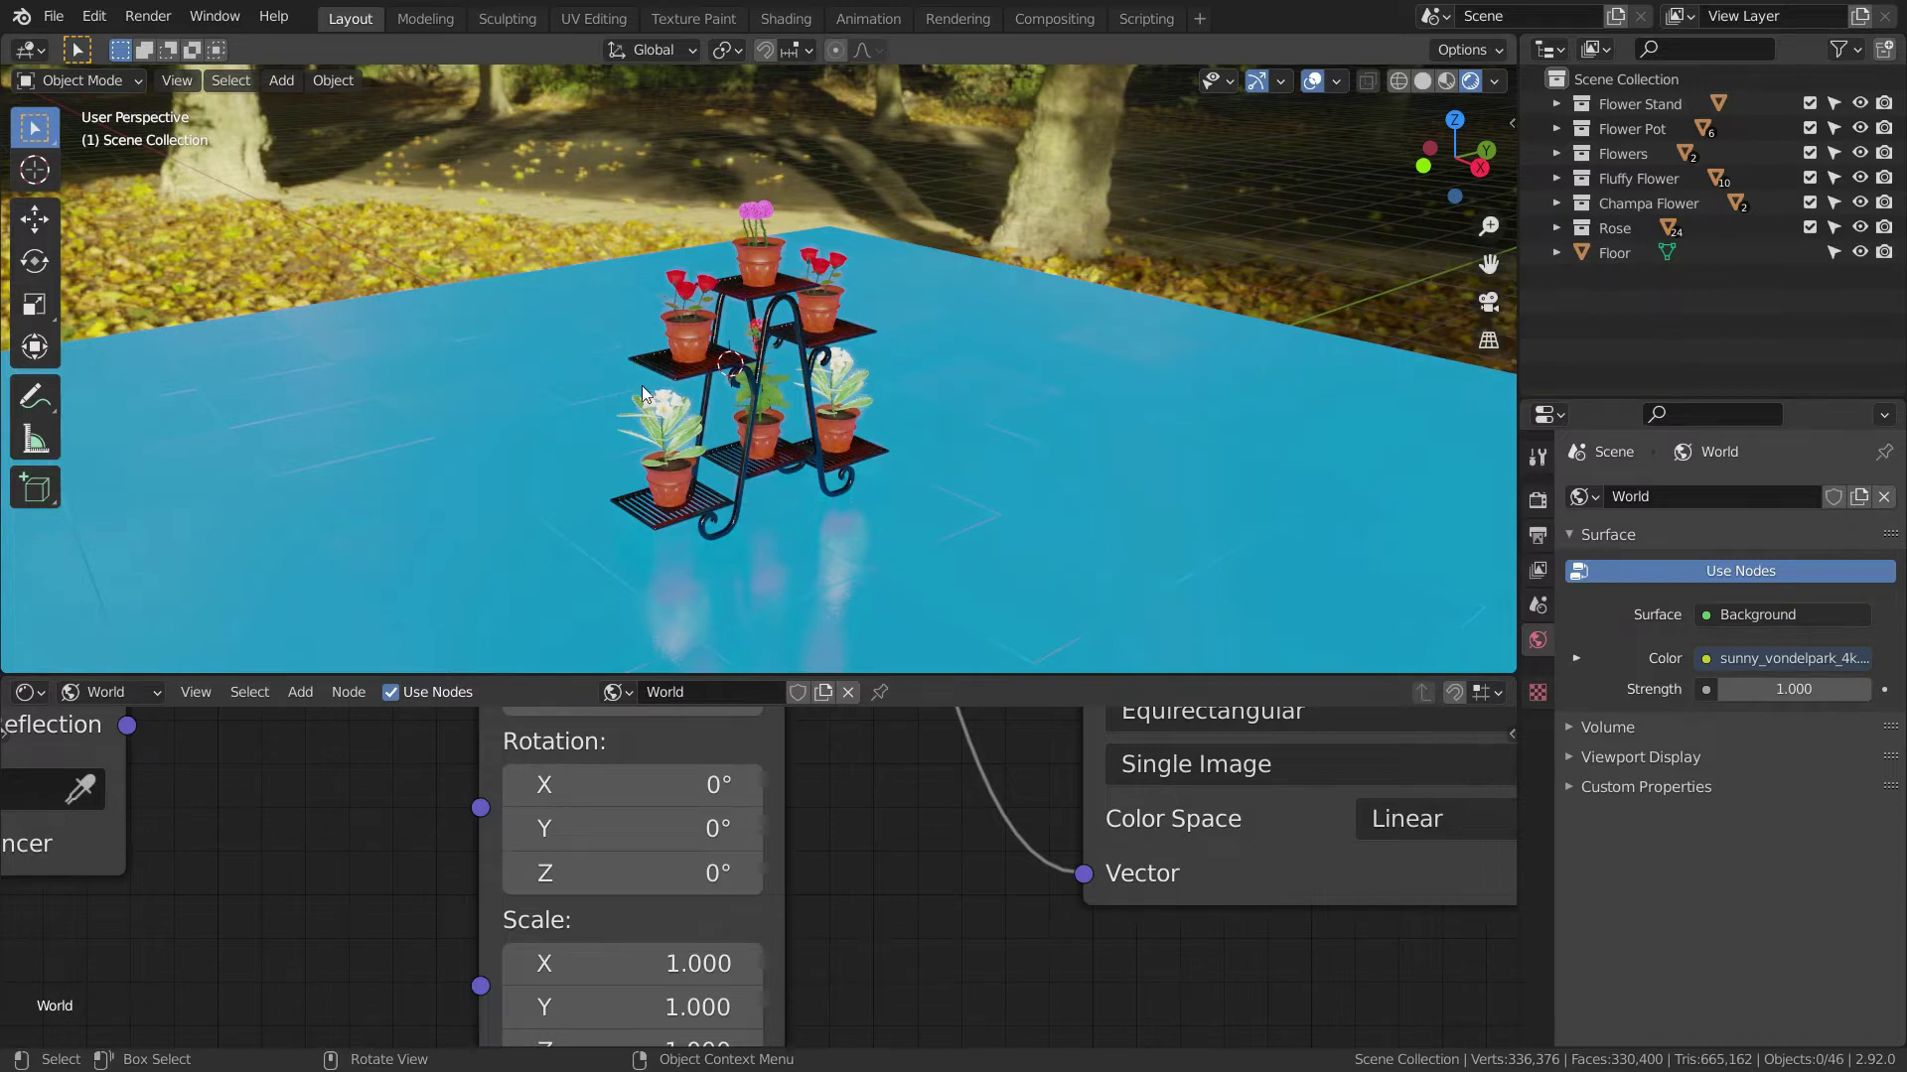
- Install hdri-sun-aligner-1_5.zip from Downloads as an add-on and enable HDRI Sun Aligner
{"action": "middle_click_drag", "start_coordinate": [642, 385], "coordinate": [630, 317]}
{"action": "scroll", "coordinate": [628, 313], "scroll_direction": "up", "scroll_amount": 3}
{"action": "scroll", "coordinate": [627, 314], "scroll_direction": "down", "scroll_amount": 2}
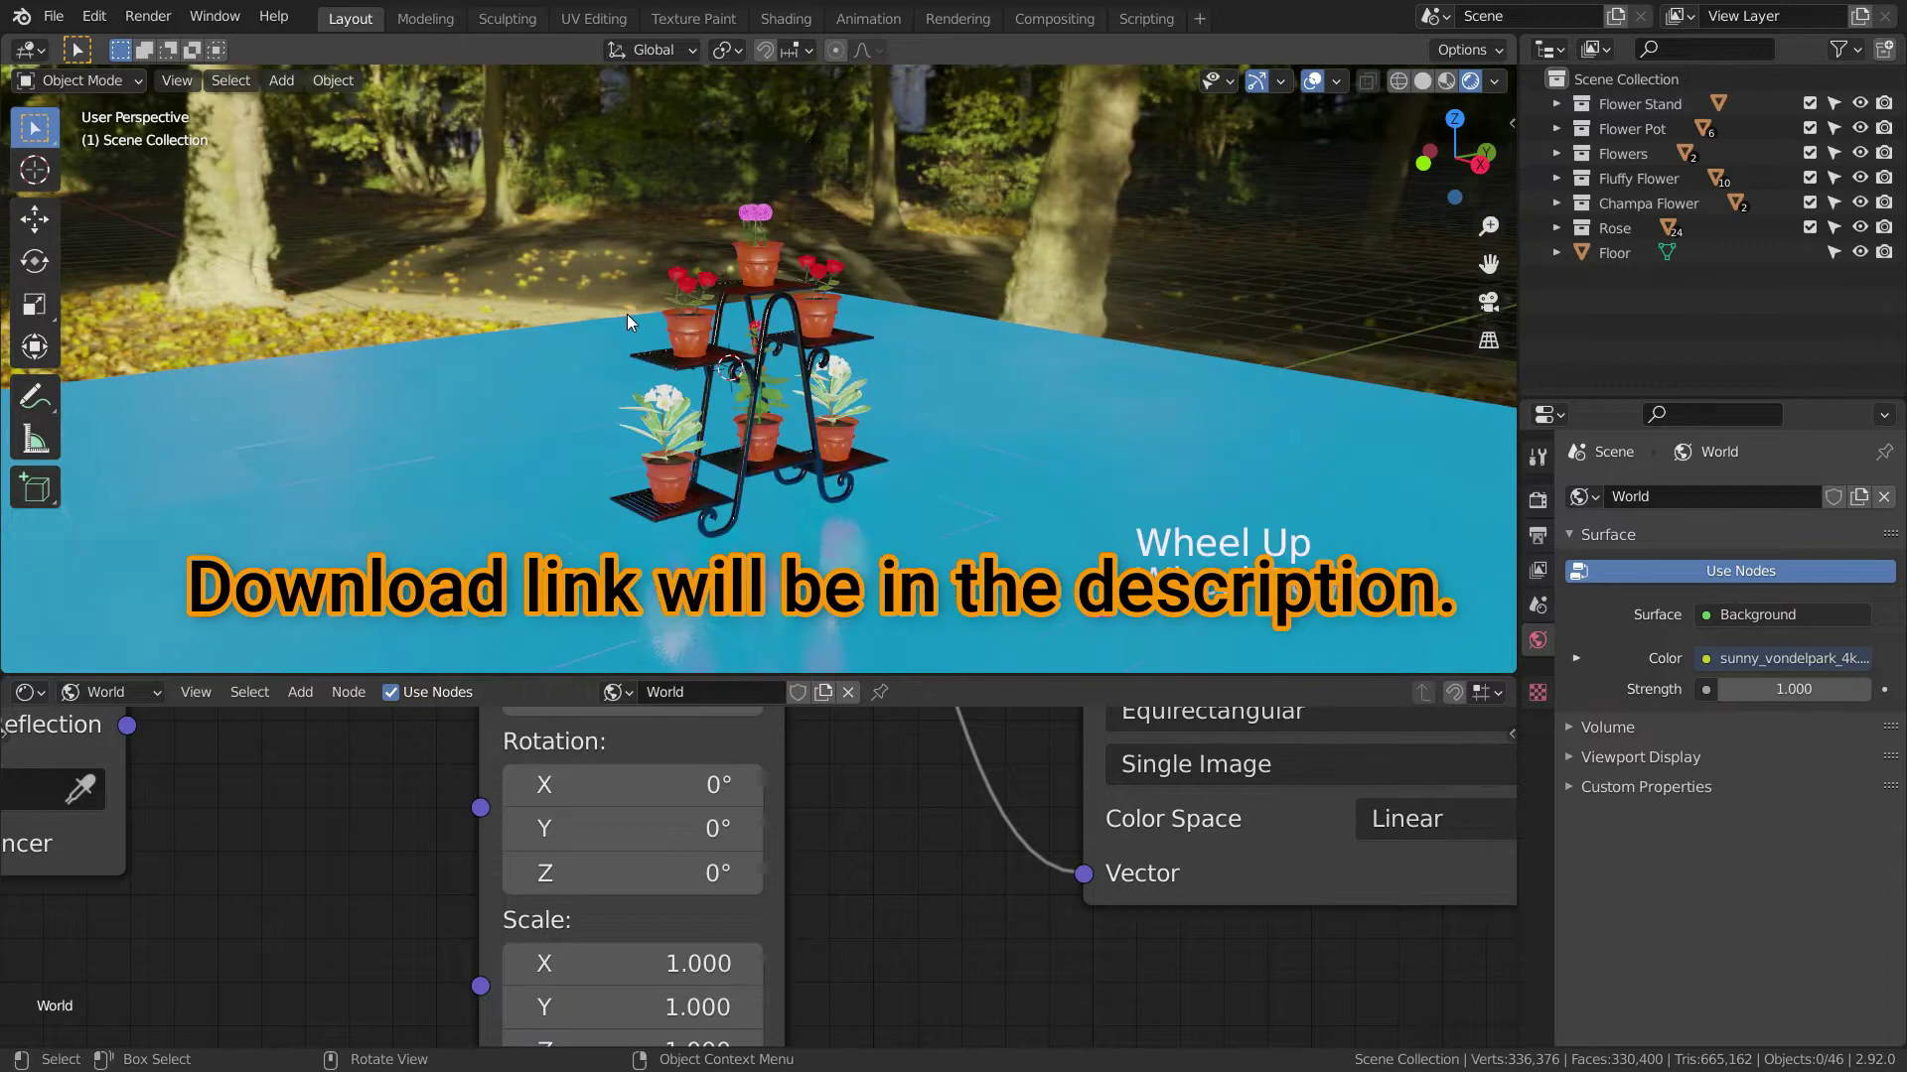
{"action": "left_click", "coordinate": [97, 16]}
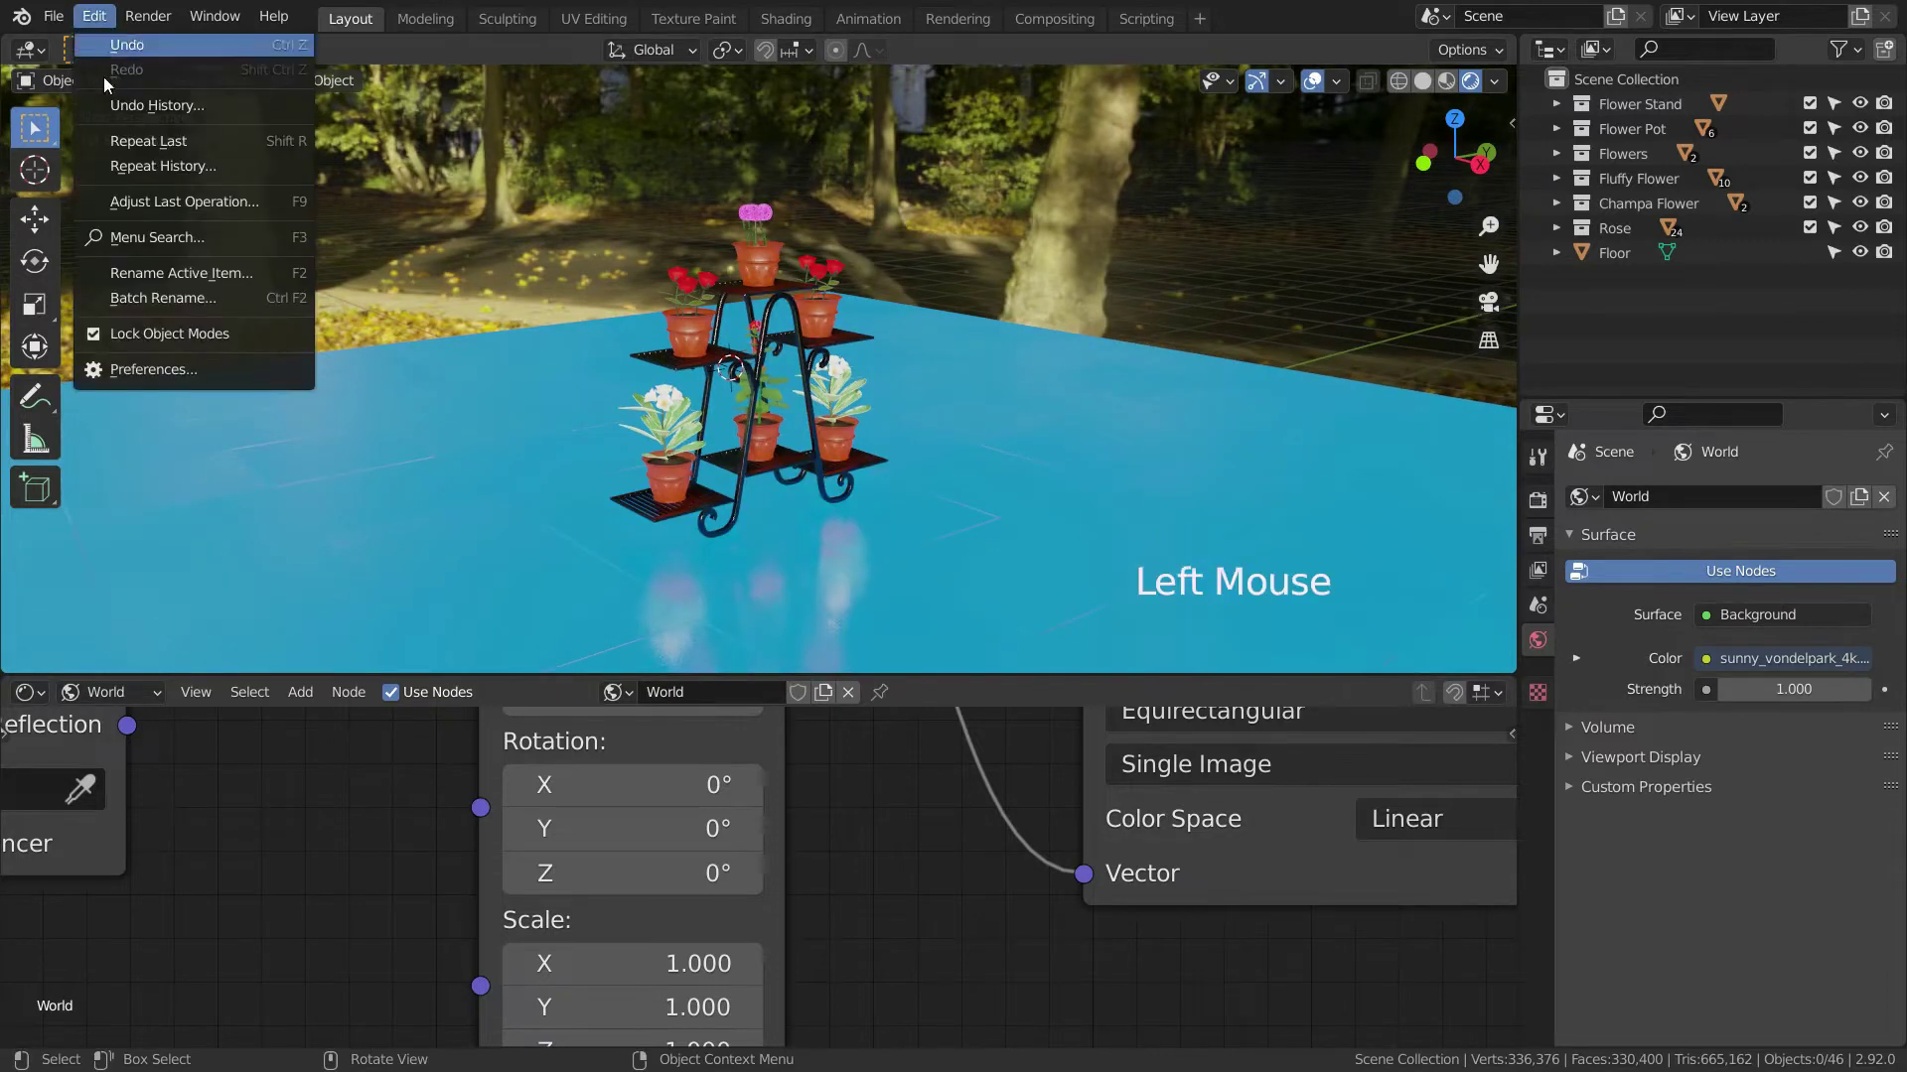
{"action": "left_click", "coordinate": [173, 368]}
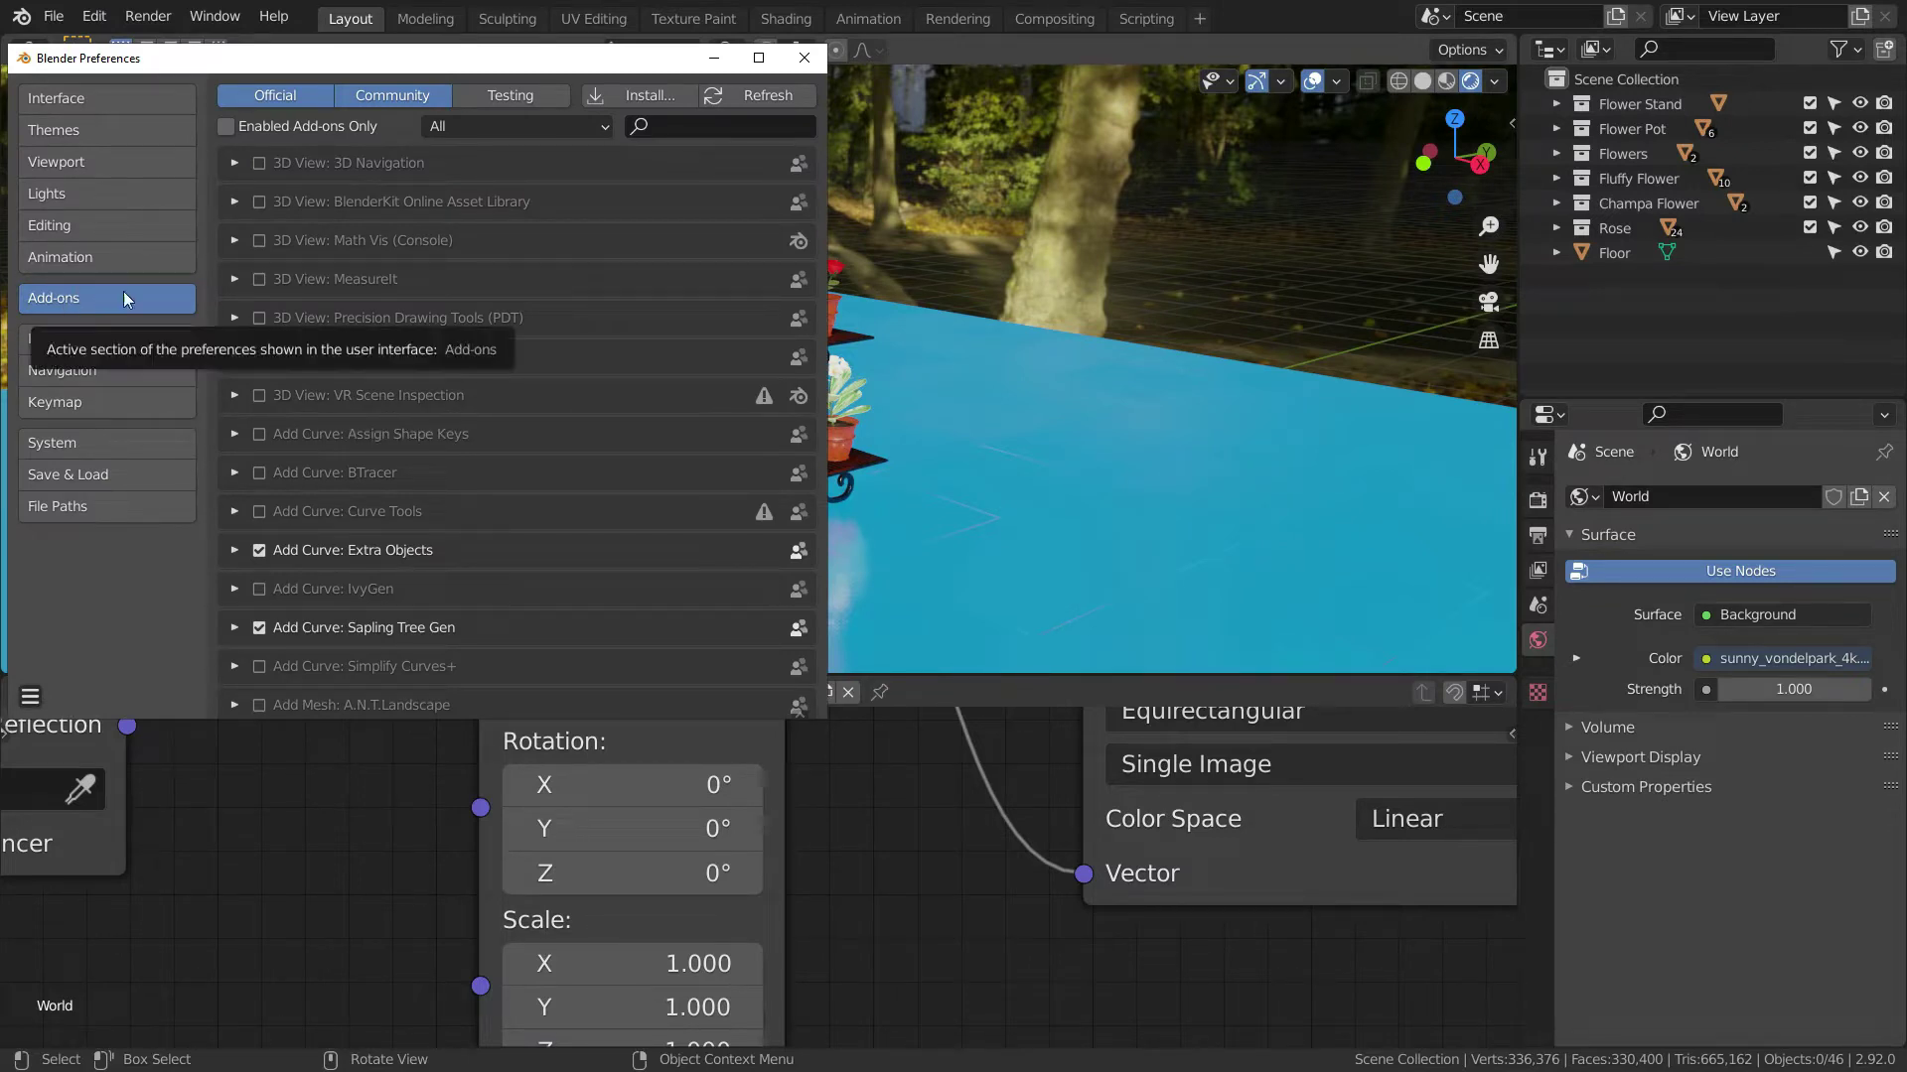
{"action": "left_click", "coordinate": [605, 101]}
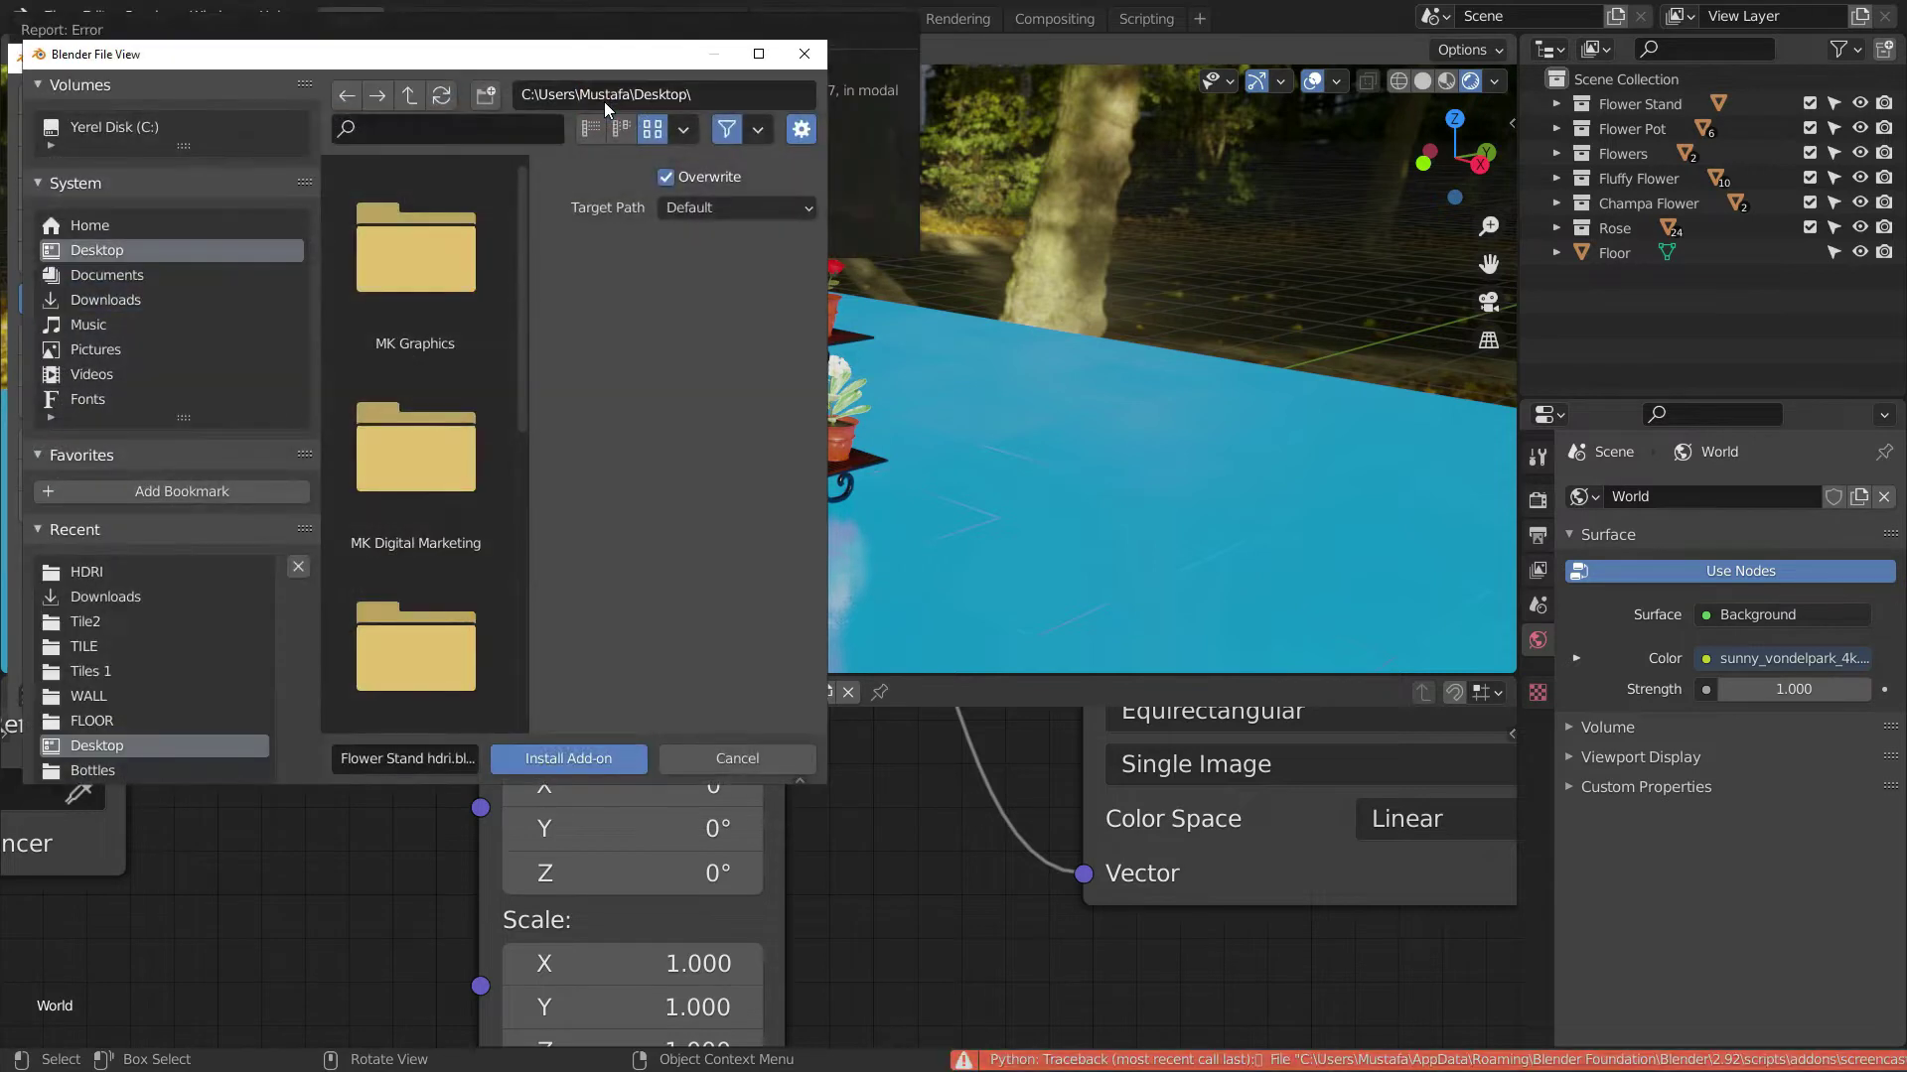
{"action": "left_click", "coordinate": [129, 297]}
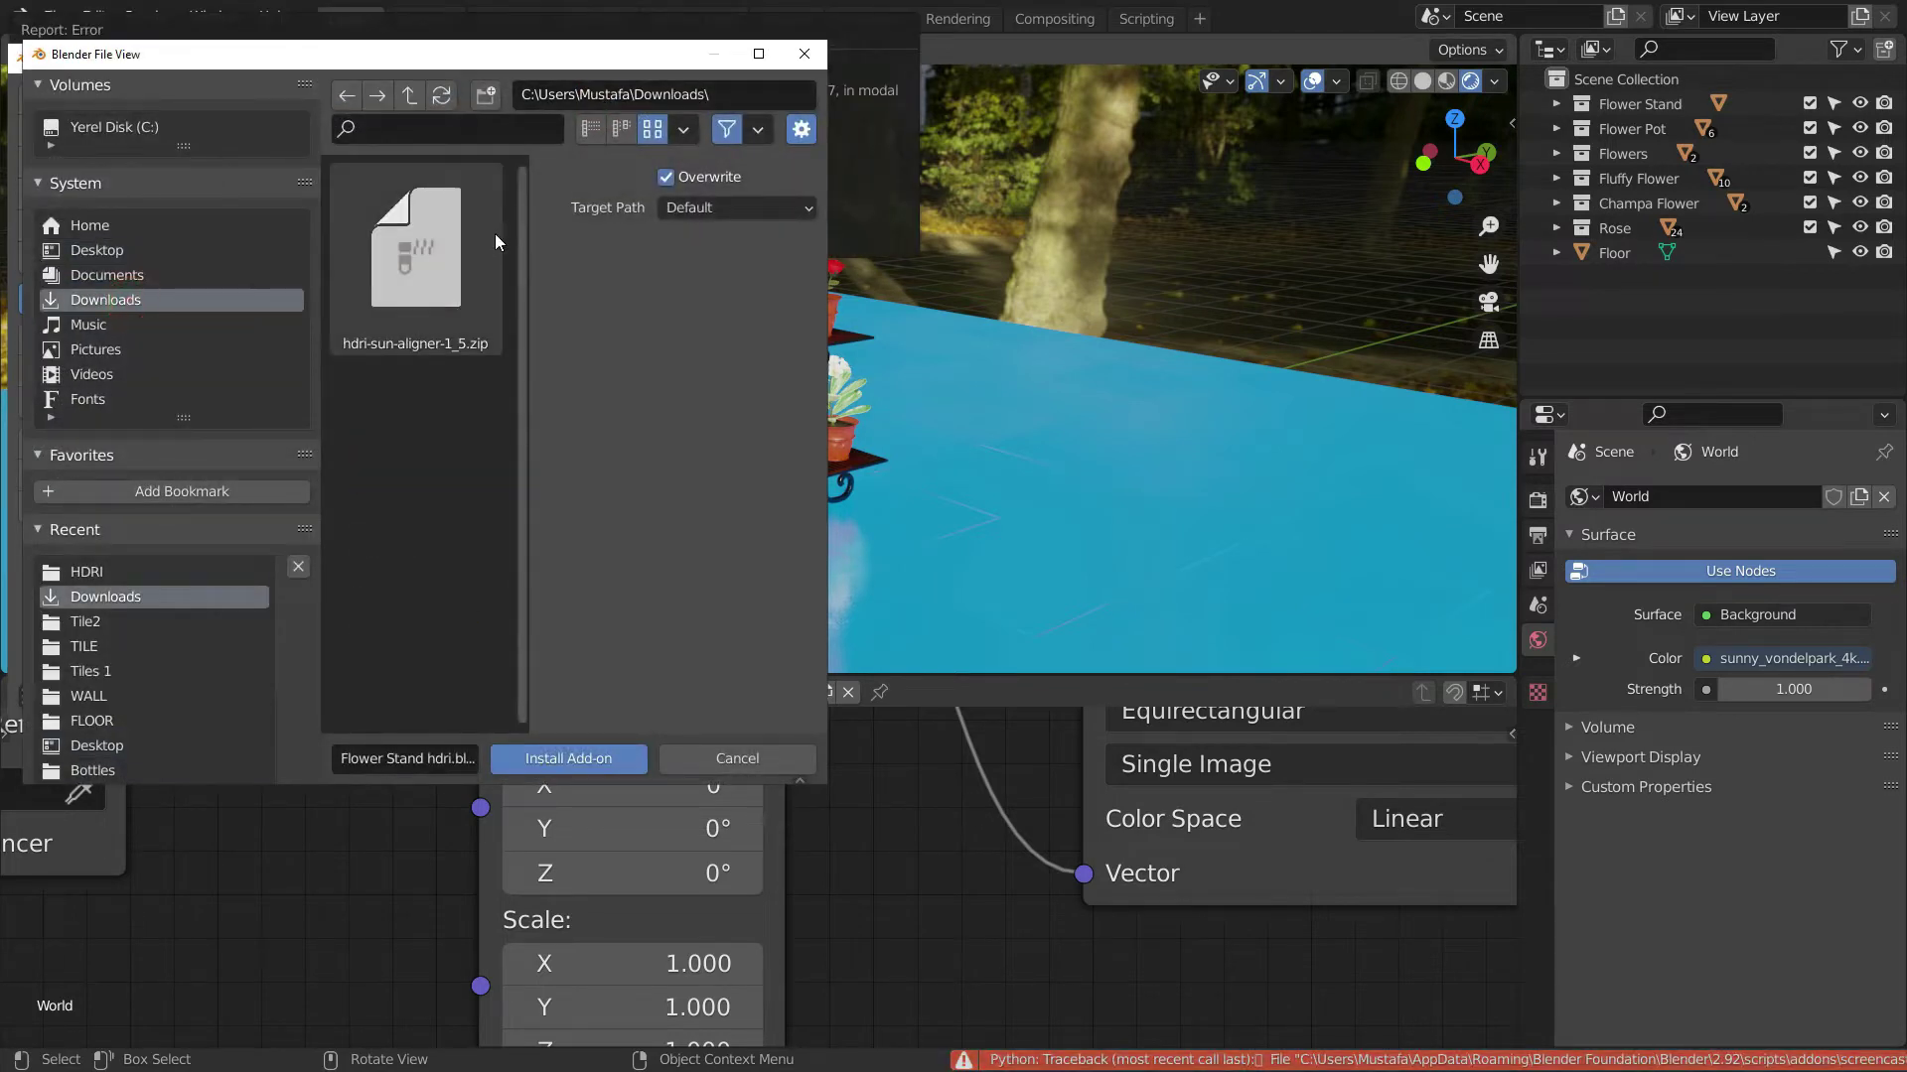
{"action": "left_click", "coordinate": [415, 278]}
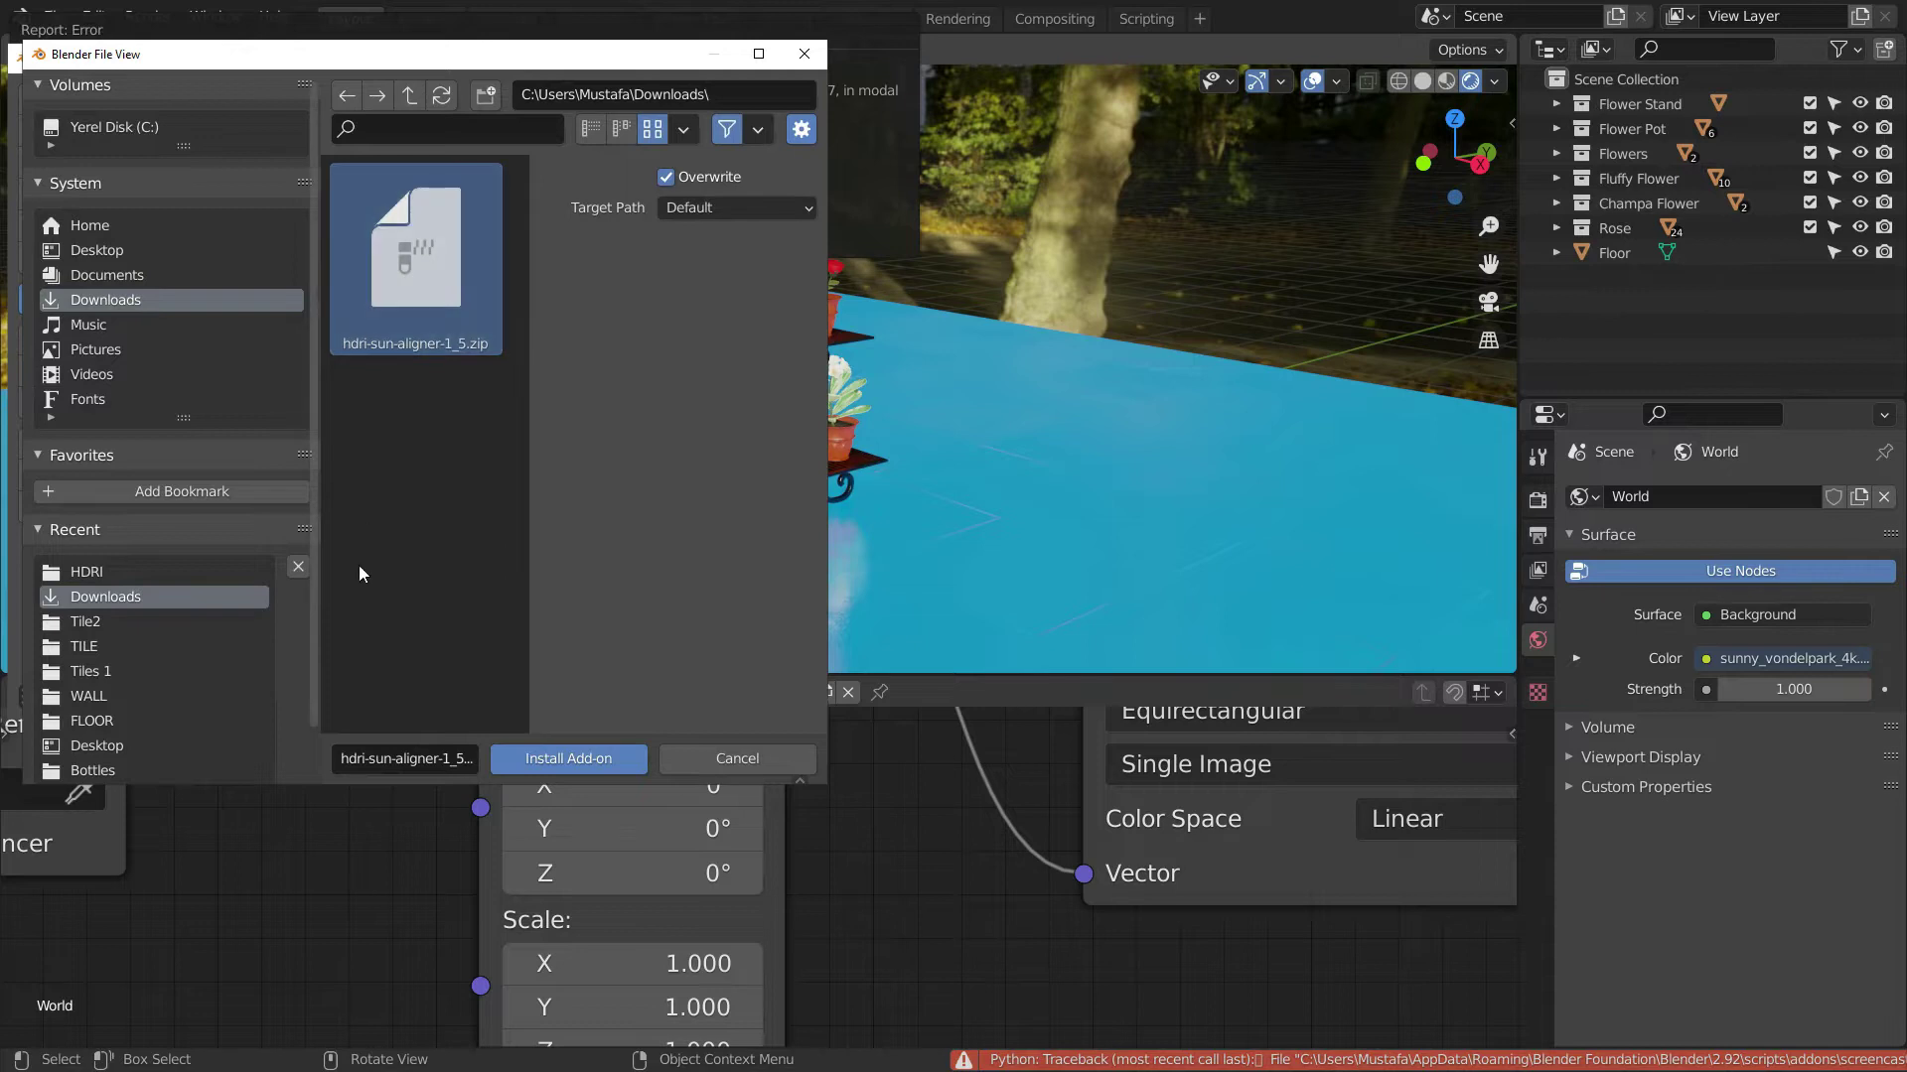
{"action": "left_click", "coordinate": [546, 763]}
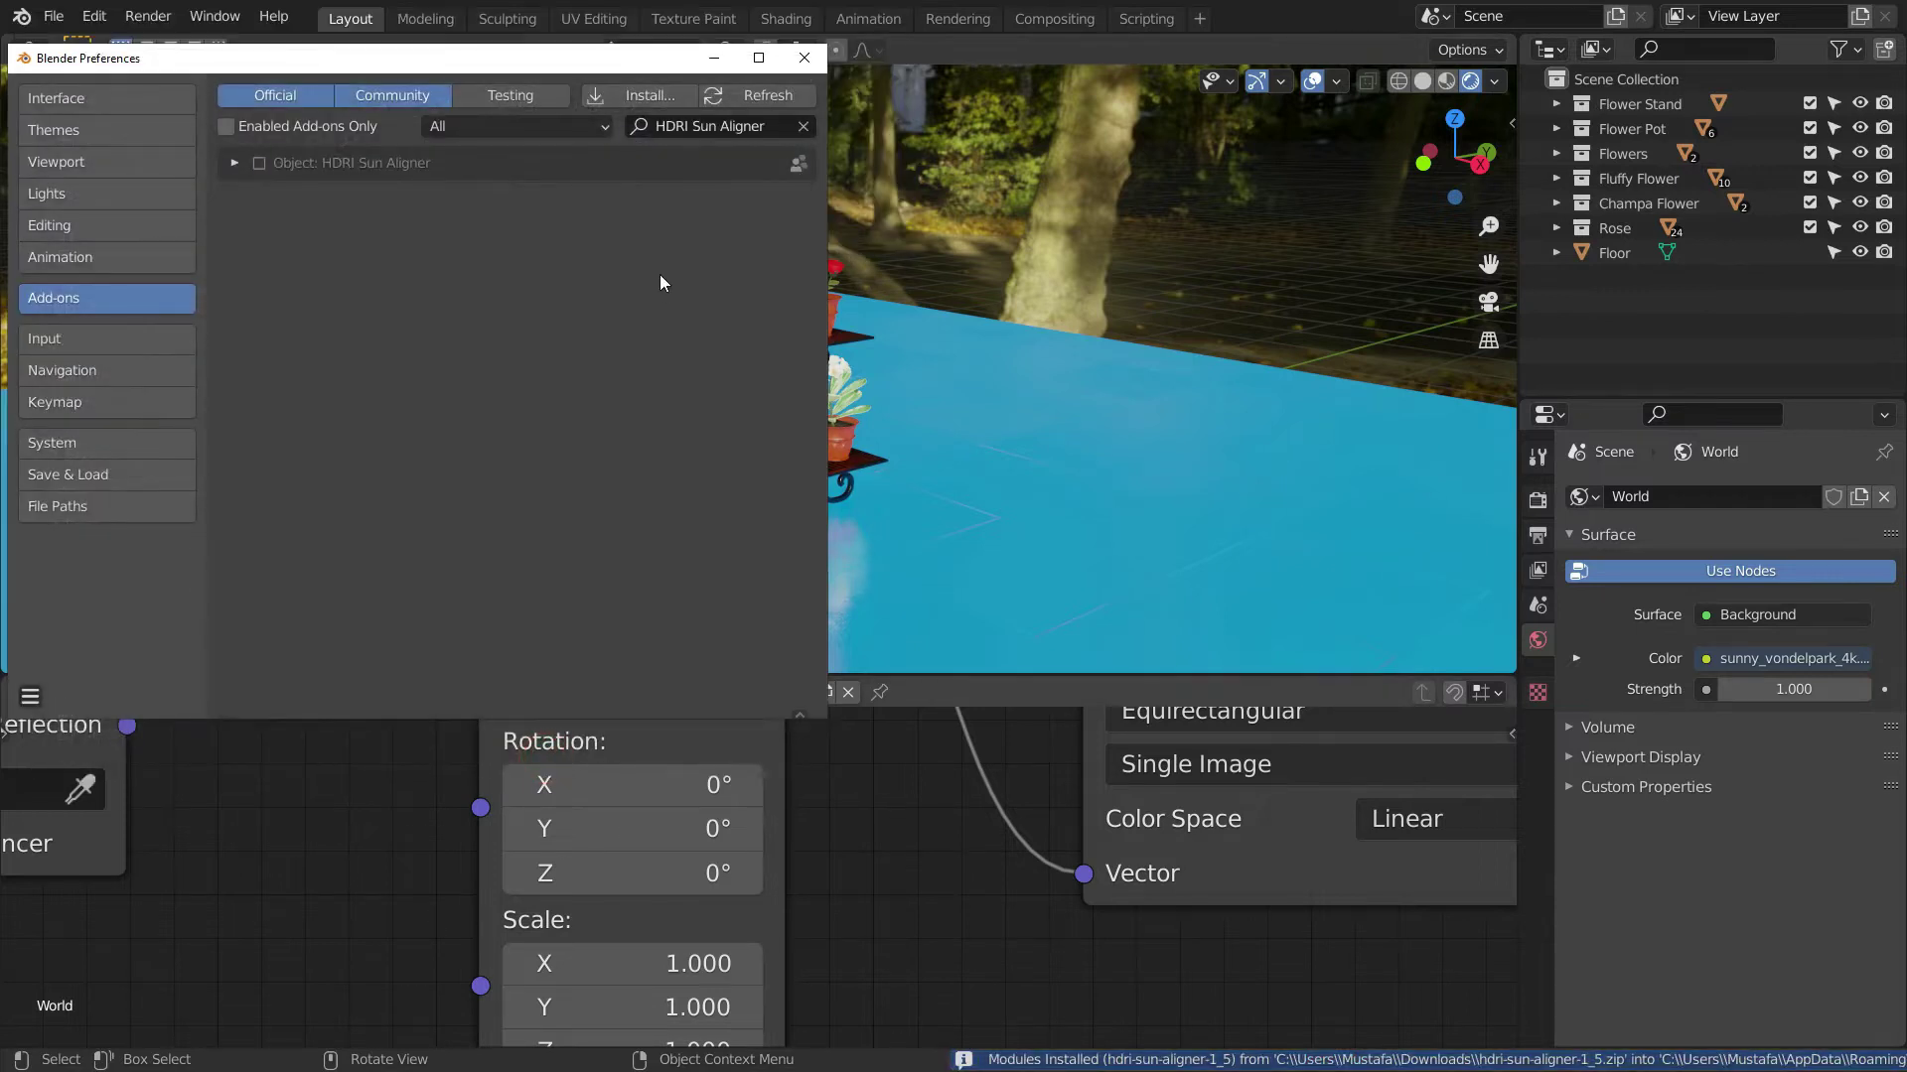
{"action": "left_click", "coordinate": [260, 164]}
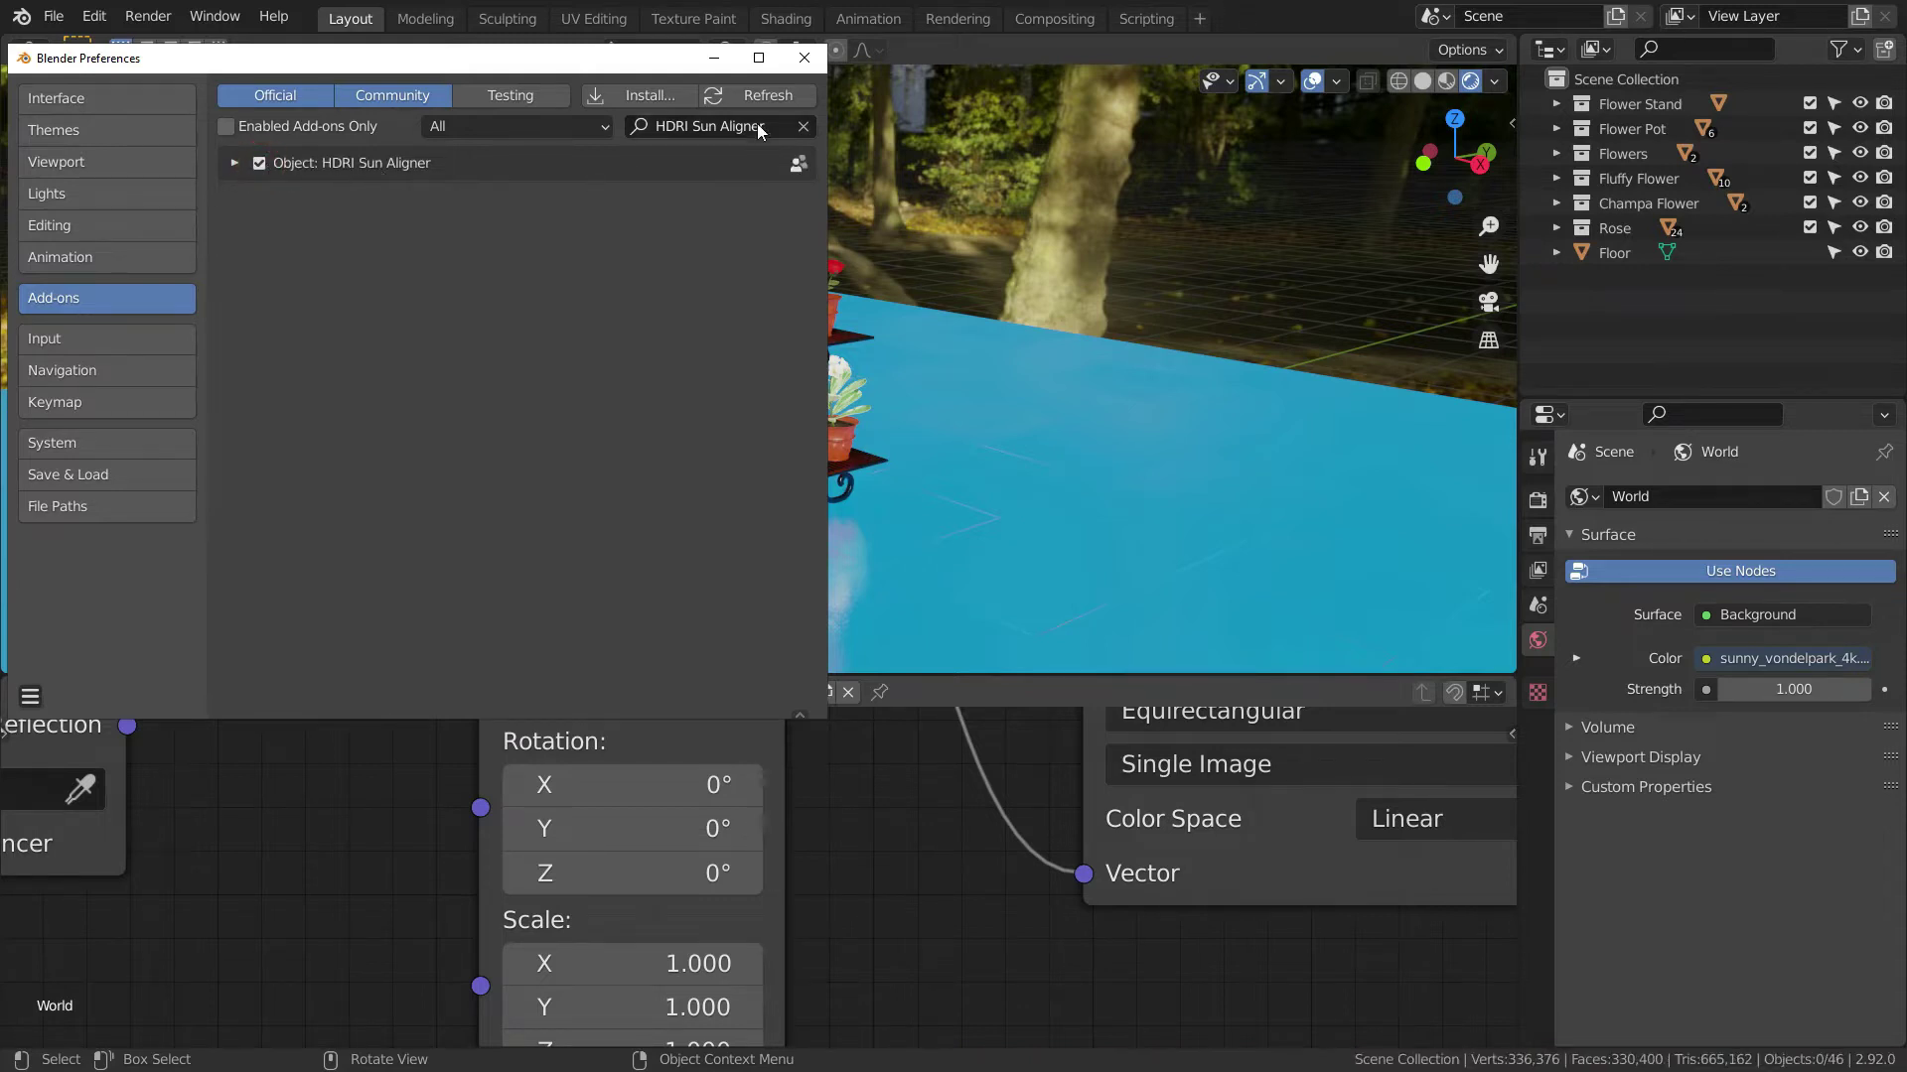
{"action": "left_click", "coordinate": [805, 58]}
- In HDRI Sun Aligner, calculate the sun position (33.75, 11.95), add a sun, and attach a rotation driver
{"action": "key", "text": "n"}
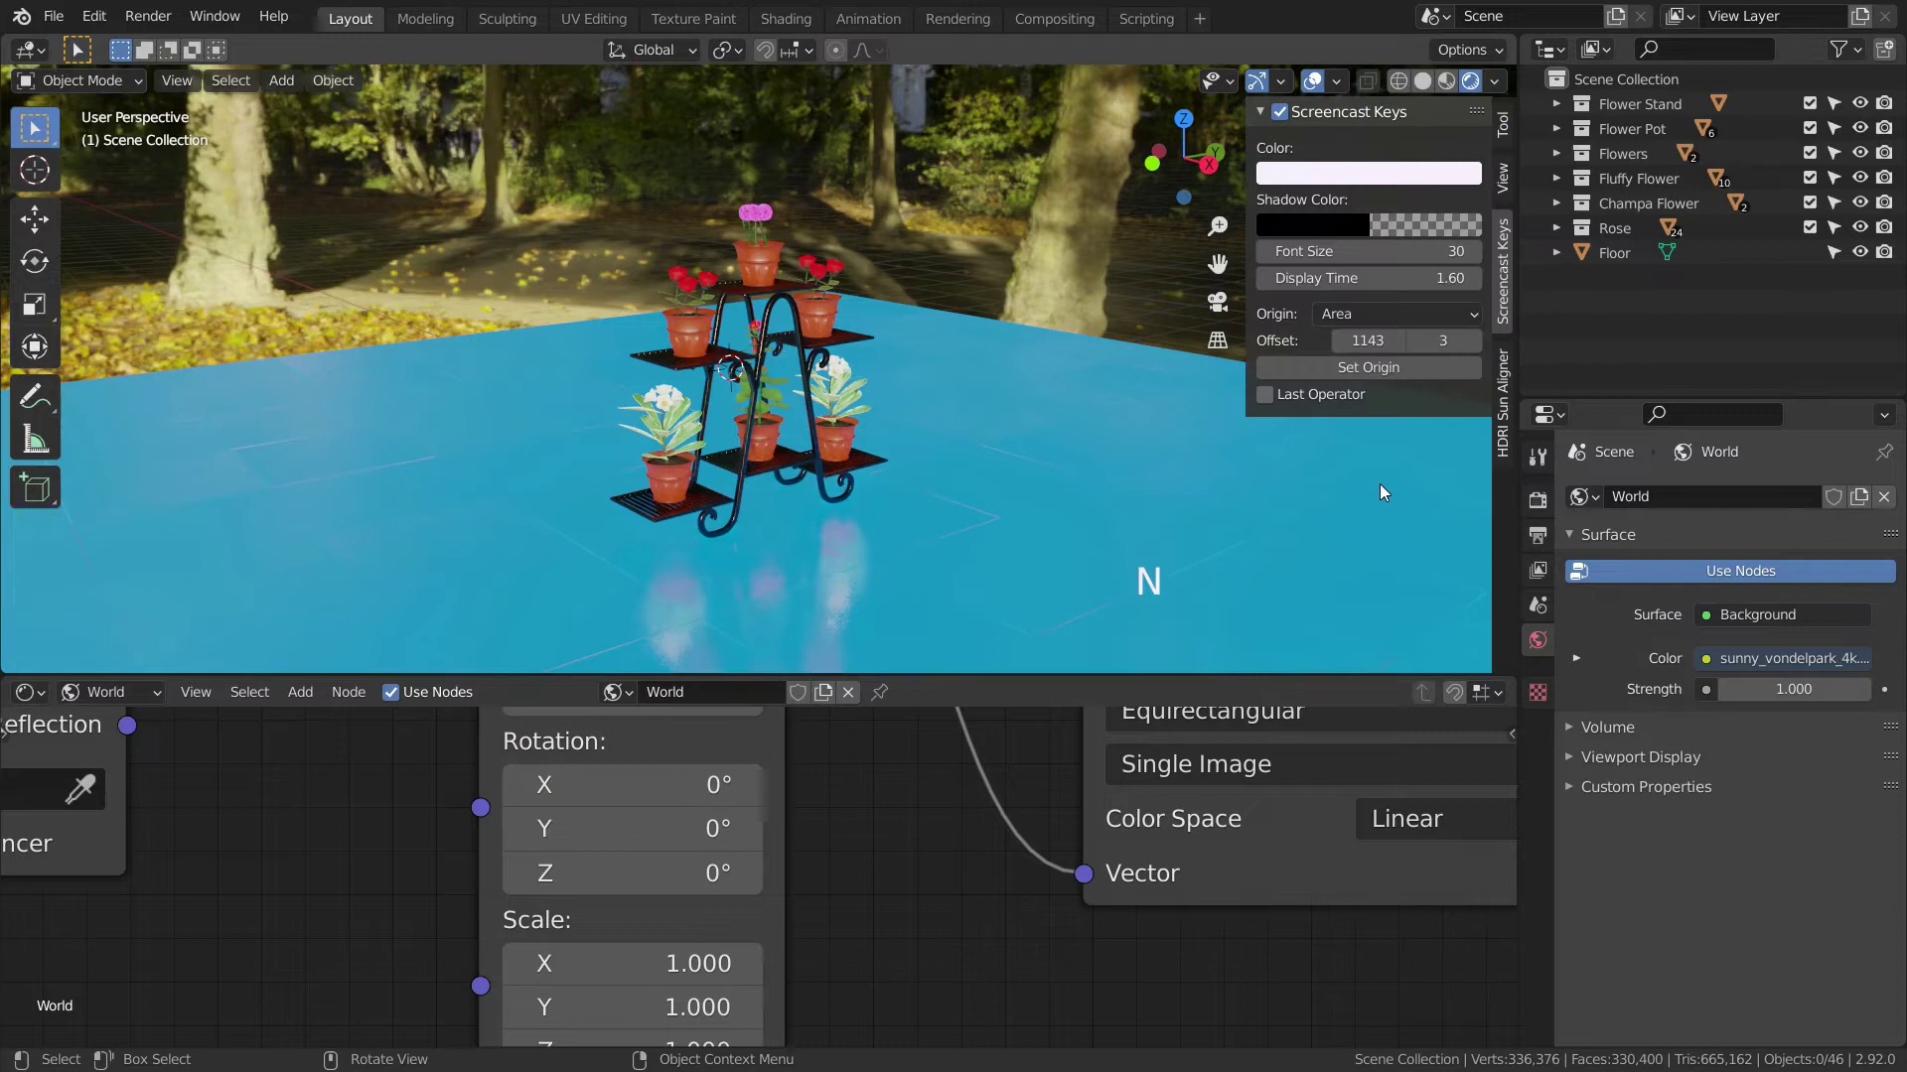
{"action": "left_click", "coordinate": [1504, 415]}
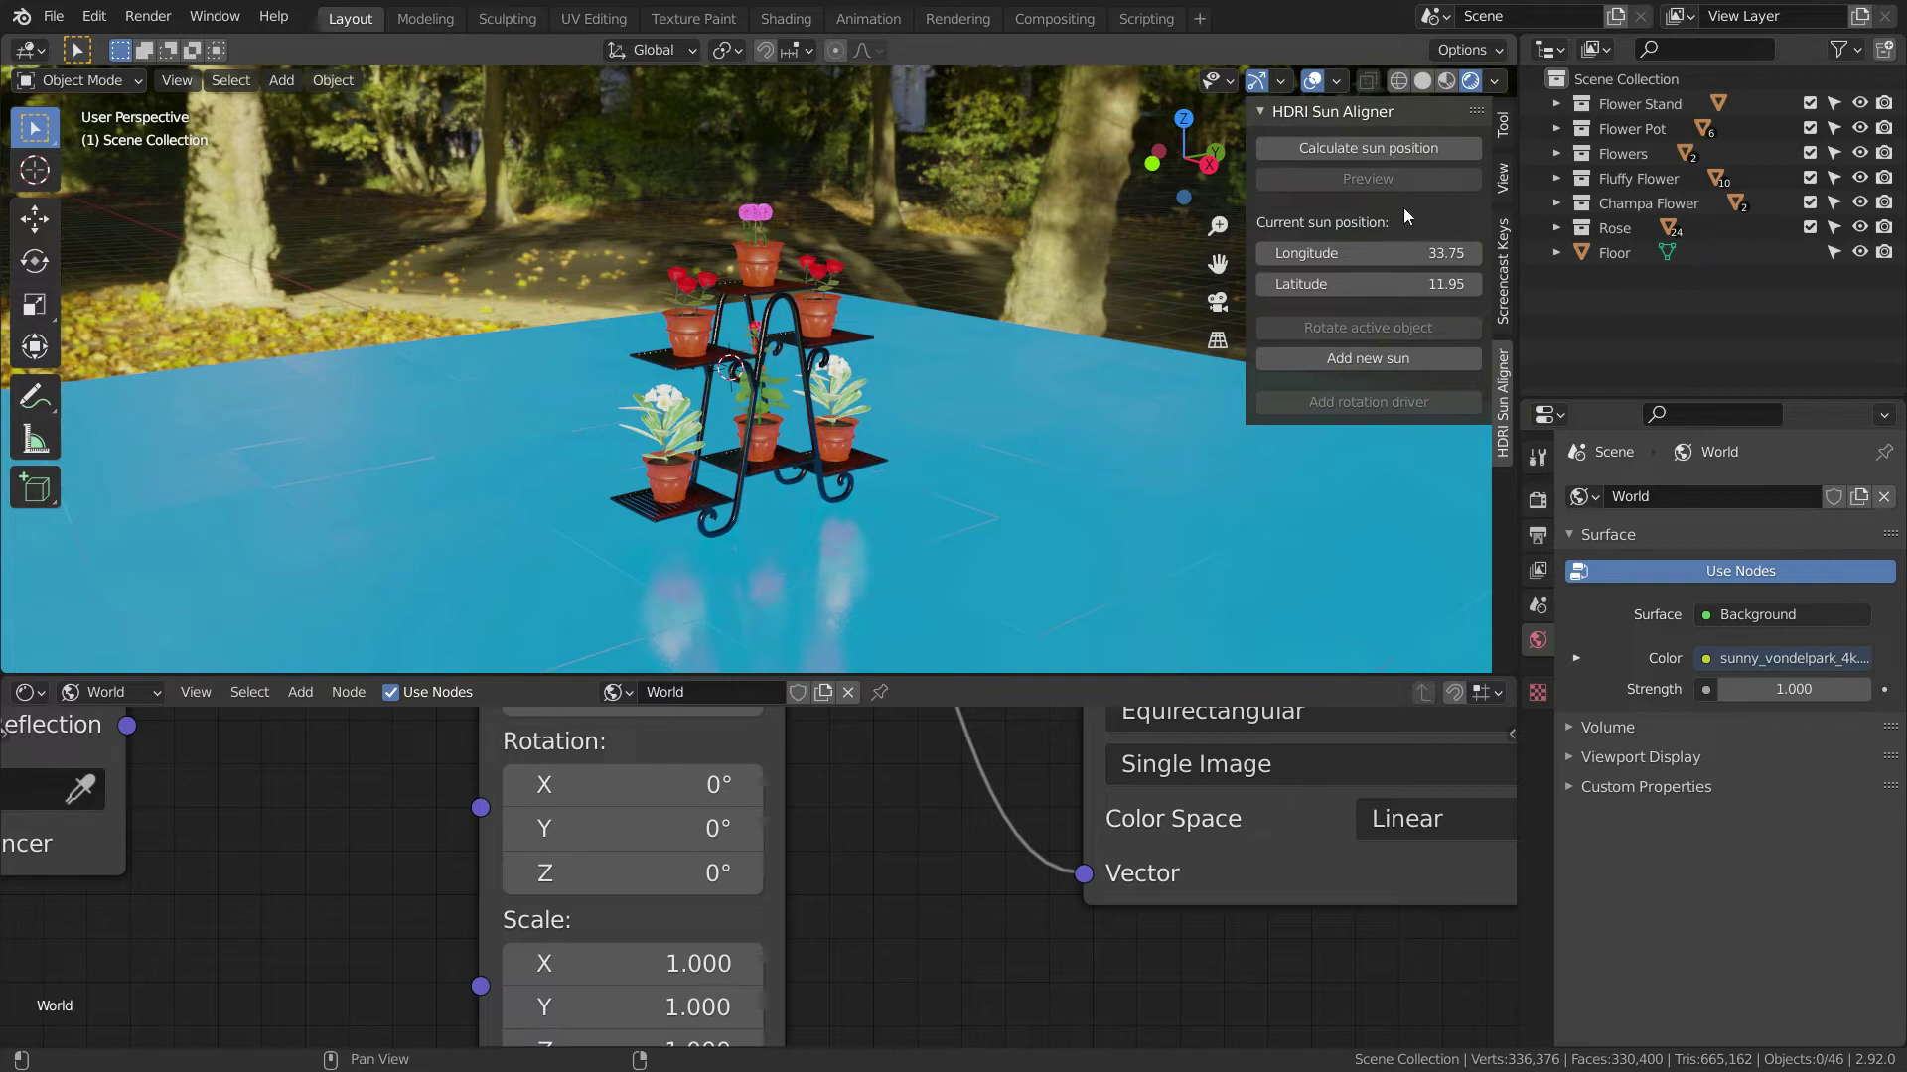
{"action": "left_click", "coordinate": [1369, 152]}
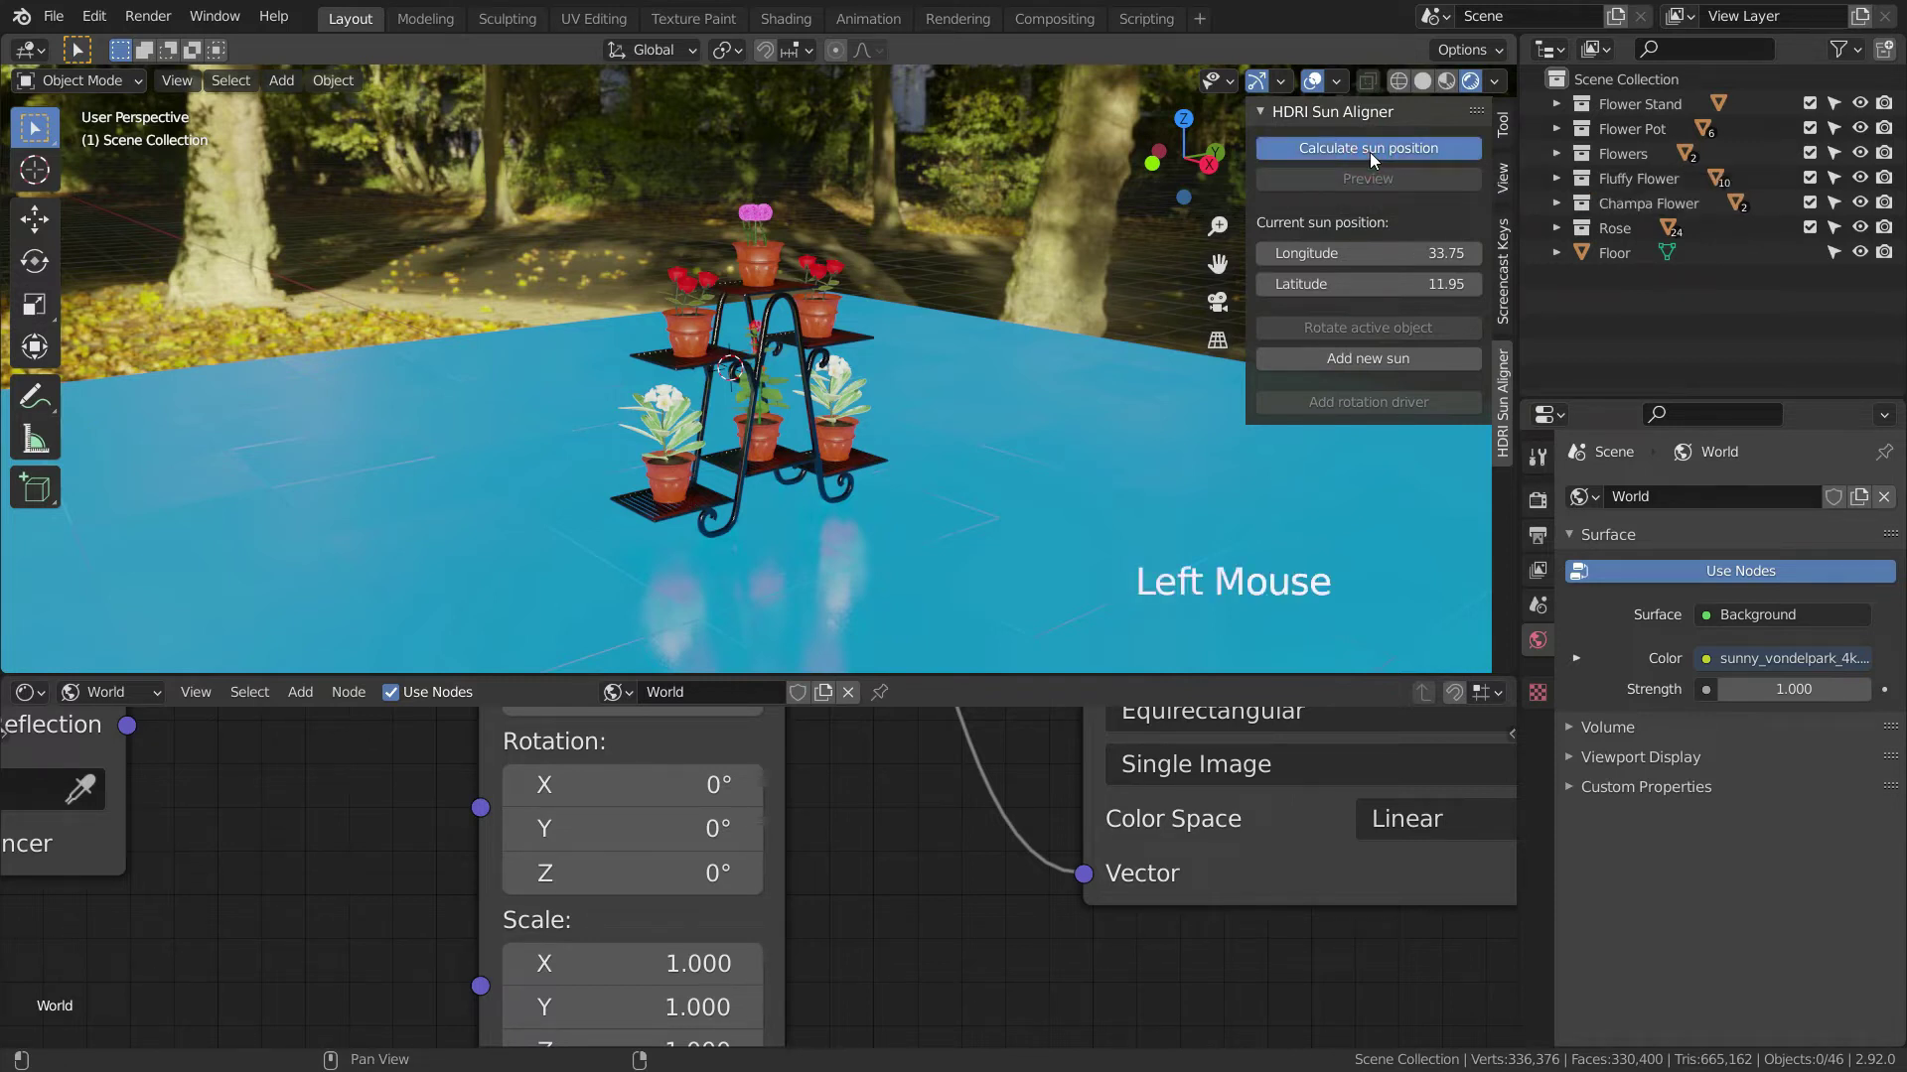
{"action": "left_click", "coordinate": [1373, 179]}
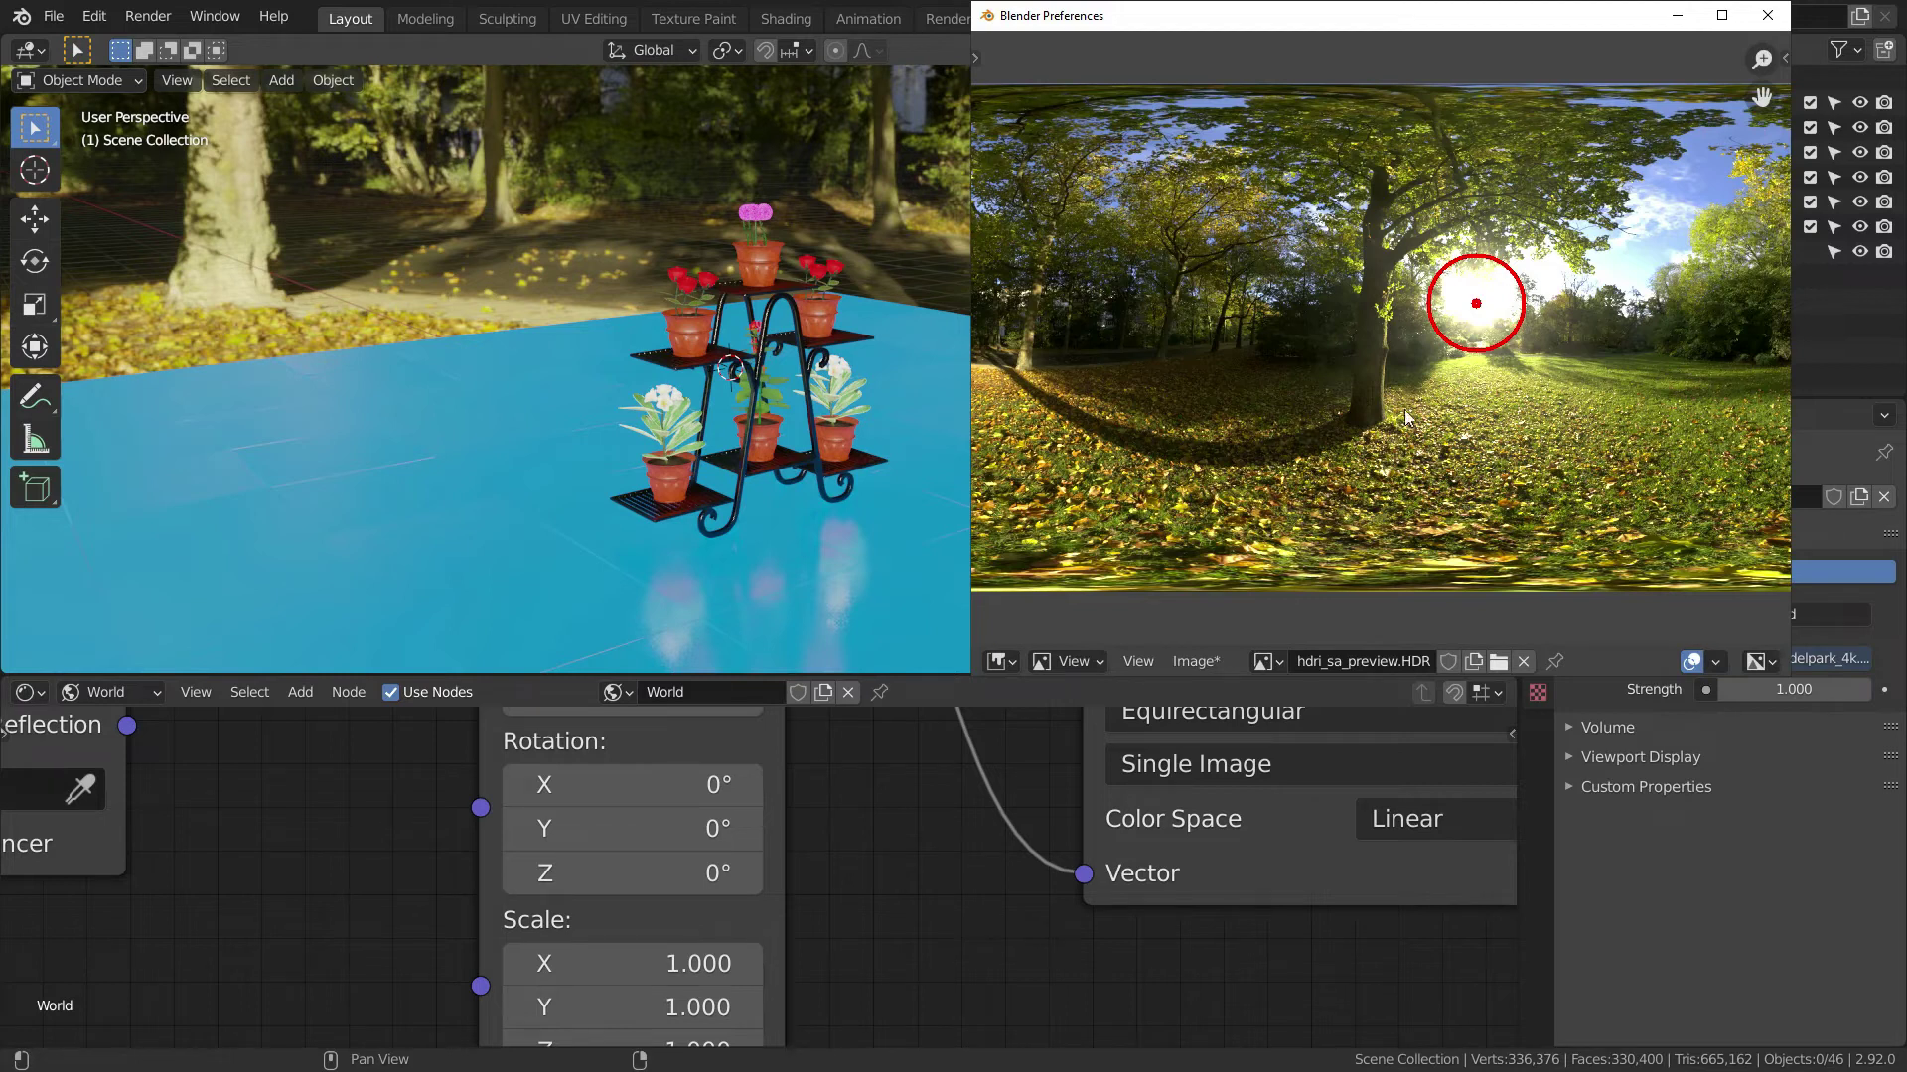
{"action": "left_click", "coordinate": [1767, 15]}
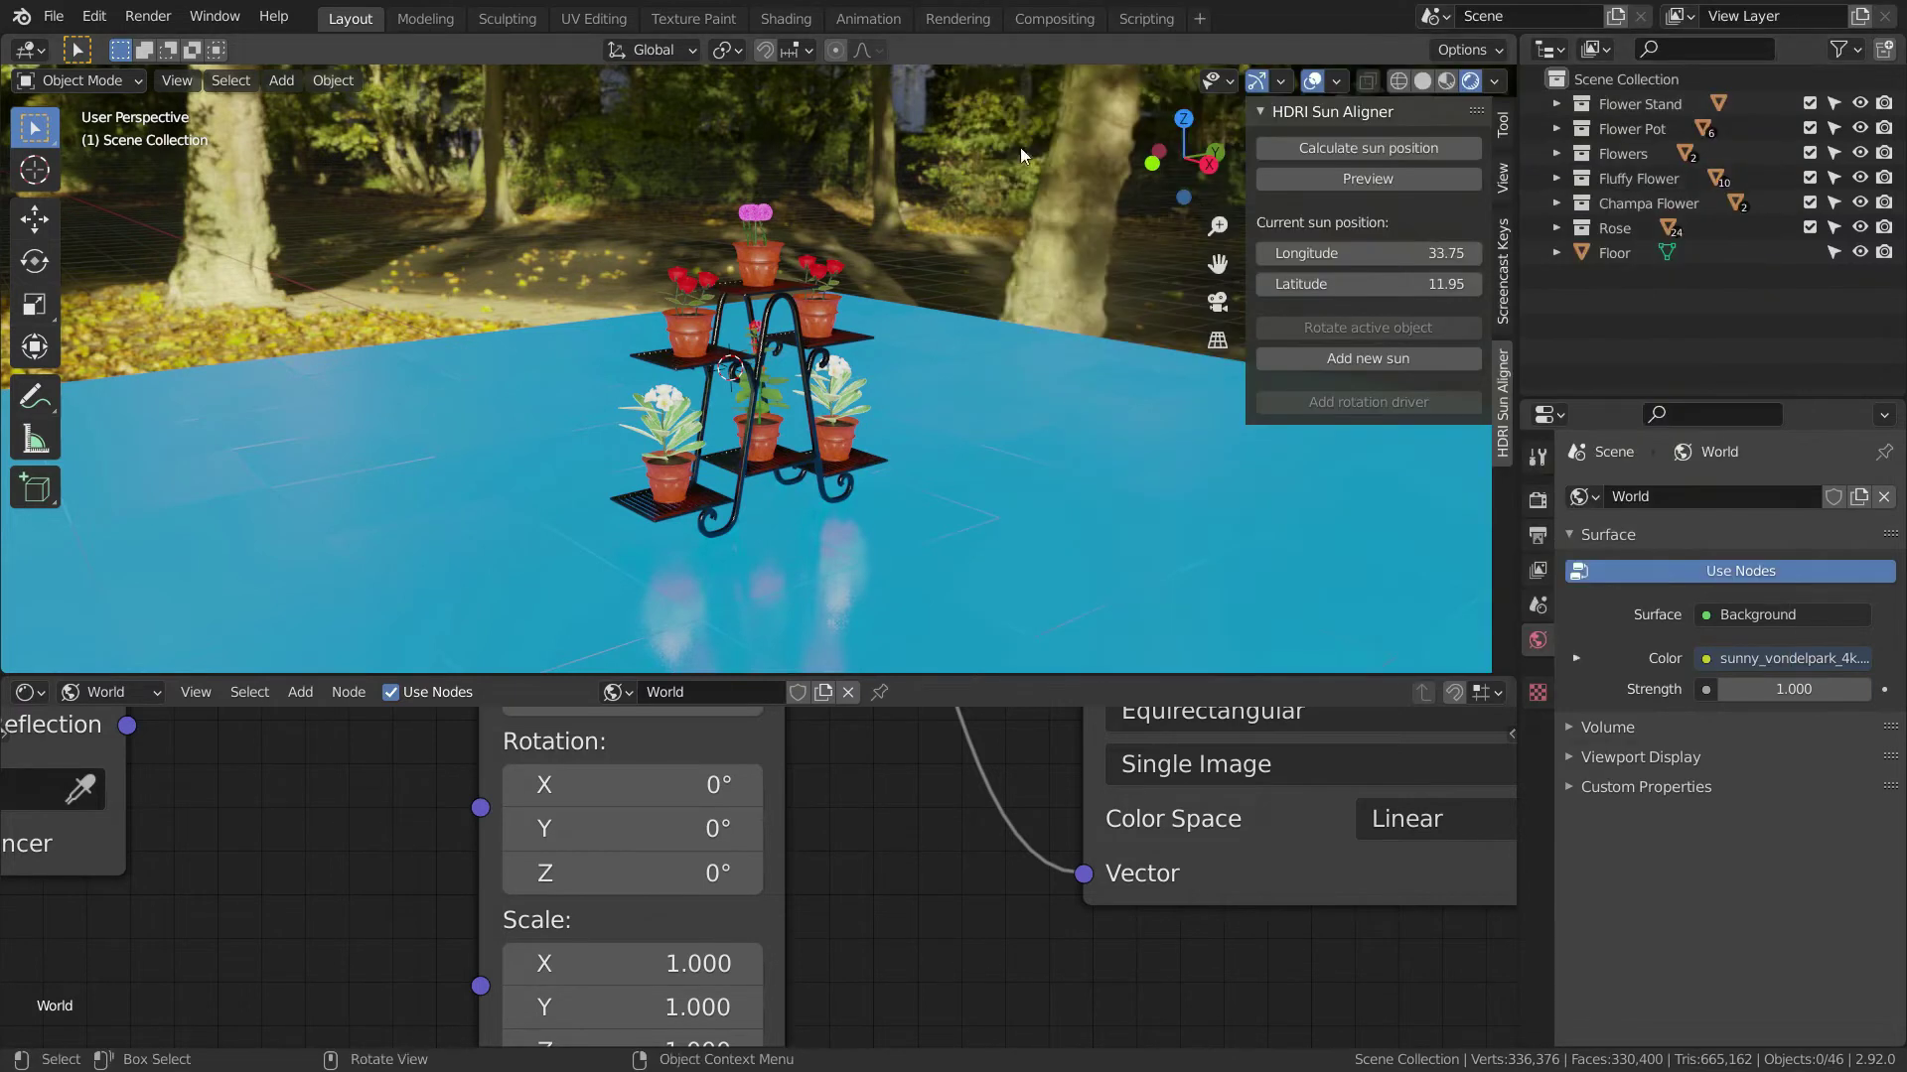
{"action": "left_click", "coordinate": [1391, 360]}
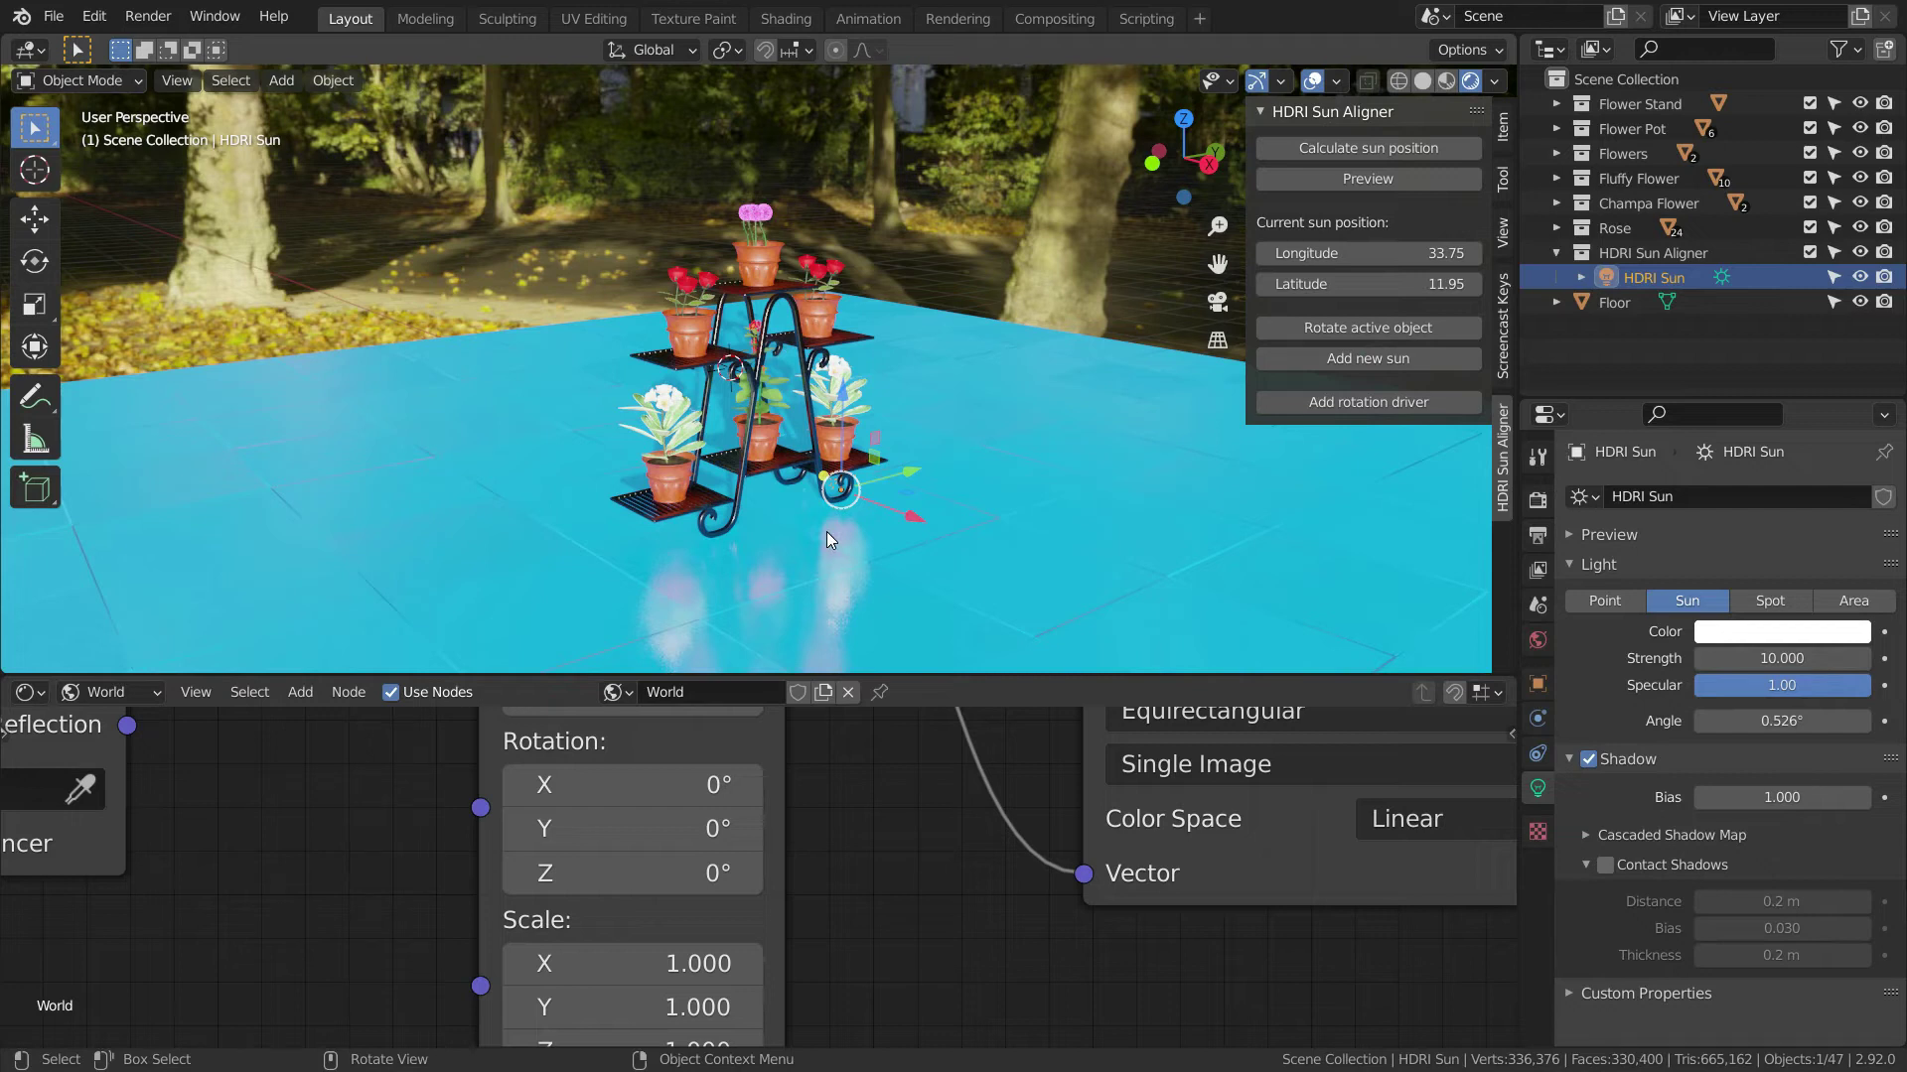
{"action": "left_click", "coordinate": [1374, 402]}
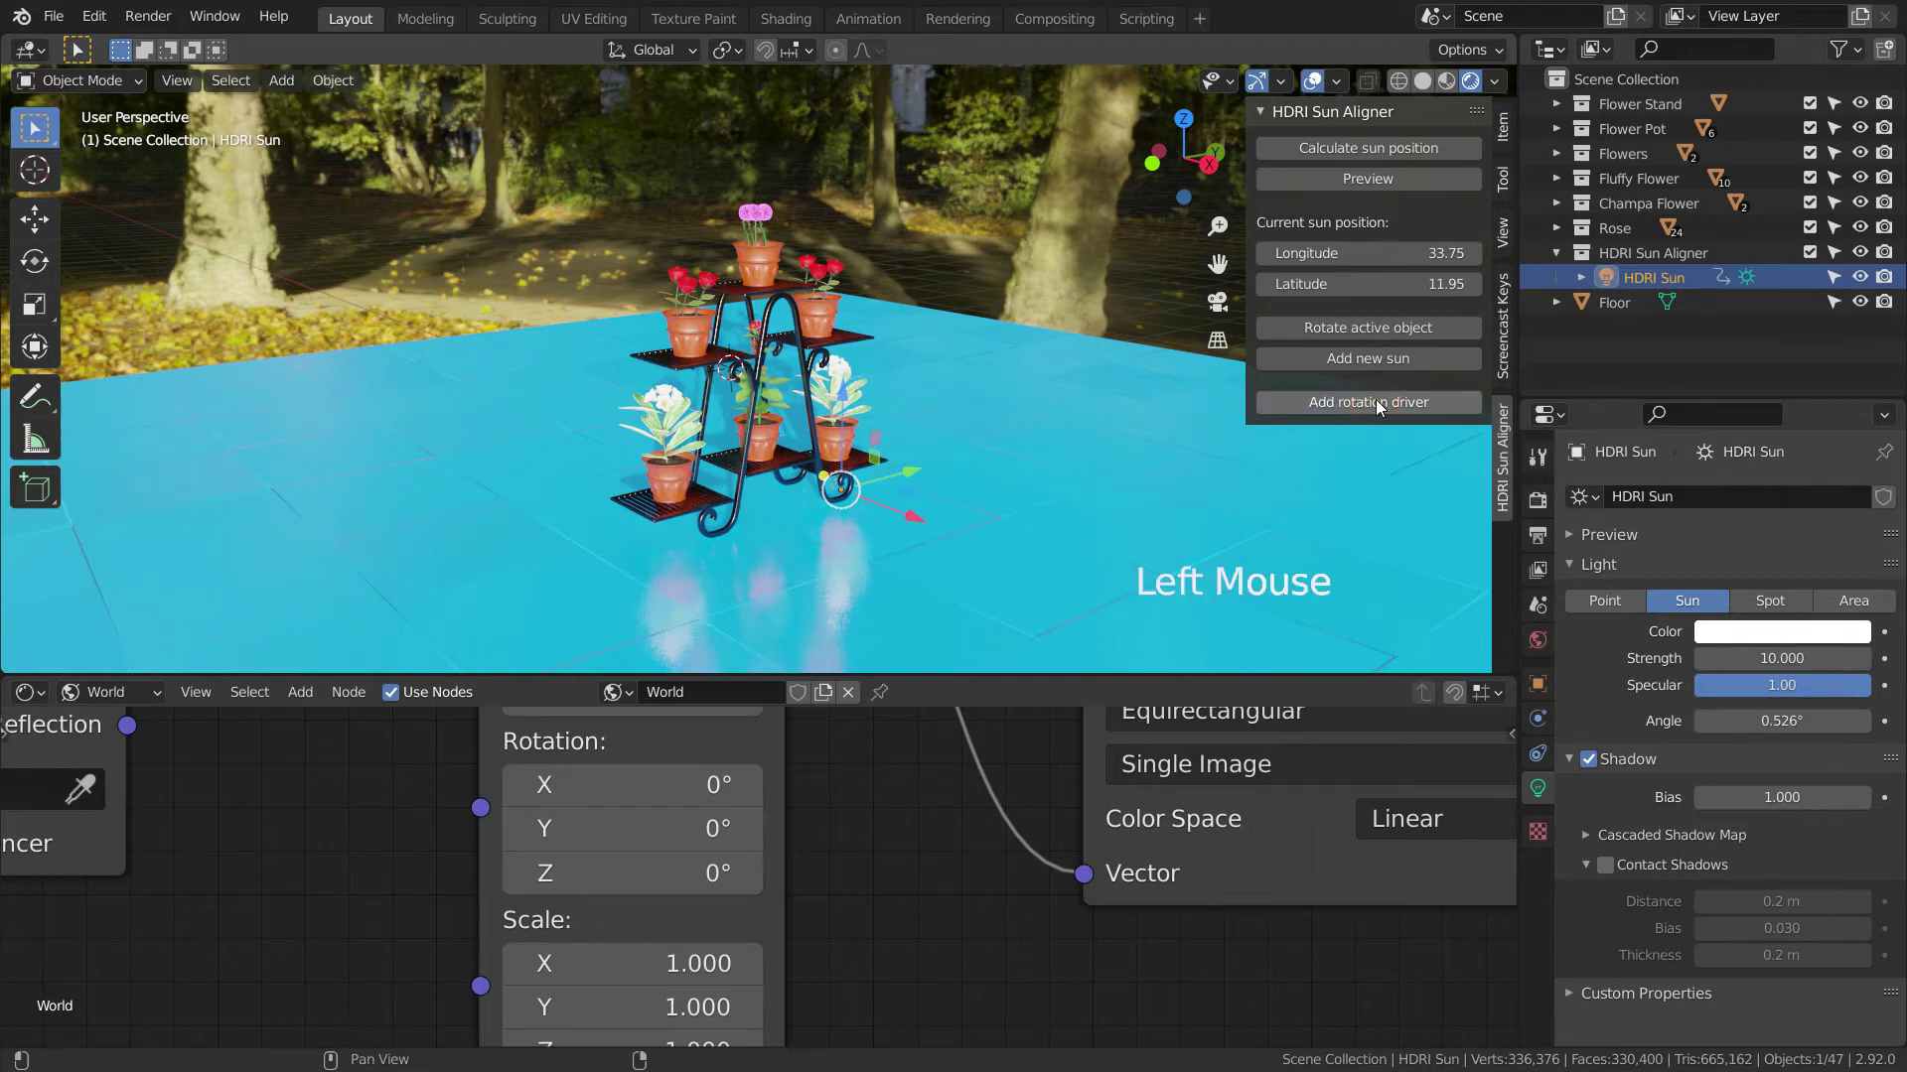
- Rotate the HDRI background around Z and orbit to check the stand's shadows
{"action": "scroll", "coordinate": [695, 496], "scroll_direction": "up", "scroll_amount": 2}
{"action": "middle_click_drag", "start_coordinate": [624, 527], "coordinate": [737, 551]}
{"action": "scroll", "coordinate": [616, 493], "scroll_direction": "down", "scroll_amount": 2}
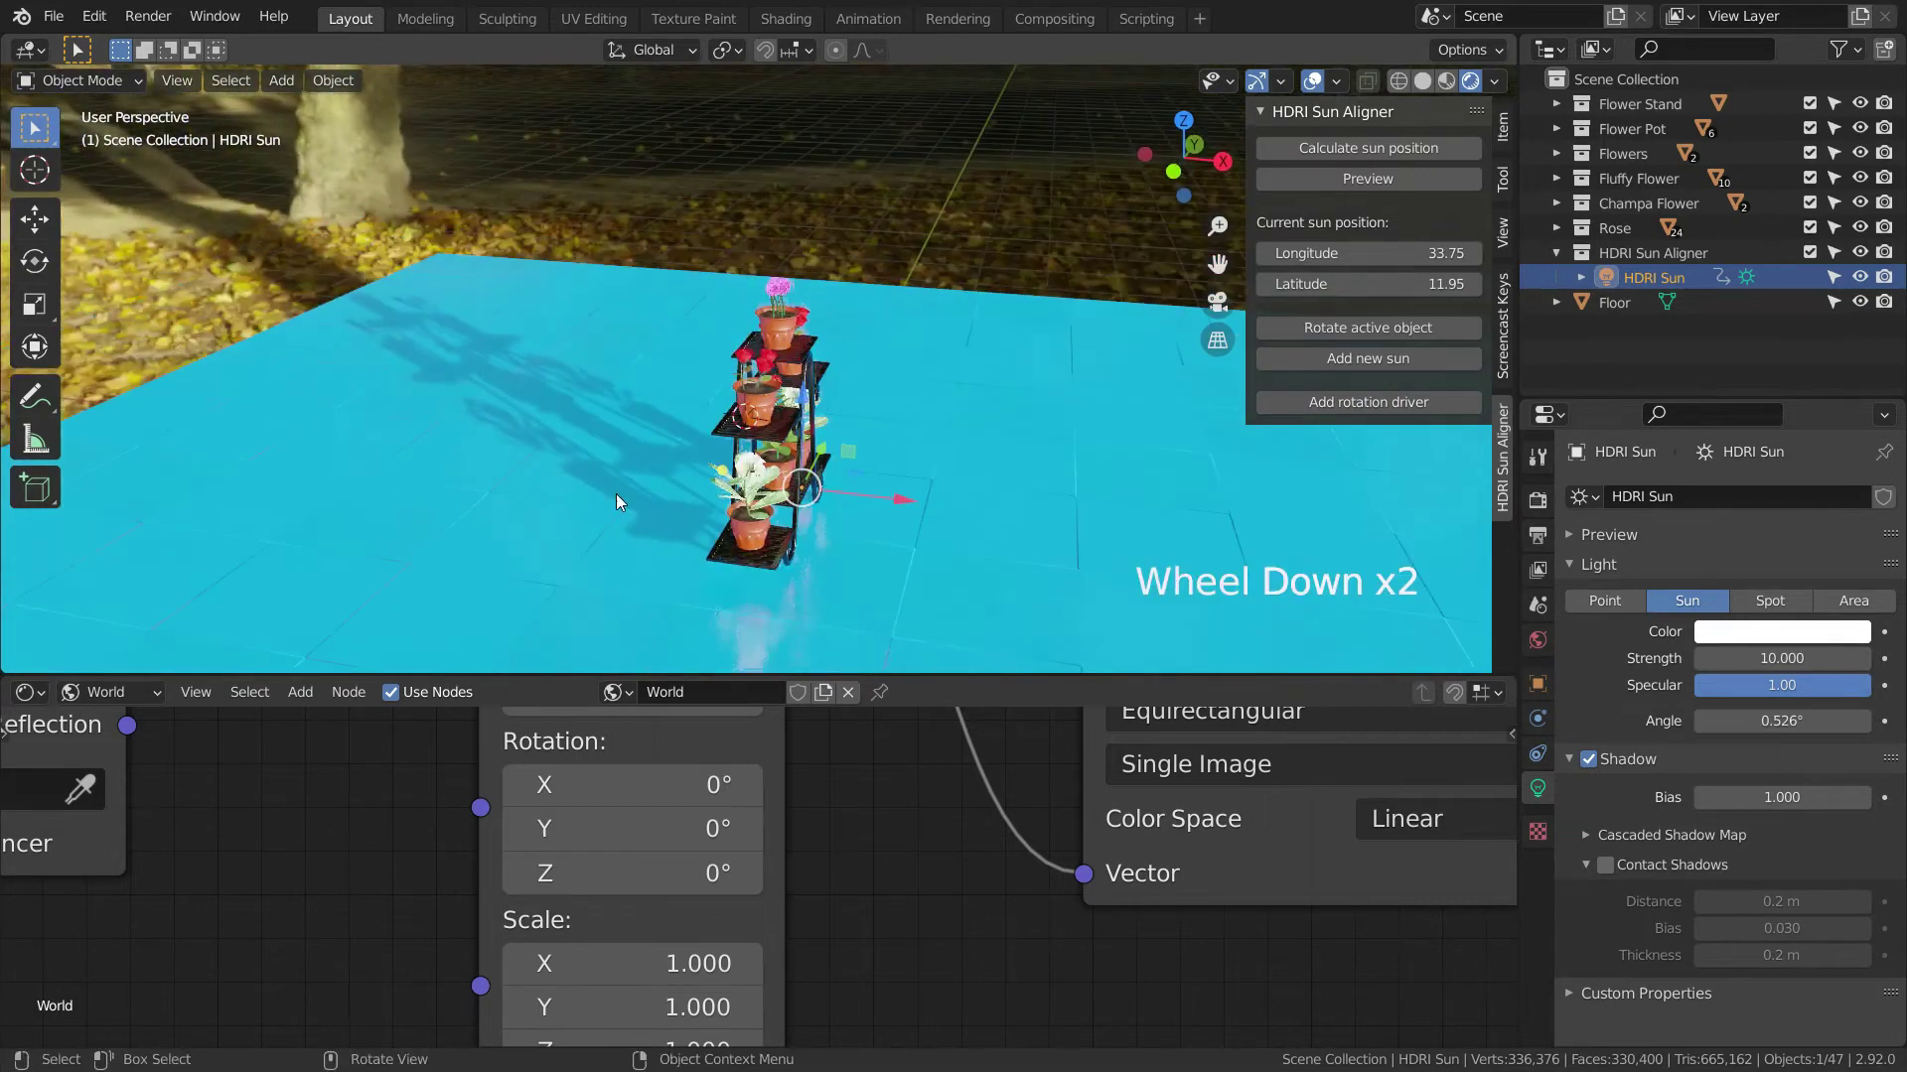
{"action": "middle_click_drag", "start_coordinate": [617, 493], "coordinate": [630, 460]}
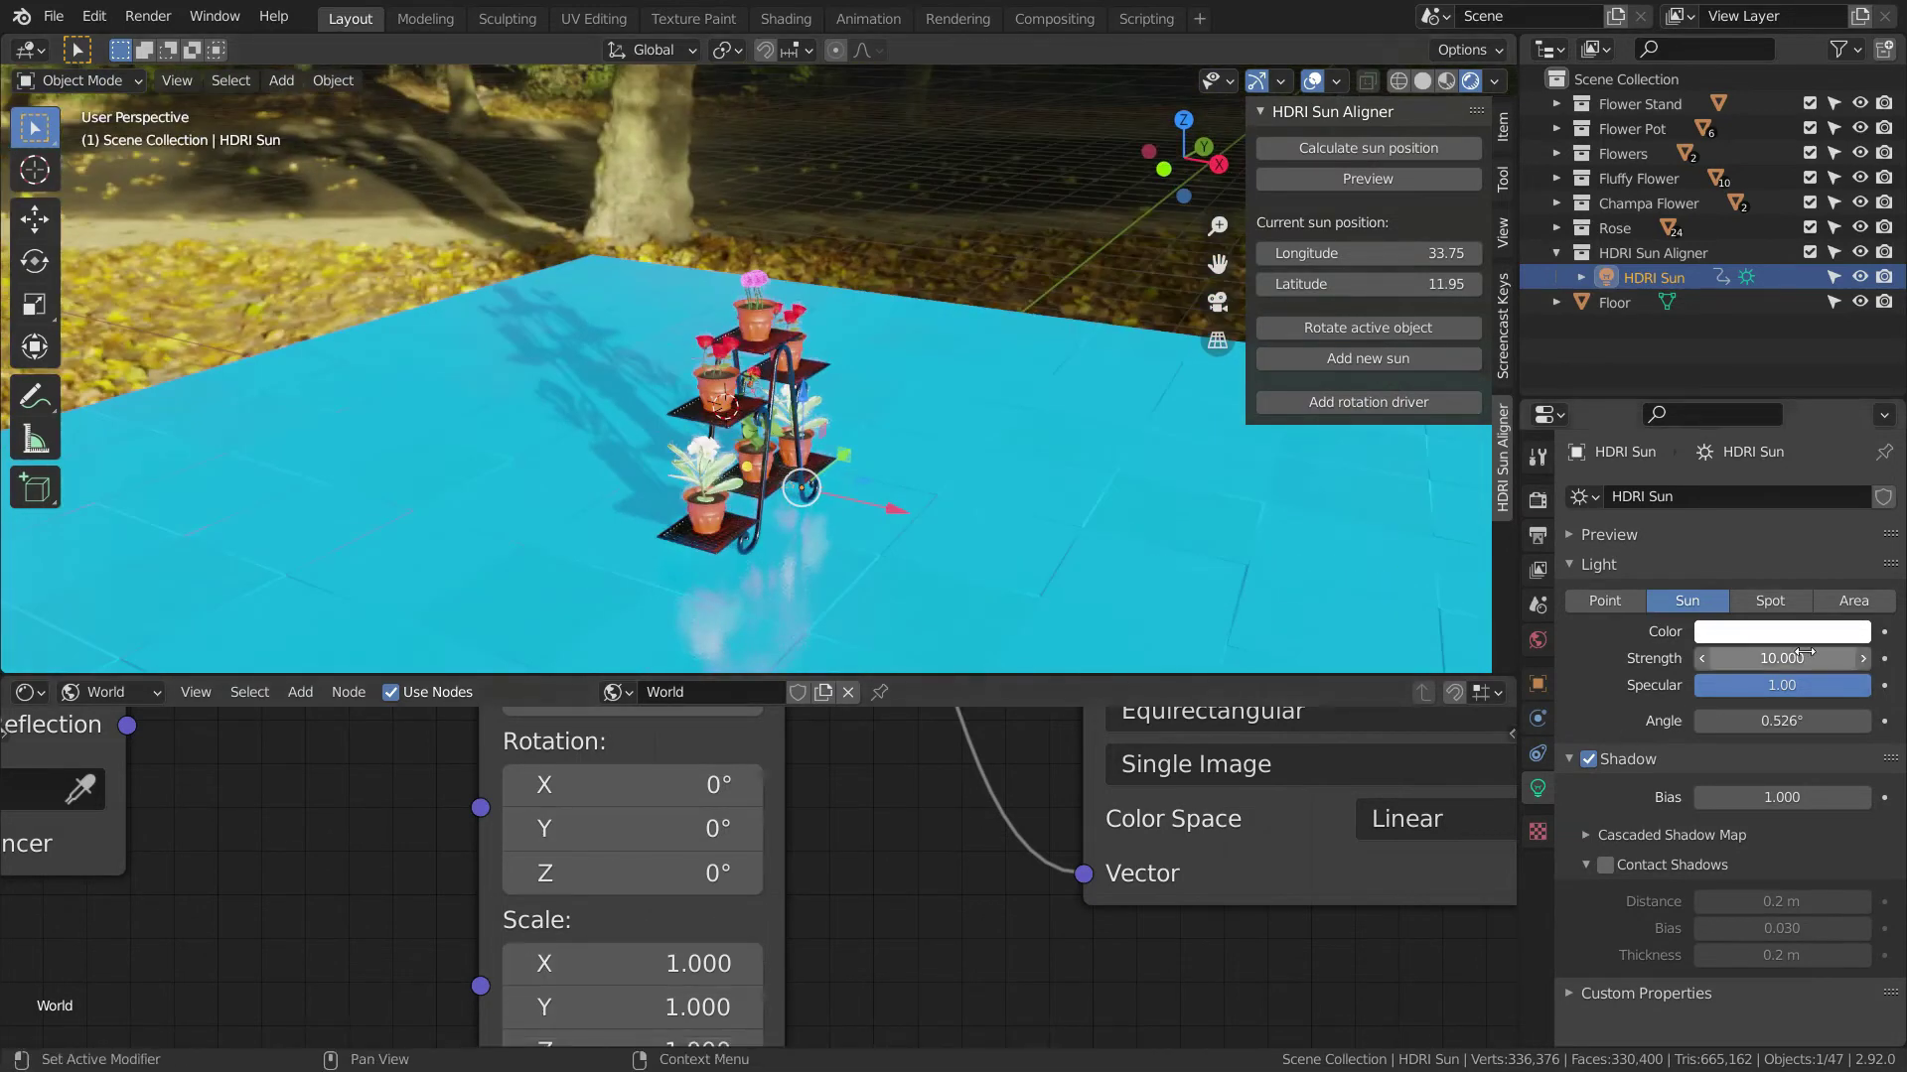
{"action": "scroll", "coordinate": [757, 836], "scroll_direction": "down", "scroll_amount": 7}
{"action": "scroll", "coordinate": [634, 860], "scroll_direction": "up", "scroll_amount": 4}
{"action": "scroll", "coordinate": [633, 860], "scroll_direction": "up", "scroll_amount": 2}
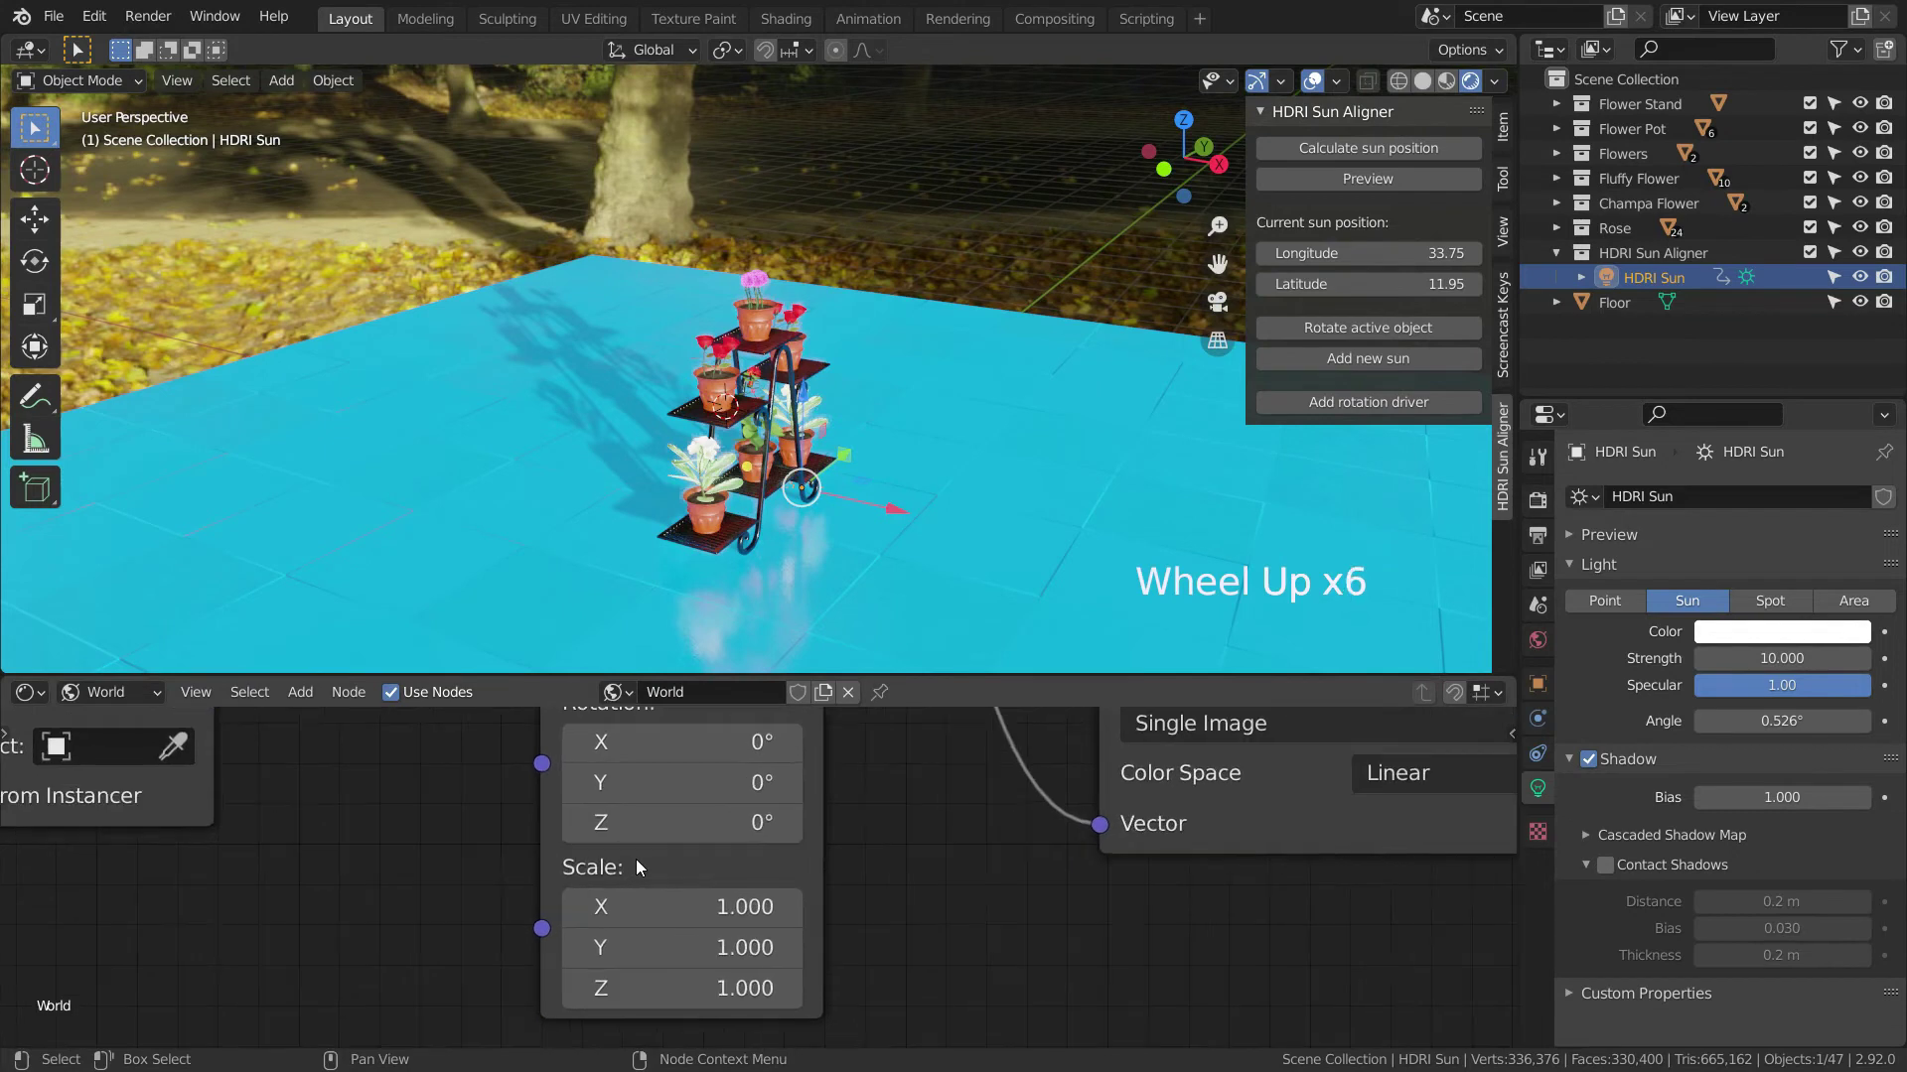
{"action": "scroll", "coordinate": [640, 862], "scroll_direction": "down", "scroll_amount": 2}
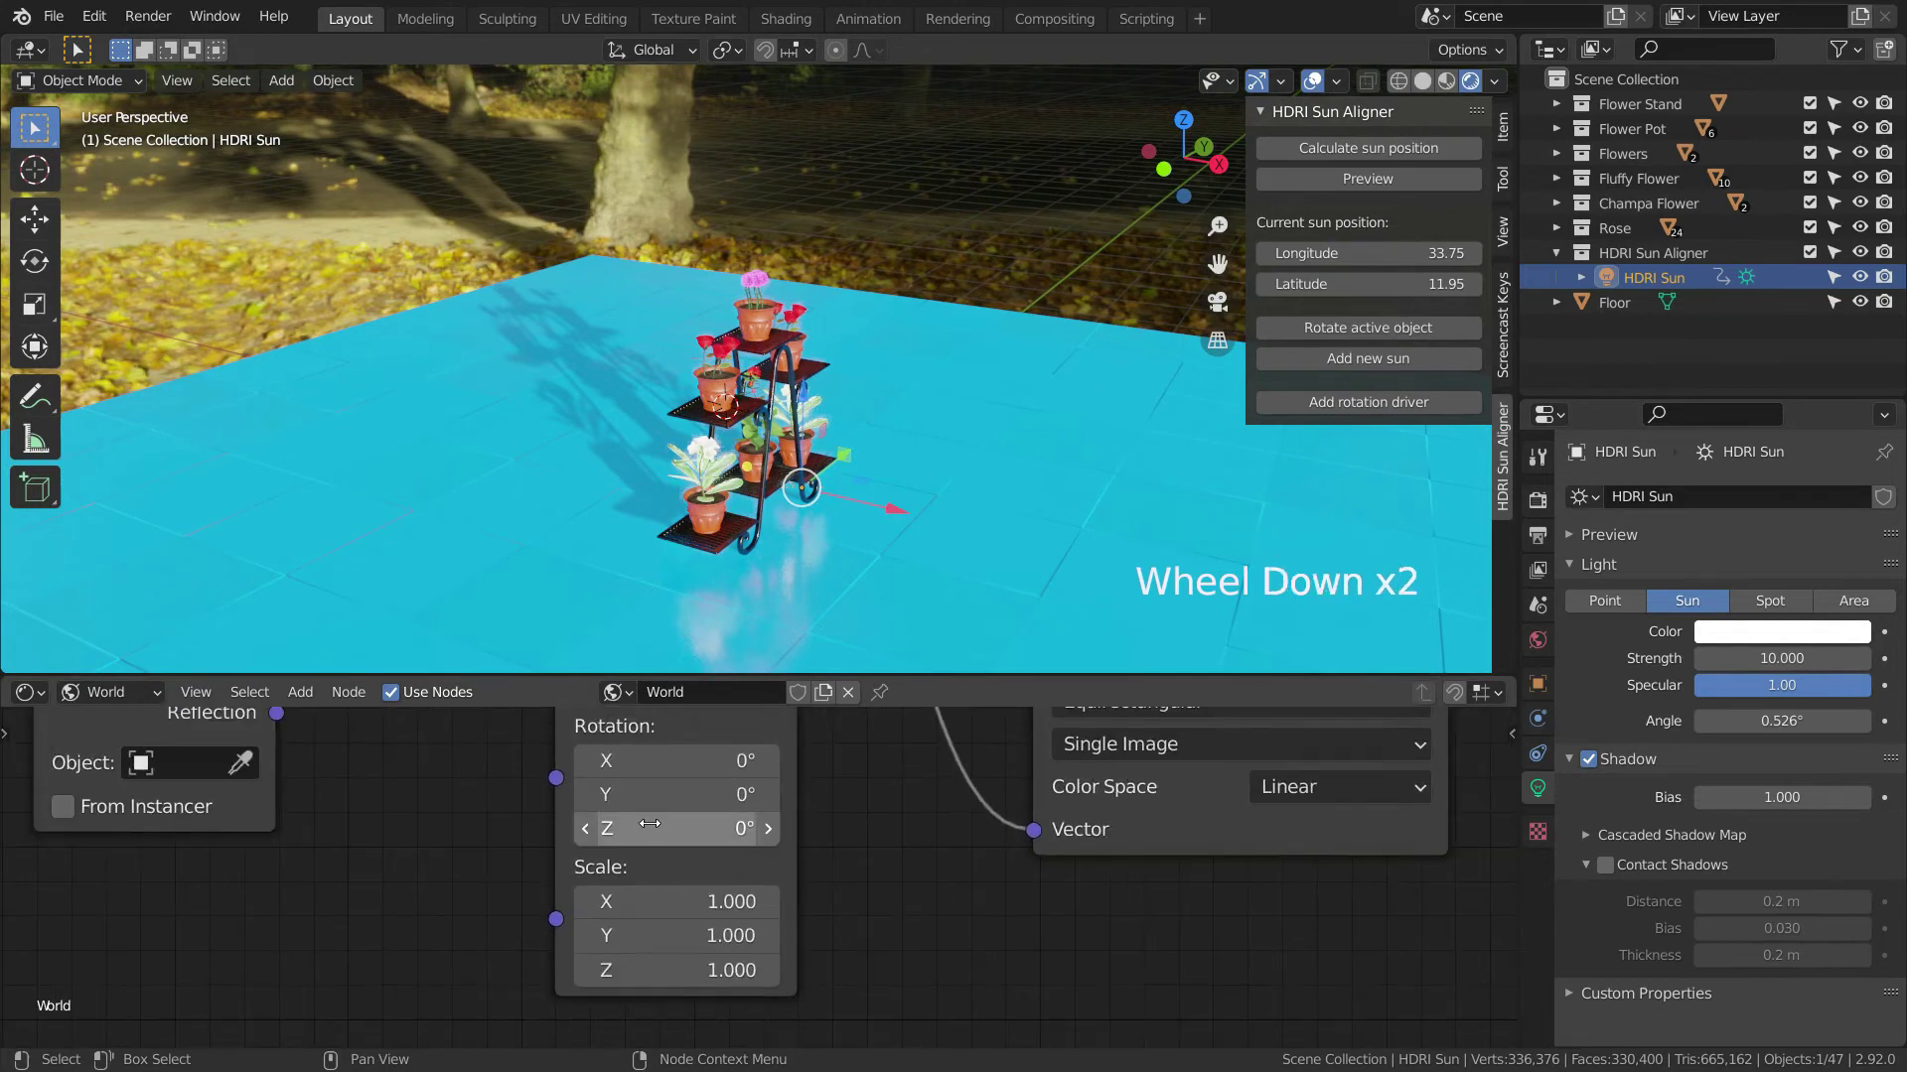
{"action": "mouse_move", "coordinate": [649, 823]}
{"action": "left_mouse_down"}
{"action": "mouse_move", "coordinate": [995, 823]}
{"action": "mouse_move", "coordinate": [636, 823]}
{"action": "left_mouse_up"}
{"action": "scroll", "coordinate": [670, 430], "scroll_direction": "down", "scroll_amount": 3}
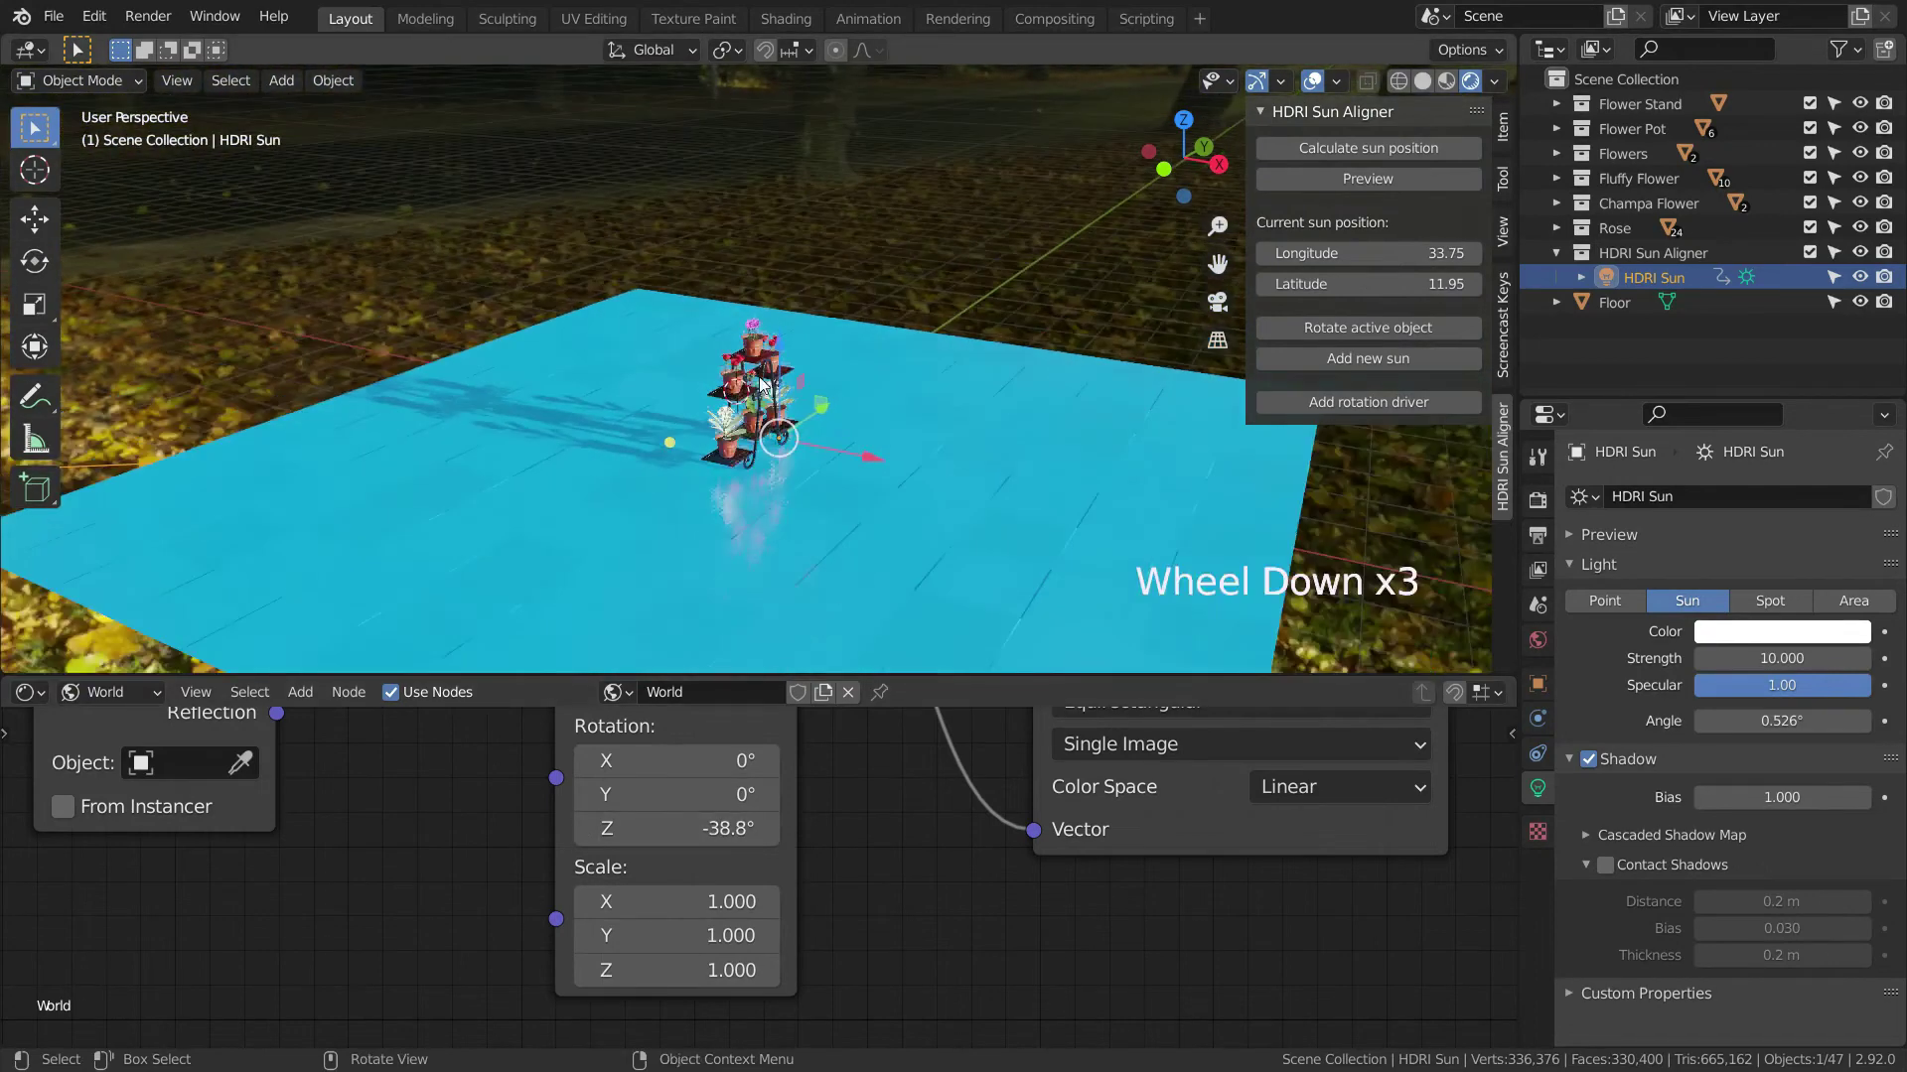
{"action": "scroll", "coordinate": [670, 430], "scroll_direction": "up", "scroll_amount": 2}
{"action": "middle_click_drag", "start_coordinate": [596, 430], "coordinate": [635, 447]}
{"action": "scroll", "coordinate": [670, 430], "scroll_direction": "up", "scroll_amount": 3}
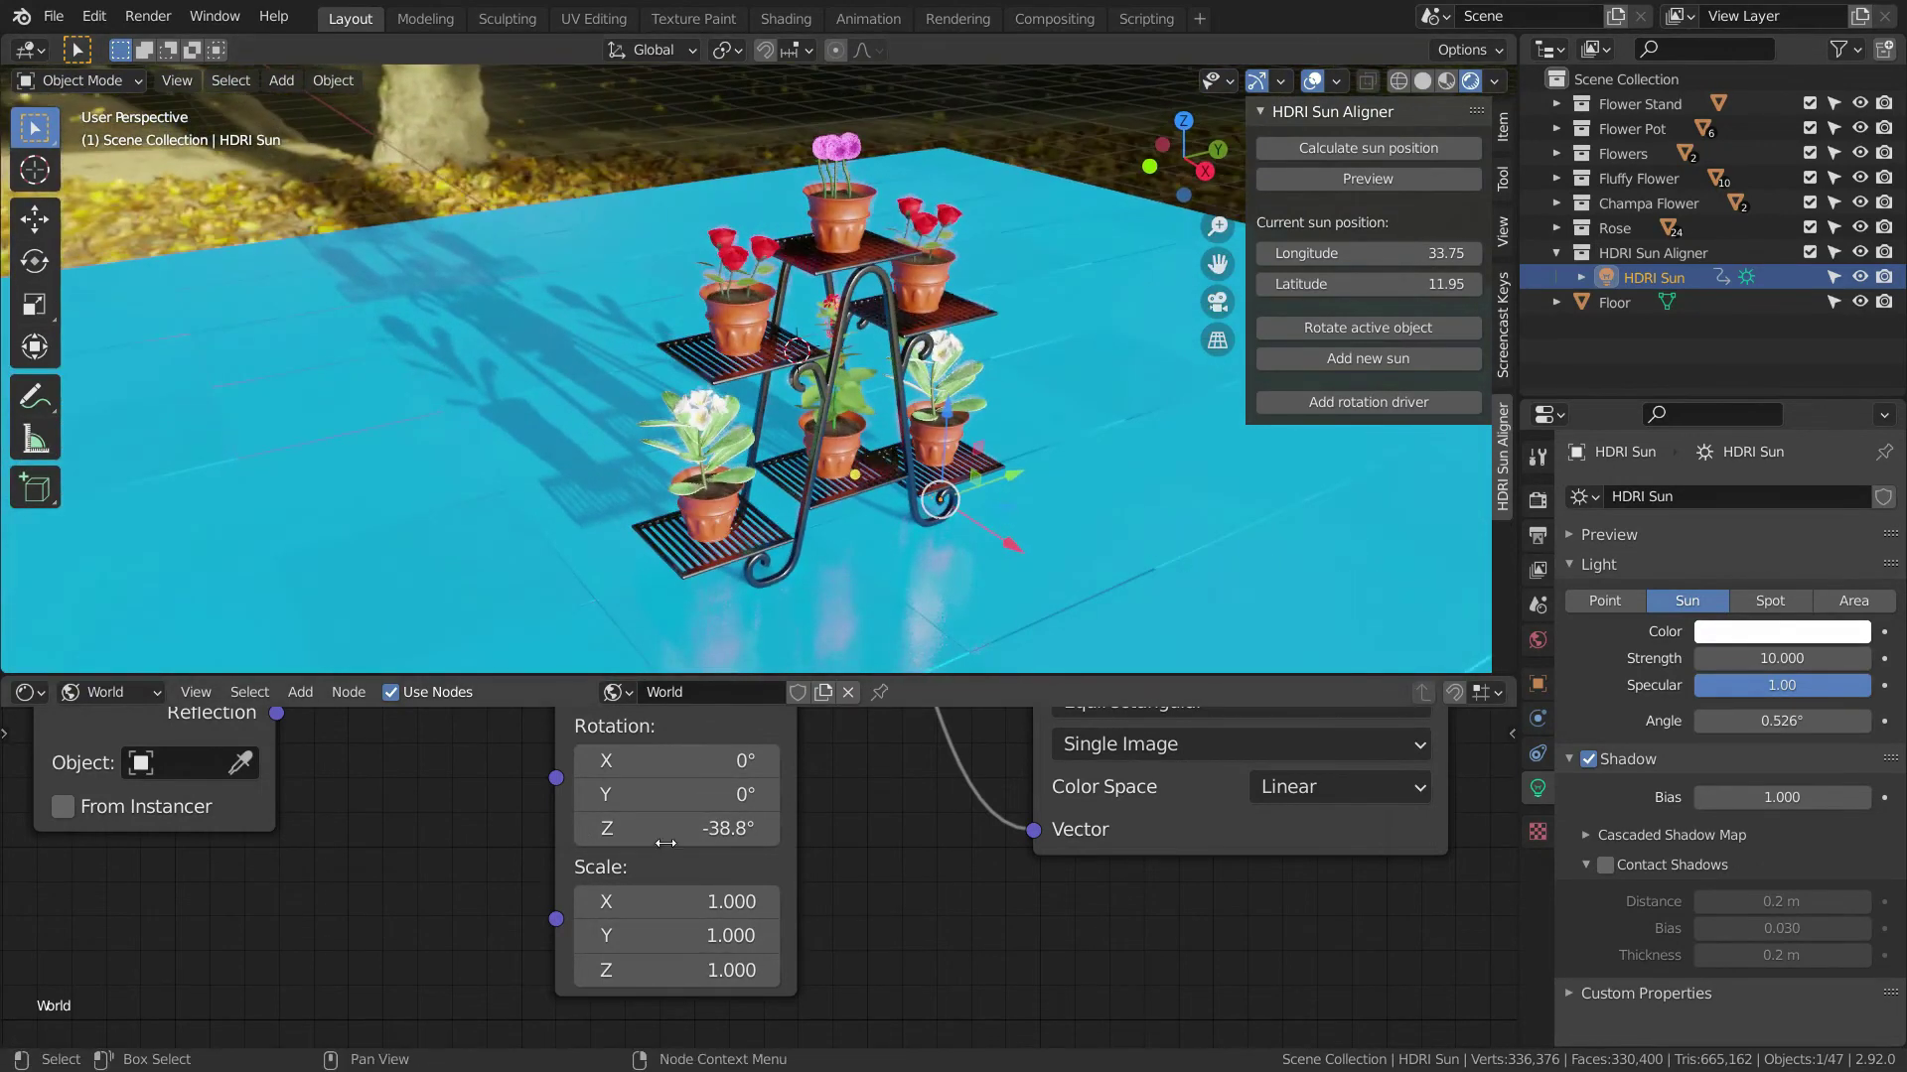
- Bring the HDRI Z rotation to about -83.1° and orbit closer to inspect the shadows
{"action": "left_click_drag", "start_coordinate": [685, 828], "coordinate": [625, 828]}
{"action": "scroll", "coordinate": [741, 599], "scroll_direction": "down", "scroll_amount": 4}
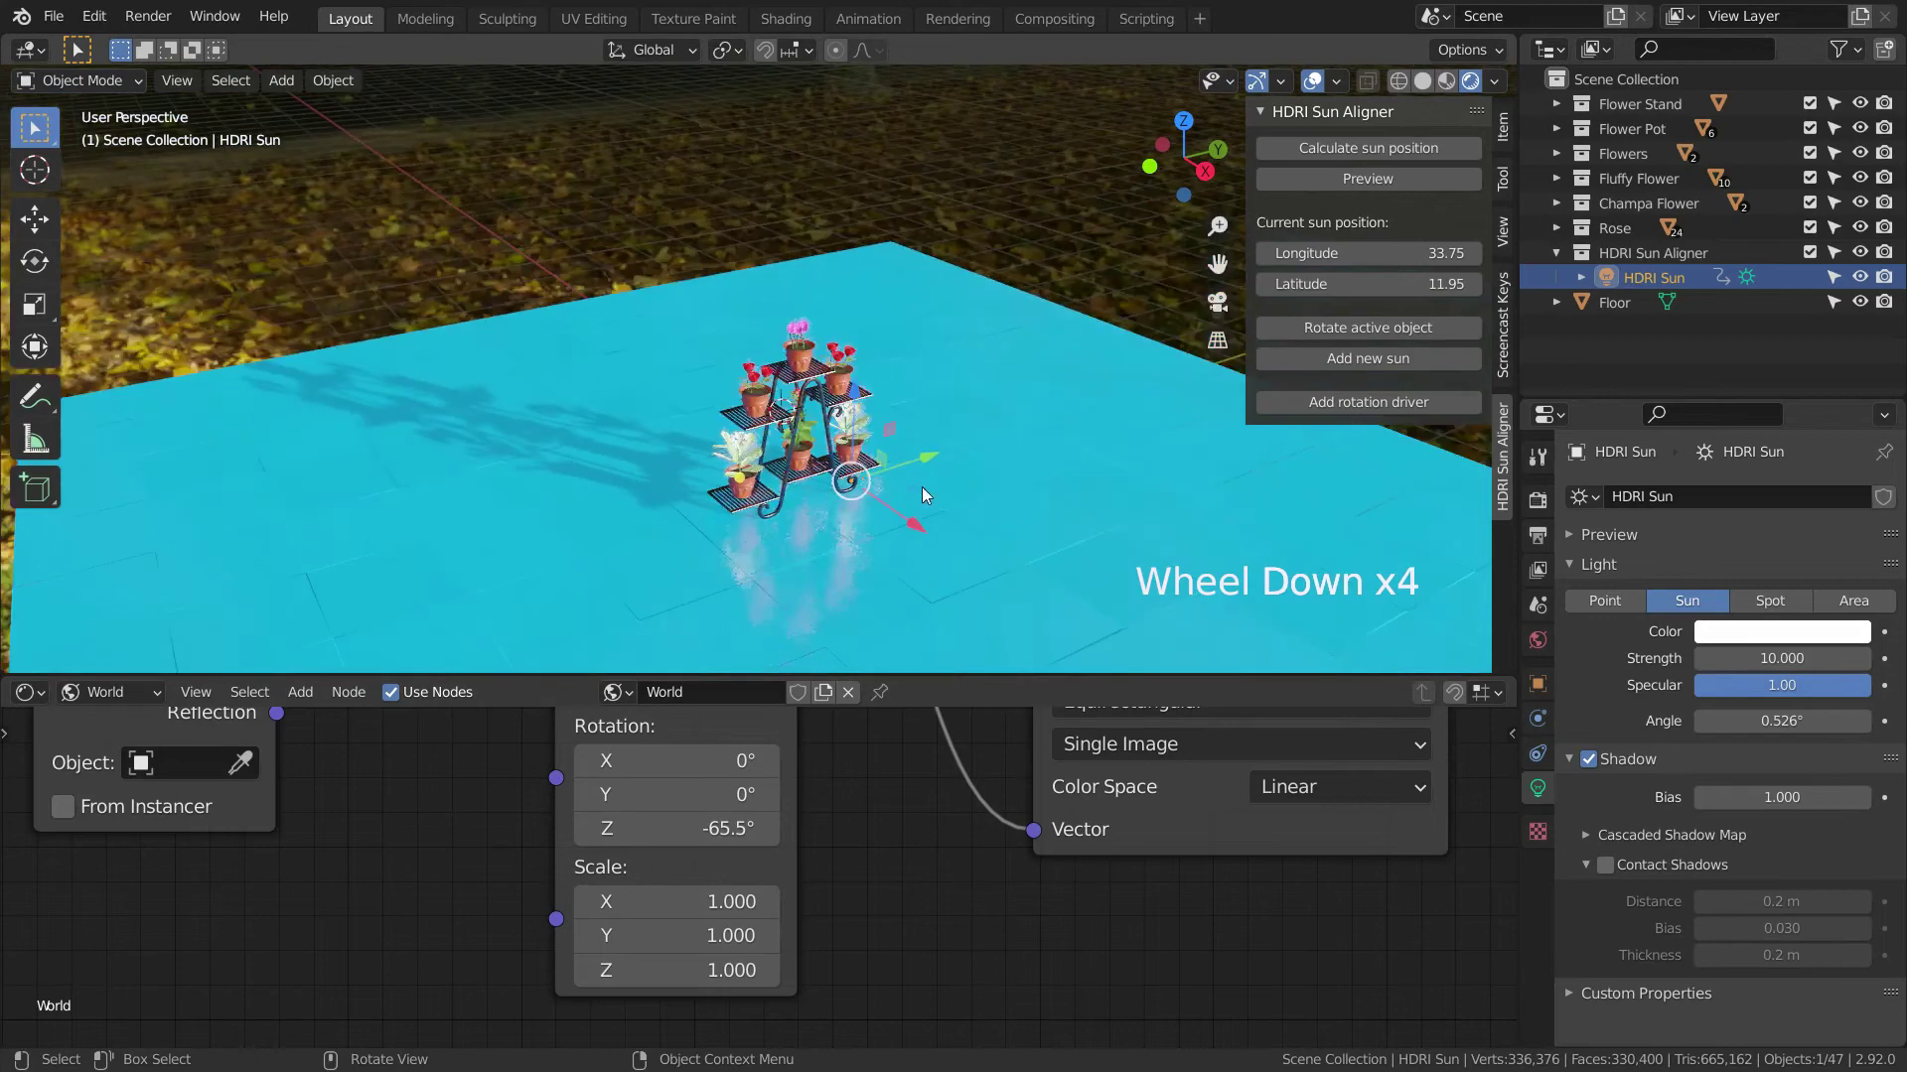
{"action": "middle_click_drag", "start_coordinate": [922, 487], "coordinate": [1047, 366]}
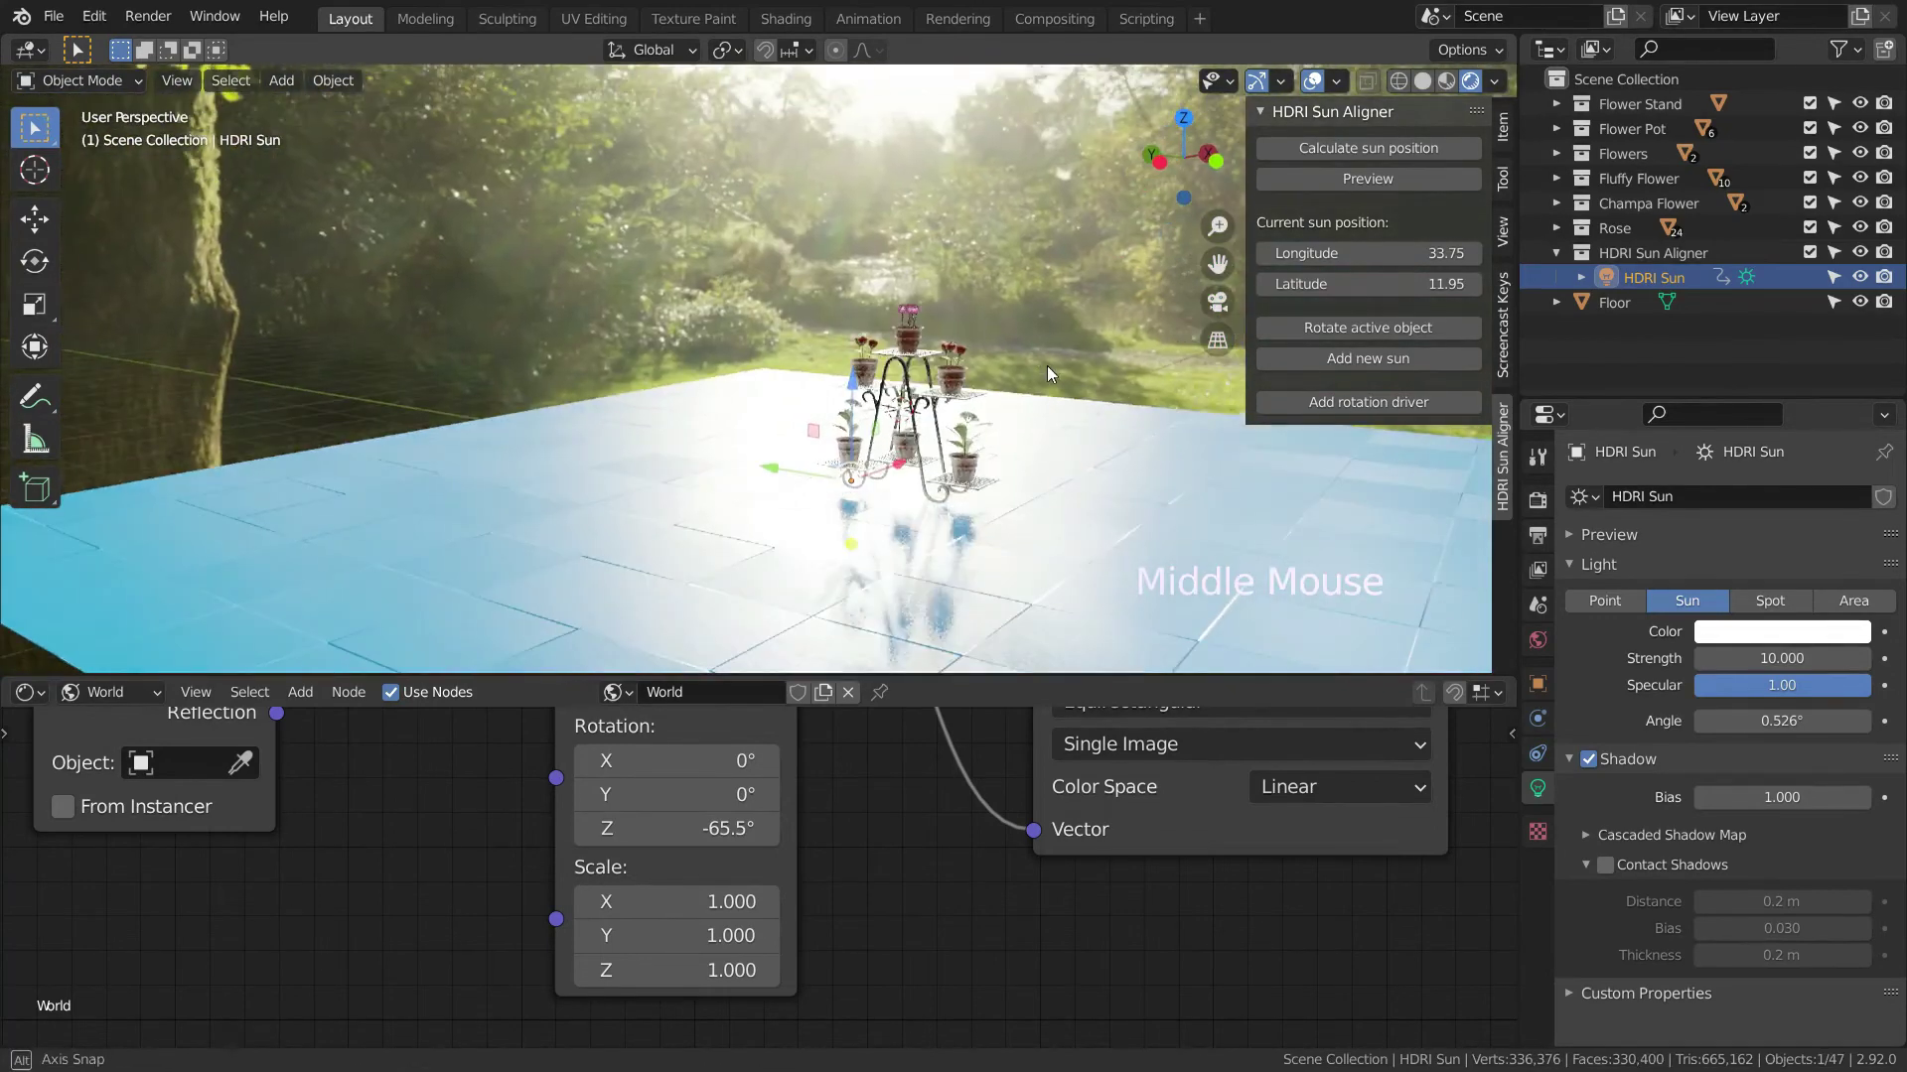
{"action": "left_click_drag", "start_coordinate": [658, 842], "coordinate": [620, 842]}
{"action": "scroll", "coordinate": [802, 469], "scroll_direction": "up", "scroll_amount": 3}
{"action": "middle_click_drag", "start_coordinate": [803, 468], "coordinate": [1440, 568]}
{"action": "scroll", "coordinate": [736, 390], "scroll_direction": "up", "scroll_amount": 2}
{"action": "middle_click_drag", "start_coordinate": [736, 389], "coordinate": [869, 389]}
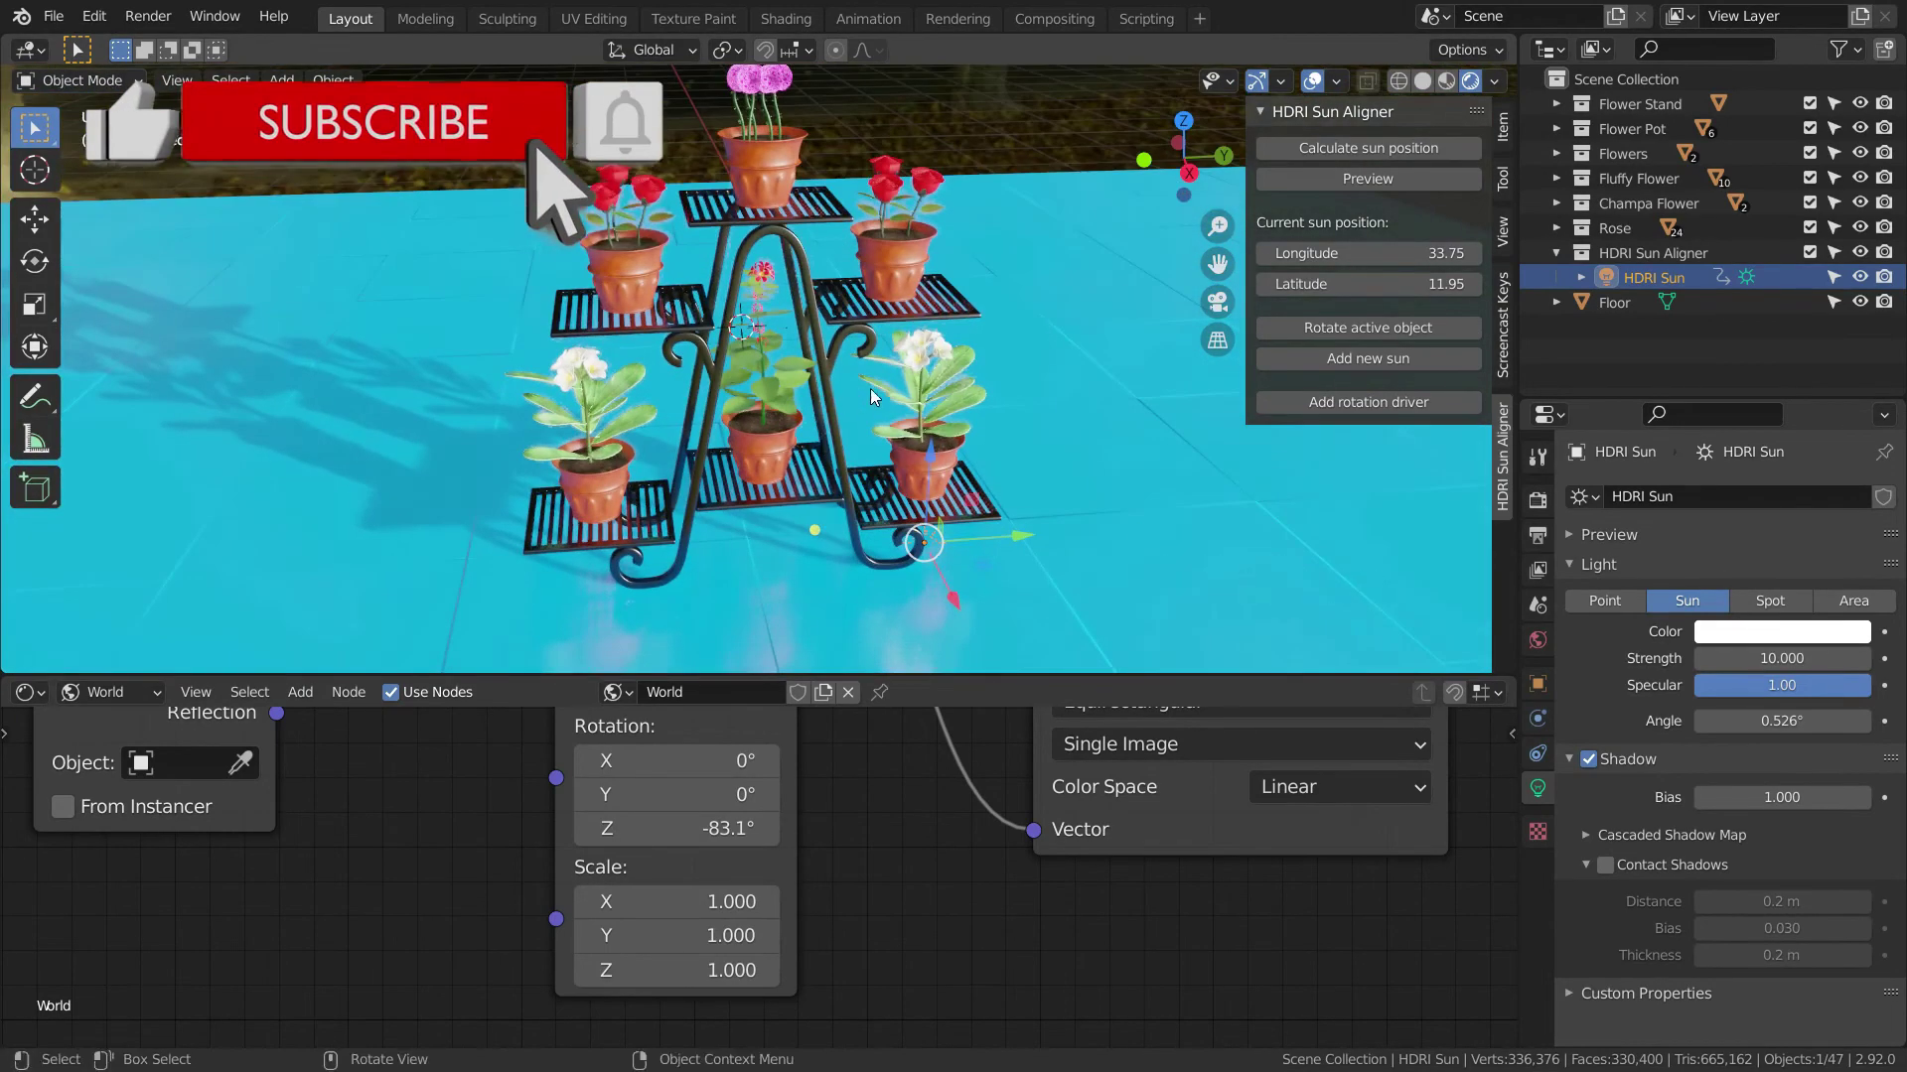